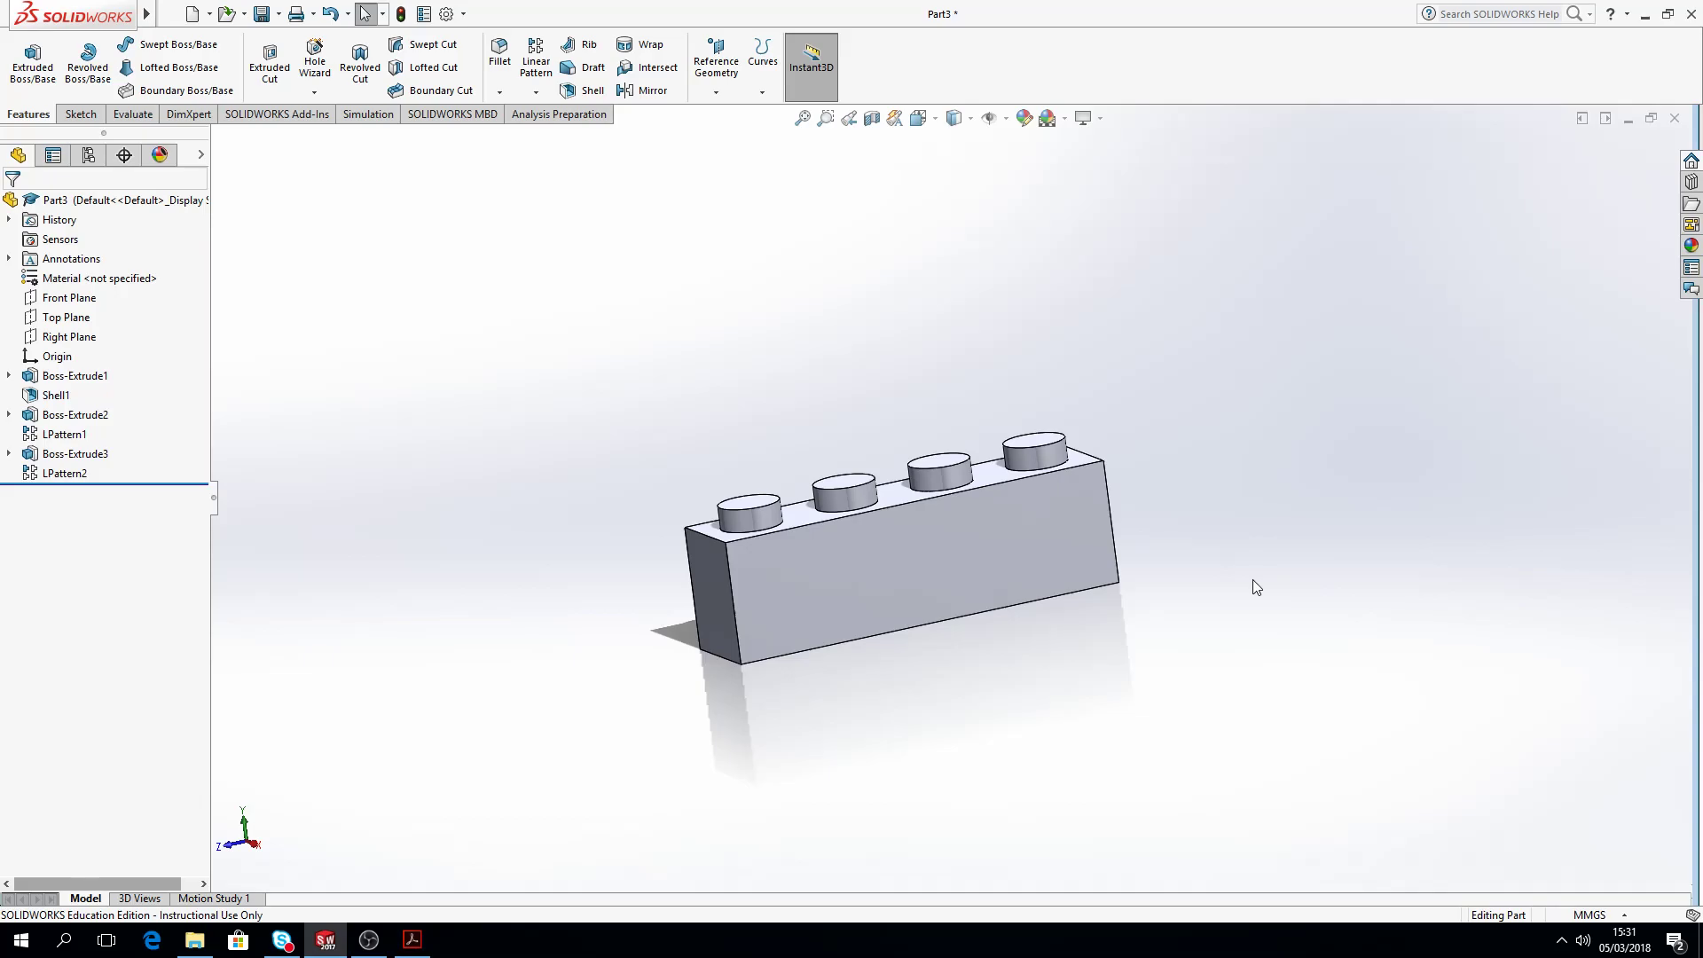
middle_click_drag(919, 554, 926, 625)
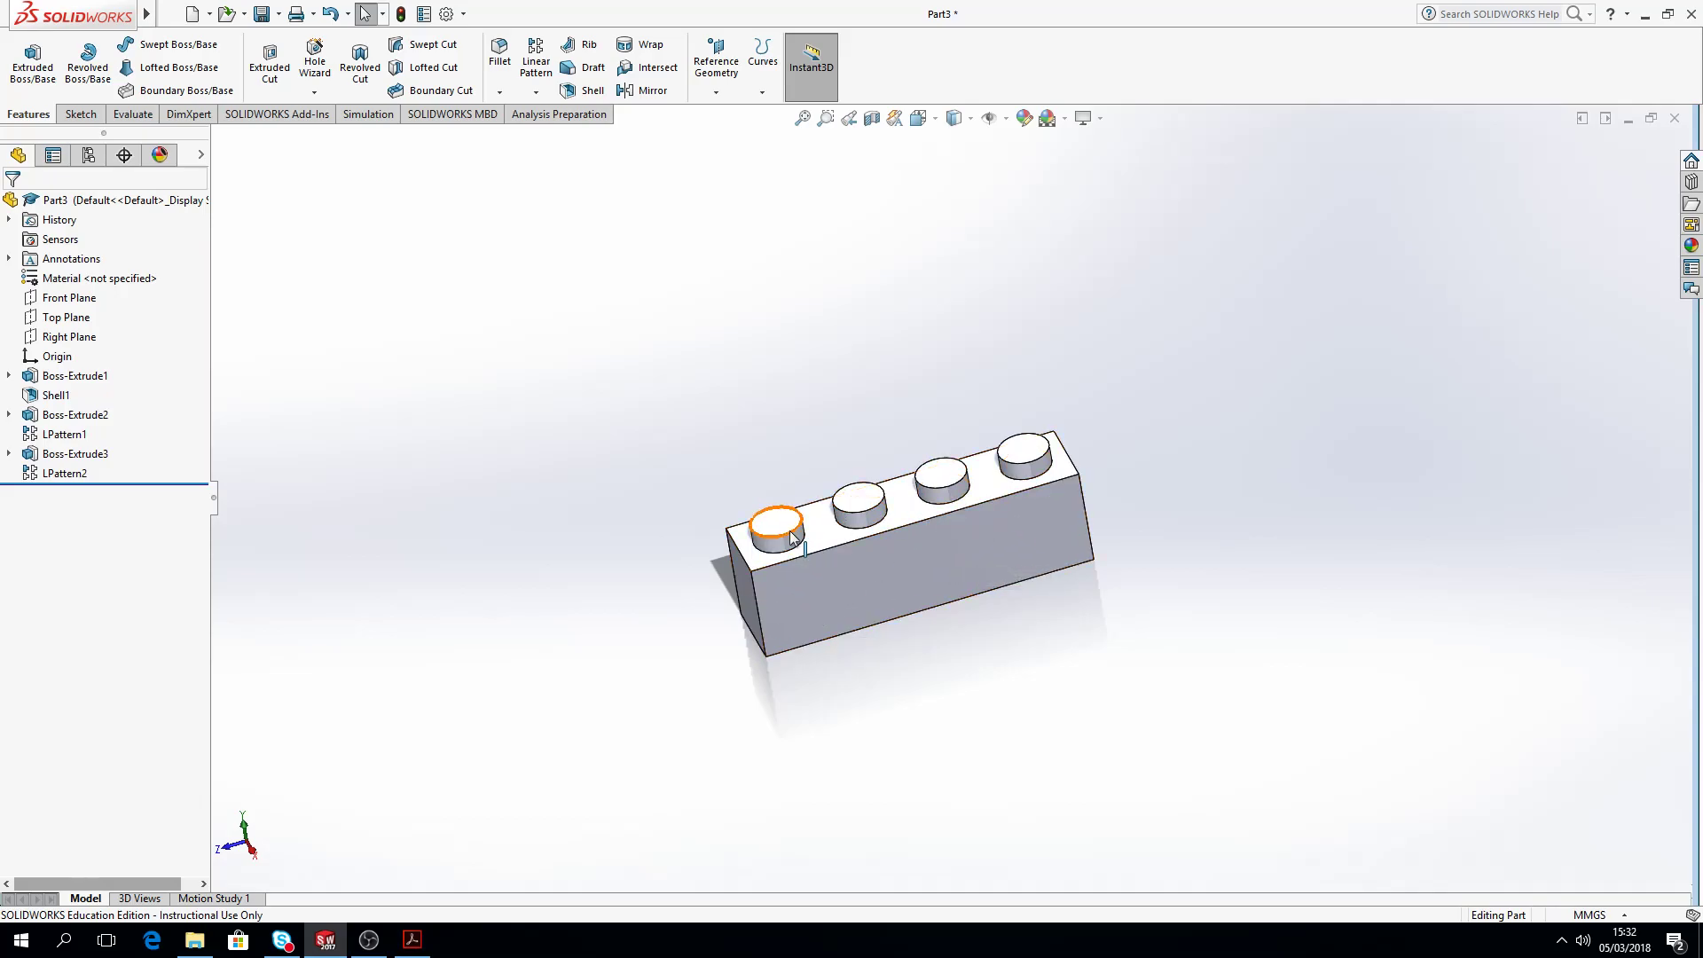
left_click(928, 514)
middle_click_drag(783, 632, 970, 544)
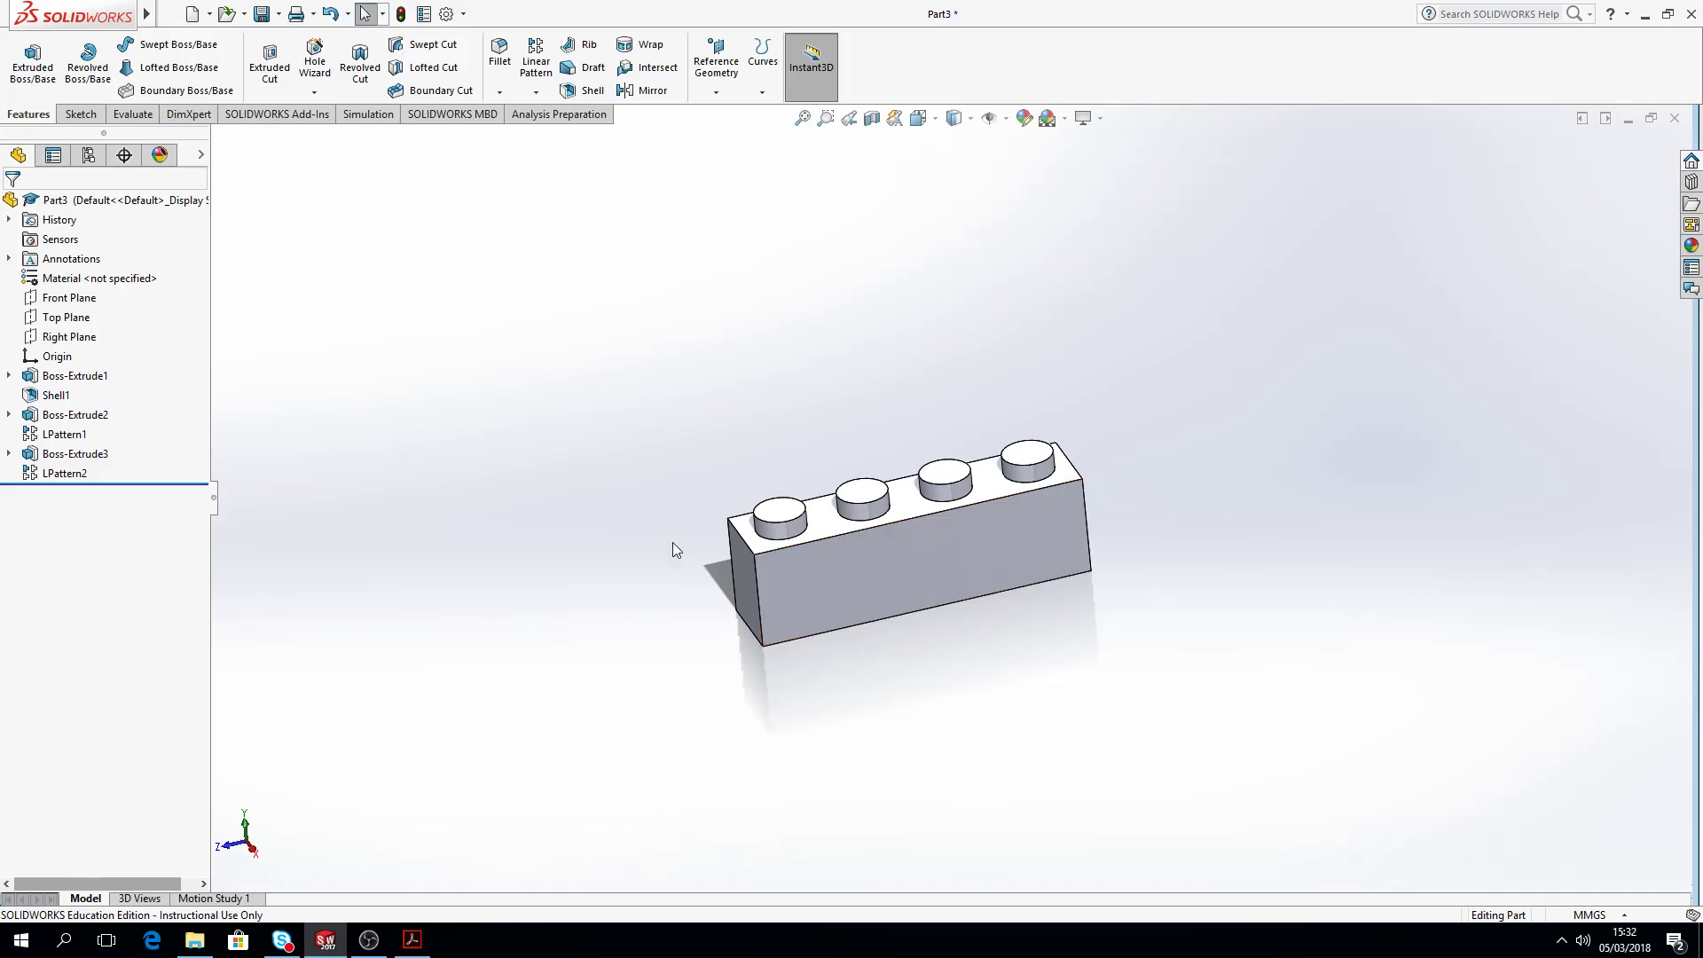
mouse_move(859, 543)
middle_mouse_down()
mouse_move(988, 453)
mouse_move(1014, 353)
mouse_move(976, 461)
mouse_move(878, 532)
mouse_move(897, 532)
mouse_move(928, 616)
mouse_move(861, 577)
middle_mouse_up()
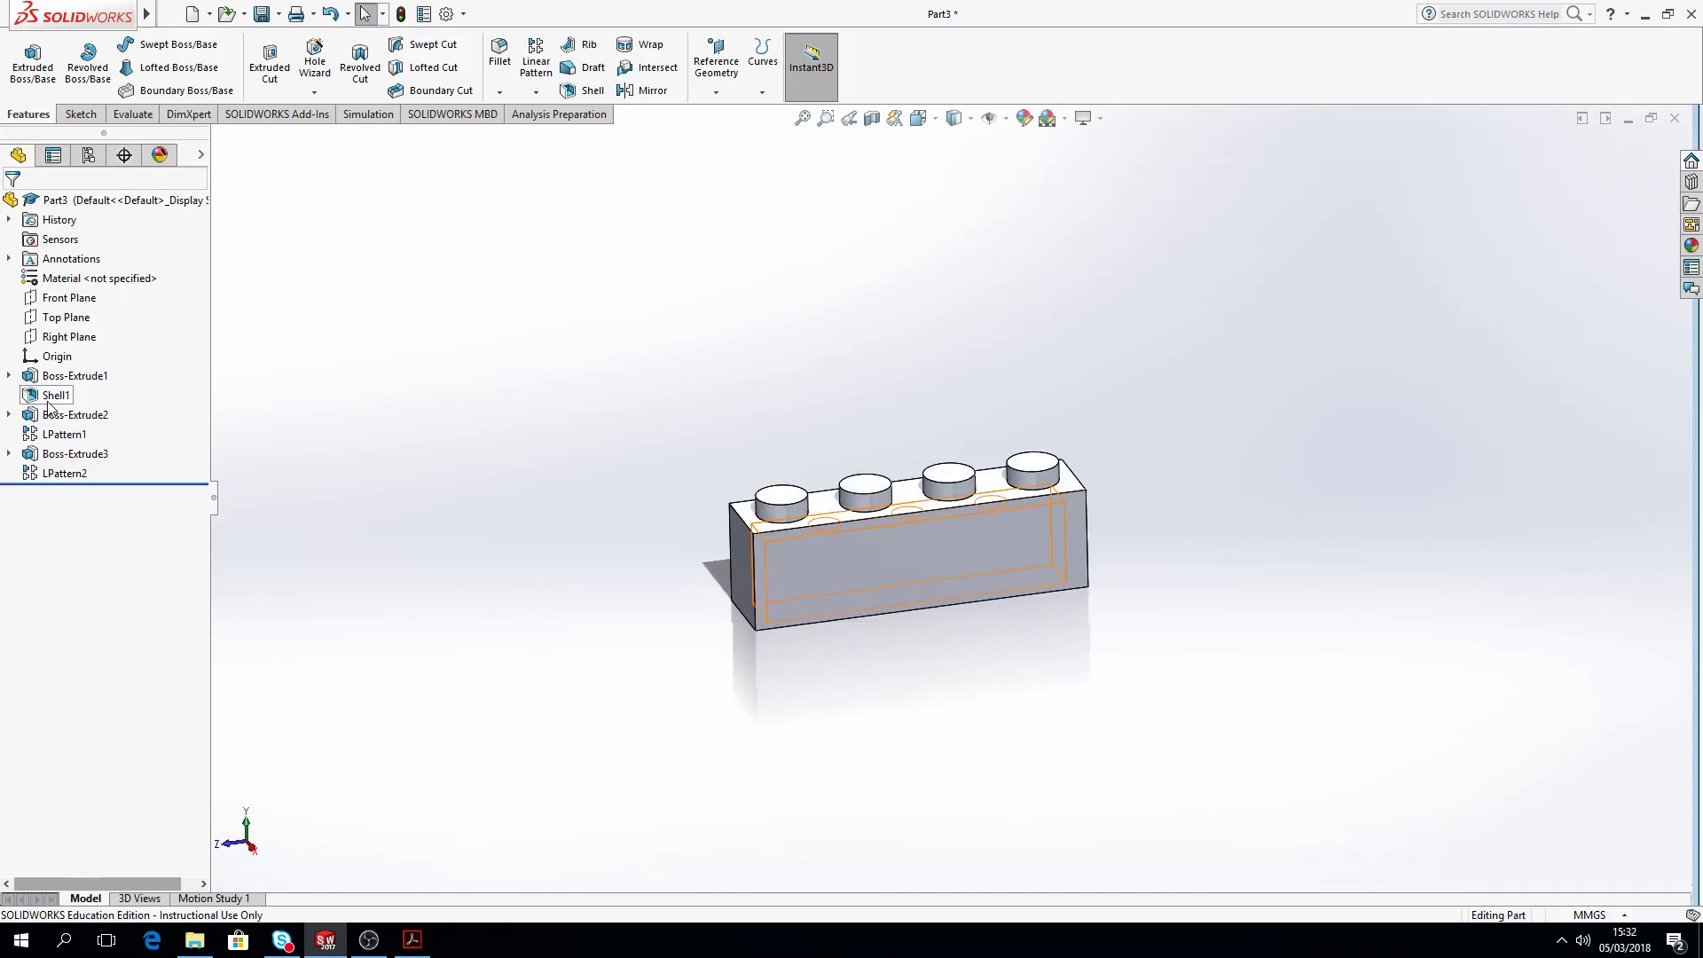
Step: Examine the sketches behind the brick body, the stud and the inside post, including the post sketch seen from the underside
left_click(9, 375)
left_click(78, 395)
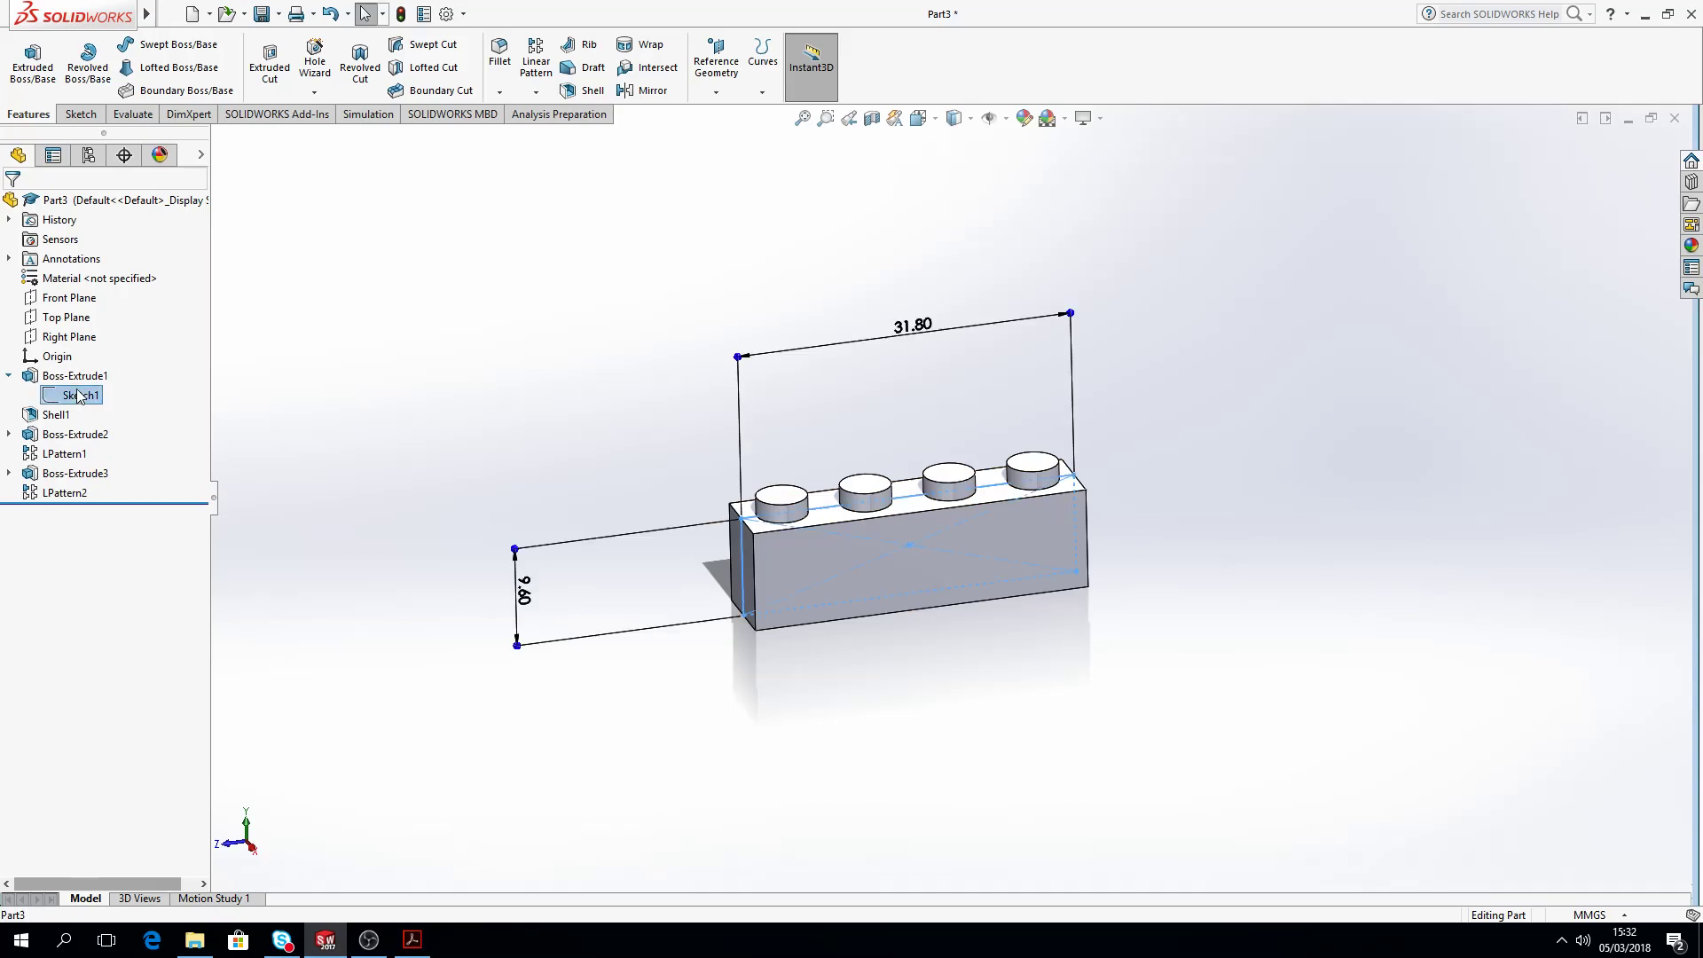
left_click(9, 434)
left_click(80, 453)
left_click(9, 493)
left_click(55, 514)
left_click(97, 460)
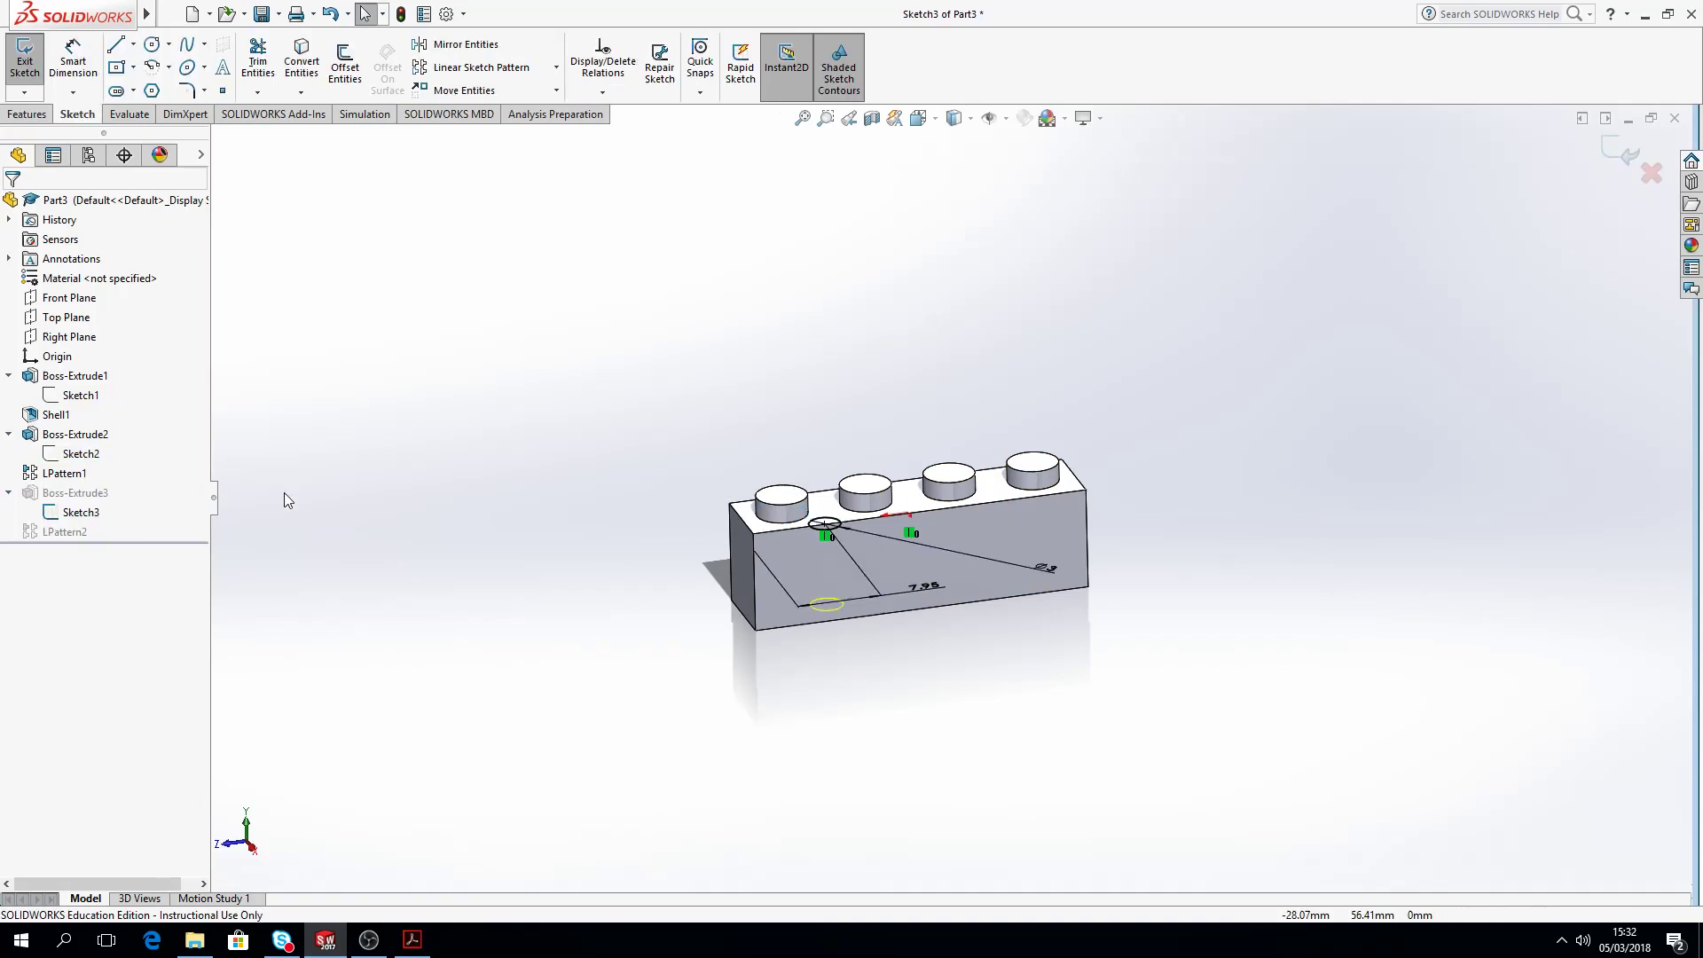
middle_click_drag(935, 626, 853, 448)
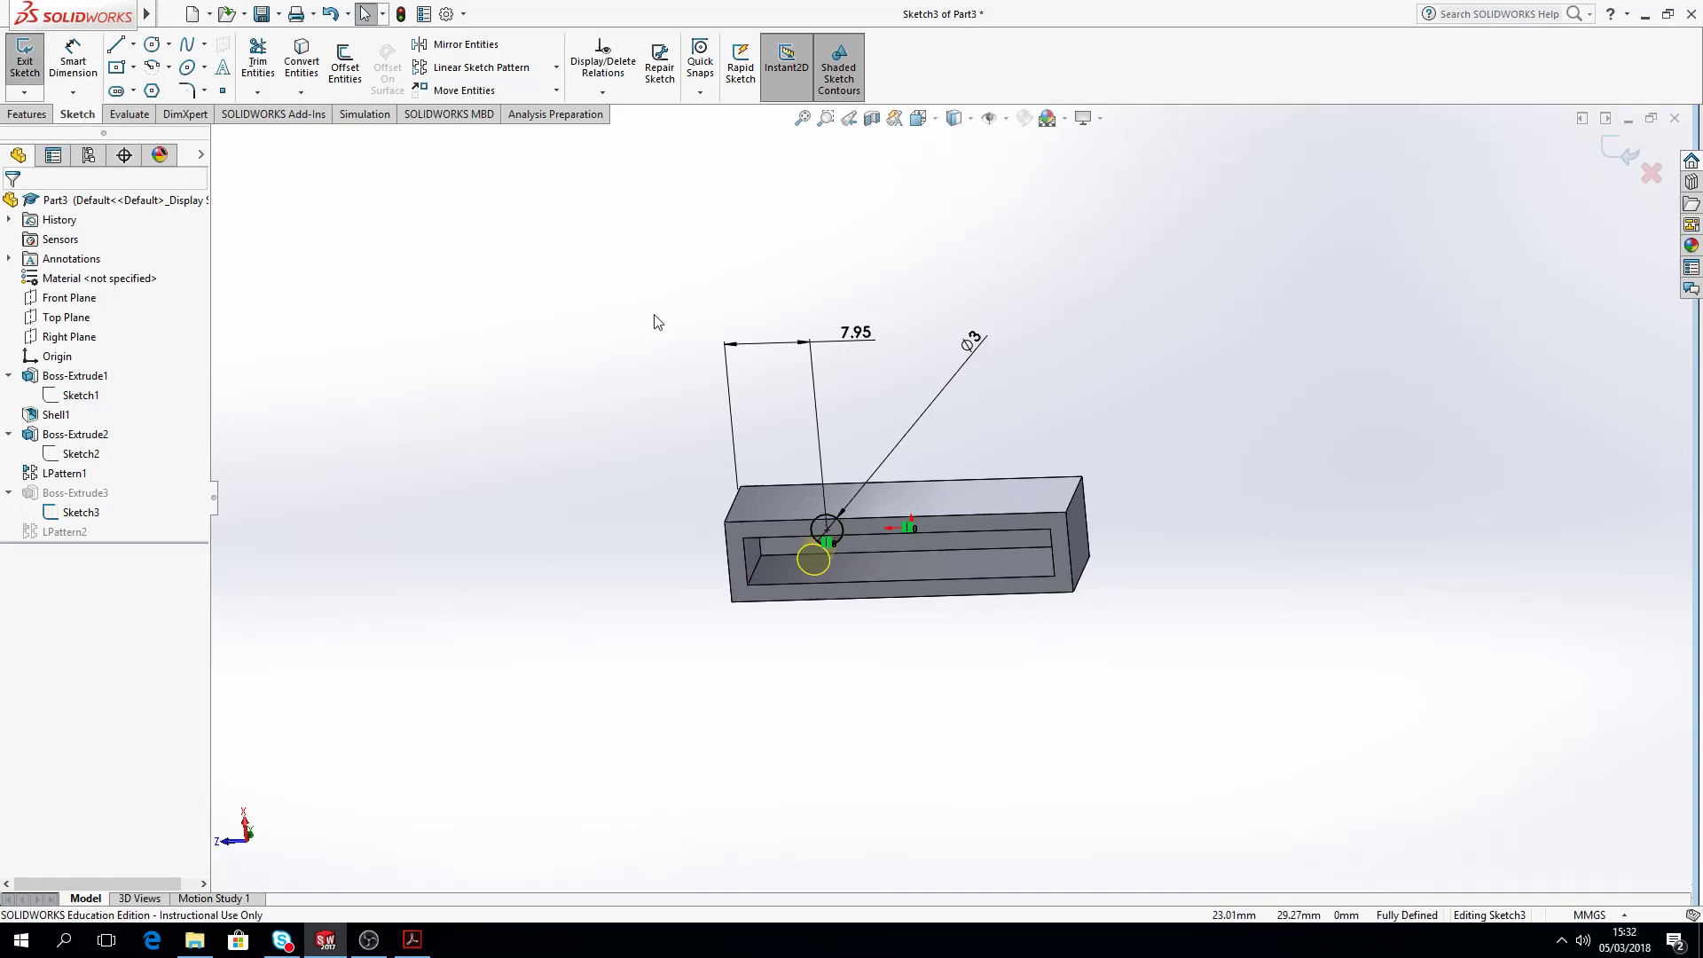
left_click(34, 69)
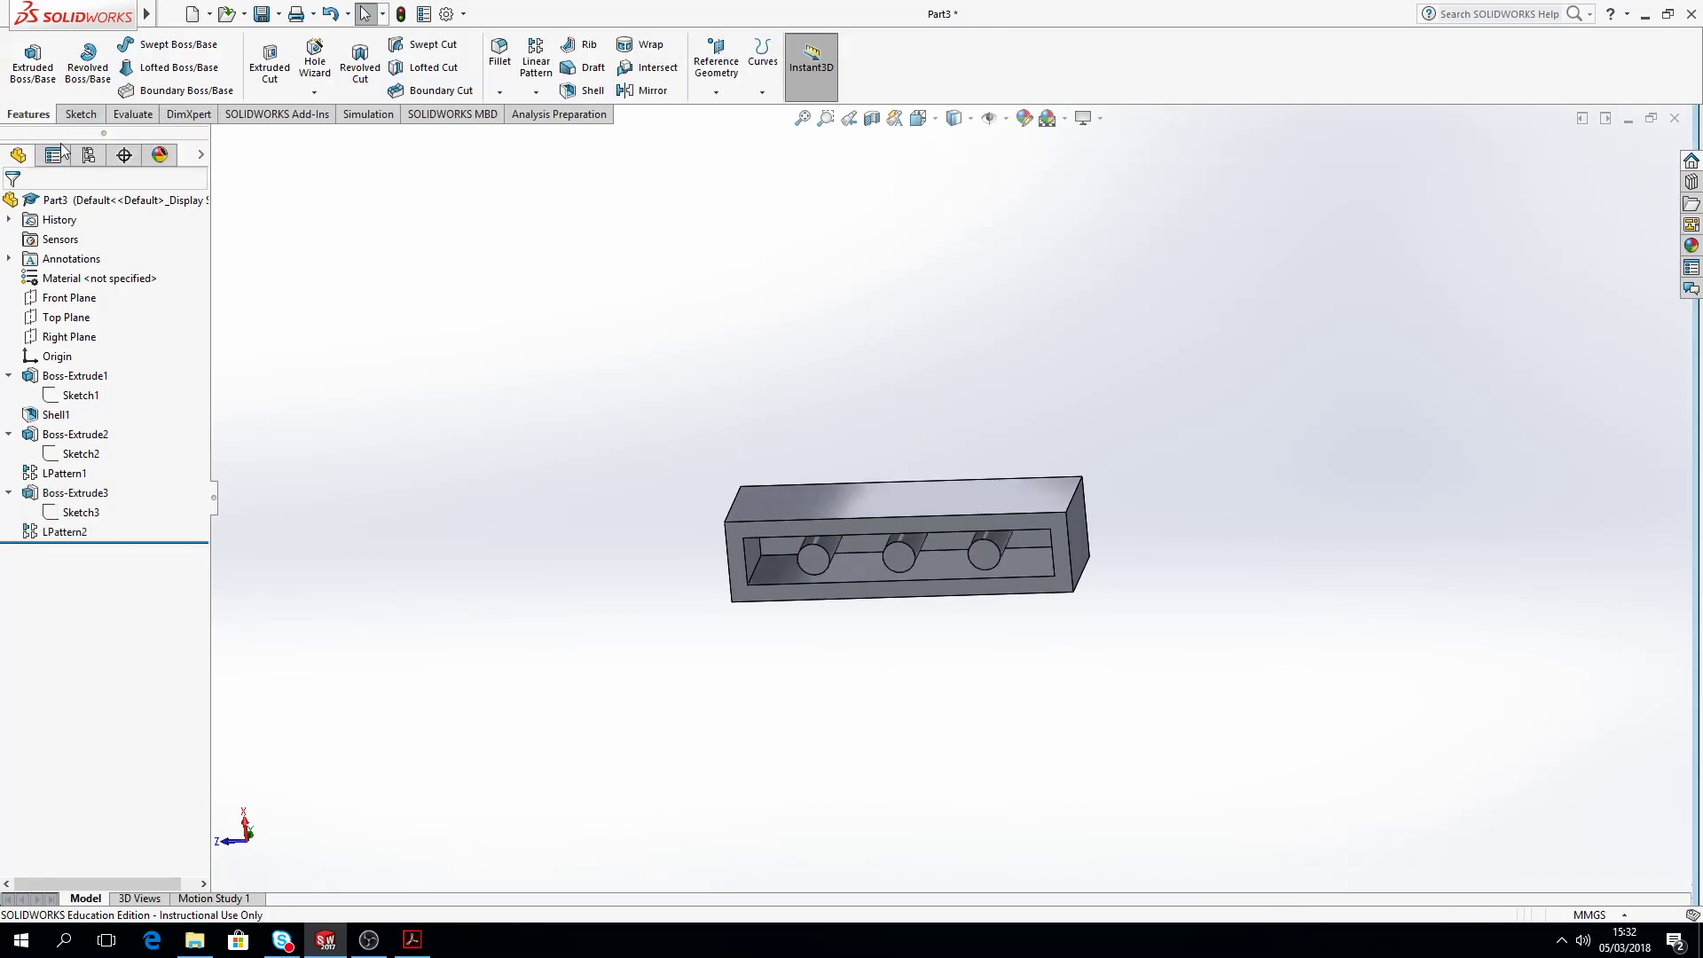
left_click(9, 492)
left_click(8, 434)
left_click(9, 376)
middle_click_drag(666, 426, 817, 427)
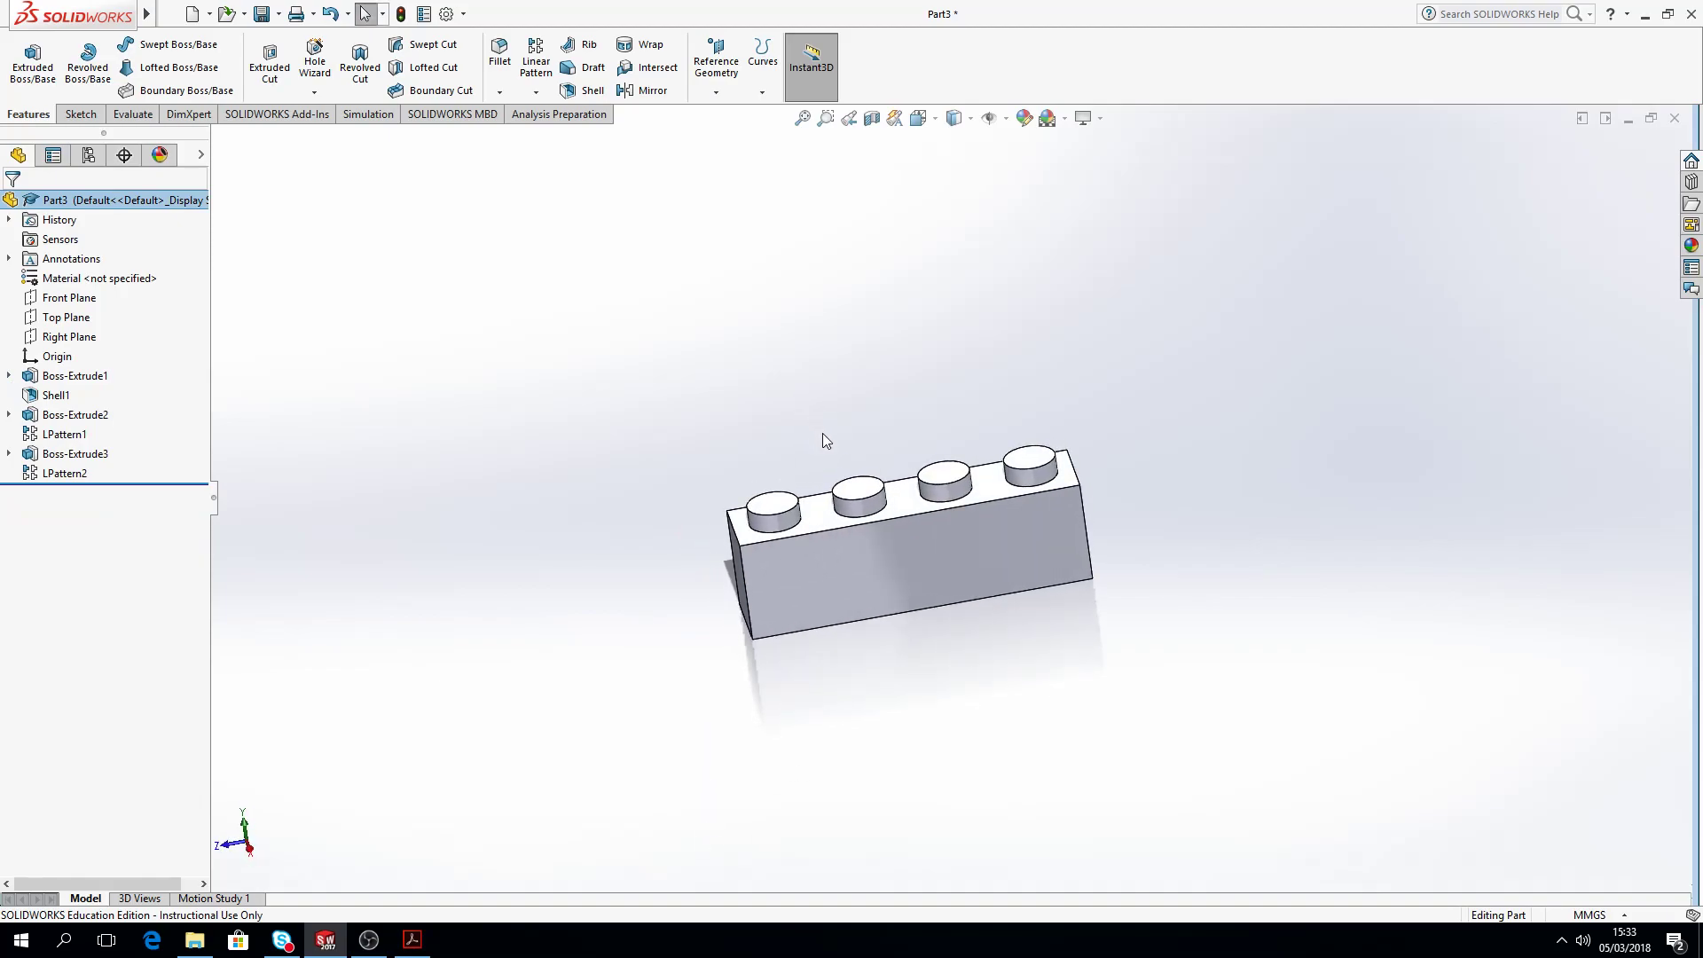
scroll(935, 376, "down", 1)
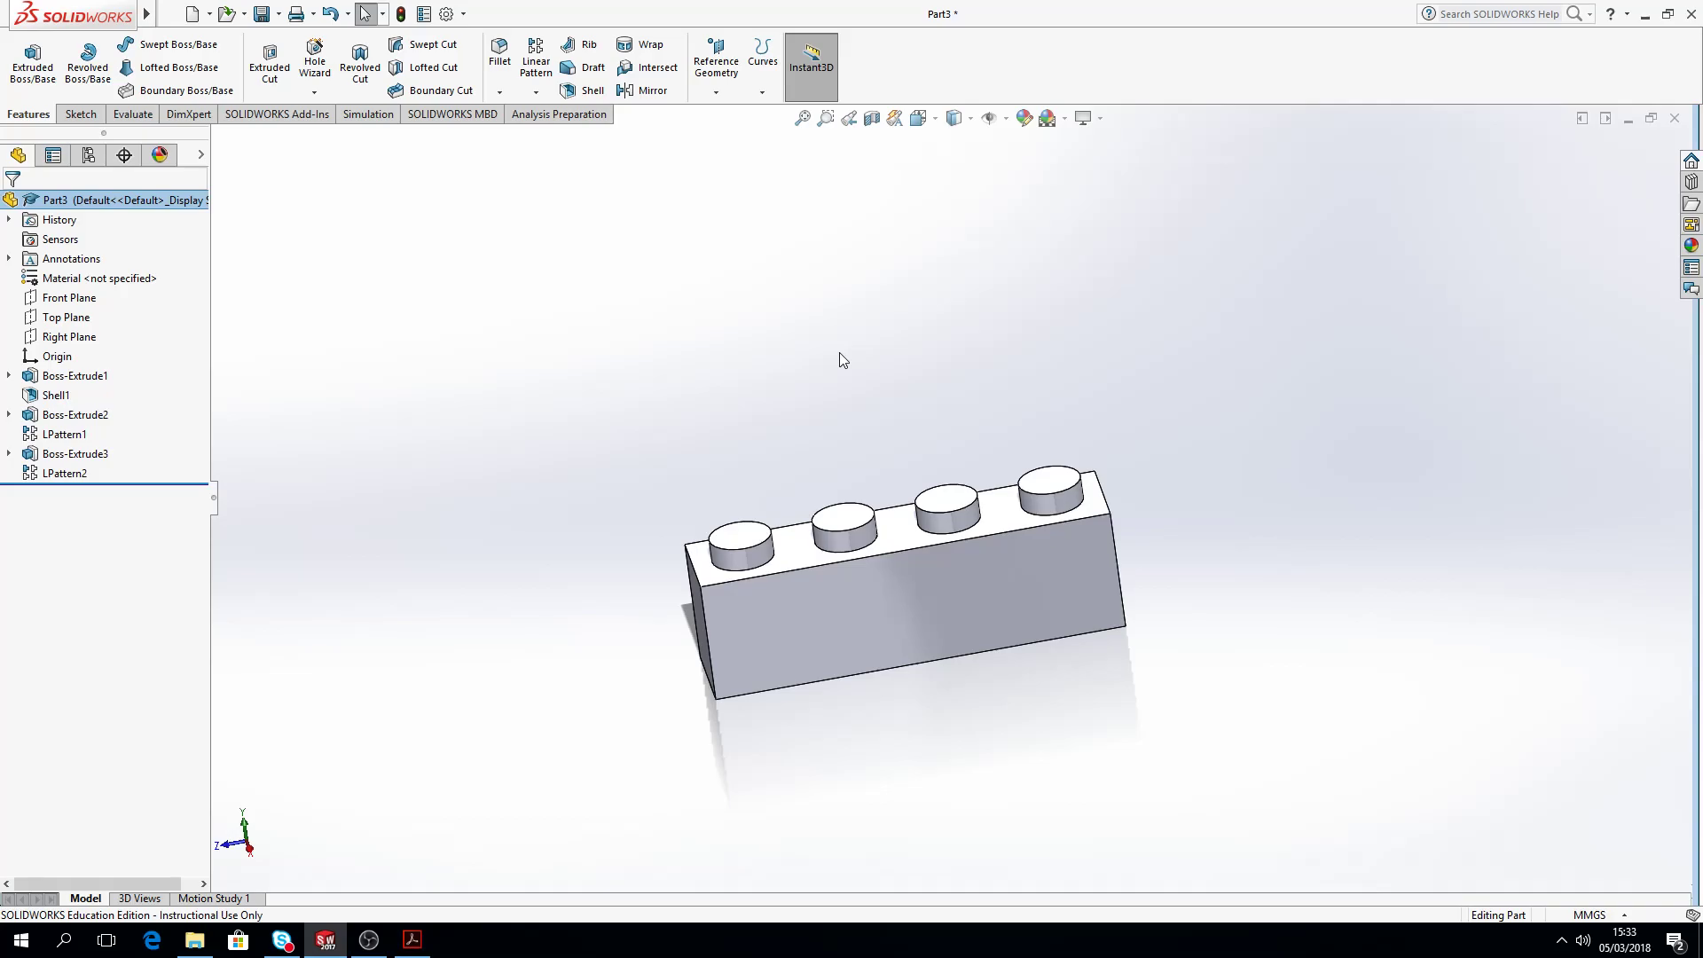
Step: Switch to Acrobat Reader and examine the brick's dimensions and post counts in the Lego-V2 drawing
left_click(413, 940)
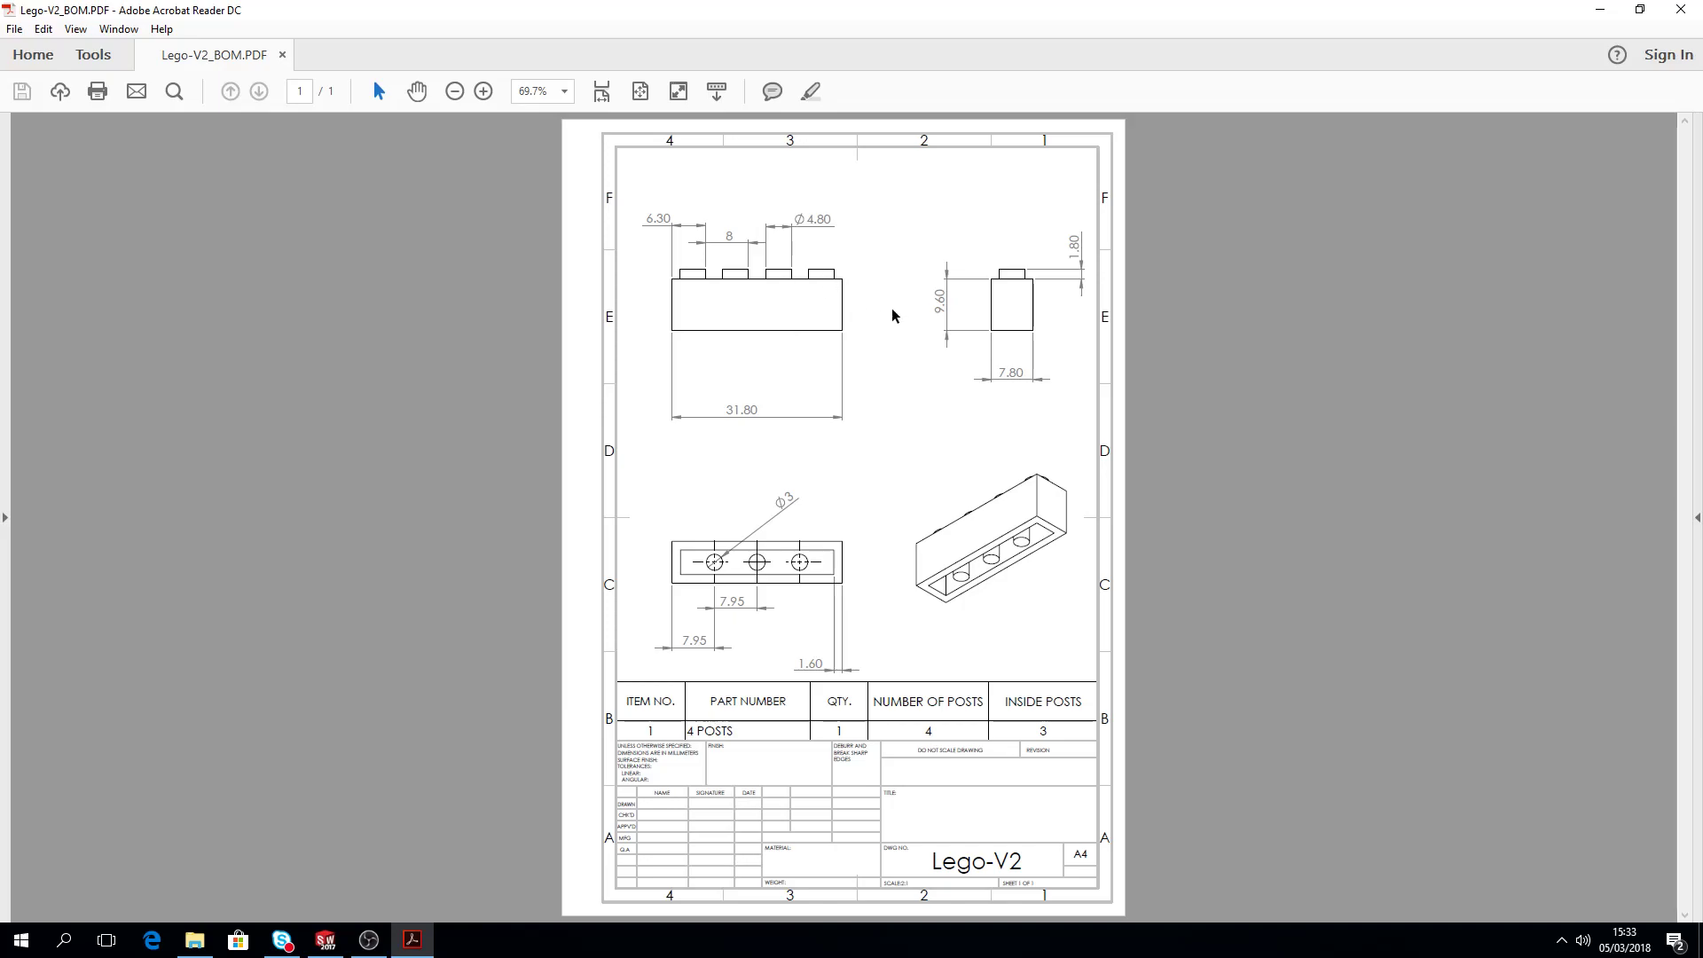
left_click_drag(727, 410, 793, 410)
left_click(792, 383)
left_click_drag(711, 409, 779, 411)
left_click(892, 370)
mouse_move(384, 950)
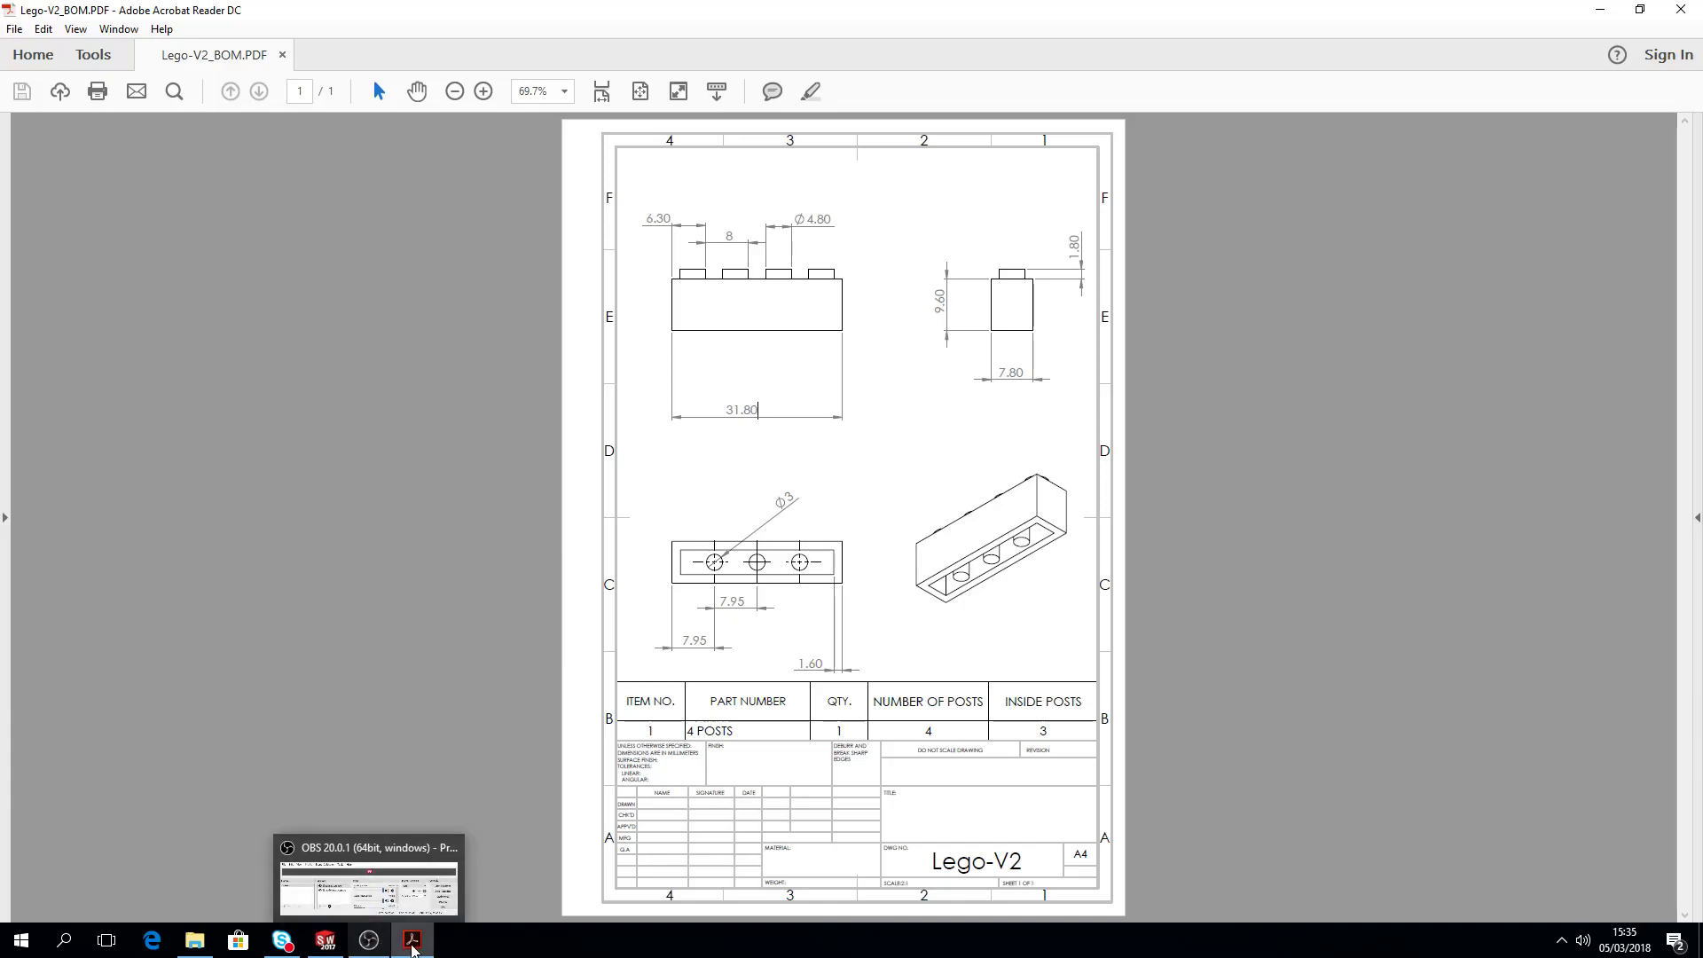
Step: Return to SOLIDWORKS and review the dimensions of each brick feature, from the base extrude through the inside-post pattern
left_click(326, 941)
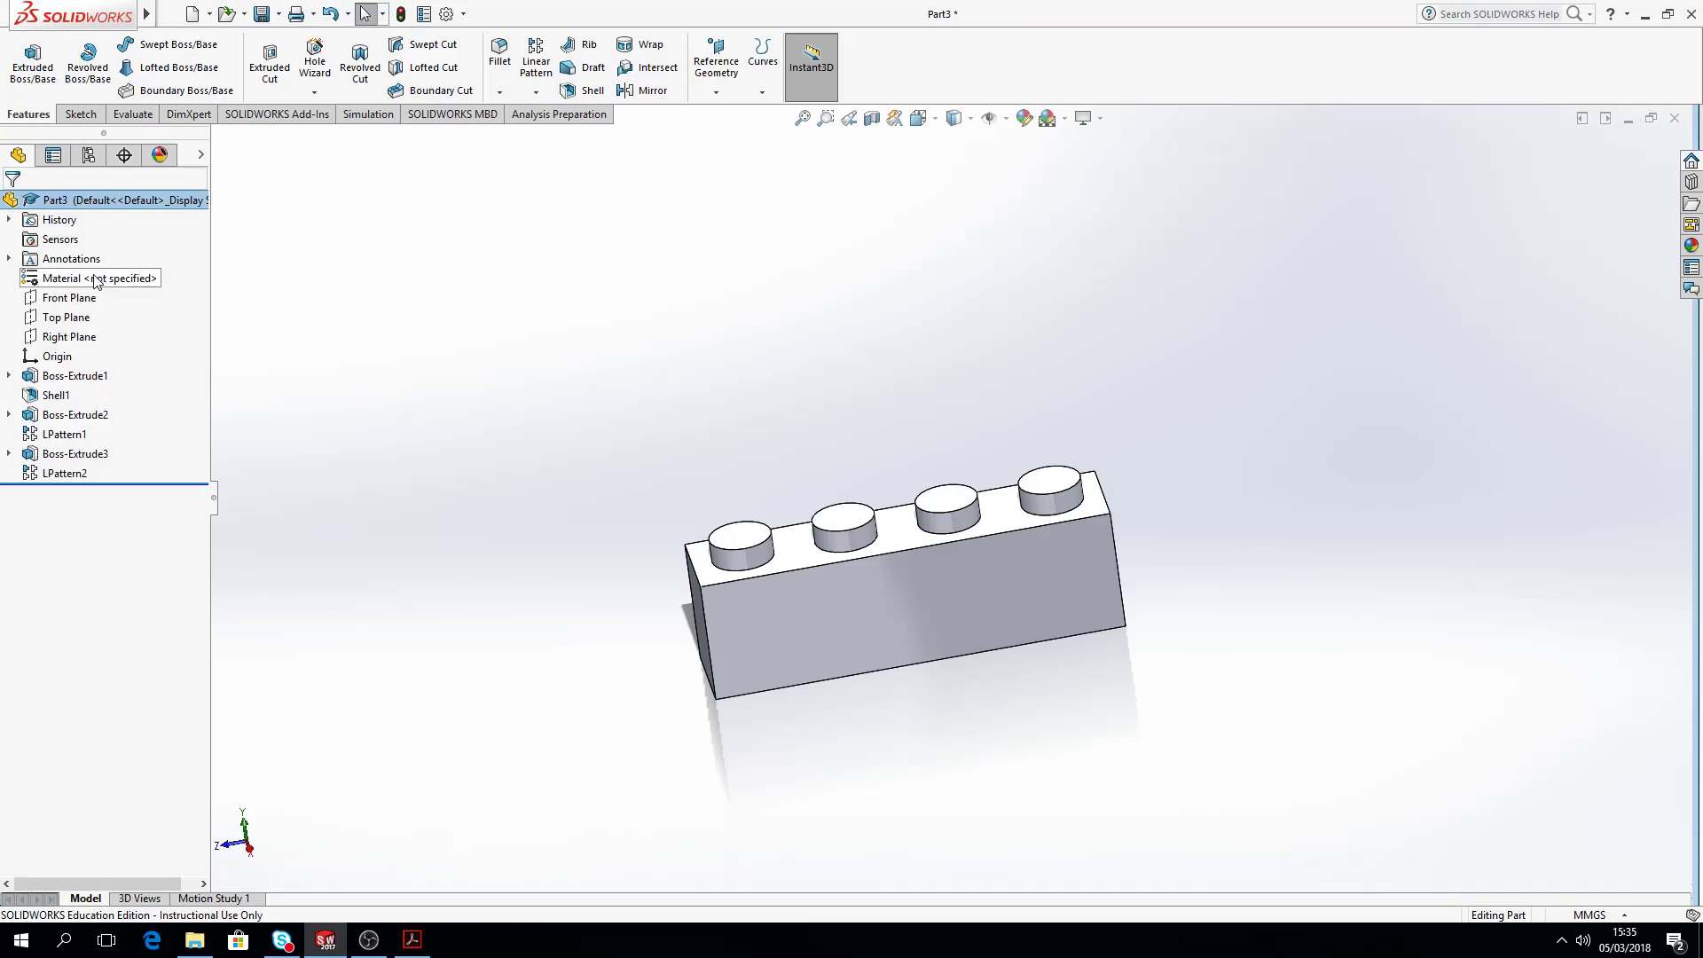
left_click(92, 376)
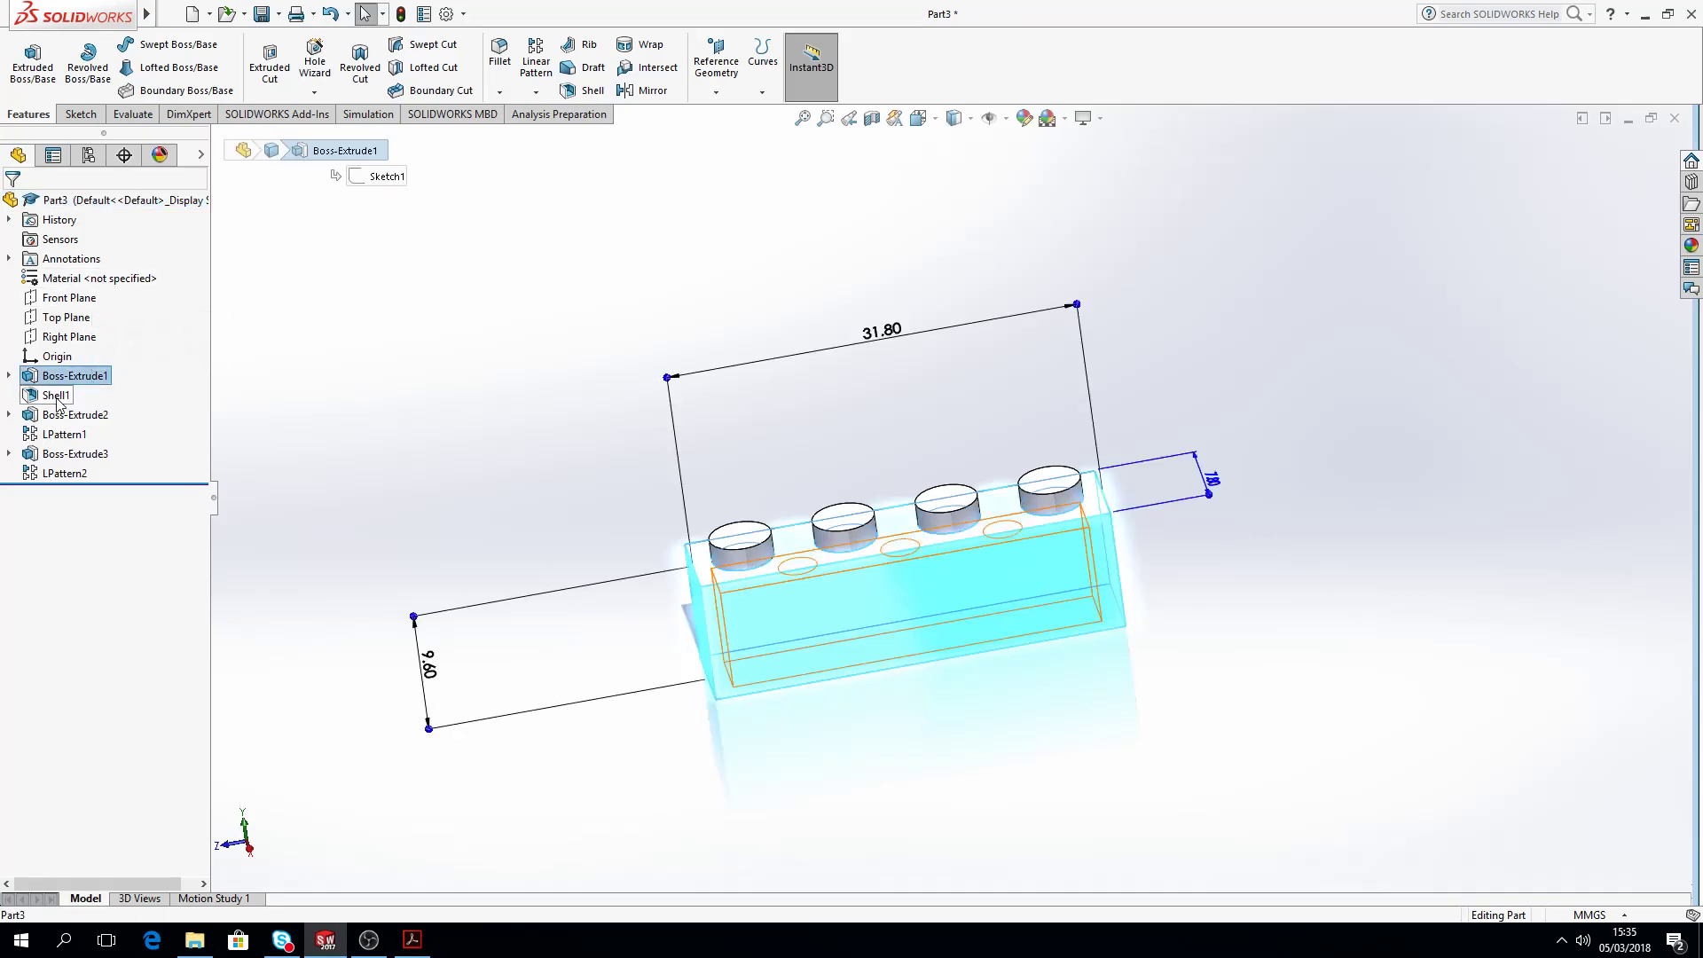
left_click(57, 396)
left_click(72, 415)
left_click(66, 435)
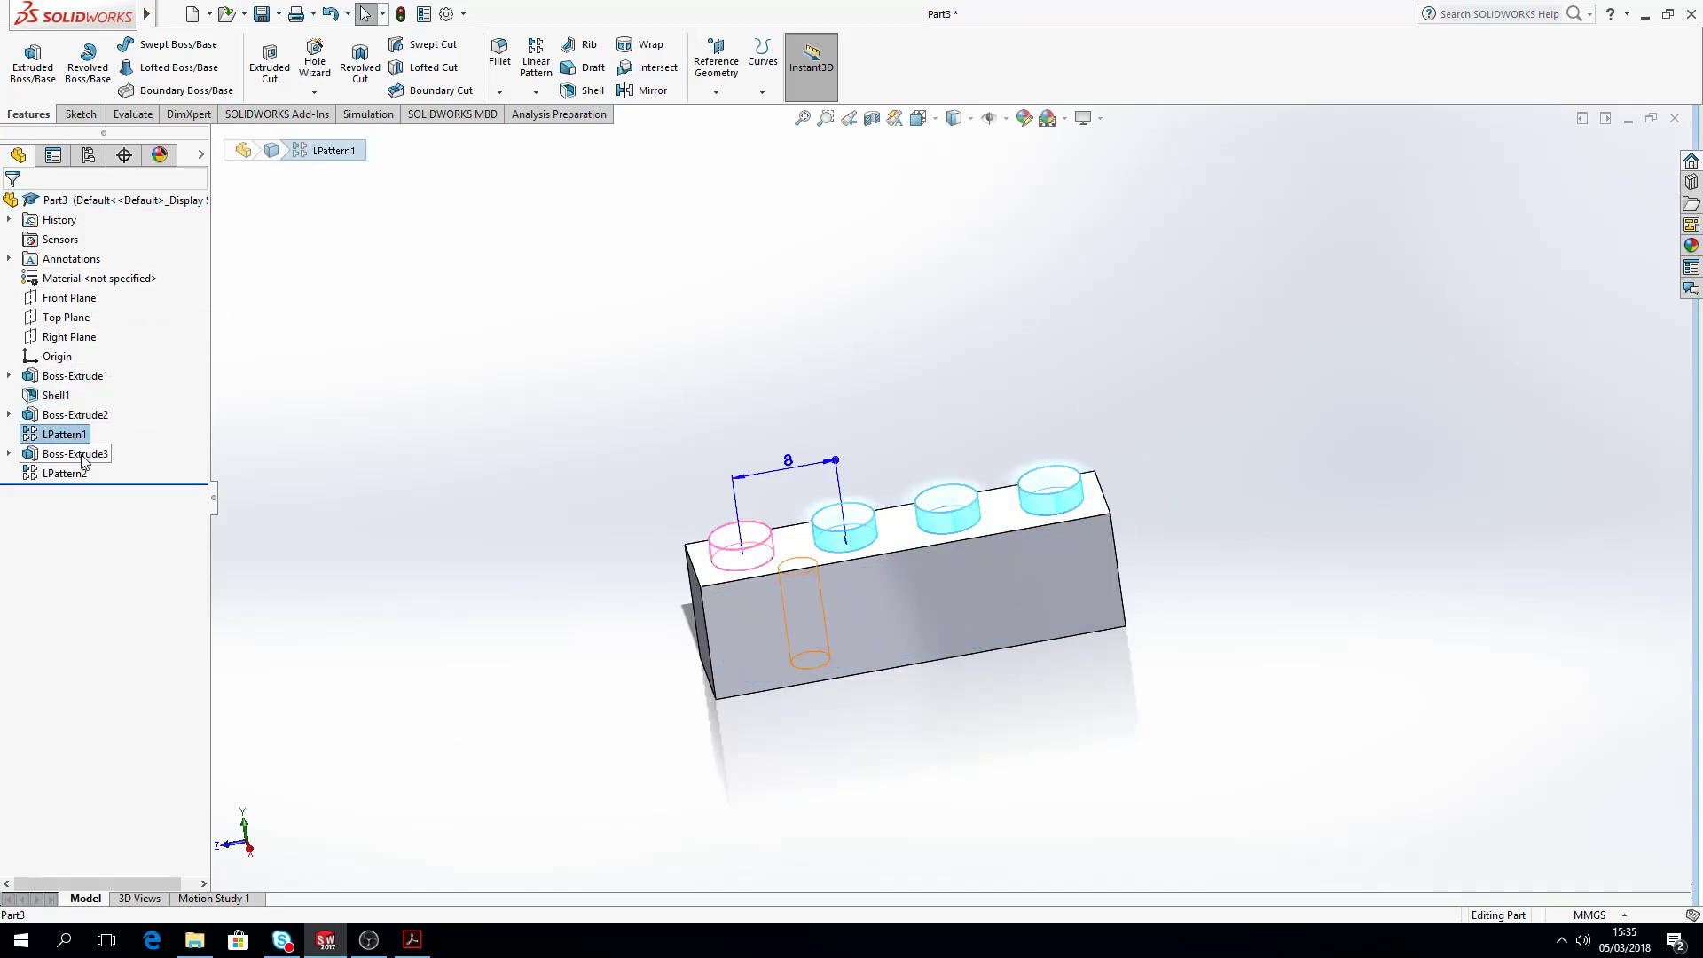
left_click(76, 454)
left_click(64, 474)
left_click_drag(854, 551, 825, 422)
left_click(696, 388)
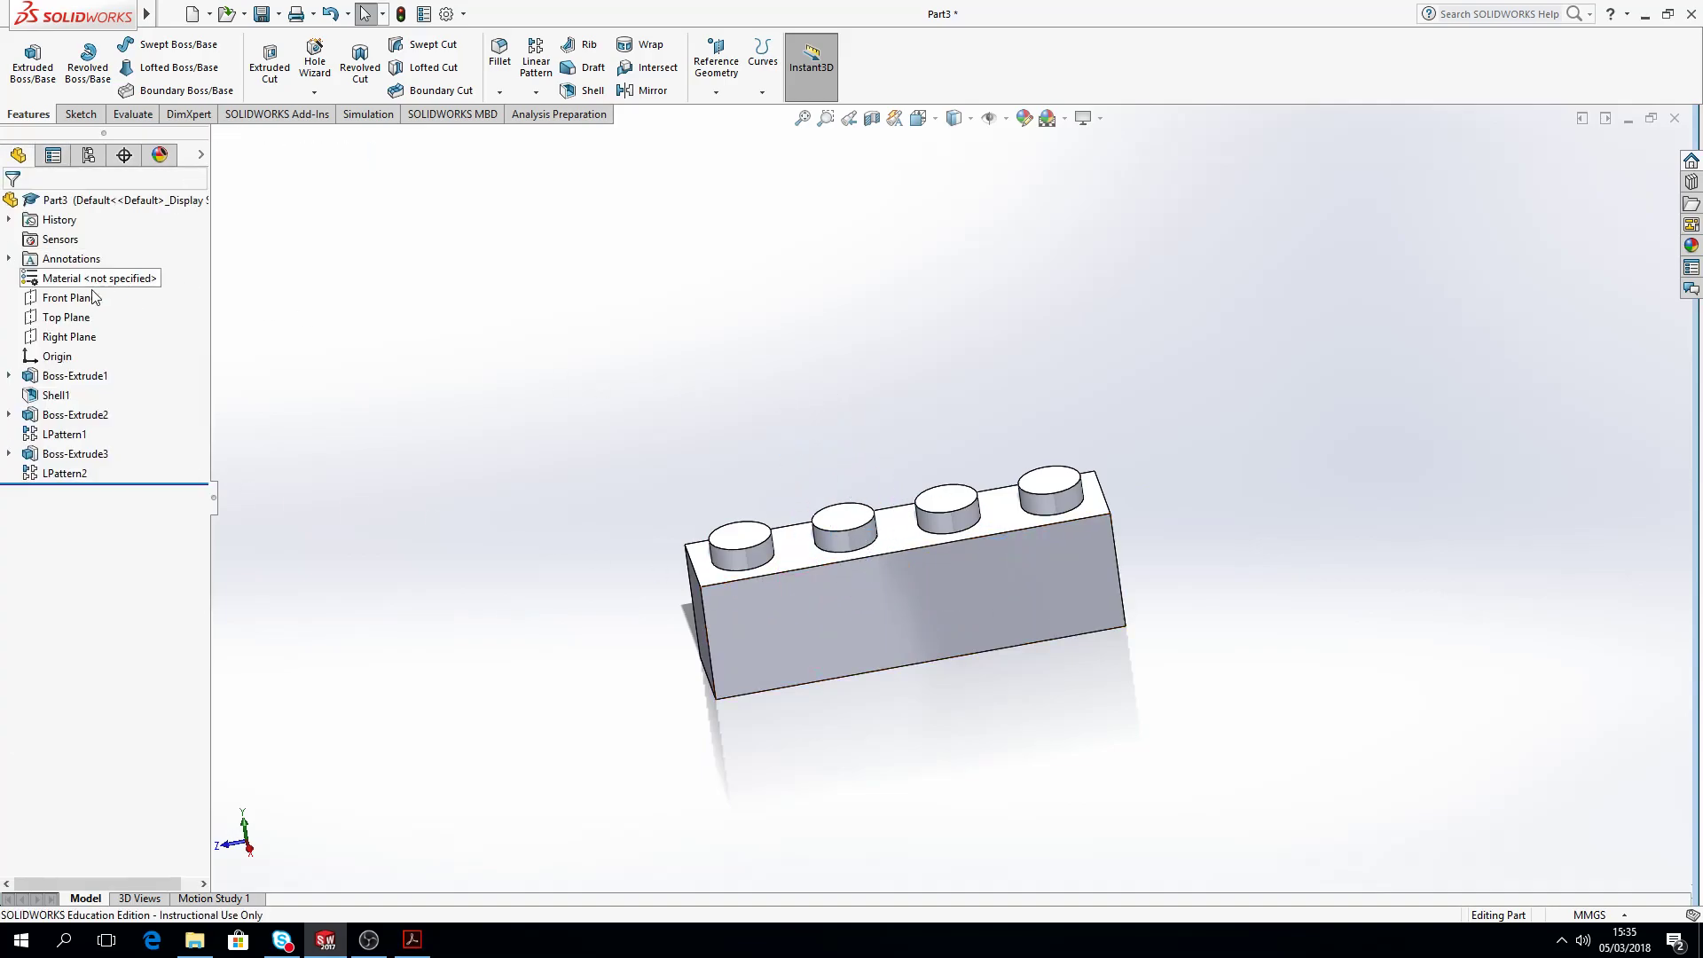
Step: Turn on the display of feature dimensions for the whole brick part
right_click(76, 262)
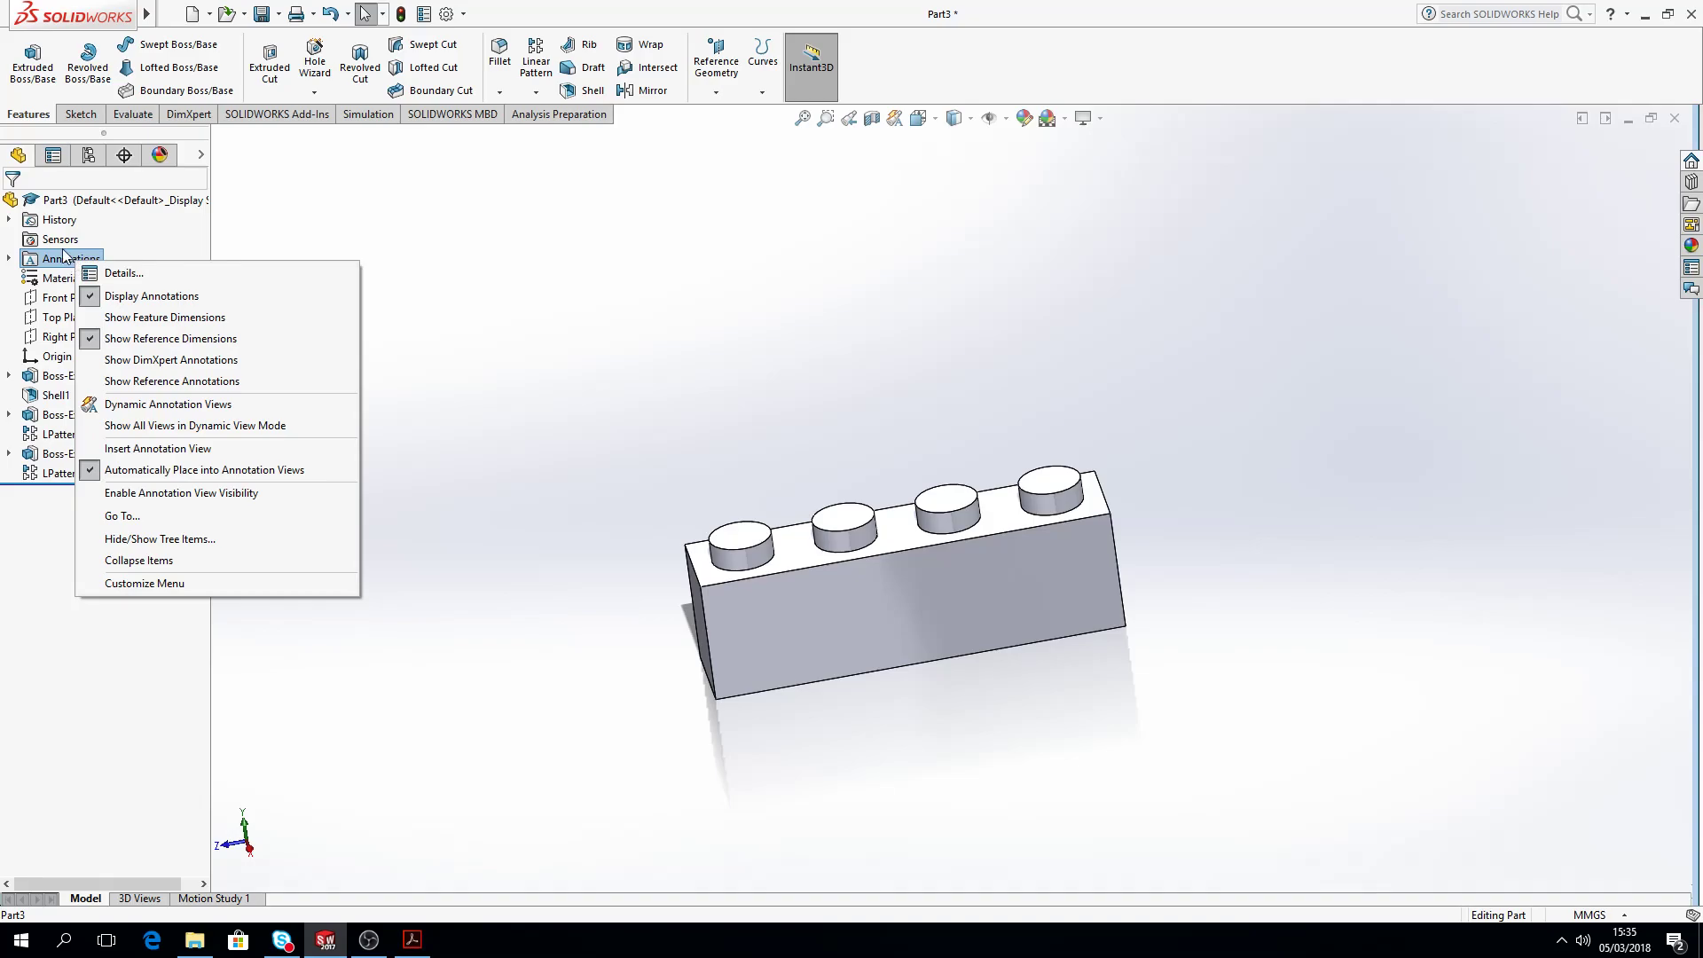
left_click(144, 318)
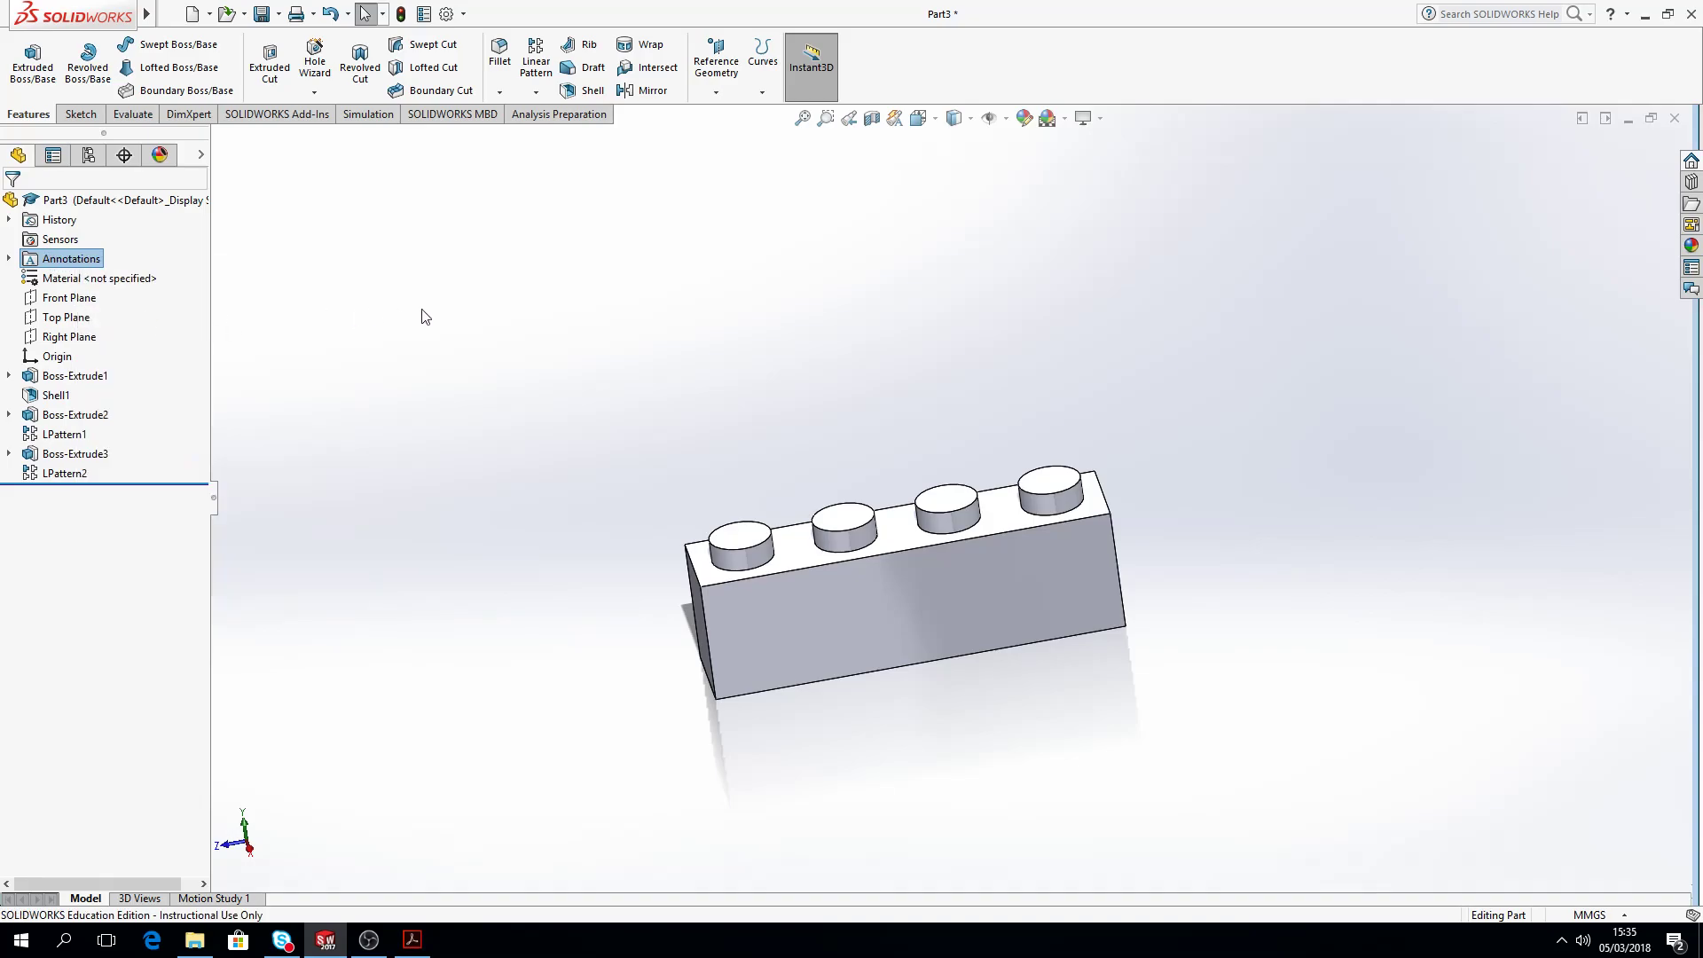
middle_click_drag(1102, 426, 1011, 522)
middle_click_drag(884, 502, 815, 559)
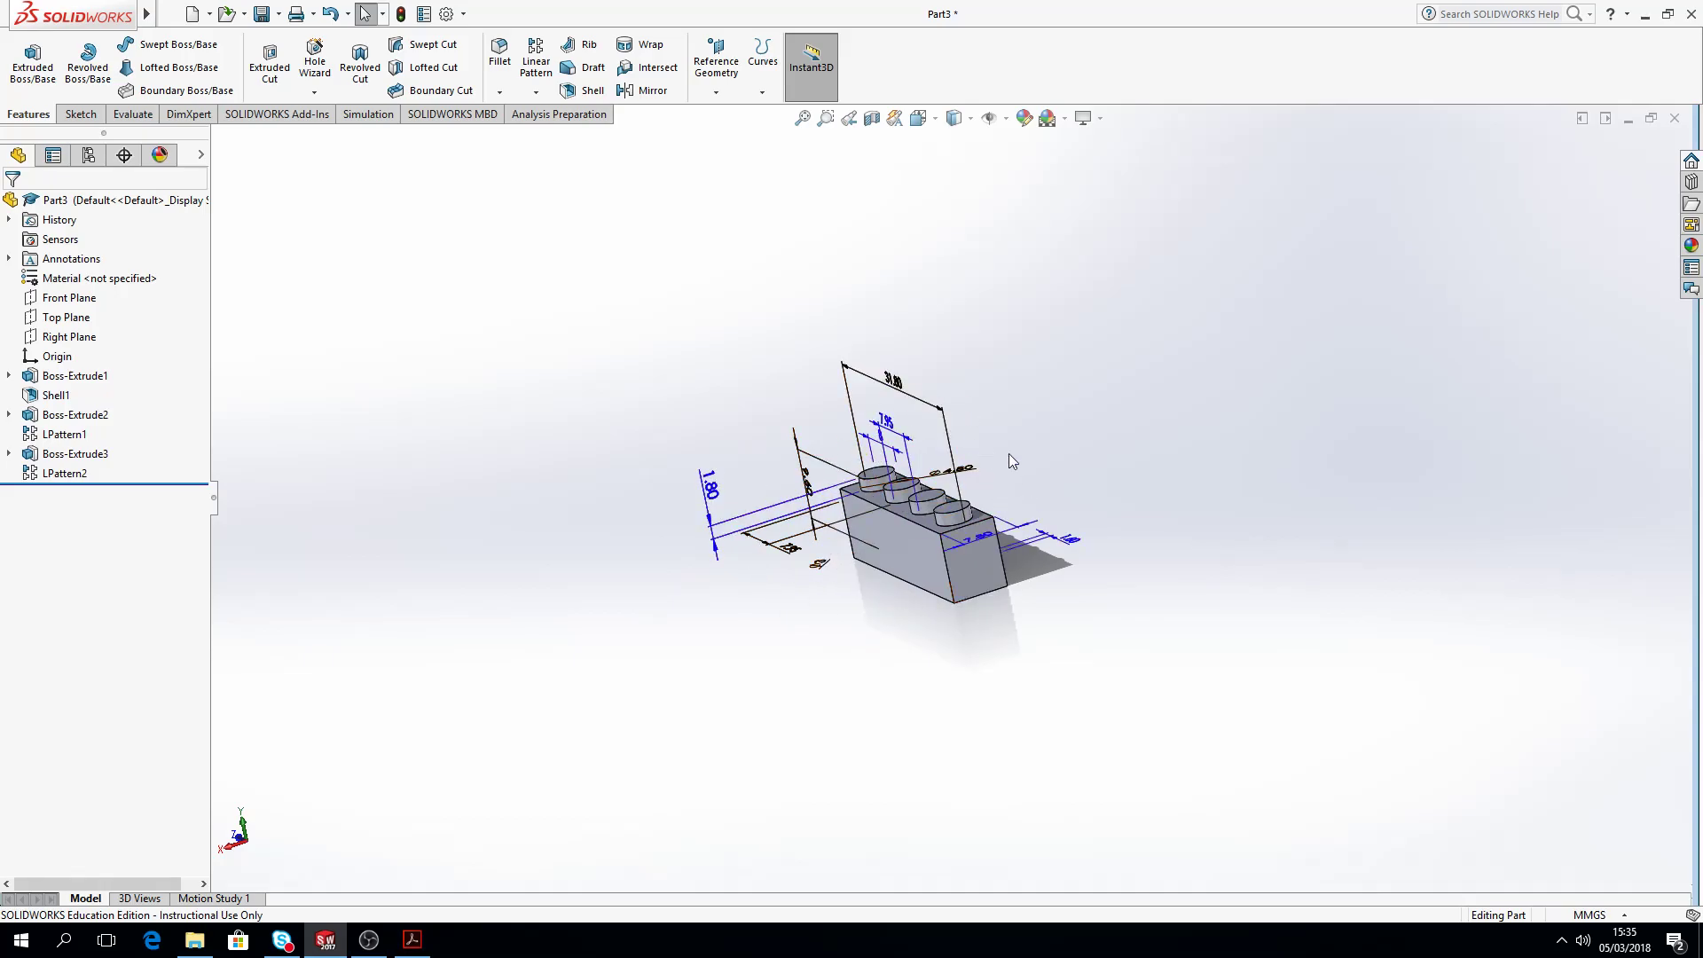
middle_click_drag(919, 619, 923, 656)
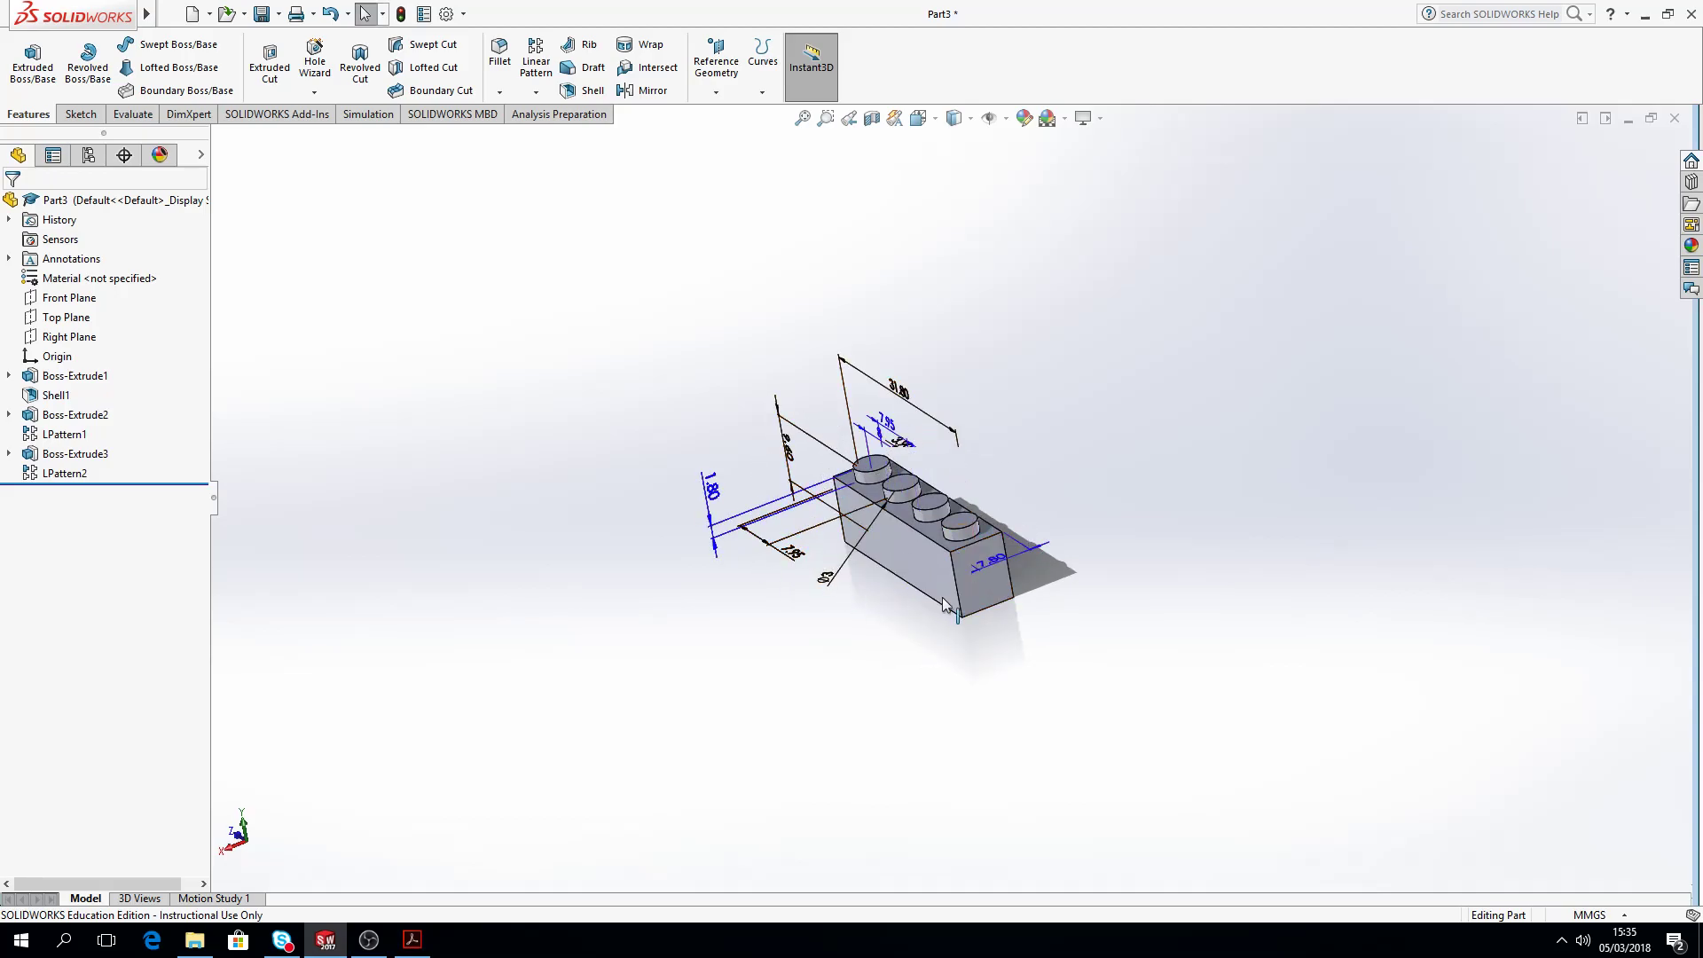
Step: Move the overlapping inside-post offset and the two pattern-spacing dimensions away from the studs so they are readable
left_click(907, 470)
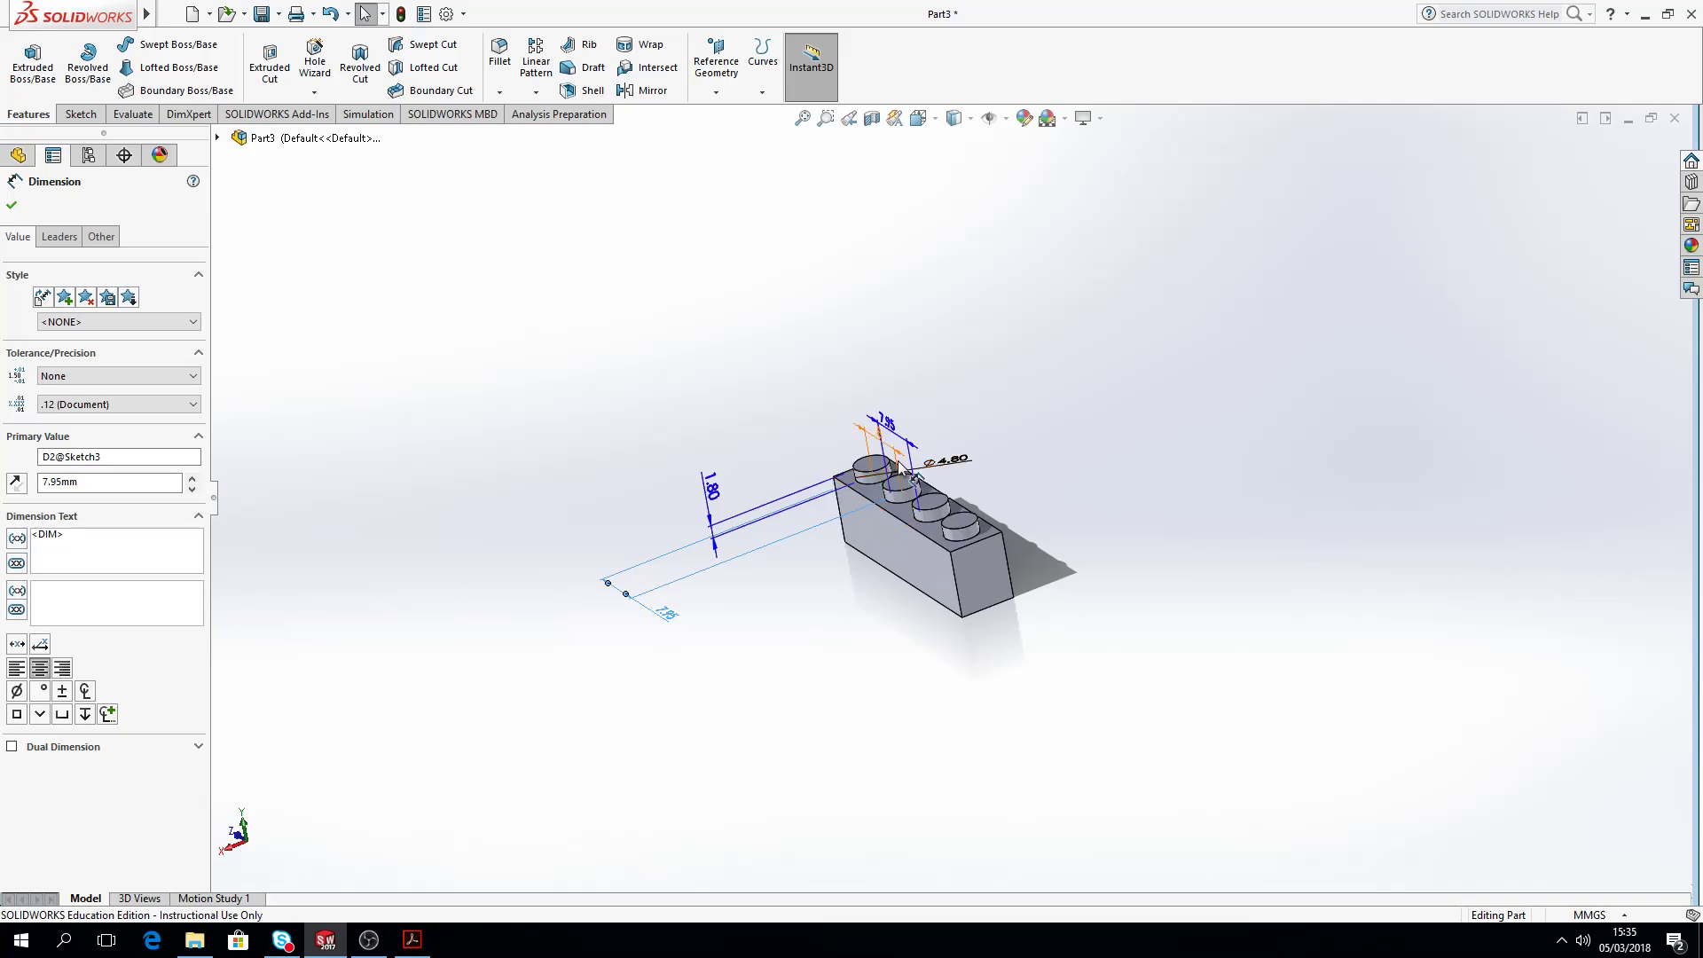
left_click(887, 456)
left_click(876, 444)
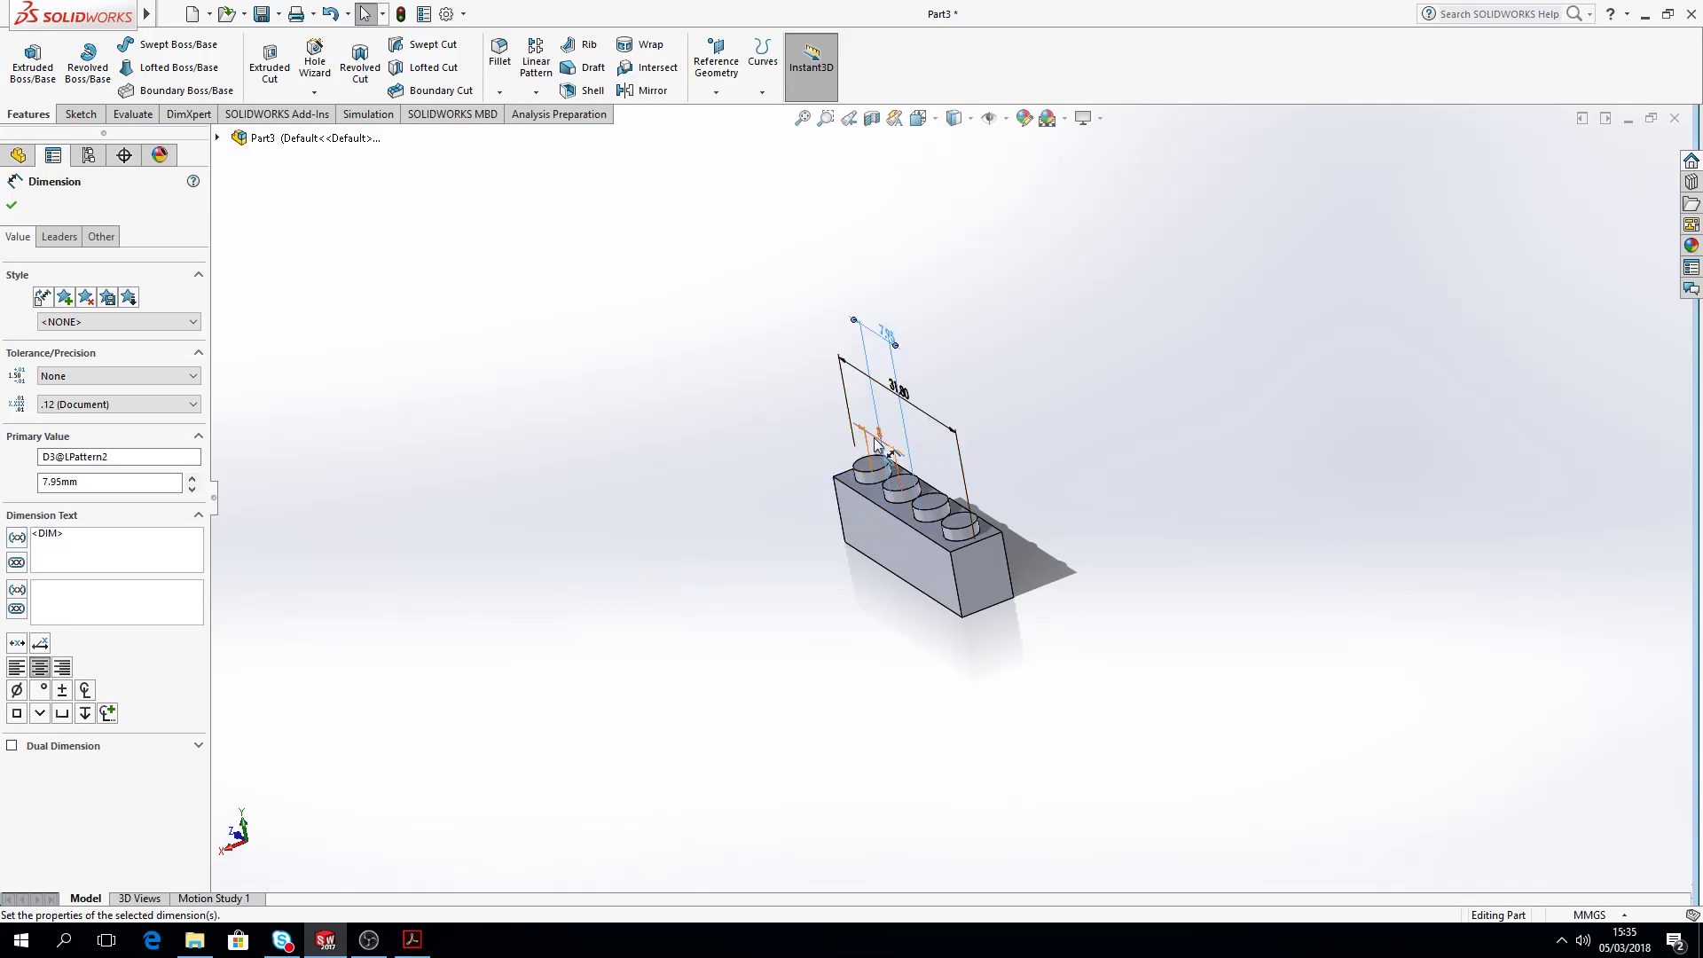
left_click(843, 490)
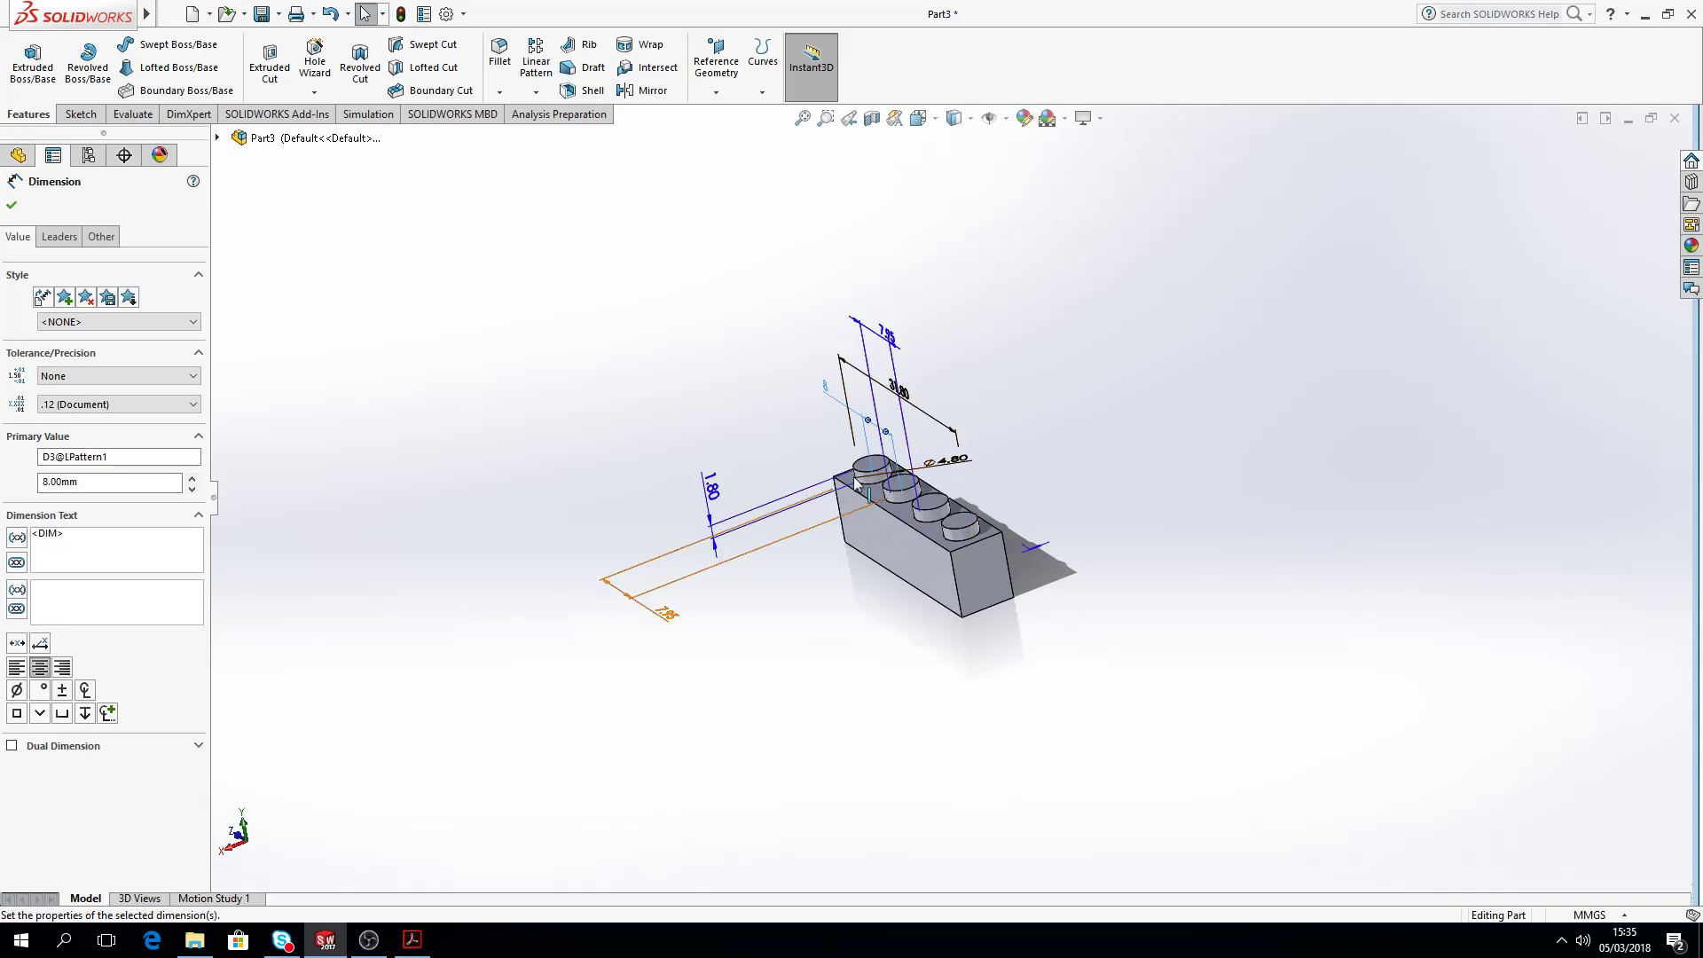
left_click(12, 206)
Step: Turn off the display of feature dimensions for the brick part
left_click(89, 376)
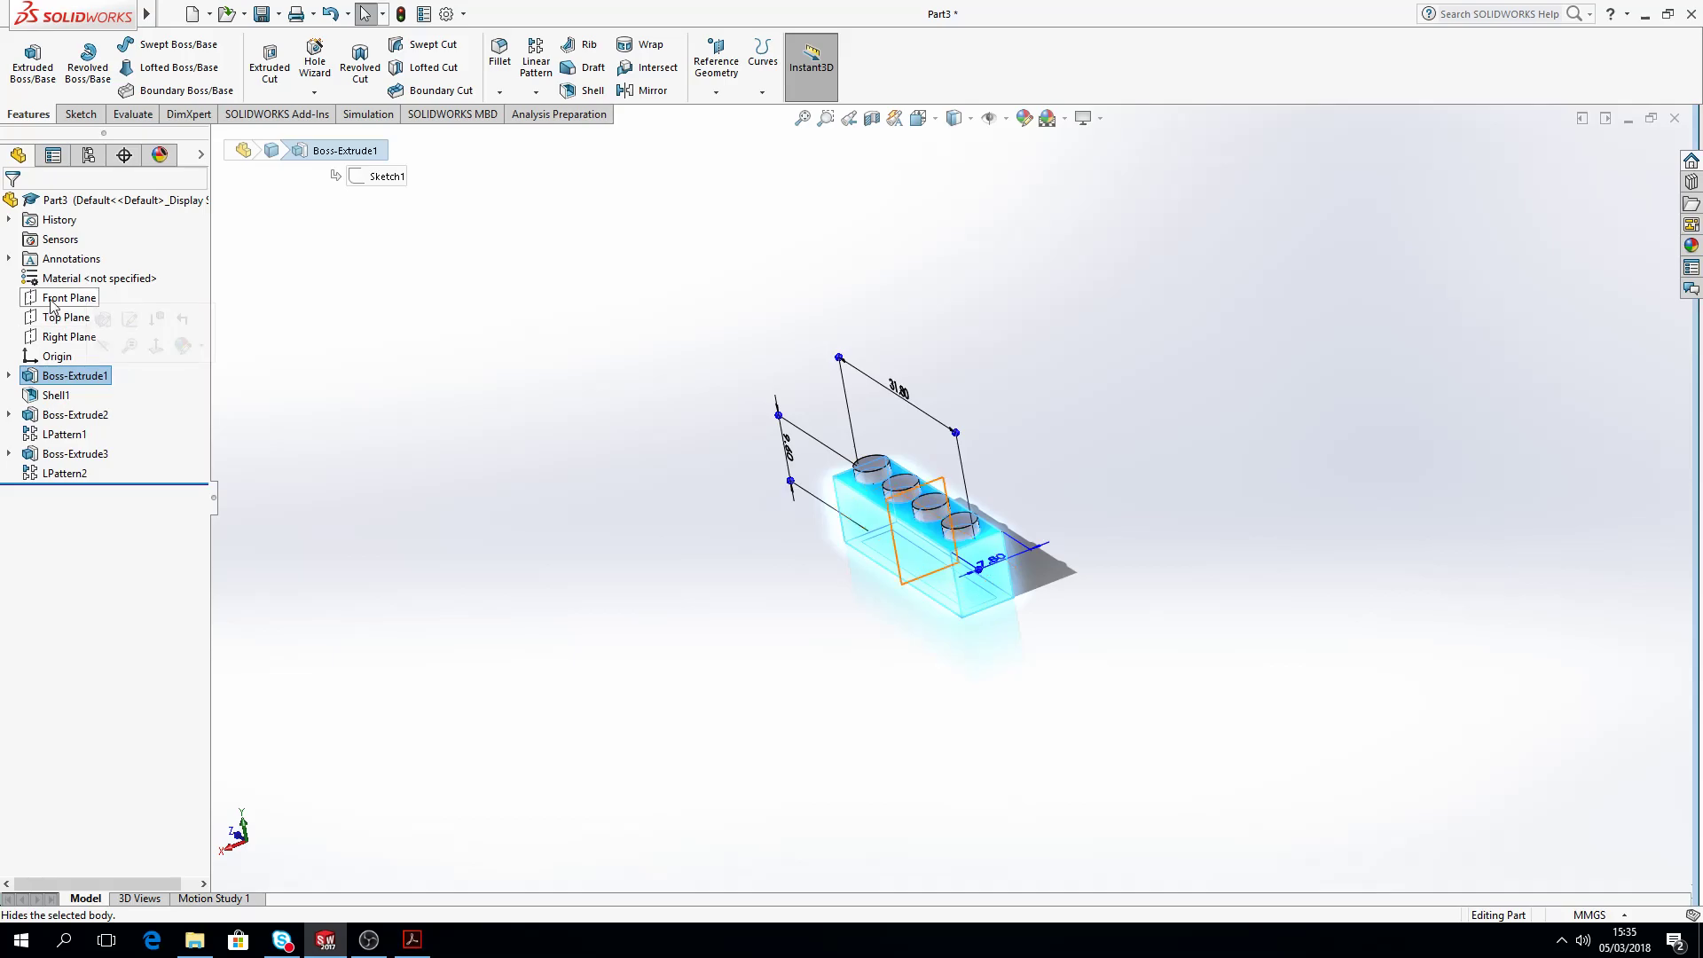
left_click(71, 258)
right_click(72, 259)
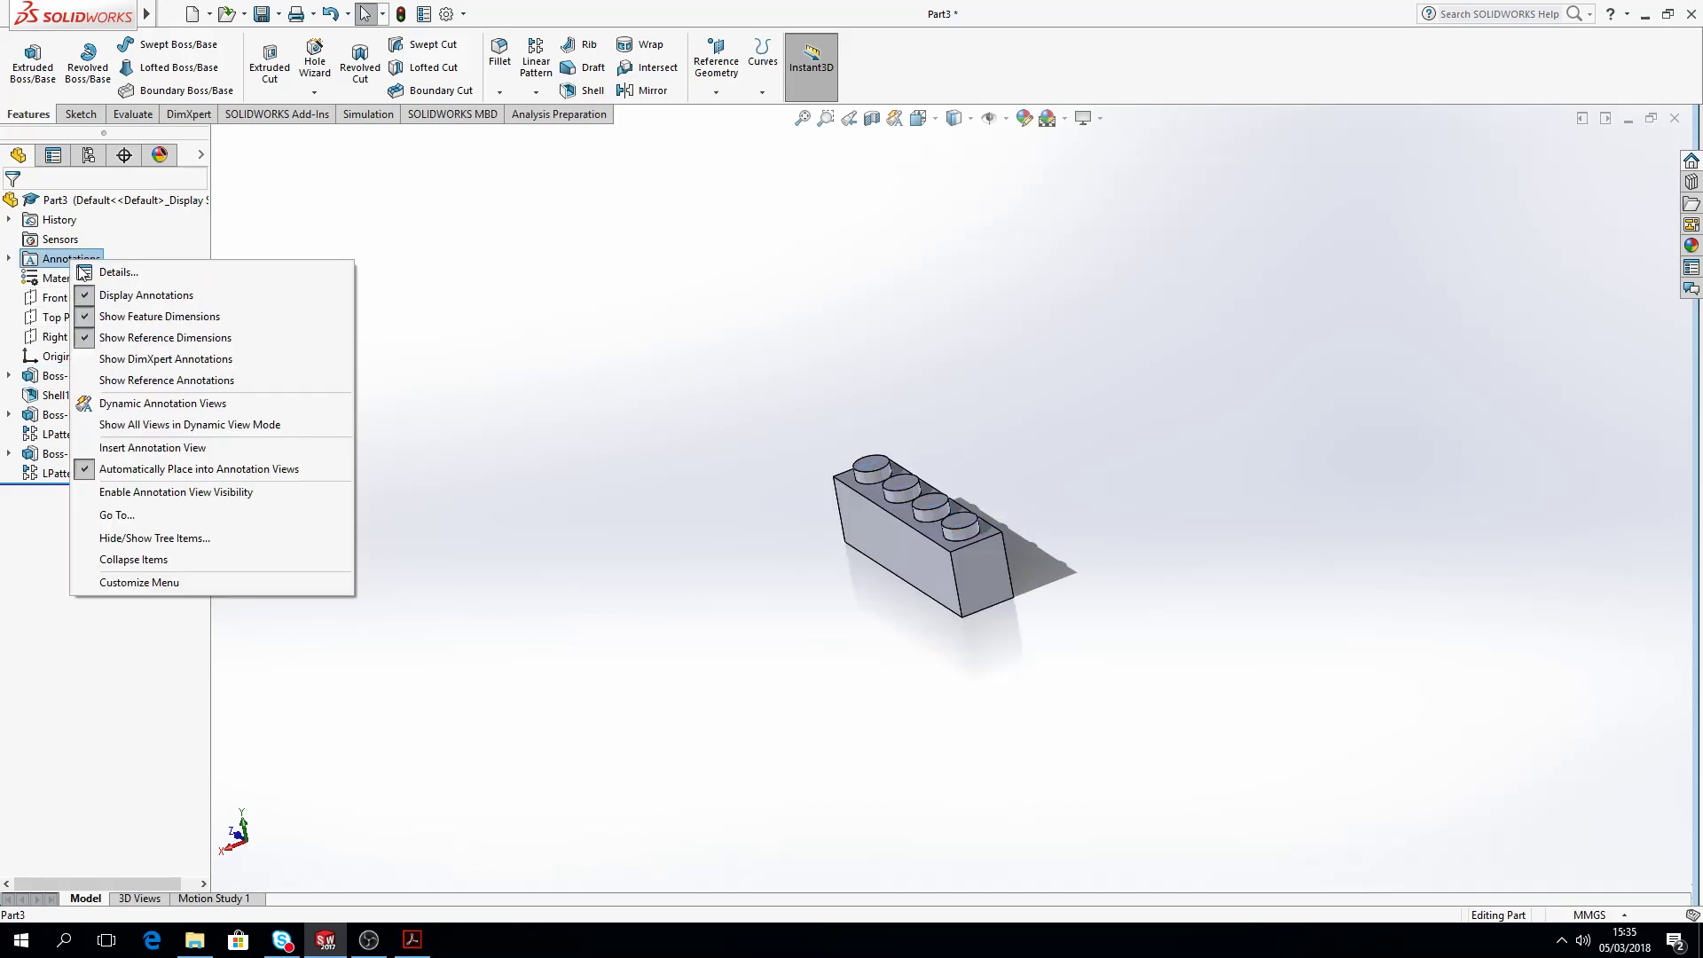
left_click(547, 506)
mouse_move(865, 546)
middle_mouse_down()
mouse_move(882, 423)
mouse_move(927, 485)
middle_mouse_up()
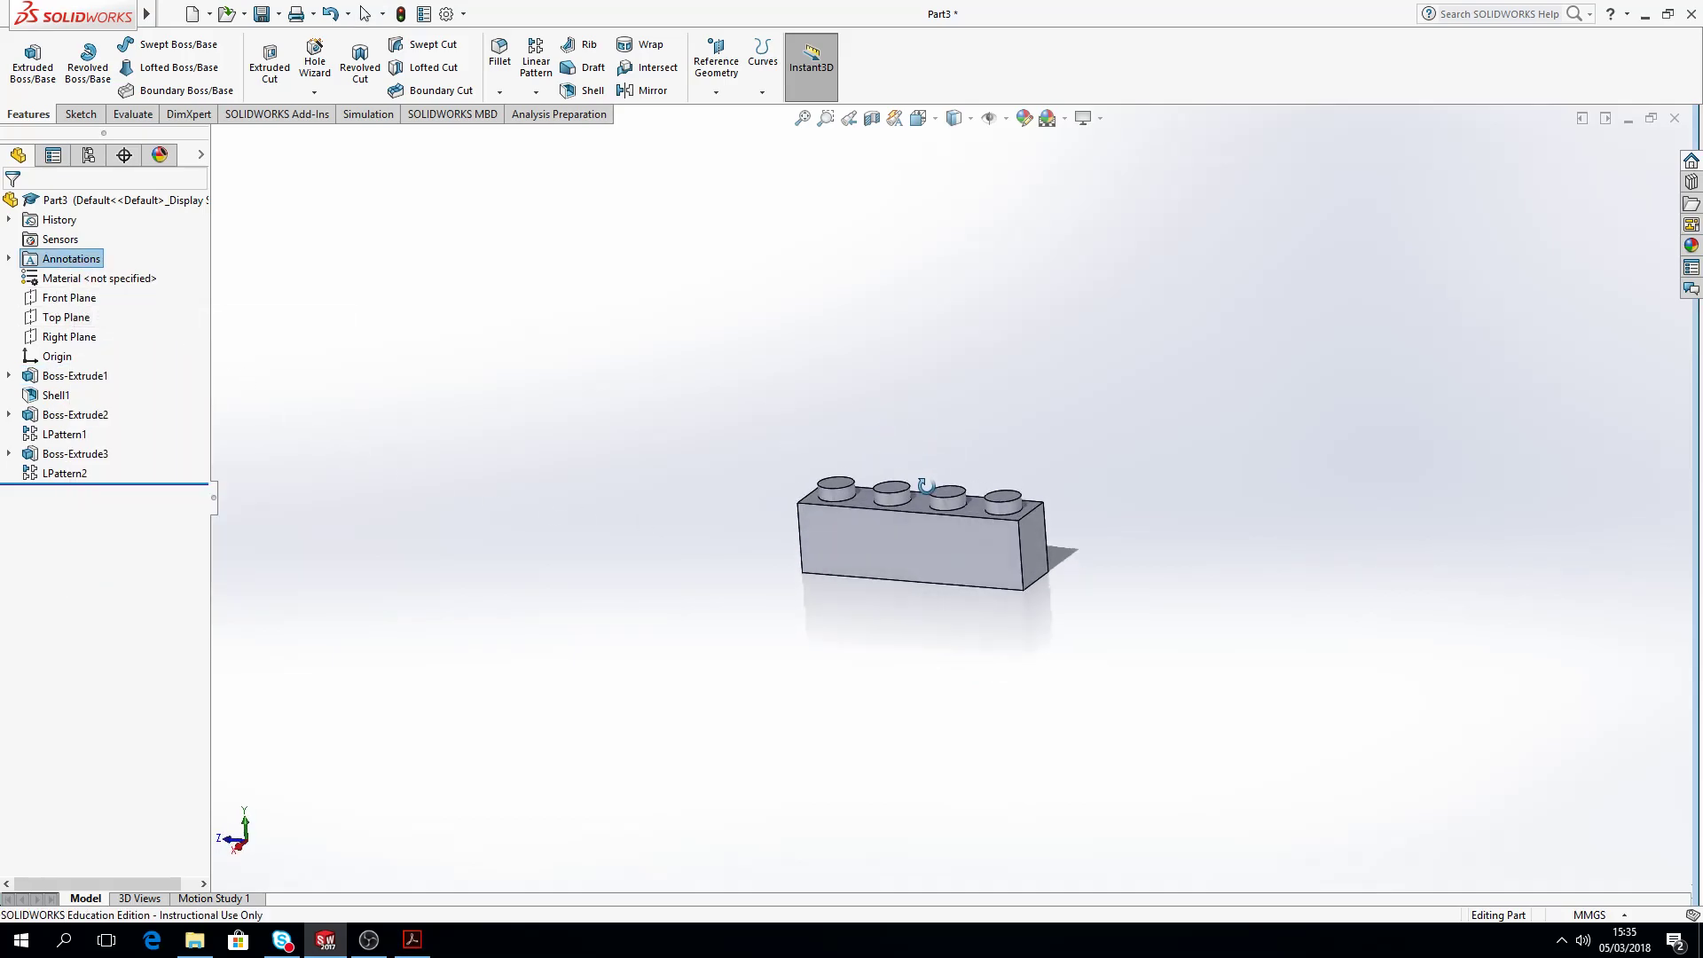
Step: Review the dimensions of the brick body, the stud, the stud pattern and the inside post one after another
left_click(55, 379)
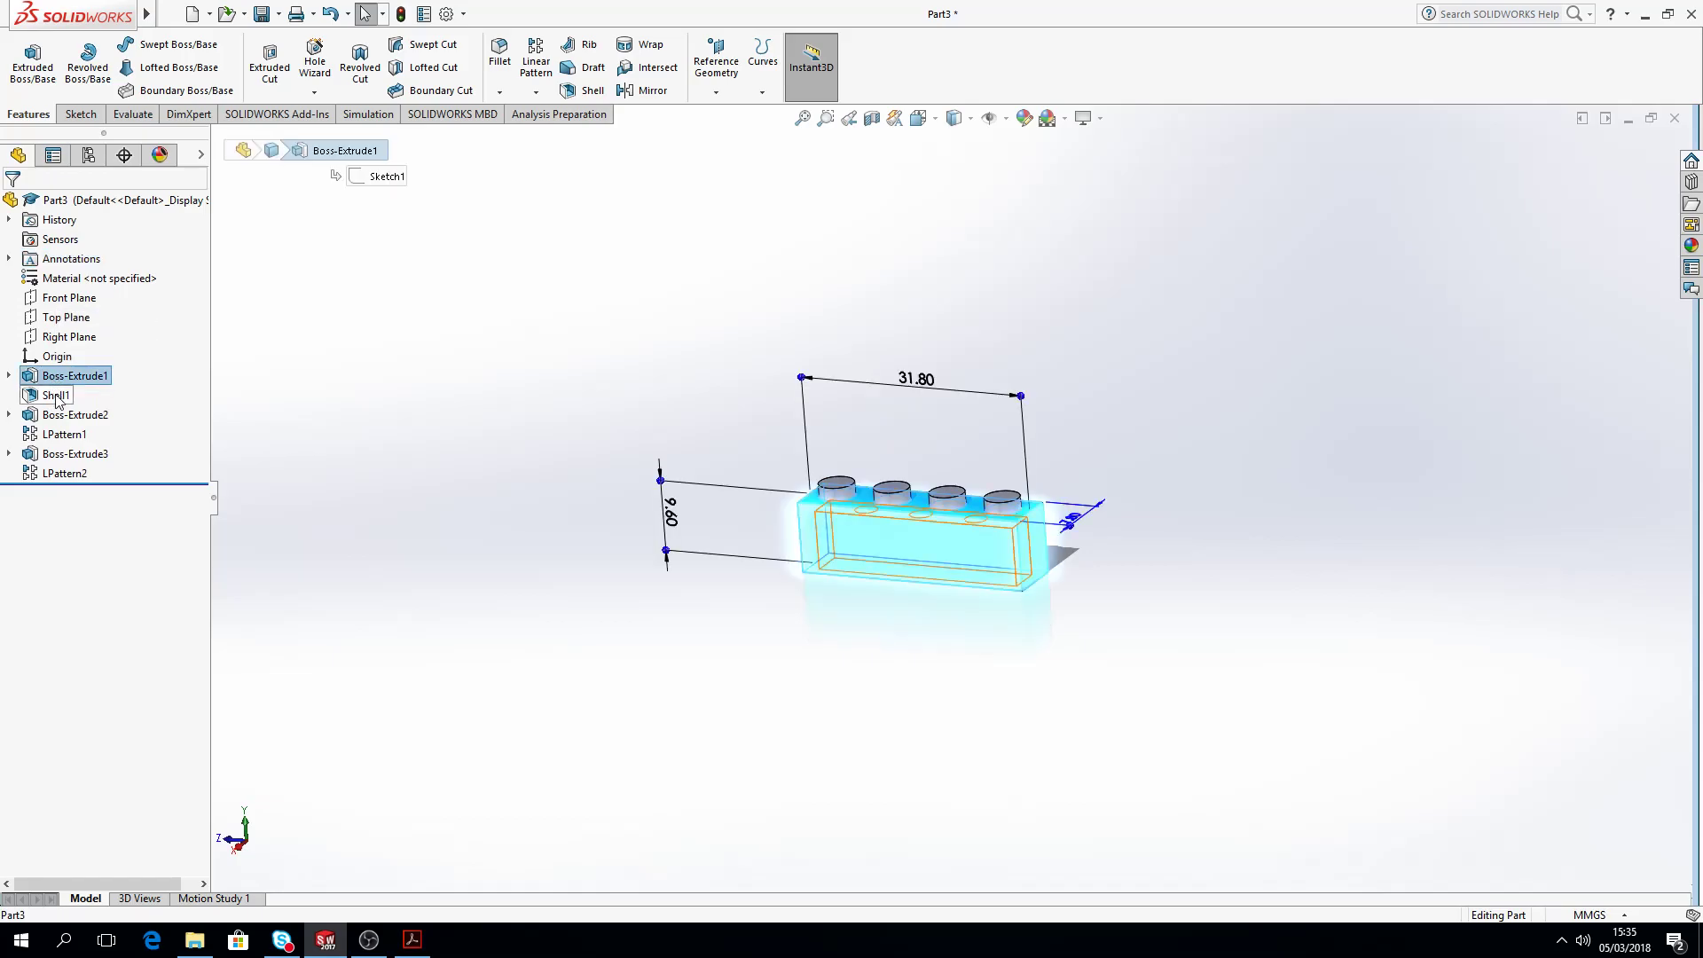
left_click(71, 415)
left_click(75, 435)
left_click(75, 453)
Step: Move the instance-count dimension of the inside-post pattern out of the brick into the empty space beside it
left_click(65, 473)
middle_click_drag(742, 619, 935, 534)
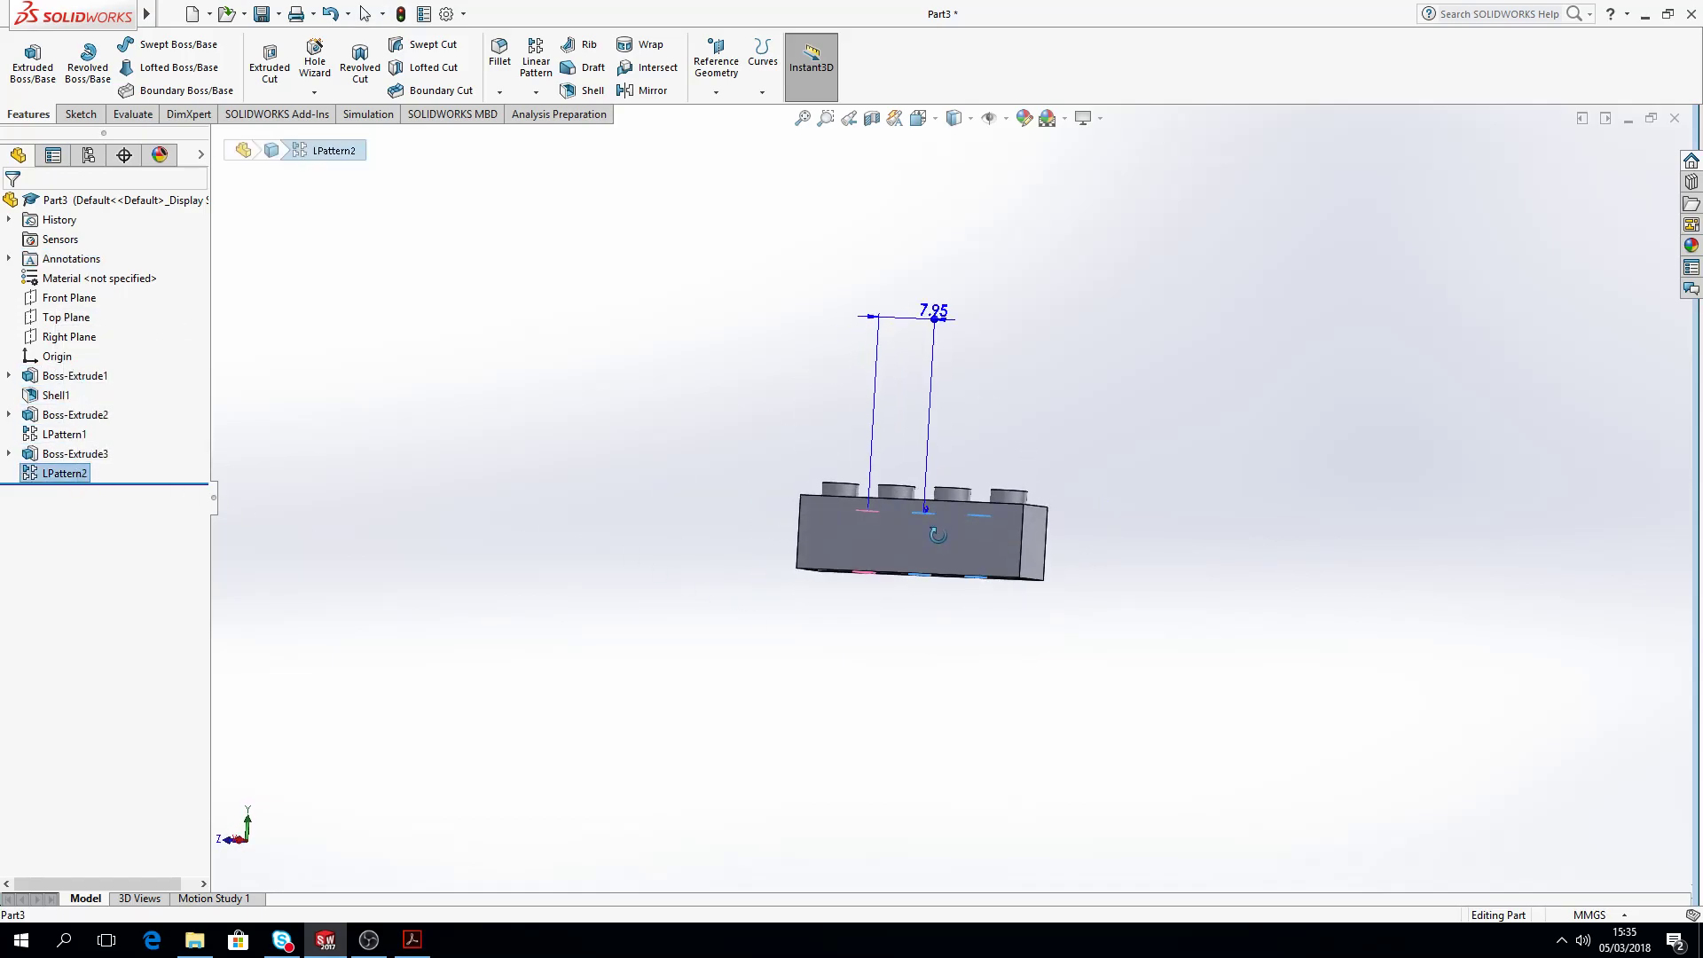
scroll(923, 514, "down", 3)
middle_click_drag(718, 532, 790, 576)
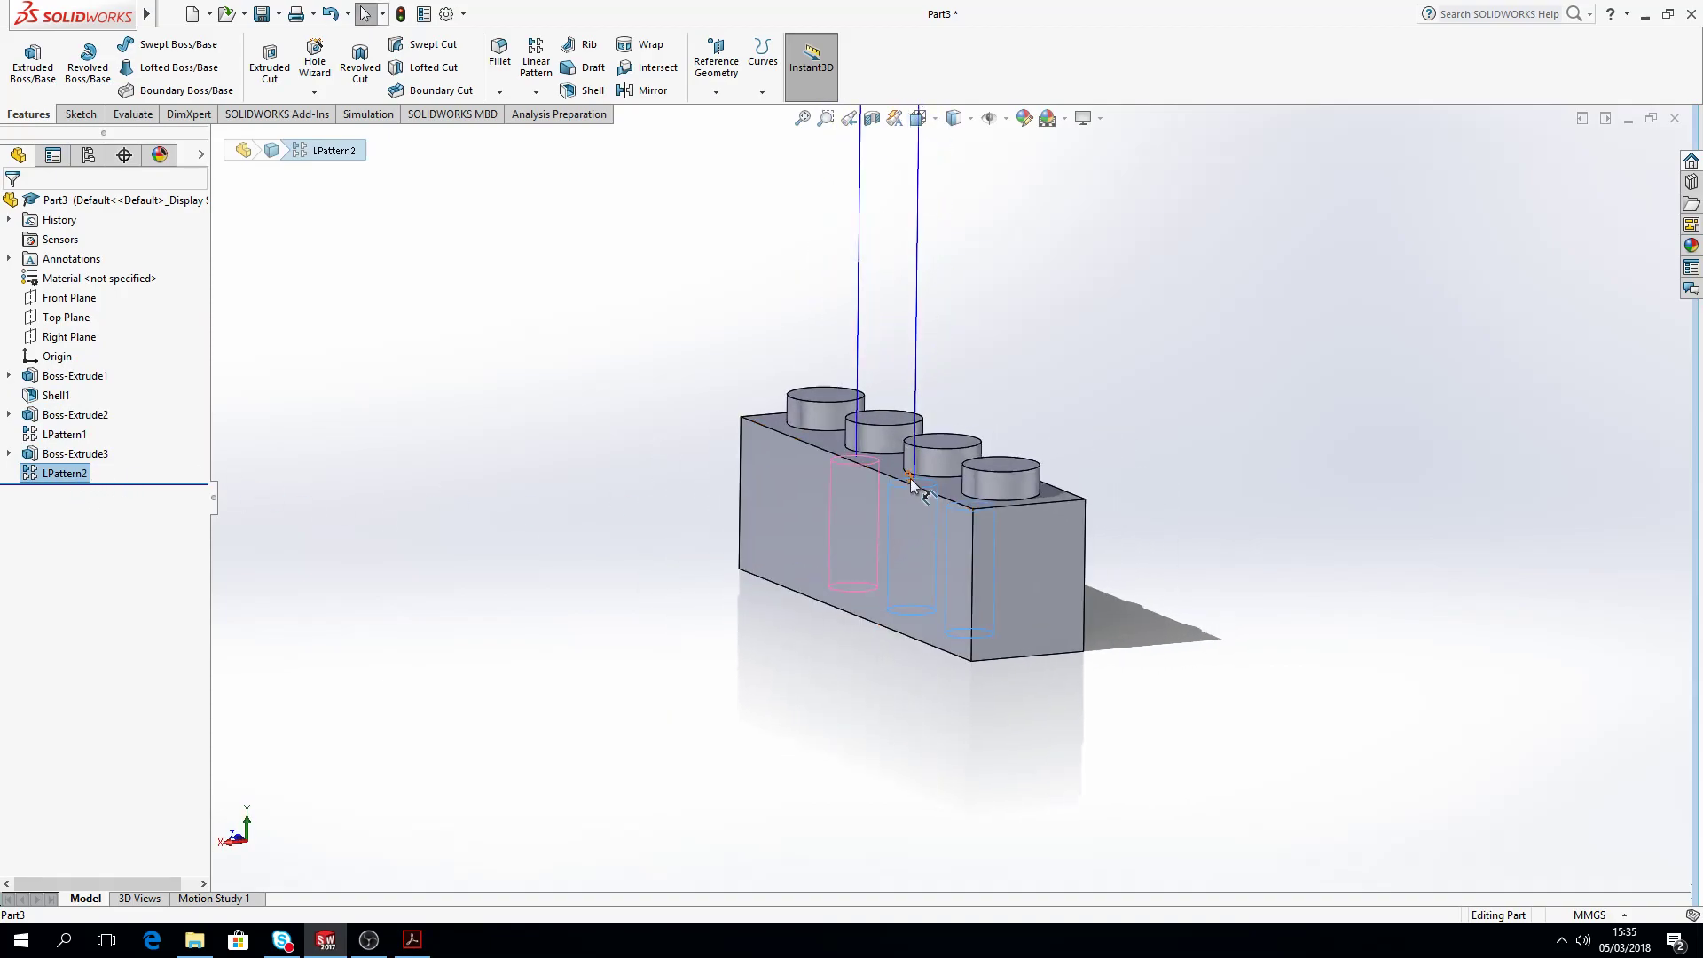
left_click(657, 420)
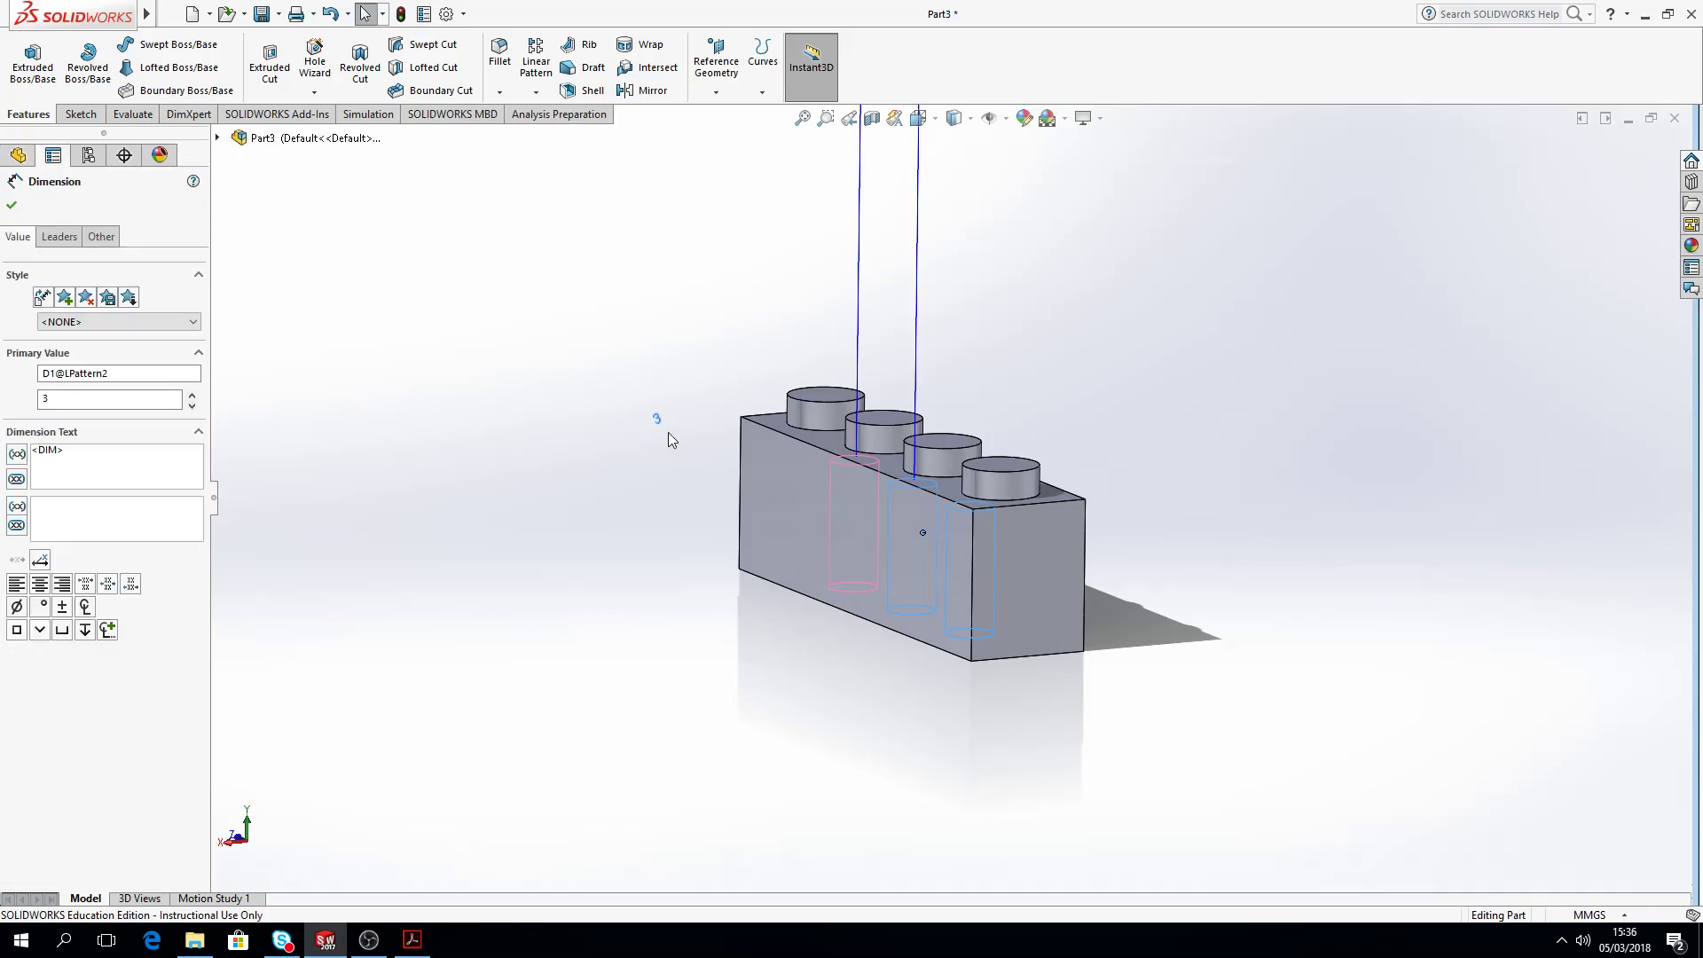
middle_click_drag(692, 471, 878, 643)
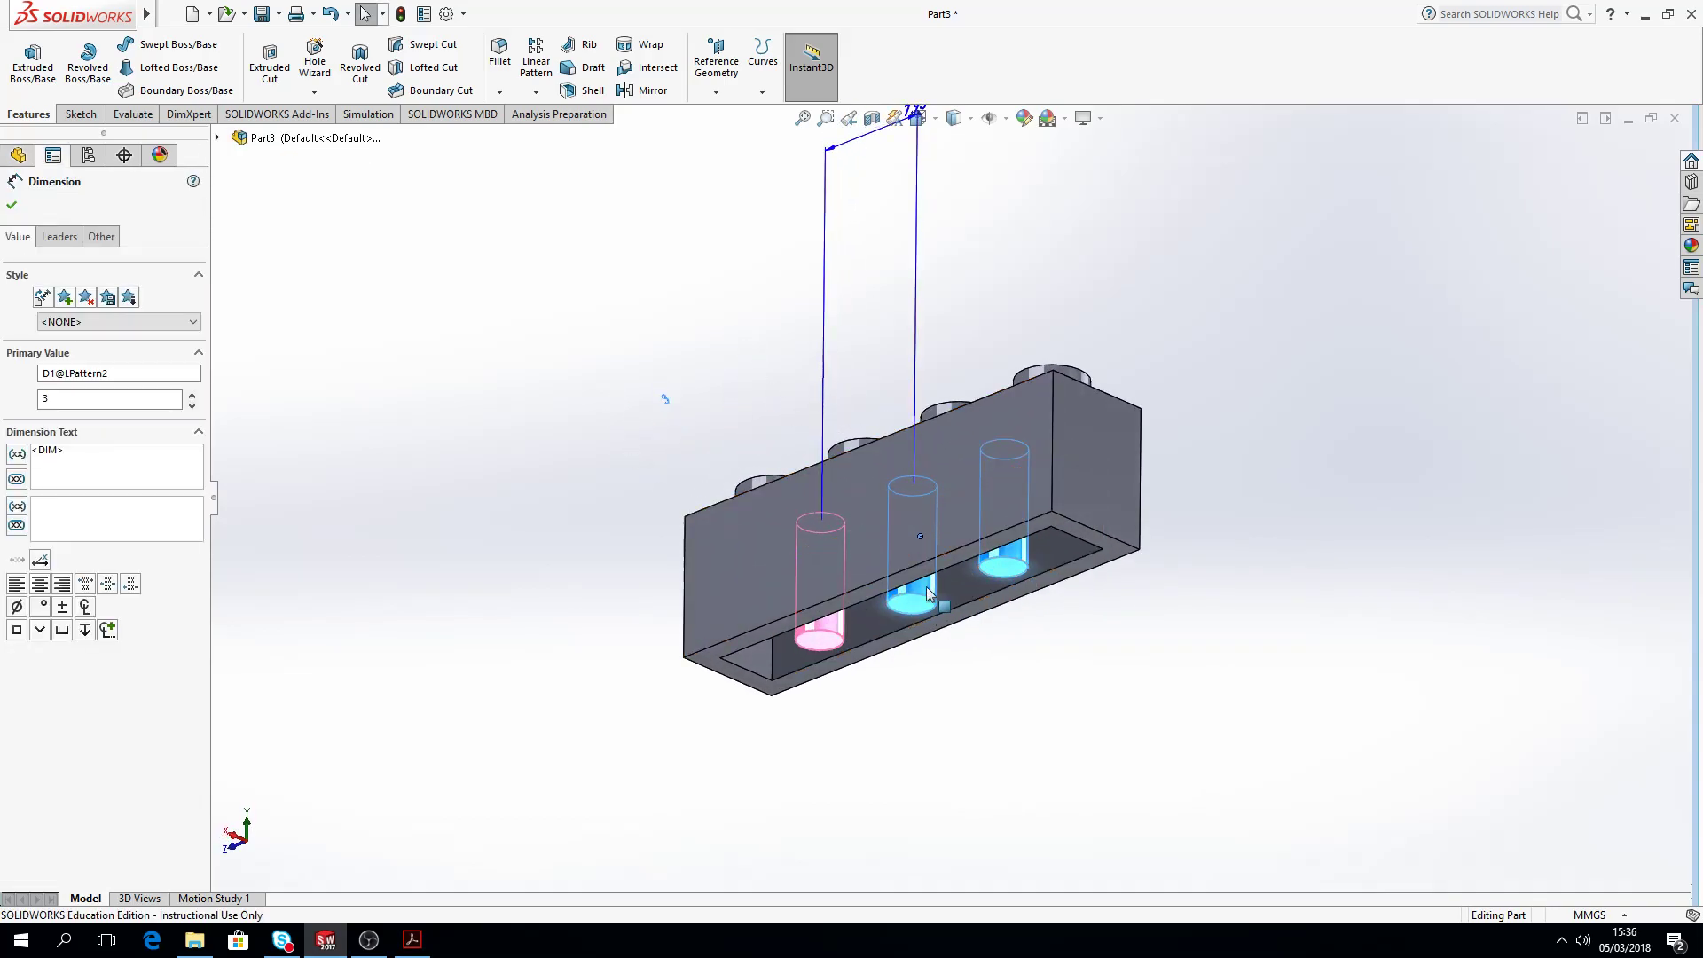
middle_click_drag(726, 384, 690, 398)
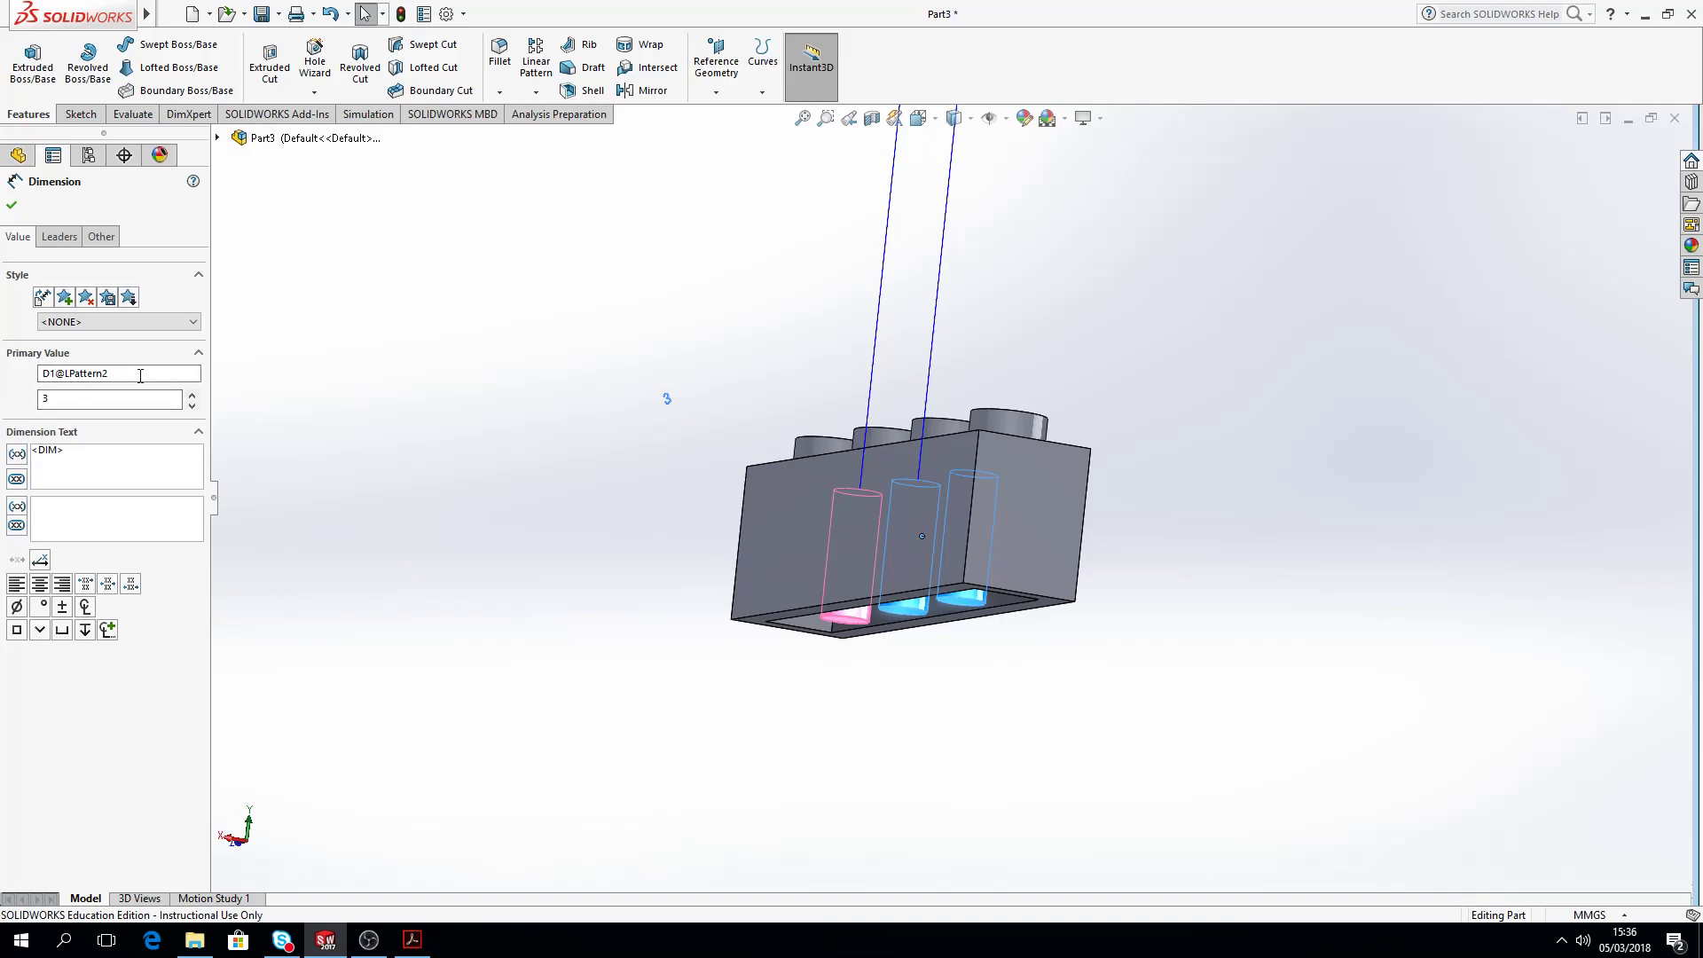
Step: Rename the instance-count dimension D1 of the inside-post pattern LPattern2
left_click_drag(141, 376, 38, 377)
type("N")
key("Return")
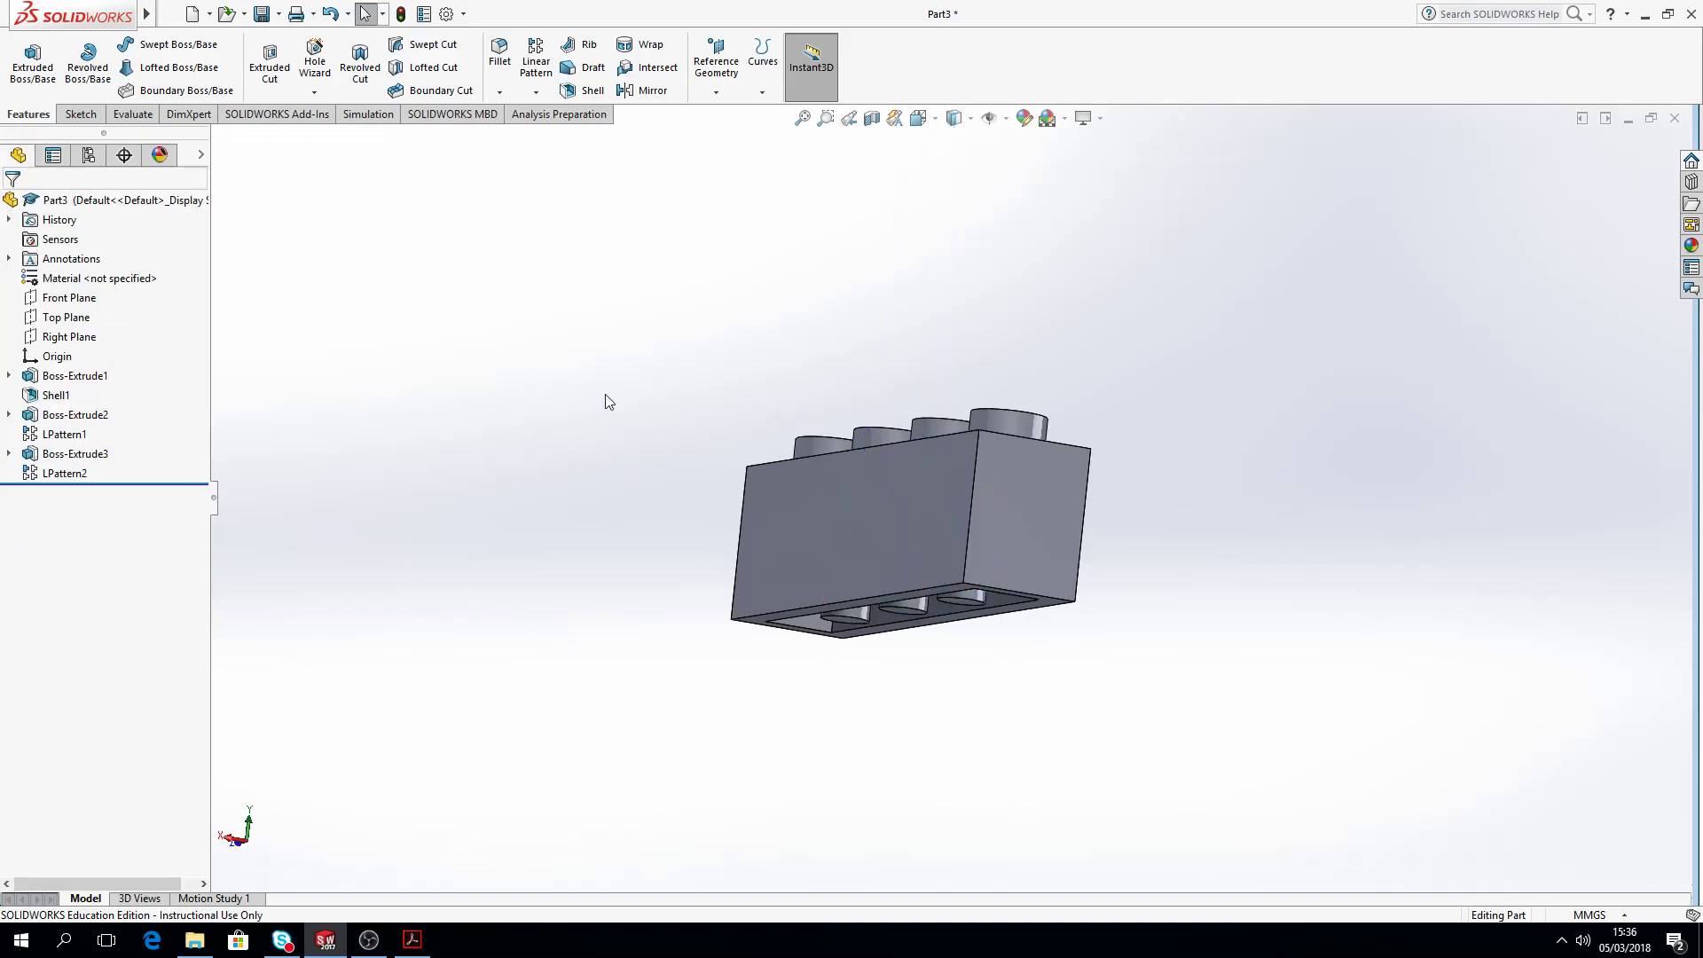
left_click(64, 473)
Step: Show all feature dimensions on the brick again
left_click(91, 265)
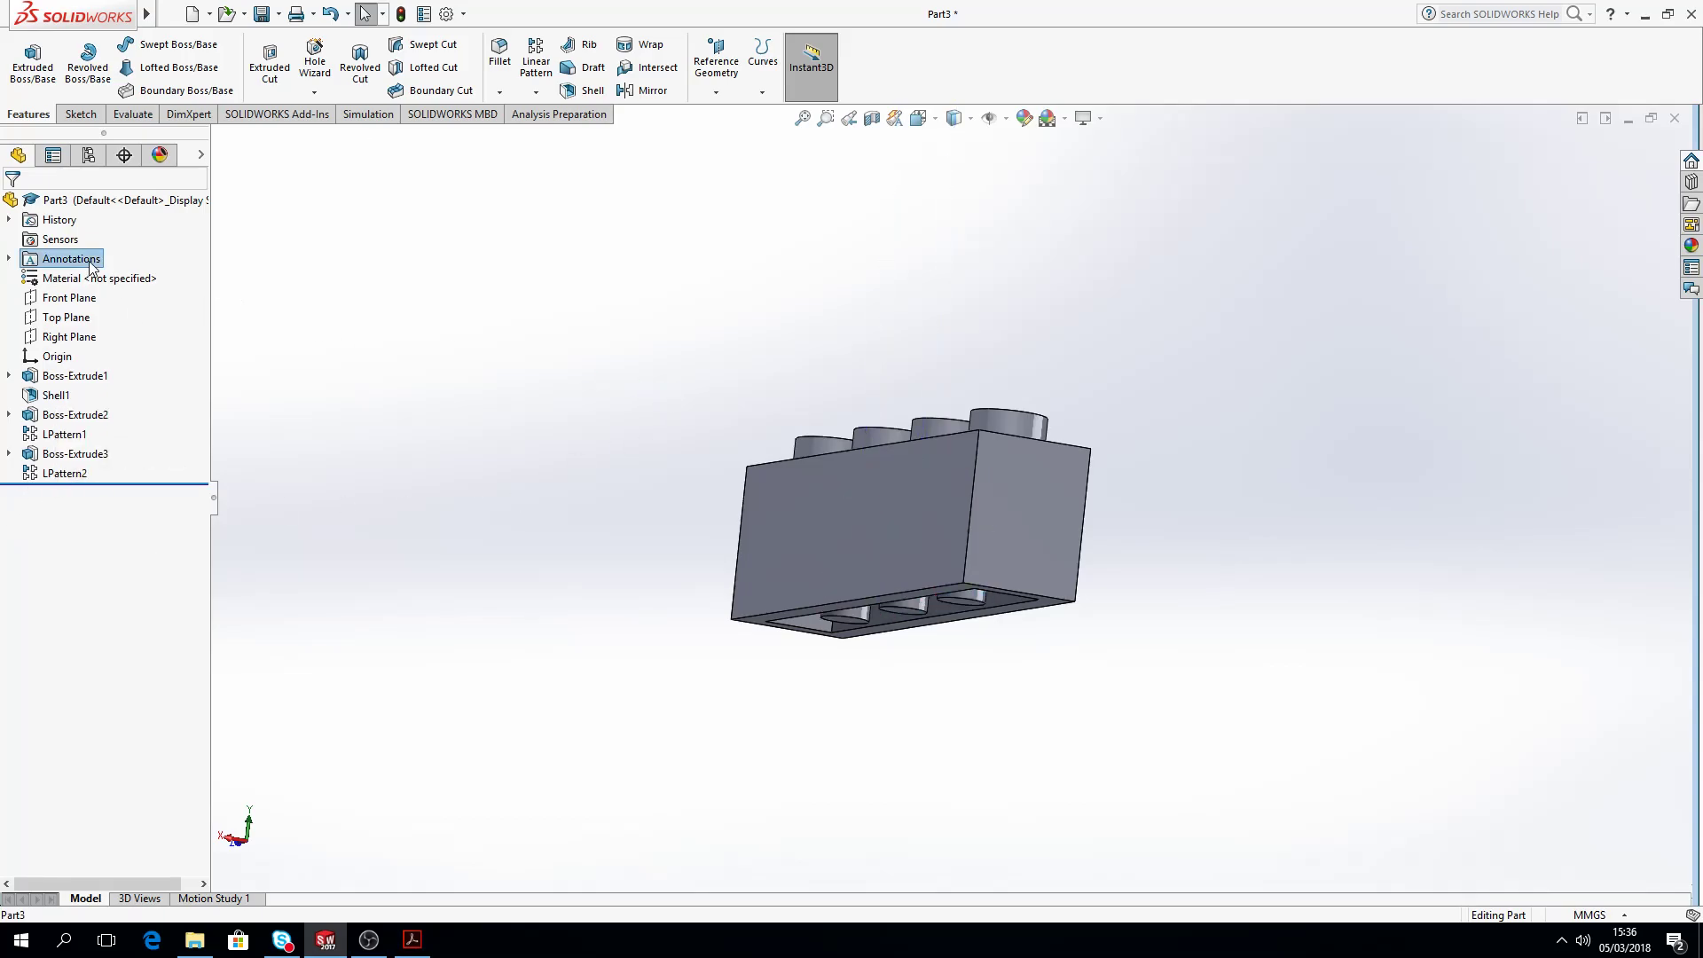
right_click(91, 264)
left_click(160, 317)
middle_click_drag(686, 488, 745, 555)
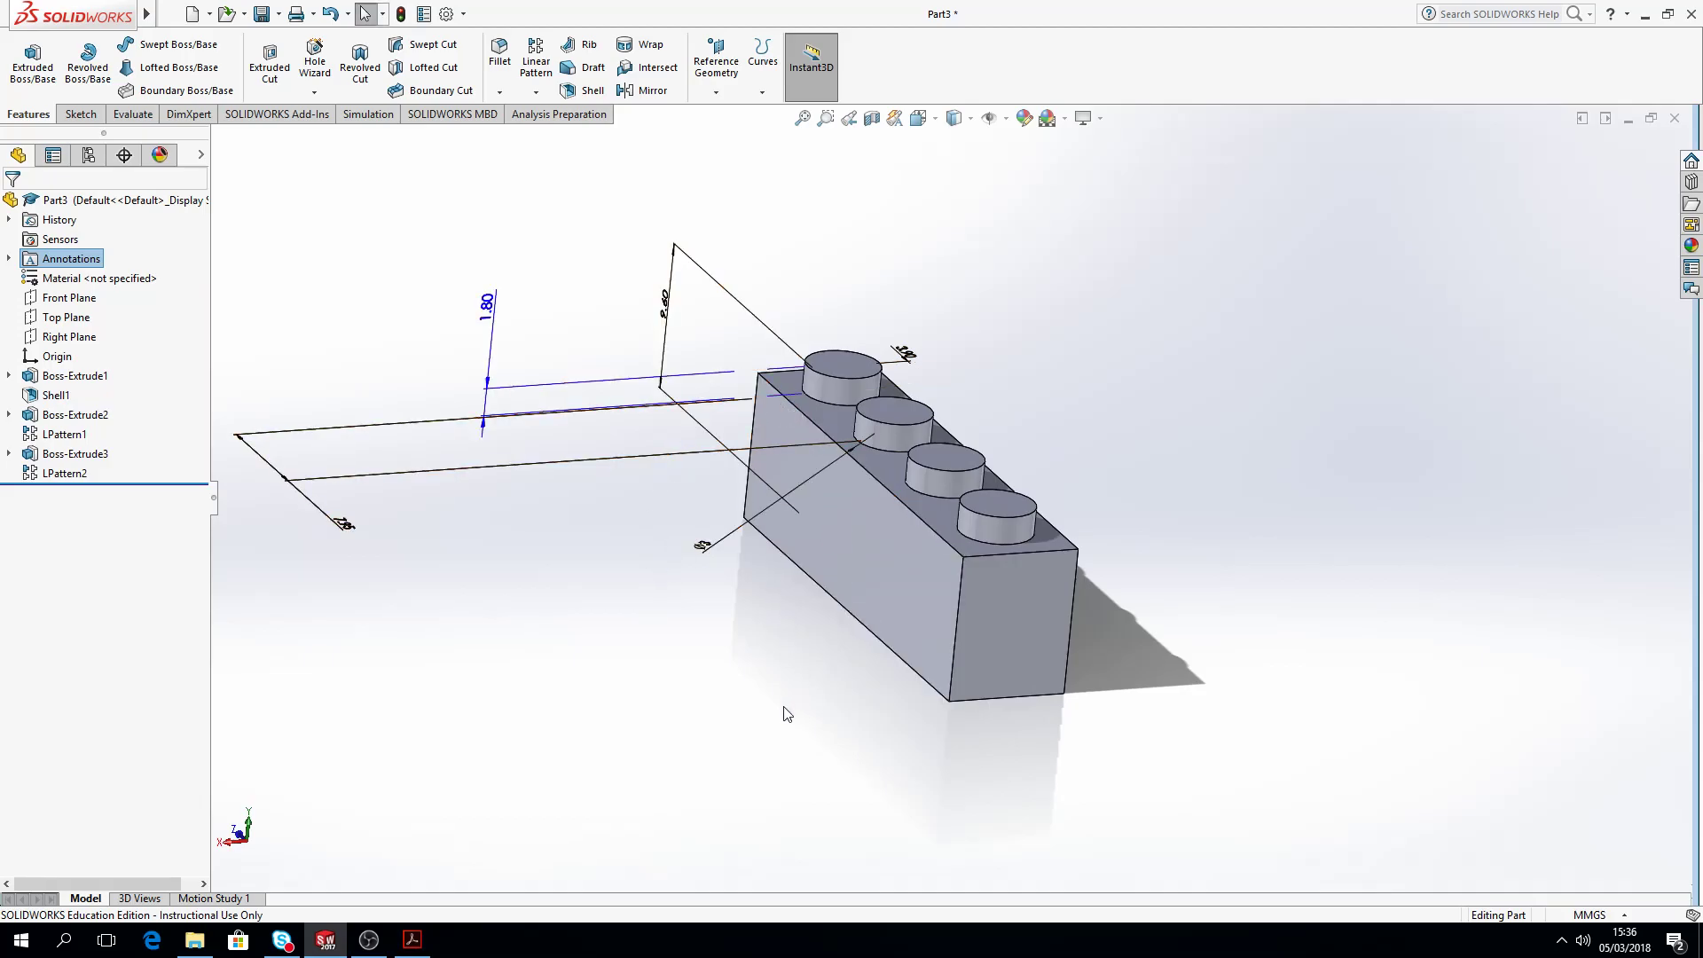
scroll(861, 603, "up", 3)
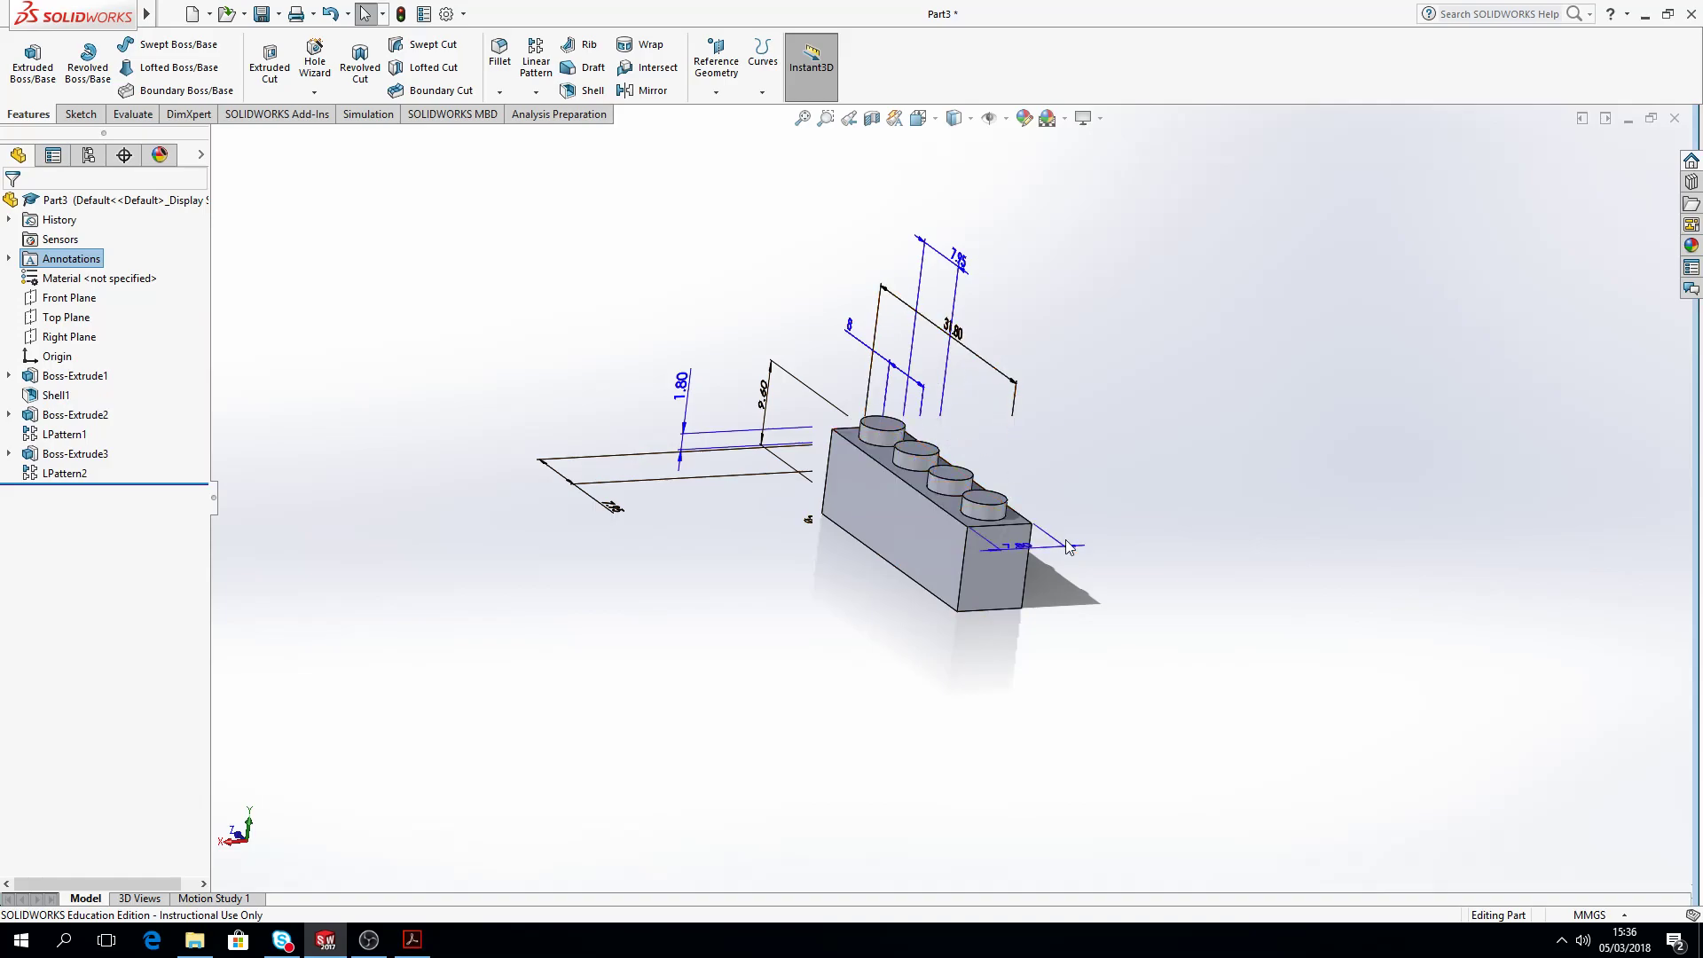
Step: Turn on the display of dimension names and move the inside-post count dimension further away from the brick
left_click(1007, 118)
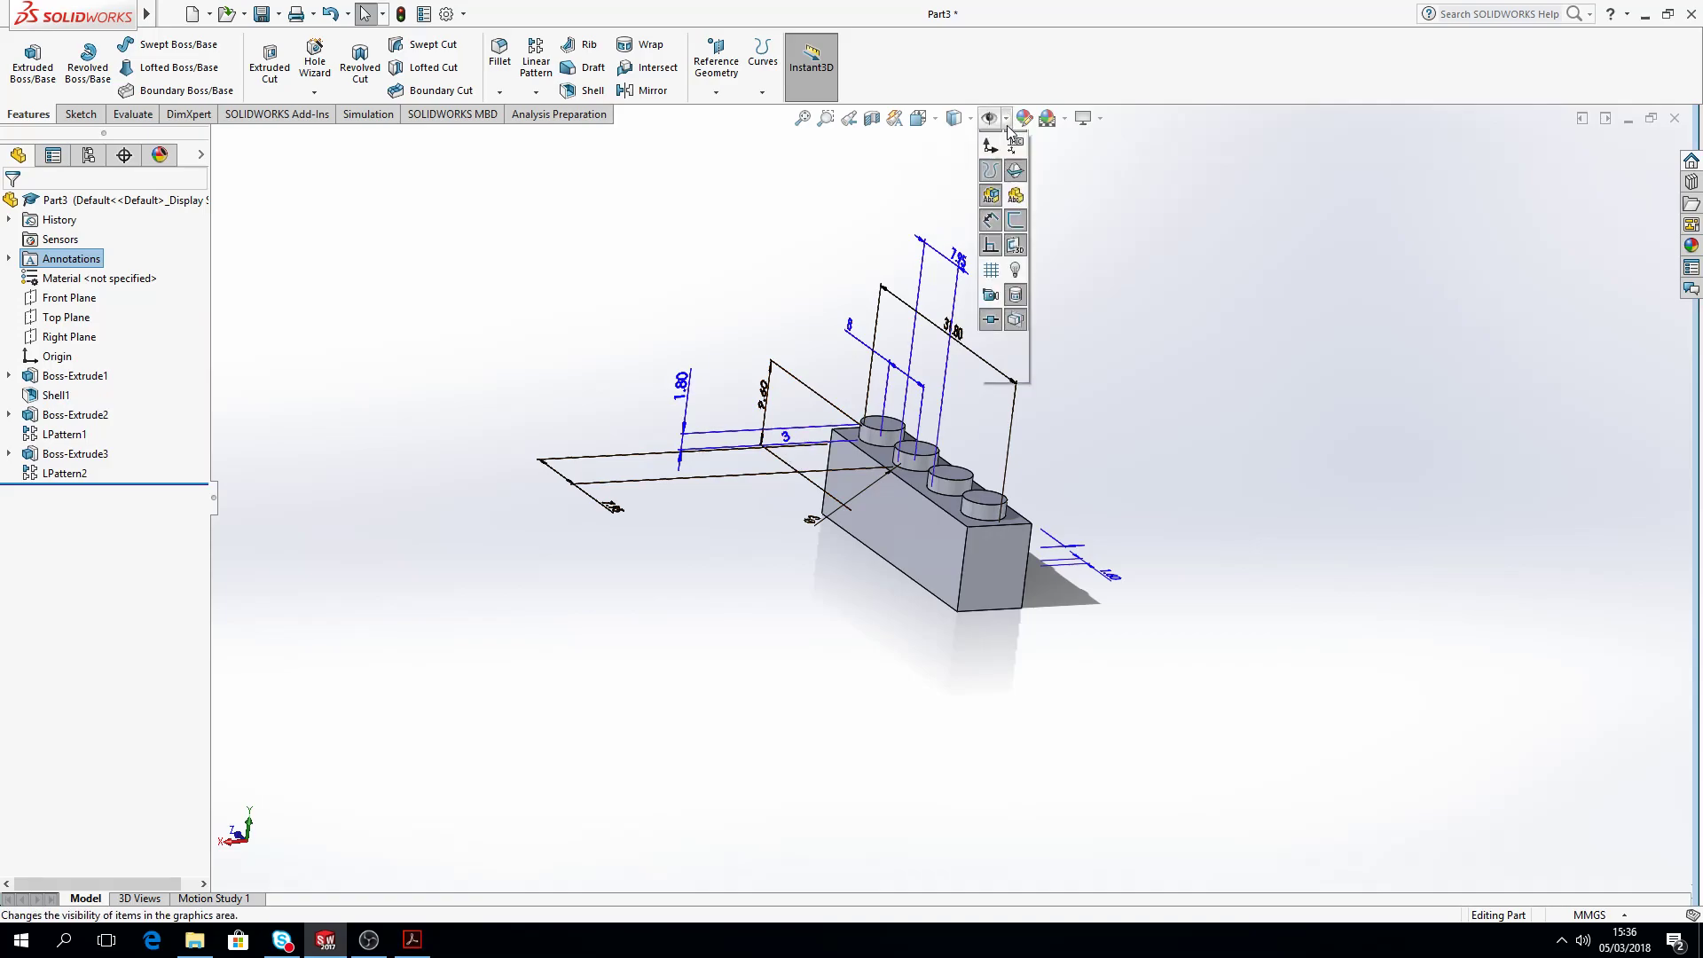
left_click(1019, 422)
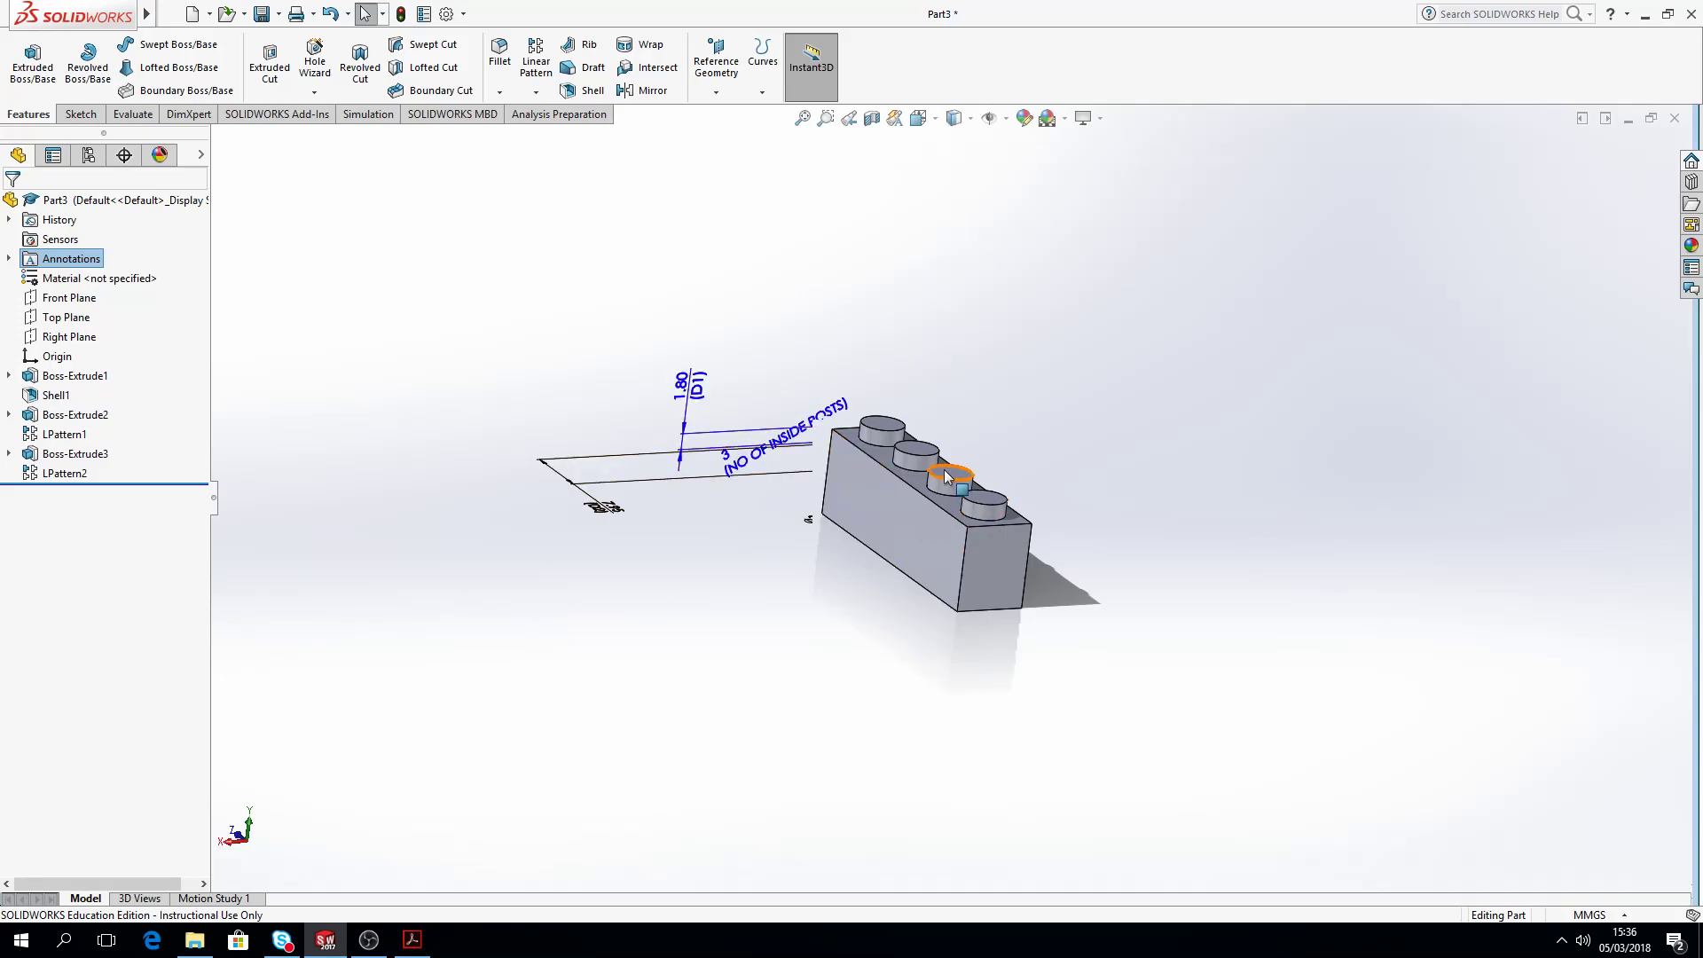
left_click_drag(777, 446, 666, 524)
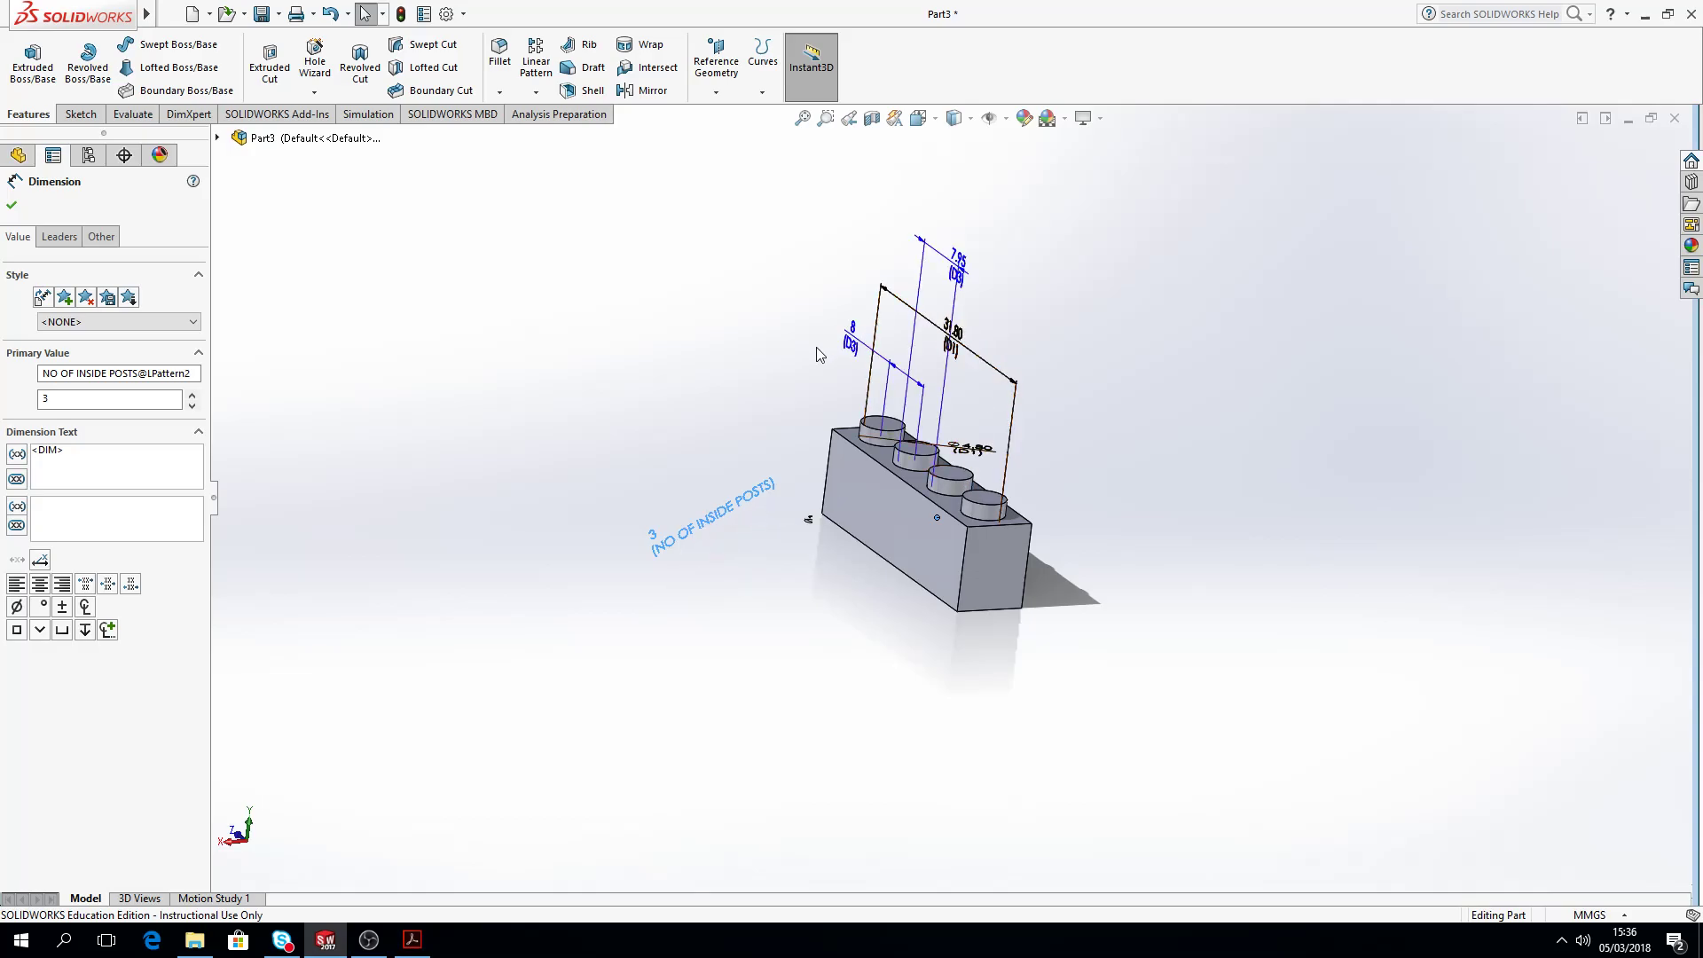
middle_click_drag(927, 337, 985, 346)
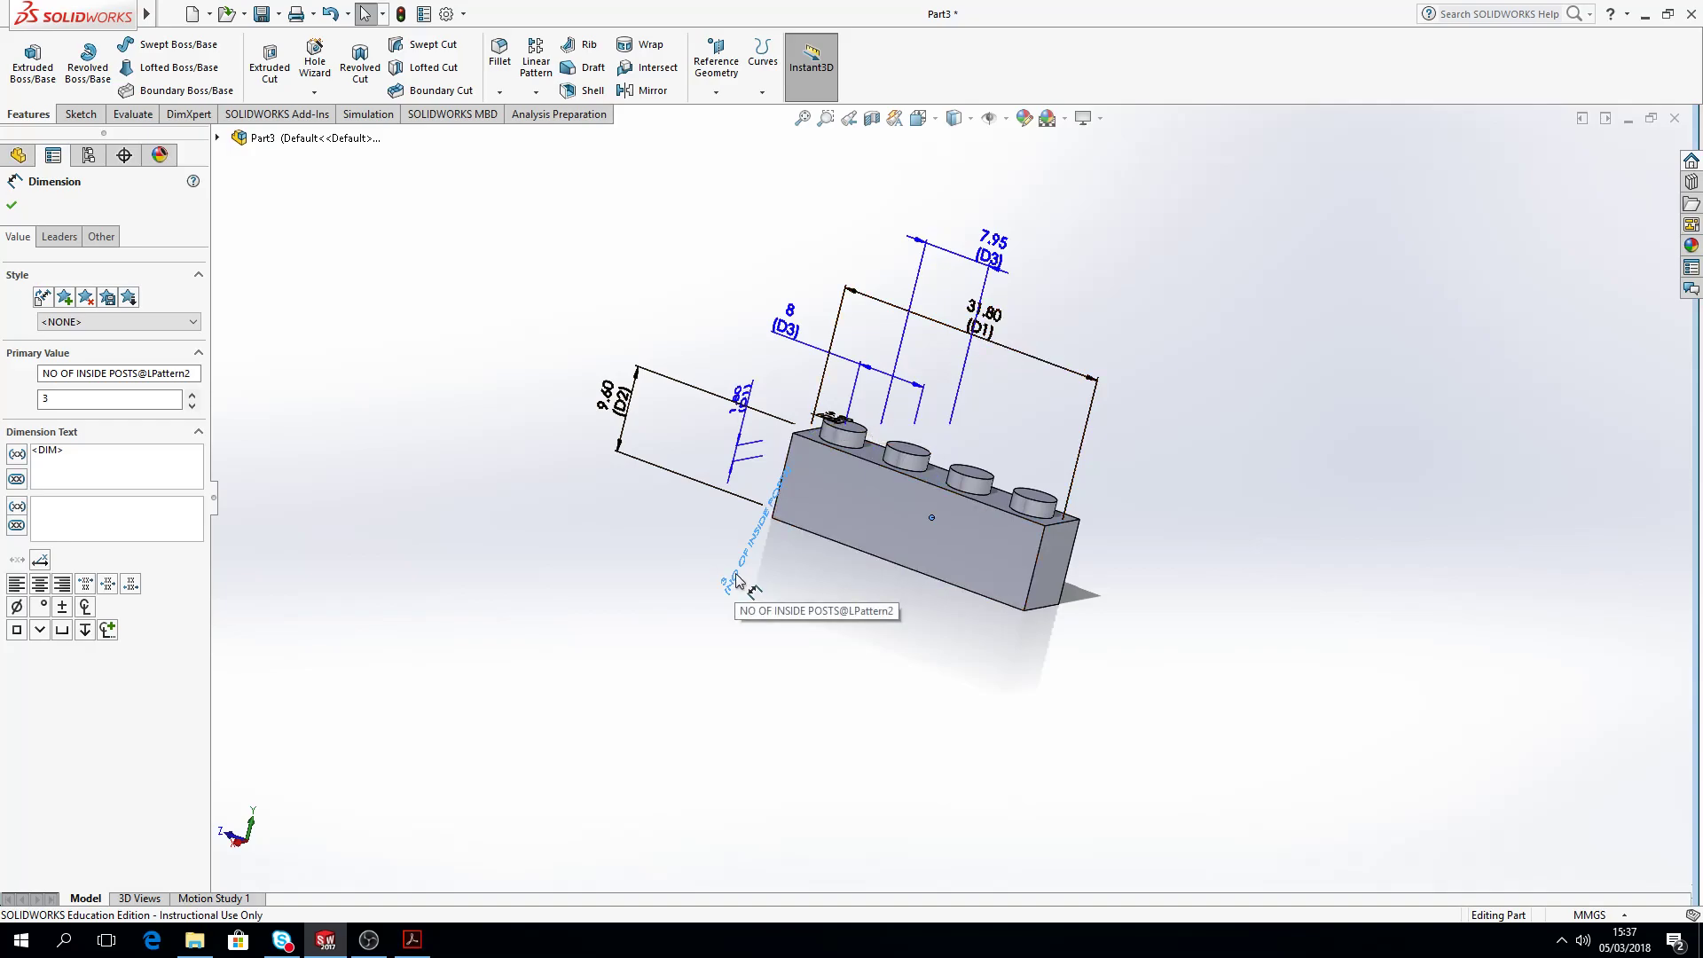
middle_click_drag(748, 575, 847, 424)
double_click(850, 431)
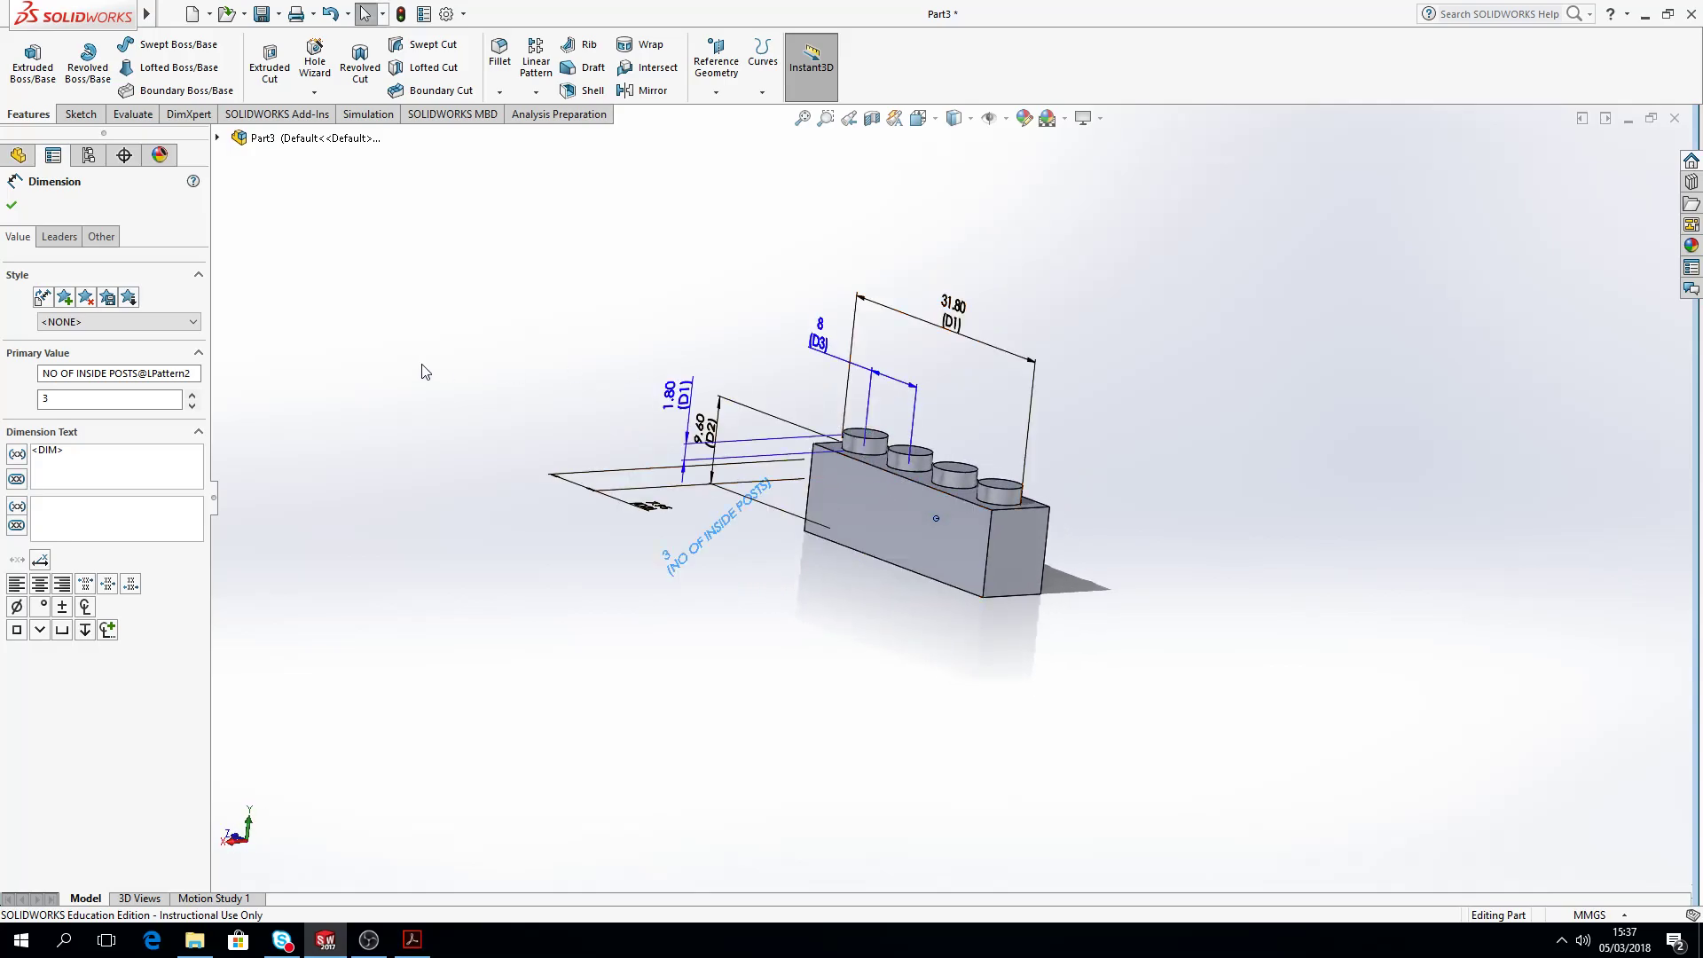
left_click(11, 205)
Step: Move the instance-count dimension of the stud pattern out of the studs into the empty space beside the brick
left_click(65, 473)
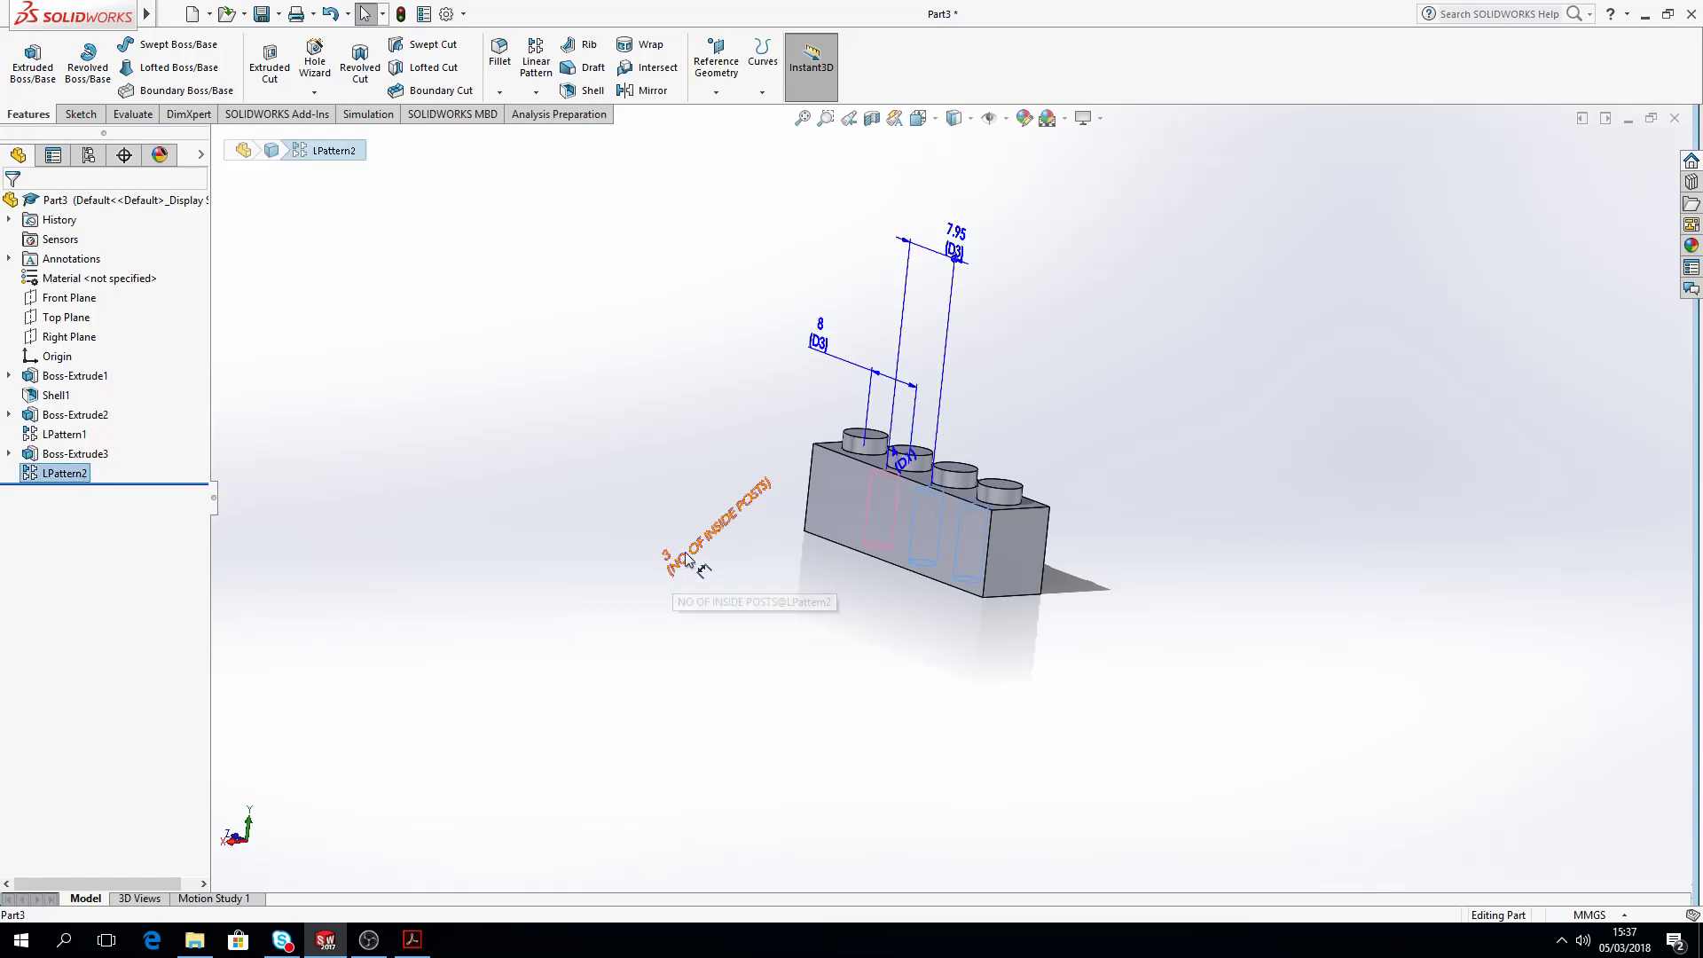
middle_click_drag(785, 523, 882, 464)
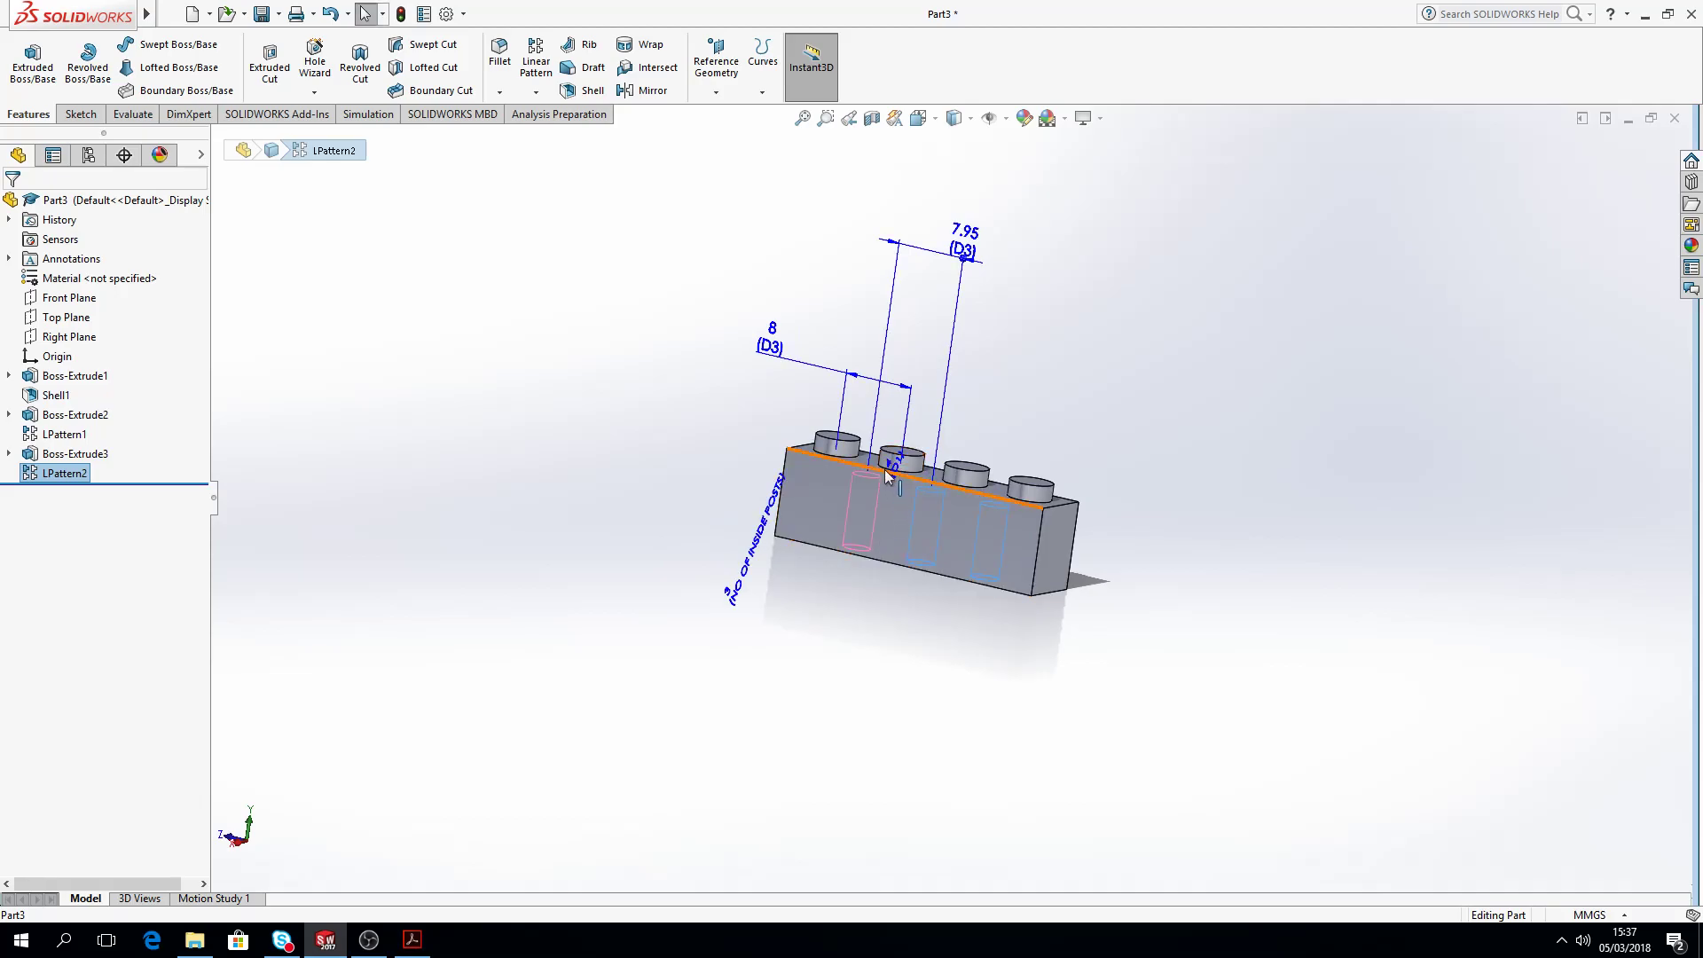
left_click(80, 433)
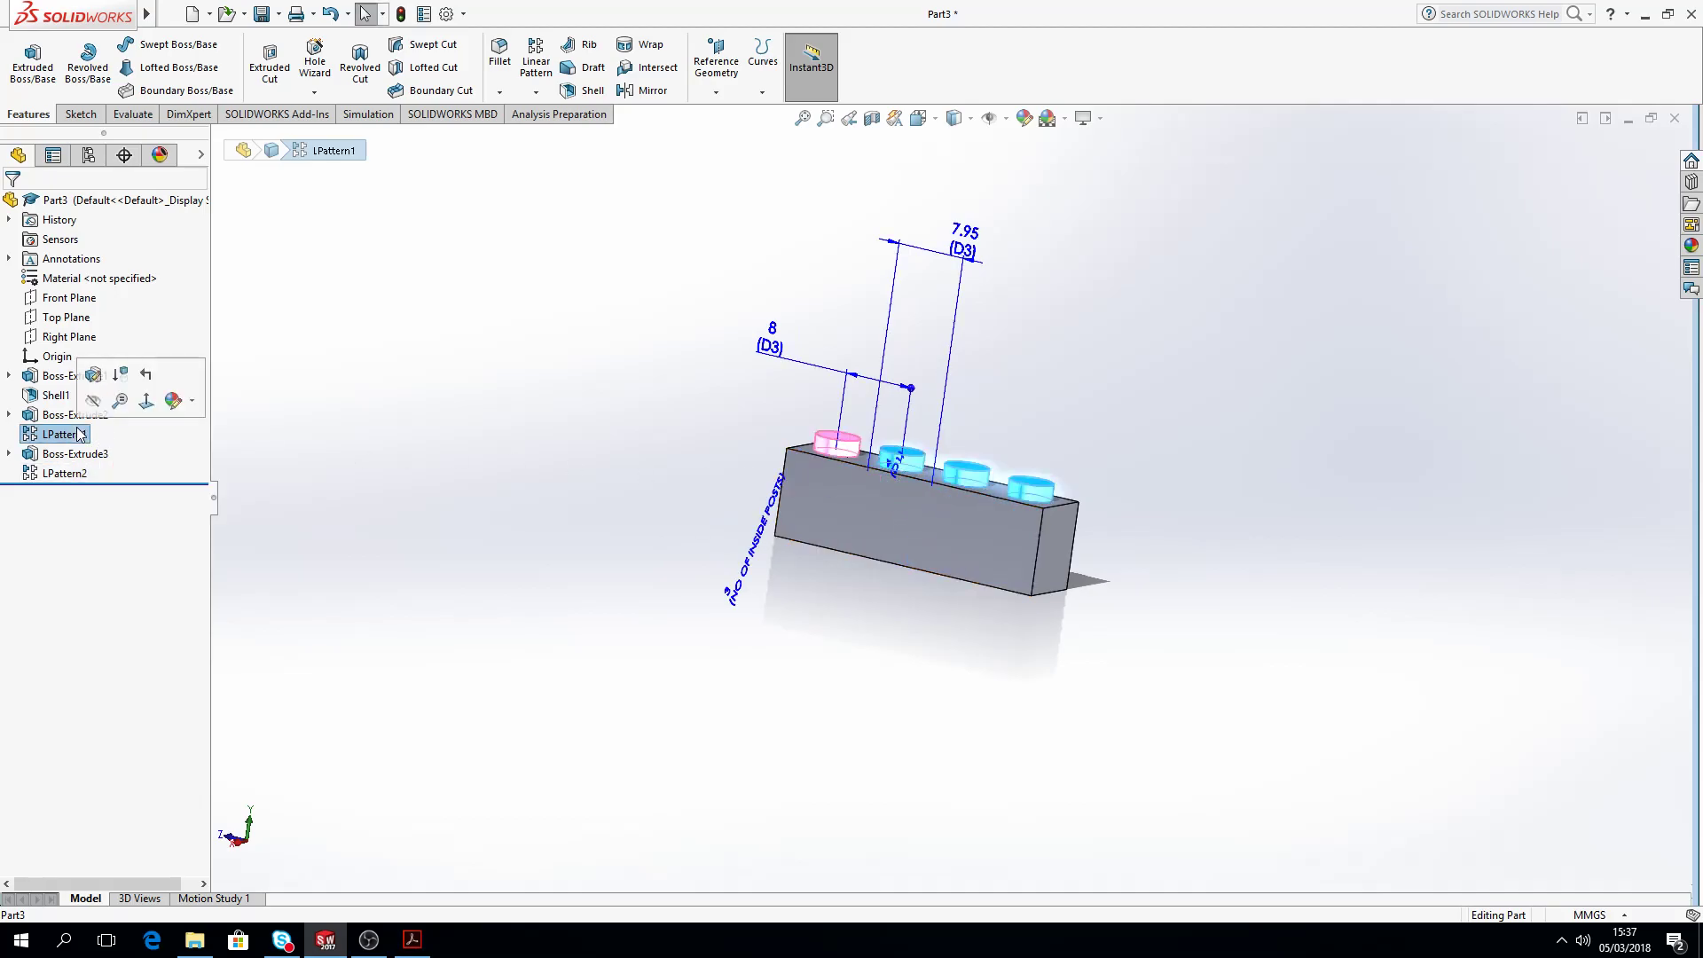
left_click(225, 436)
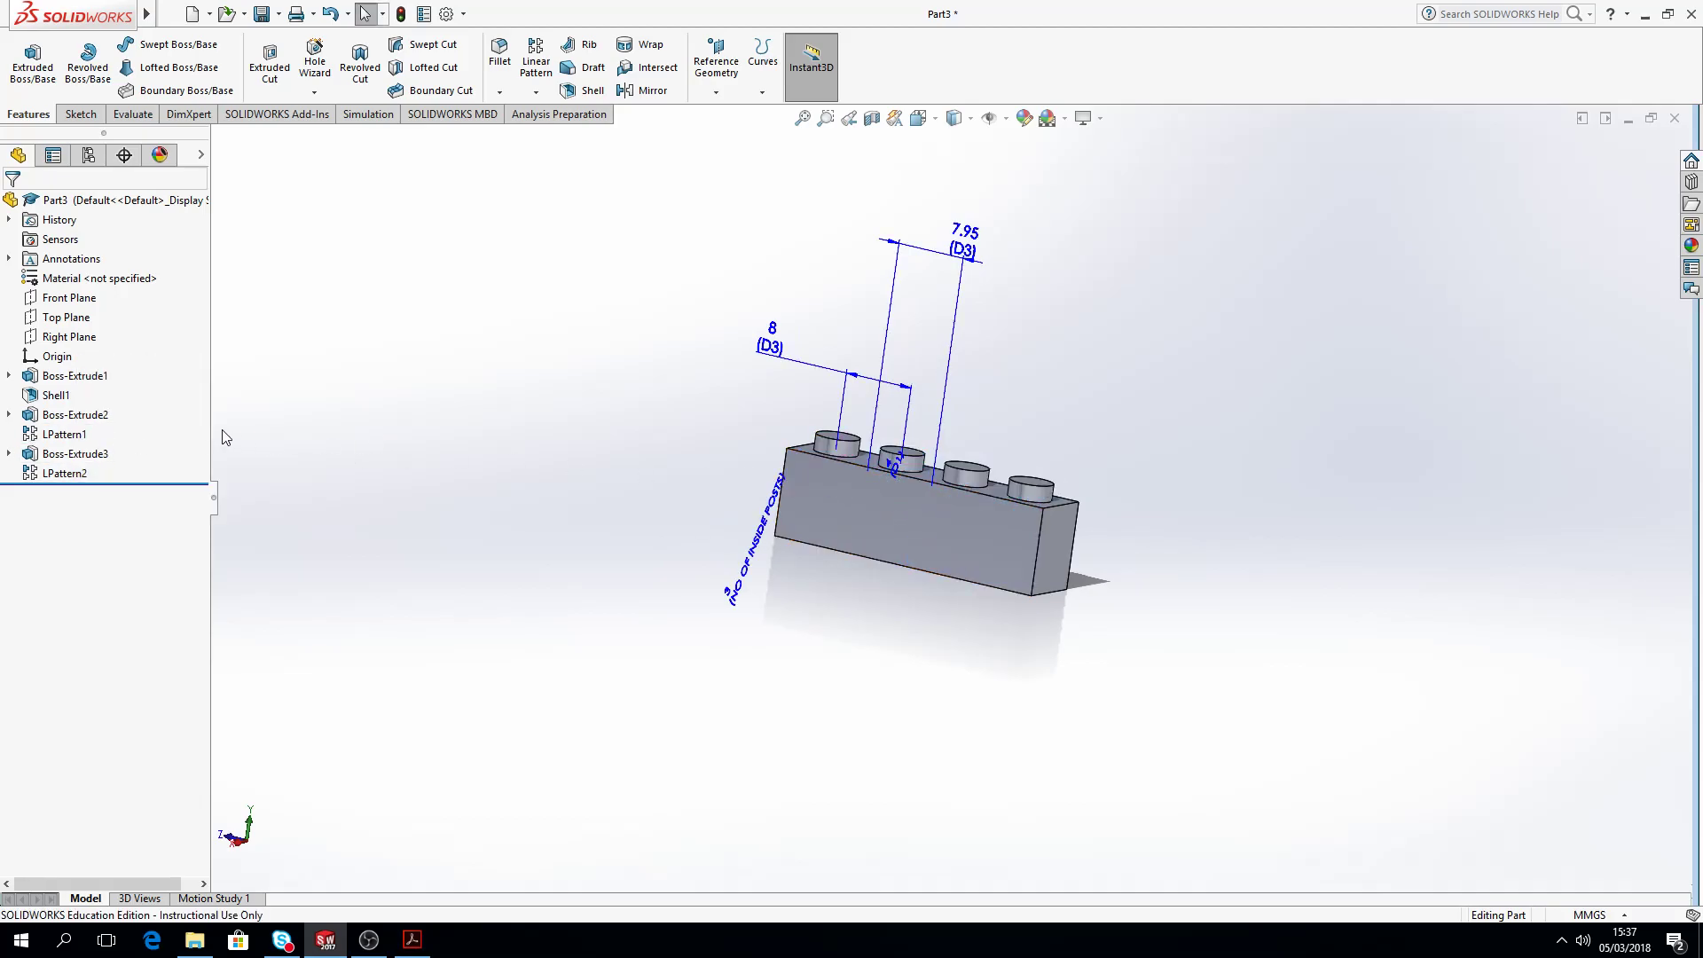
left_click(79, 434)
middle_click_drag(703, 471, 608, 468)
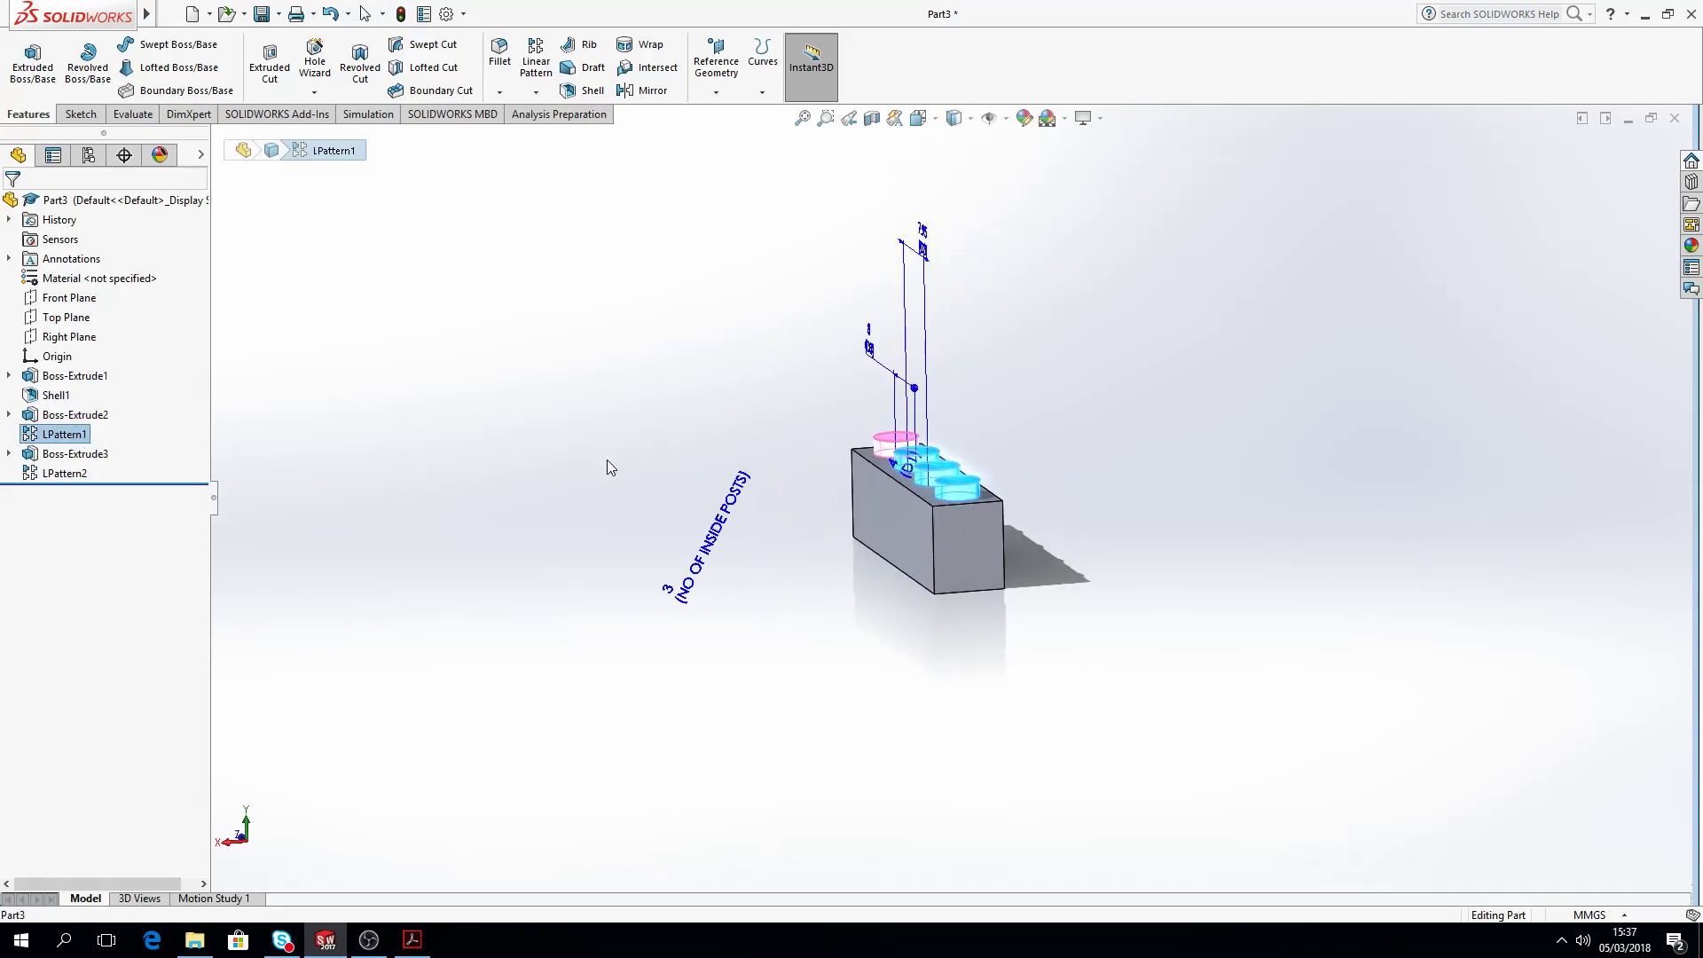
left_click_drag(946, 439, 1066, 390)
Step: Rename the instance-count dimension of the stud pattern NO OF POSTS
left_click(124, 375)
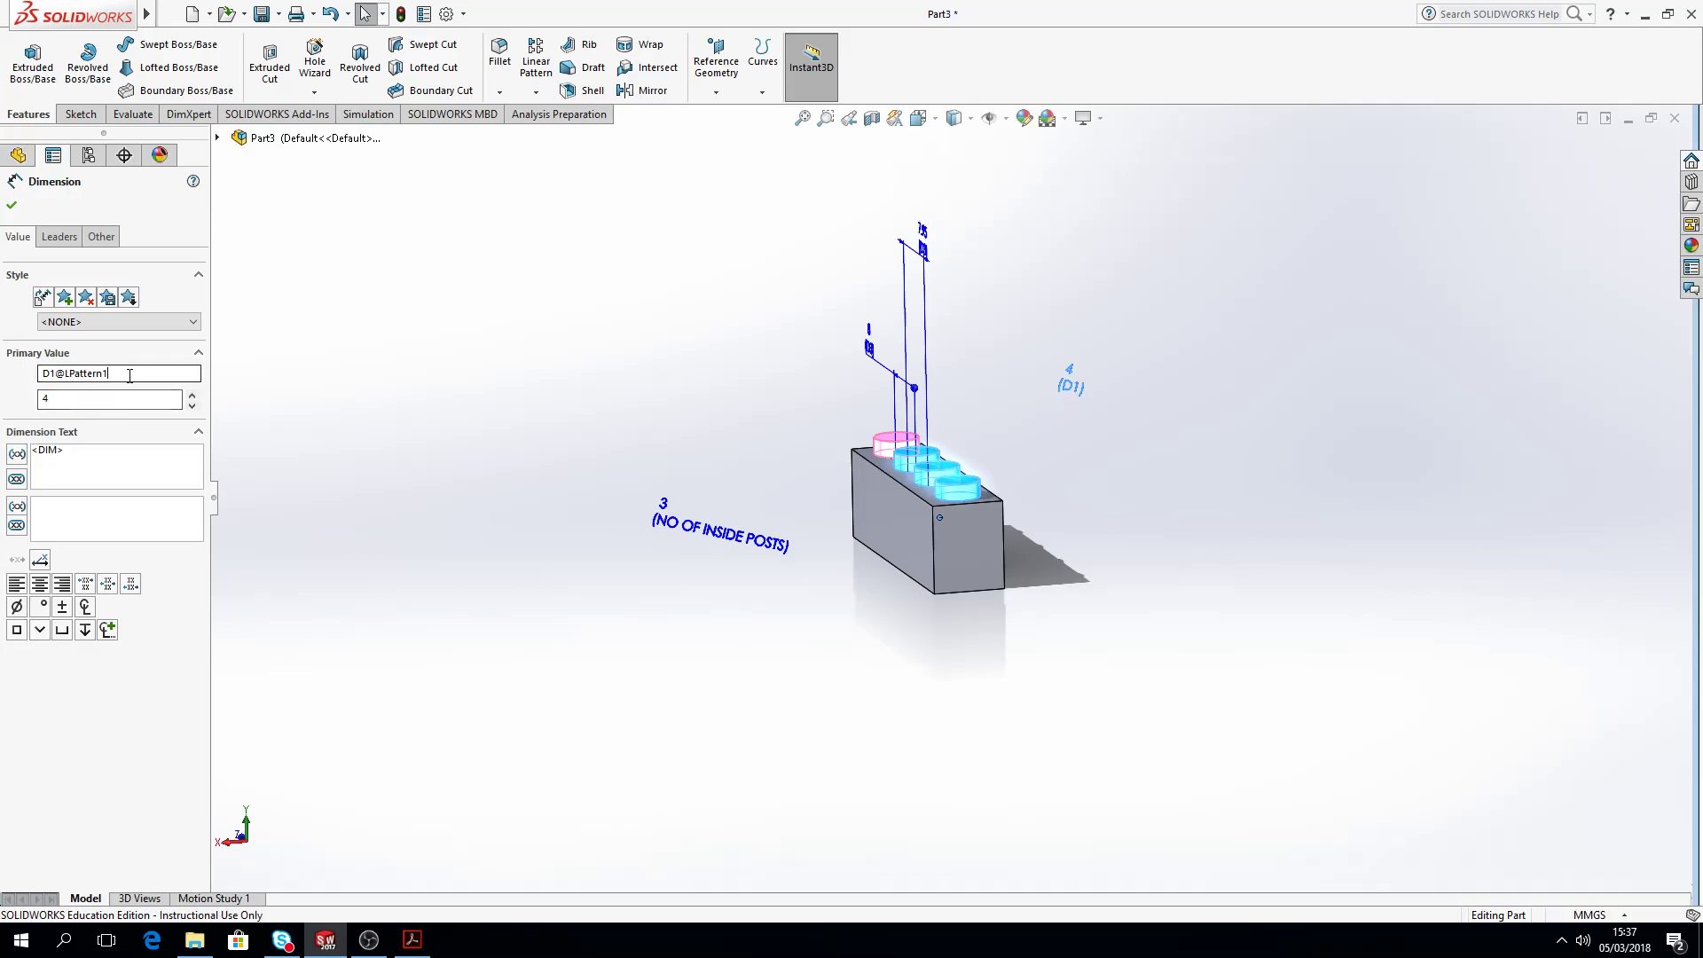
type("NO OF POSTS")
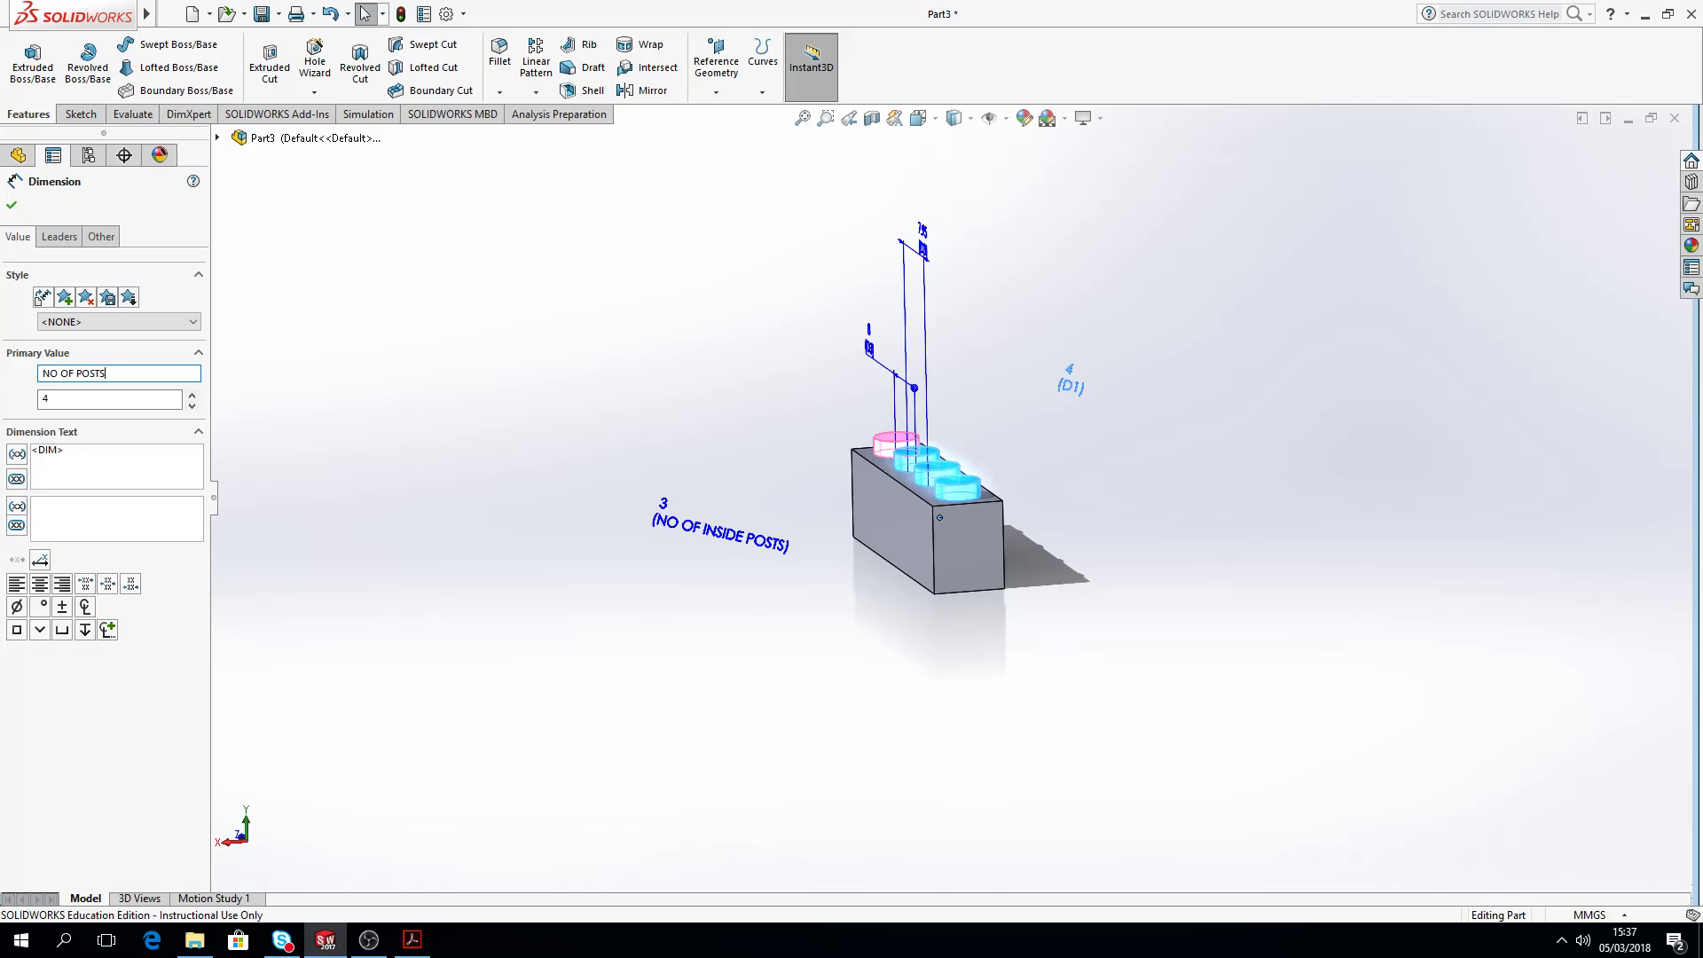
left_click(14, 206)
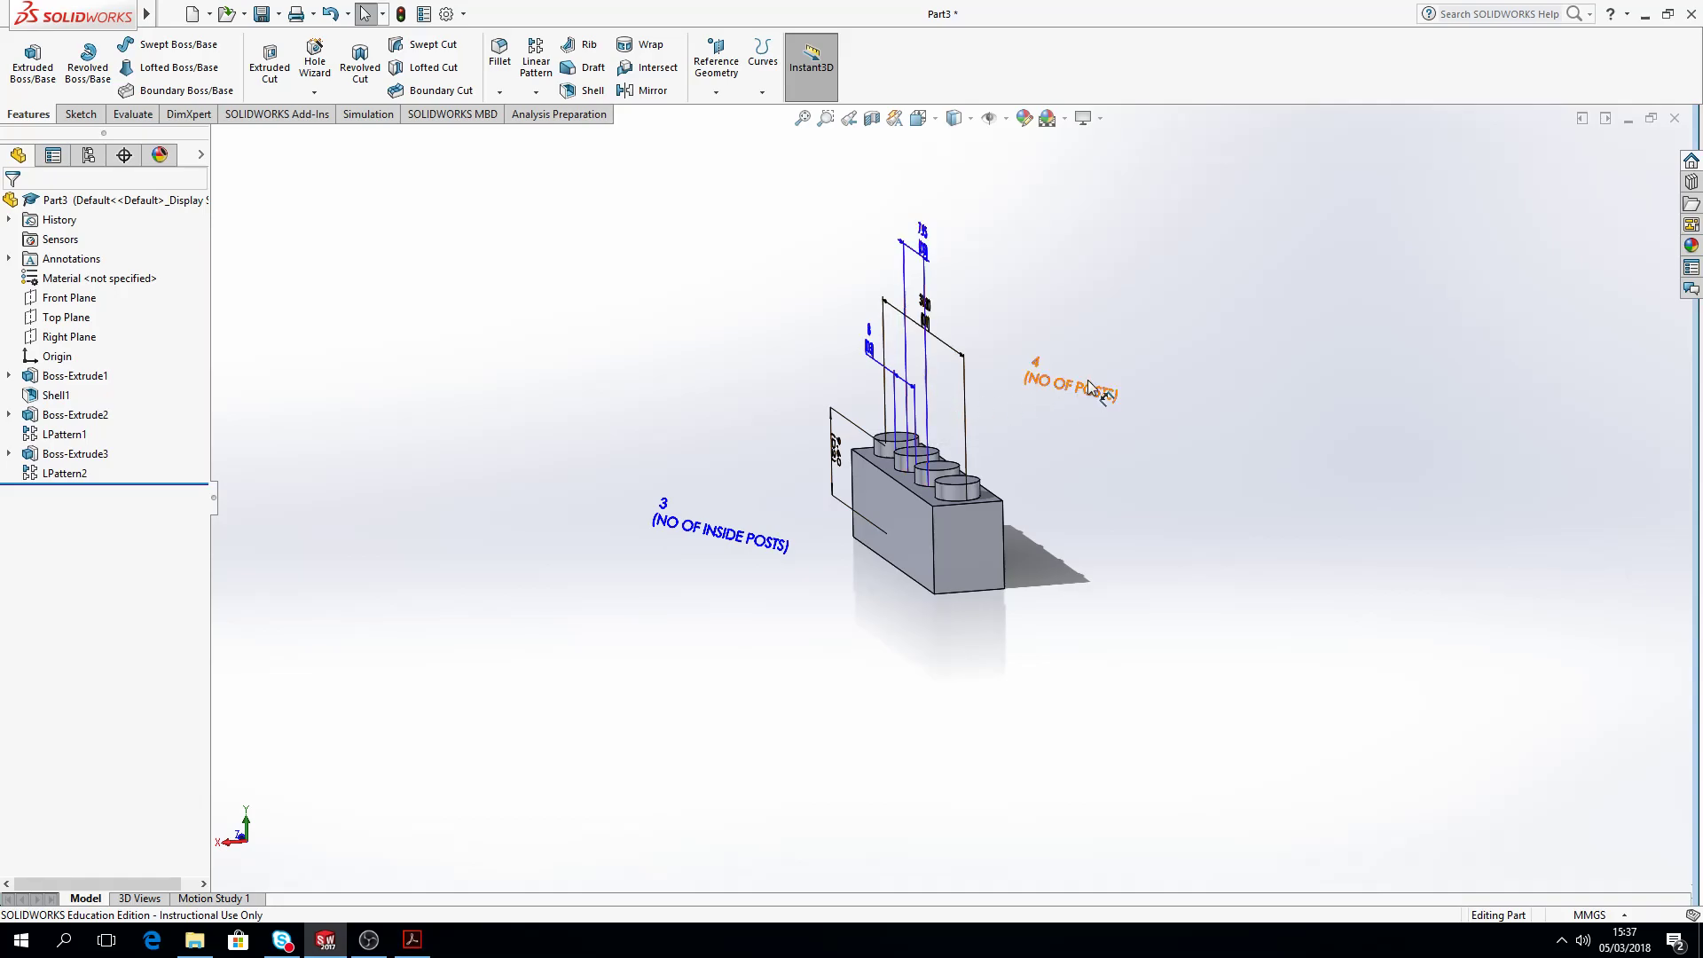
Step: Move the brick's height dimension further away from the body and hide all feature dimensions
left_click_drag(836, 448, 688, 399)
middle_click_drag(685, 403, 769, 407)
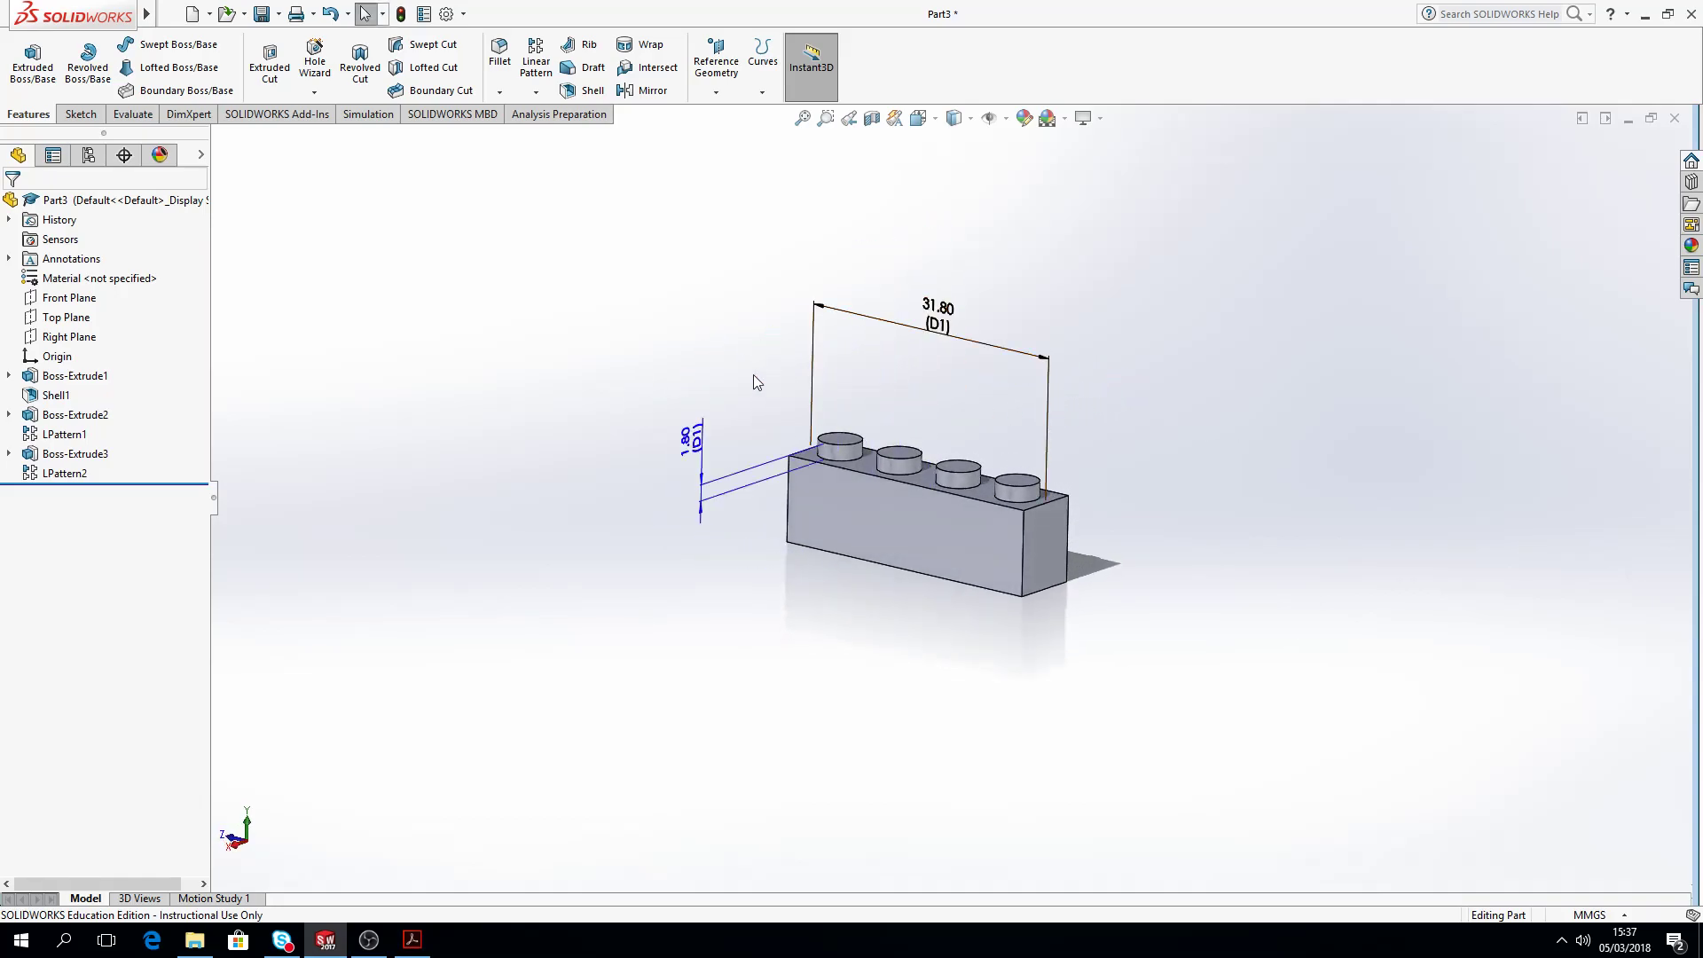
left_click(77, 476)
middle_click_drag(874, 603, 967, 641)
mouse_move(742, 567)
middle_mouse_down()
mouse_move(928, 593)
mouse_move(878, 610)
mouse_move(850, 590)
mouse_move(886, 677)
middle_mouse_up()
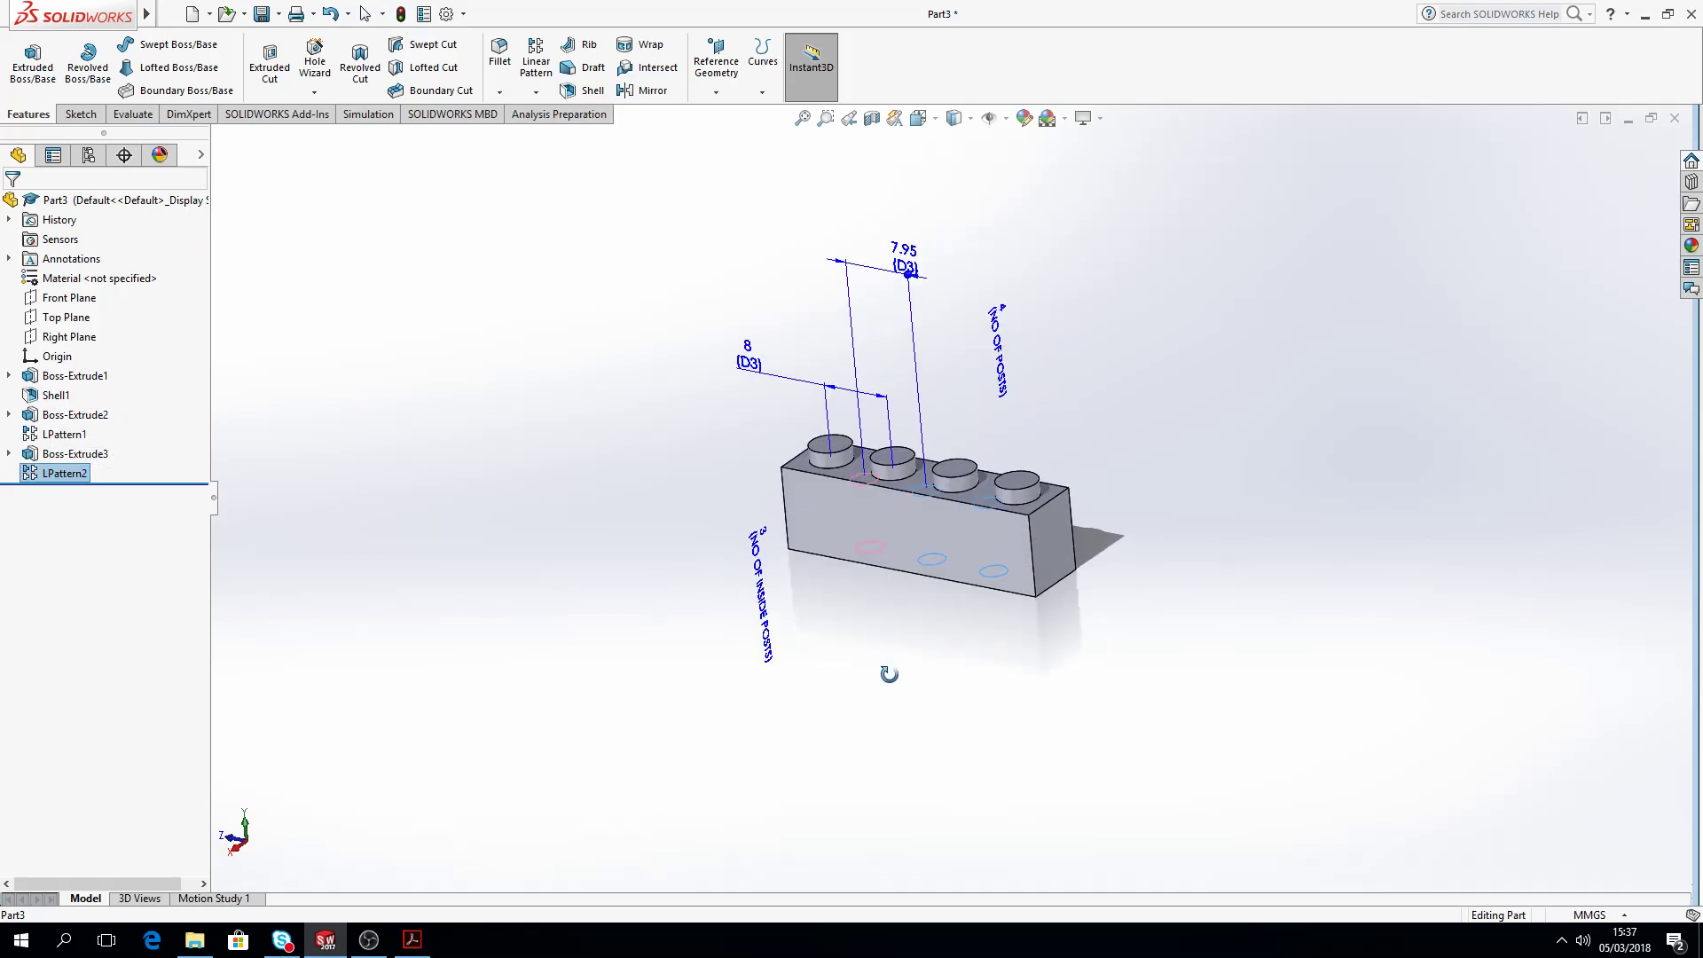
left_click(76, 264)
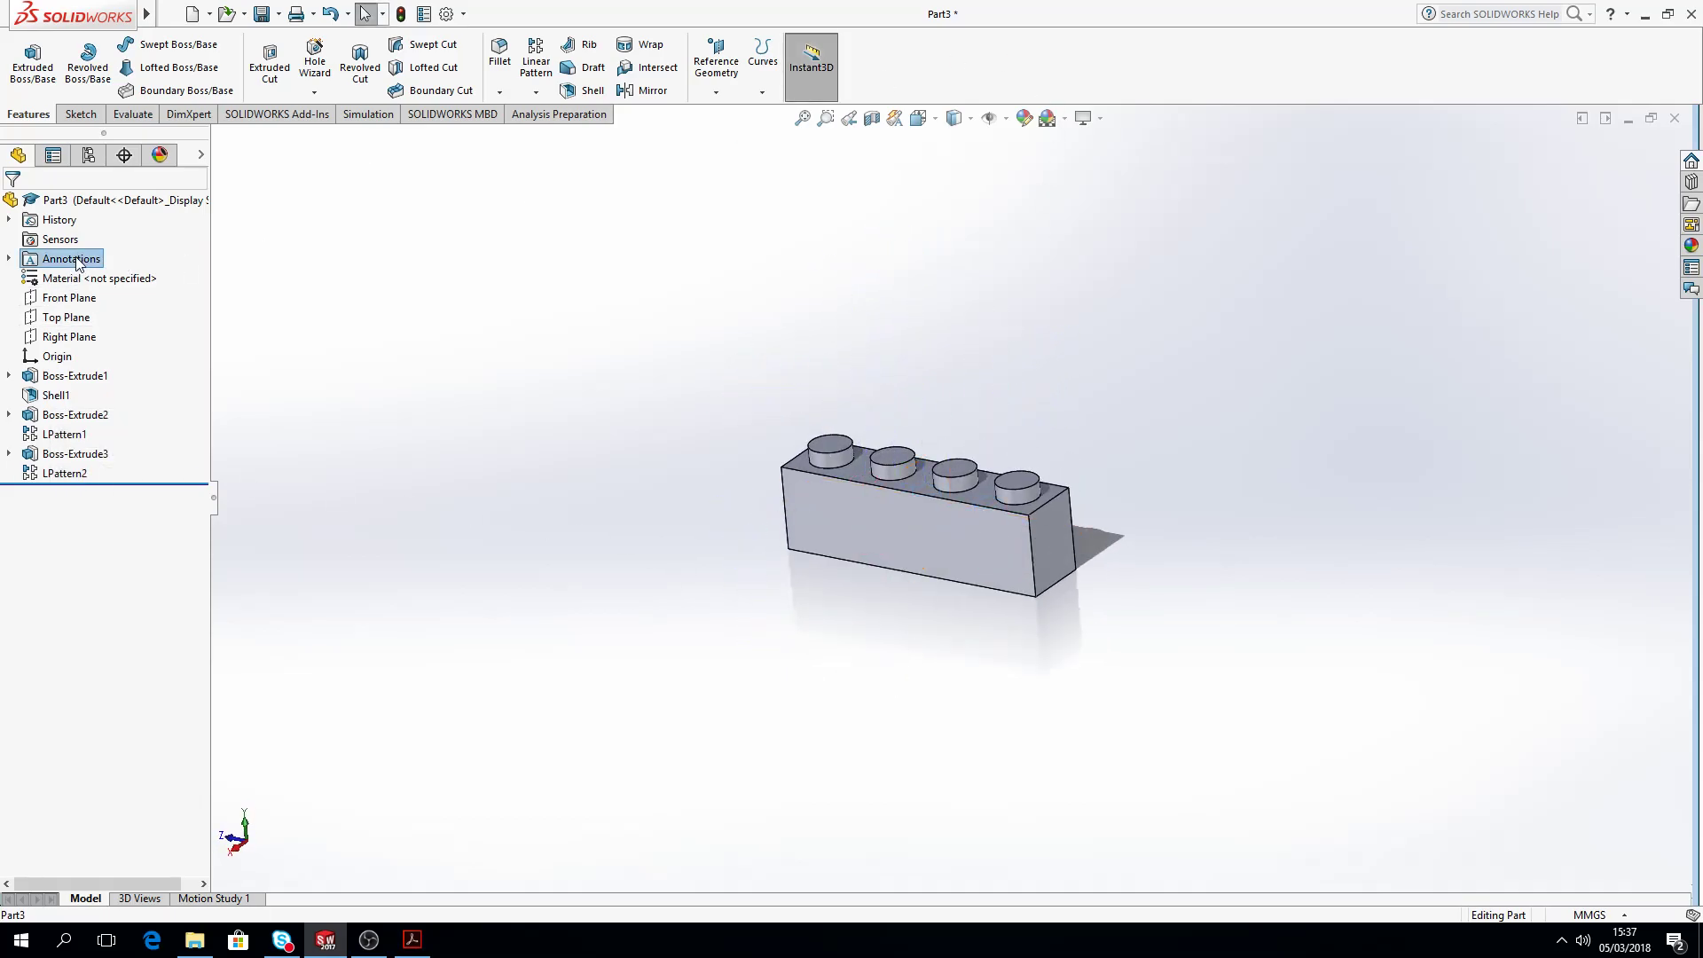
right_click(76, 264)
left_click(133, 312)
Step: Examine the dimensions of the inside-post pattern, the inside post, the brick body and the shell one after another
left_click(70, 473)
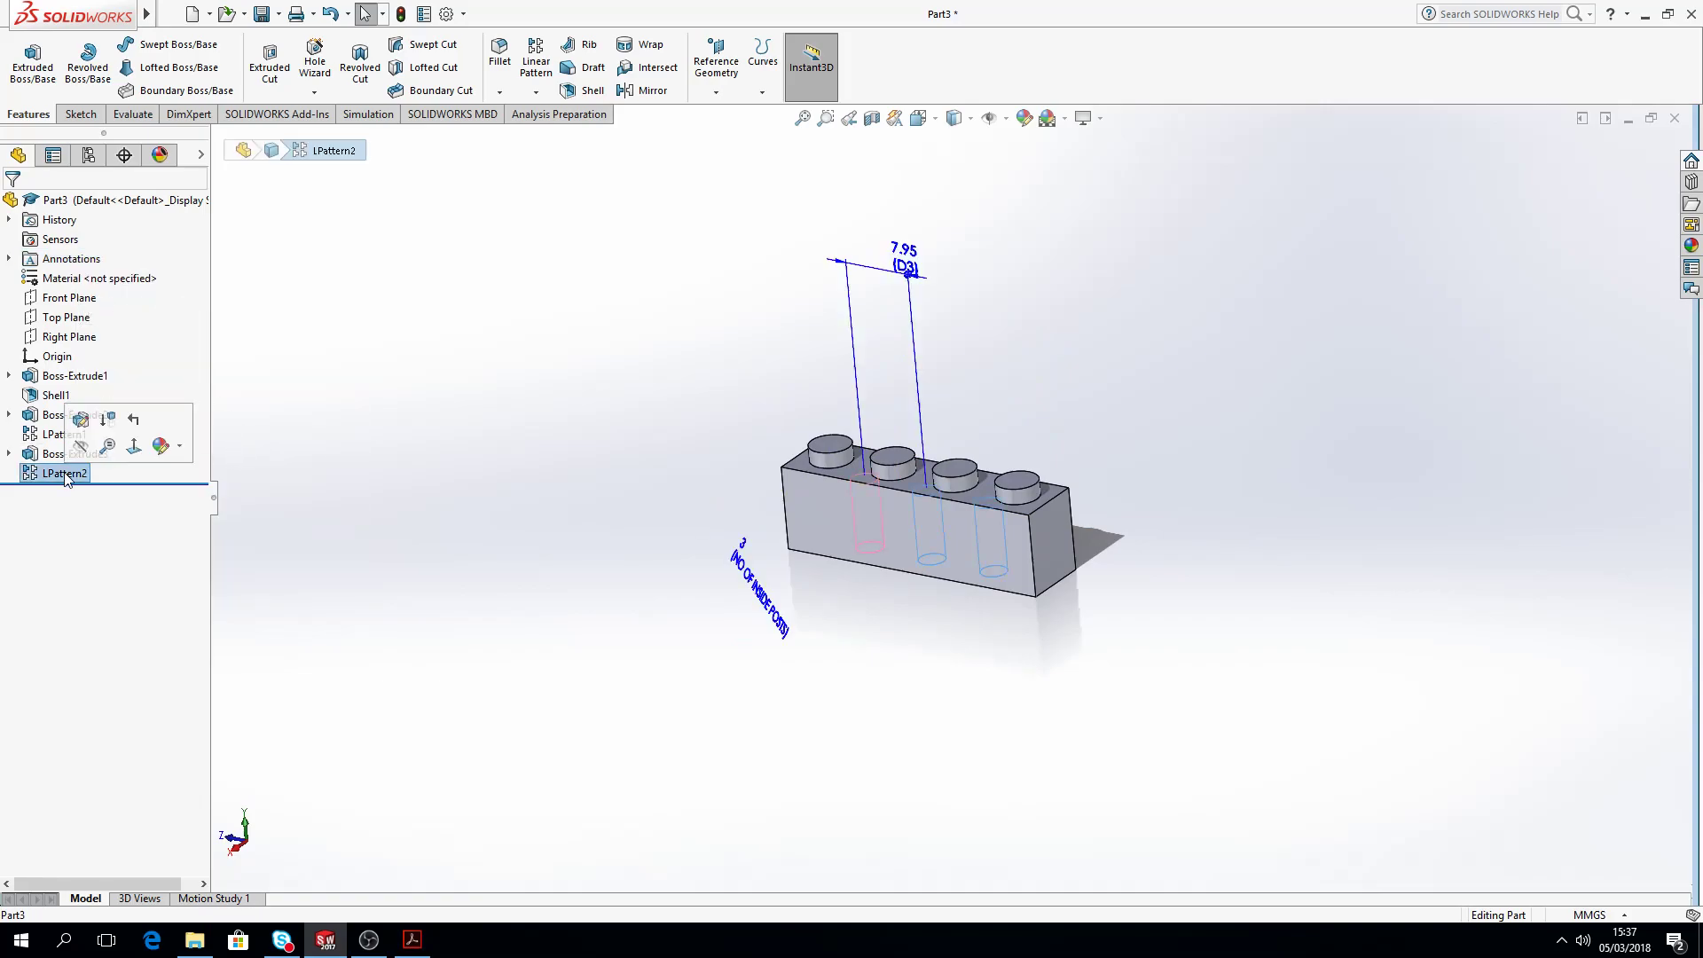
middle_click_drag(870, 410, 957, 274)
left_click(75, 453)
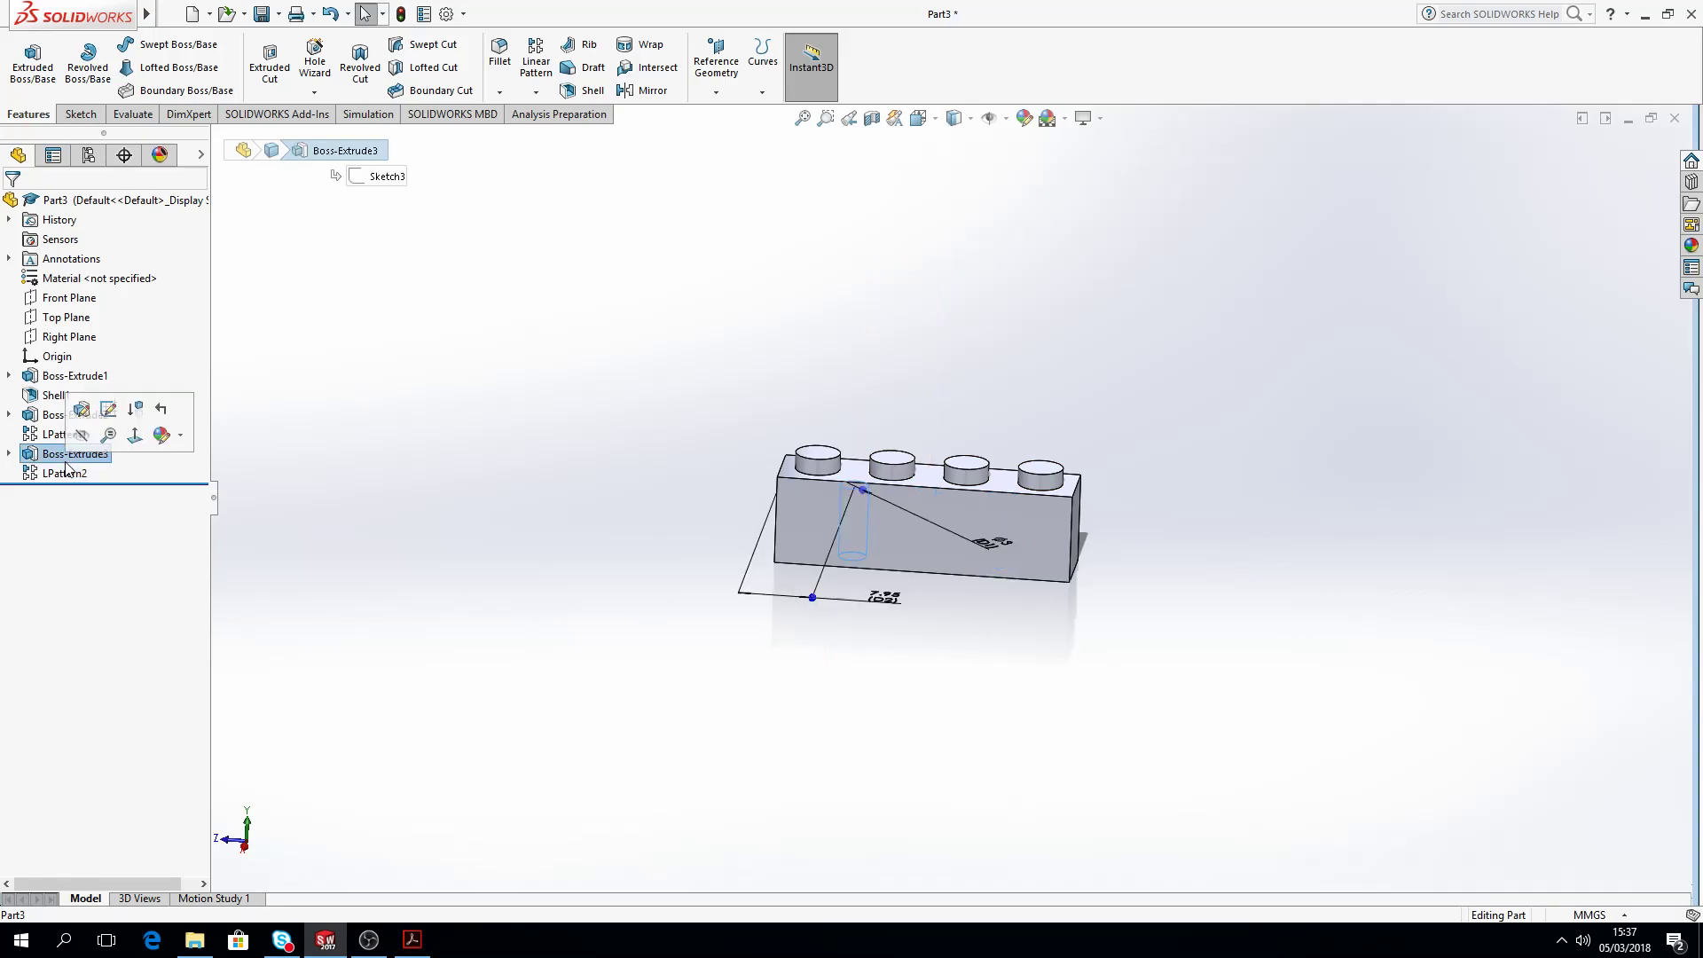
middle_click_drag(853, 624, 901, 817)
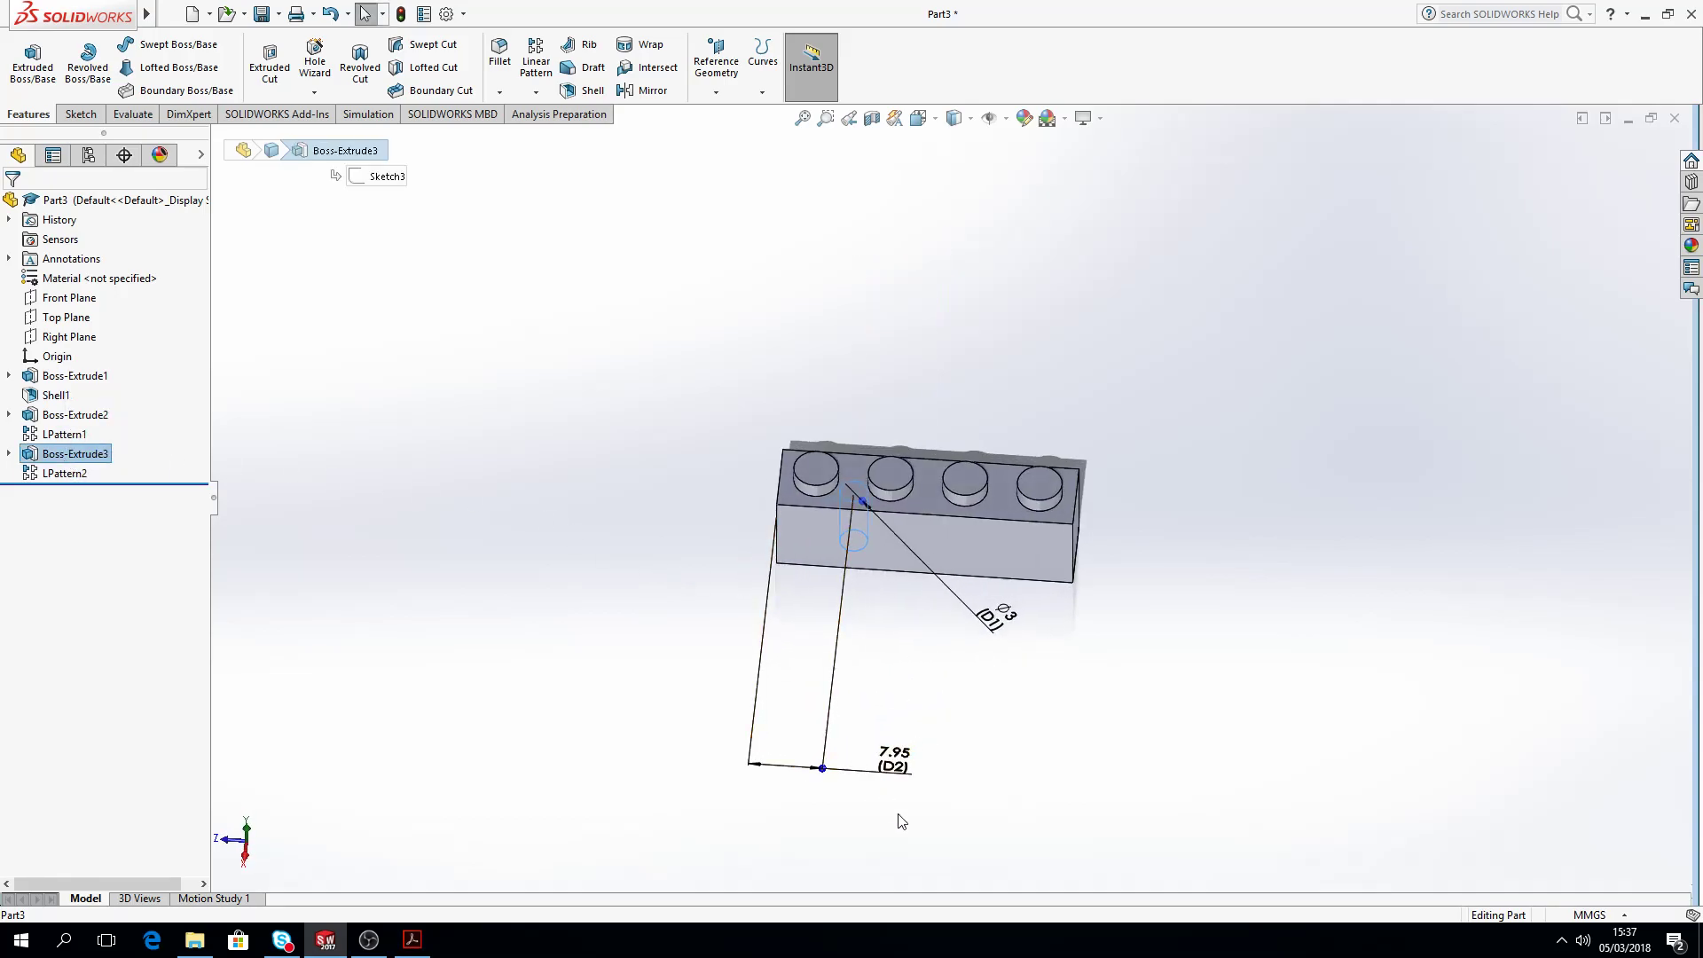
left_click(891, 669)
middle_click_drag(909, 667, 936, 722)
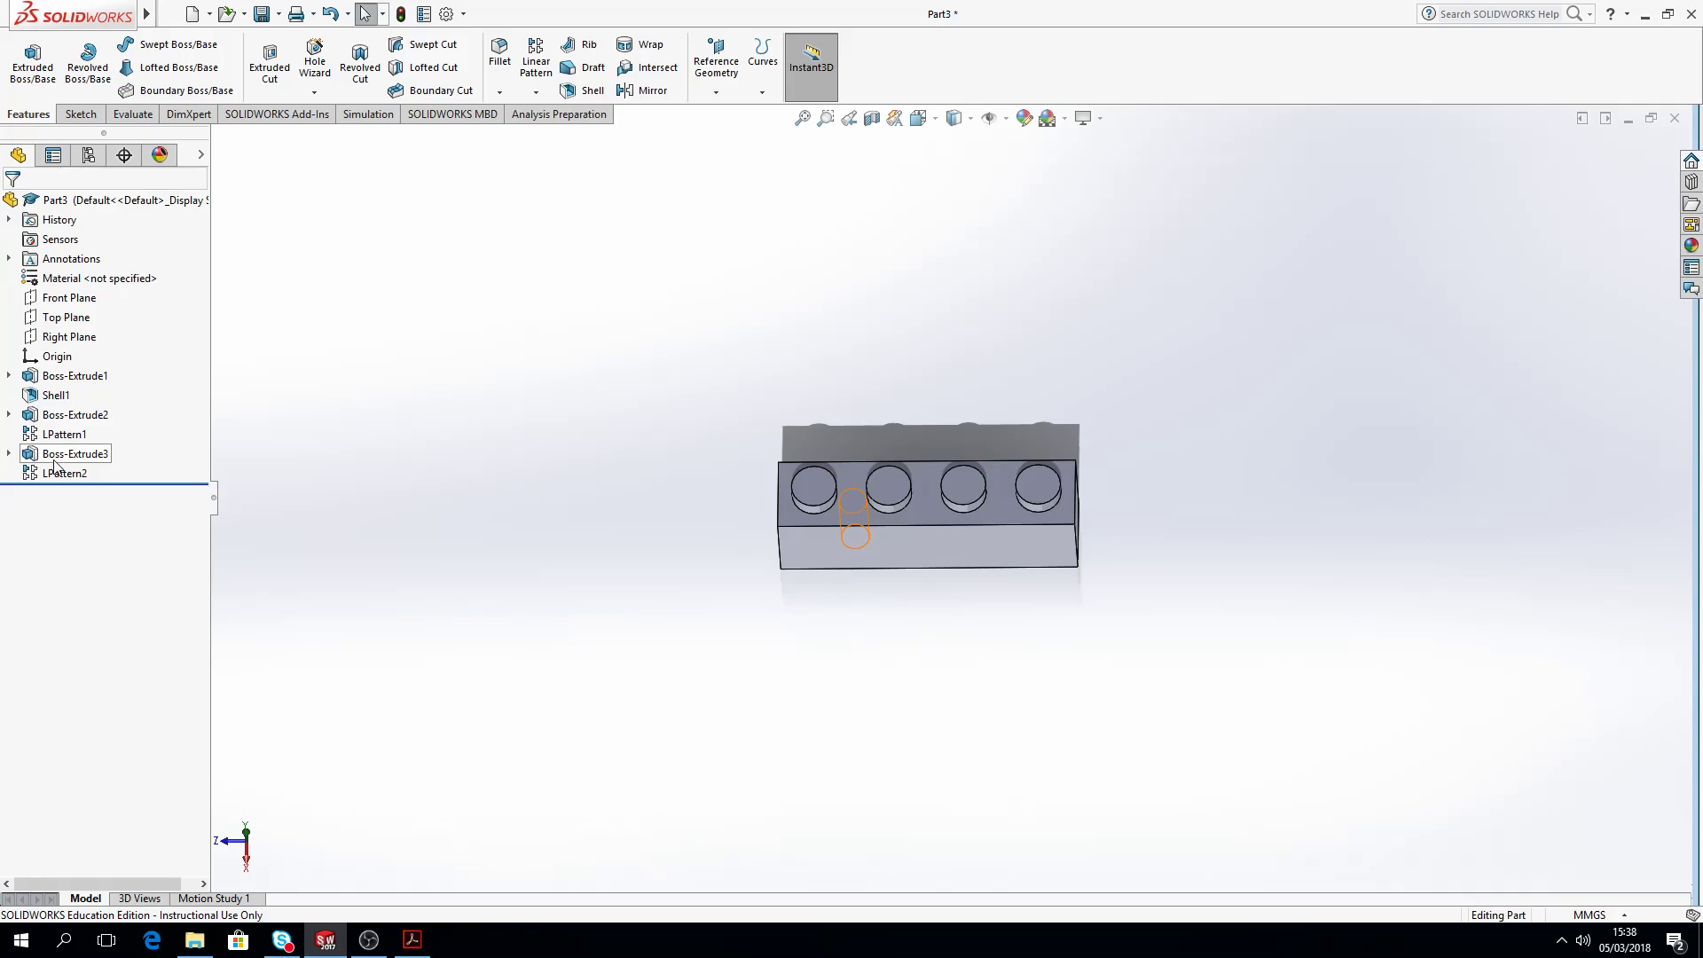
left_click(56, 376)
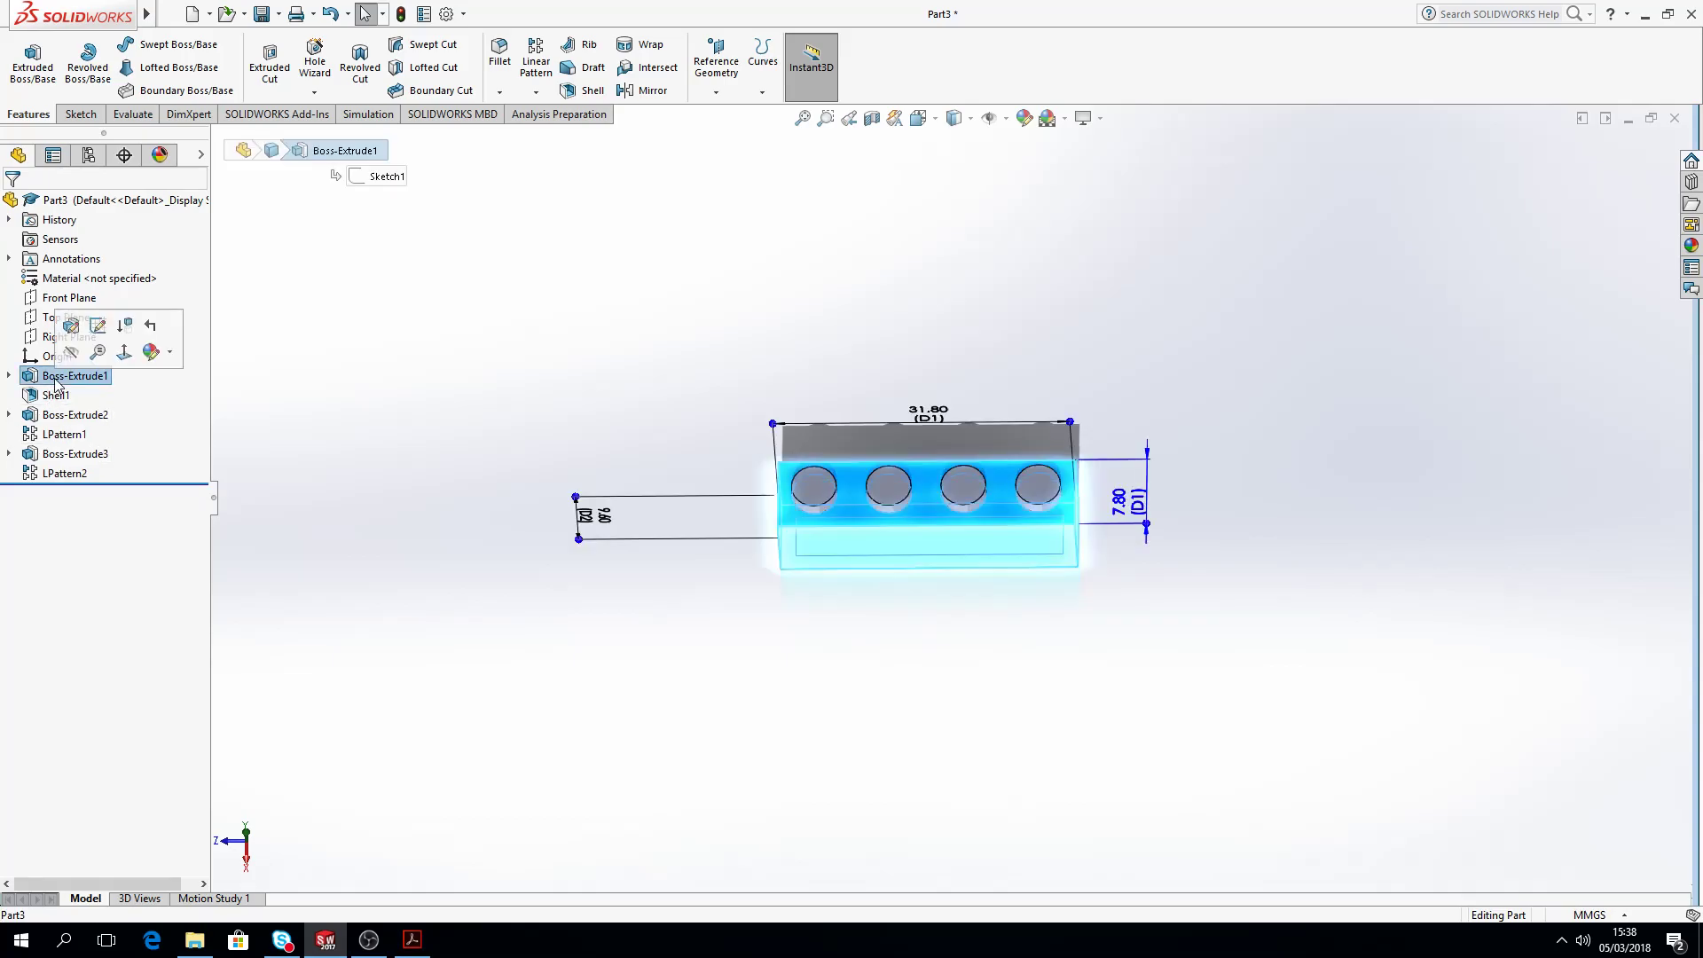
left_click(55, 394)
middle_click_drag(1153, 456, 1153, 293)
Step: Move the dimension from the brick's end to the first stud's centre clear of the body and rename it TOP CD
left_click(75, 414)
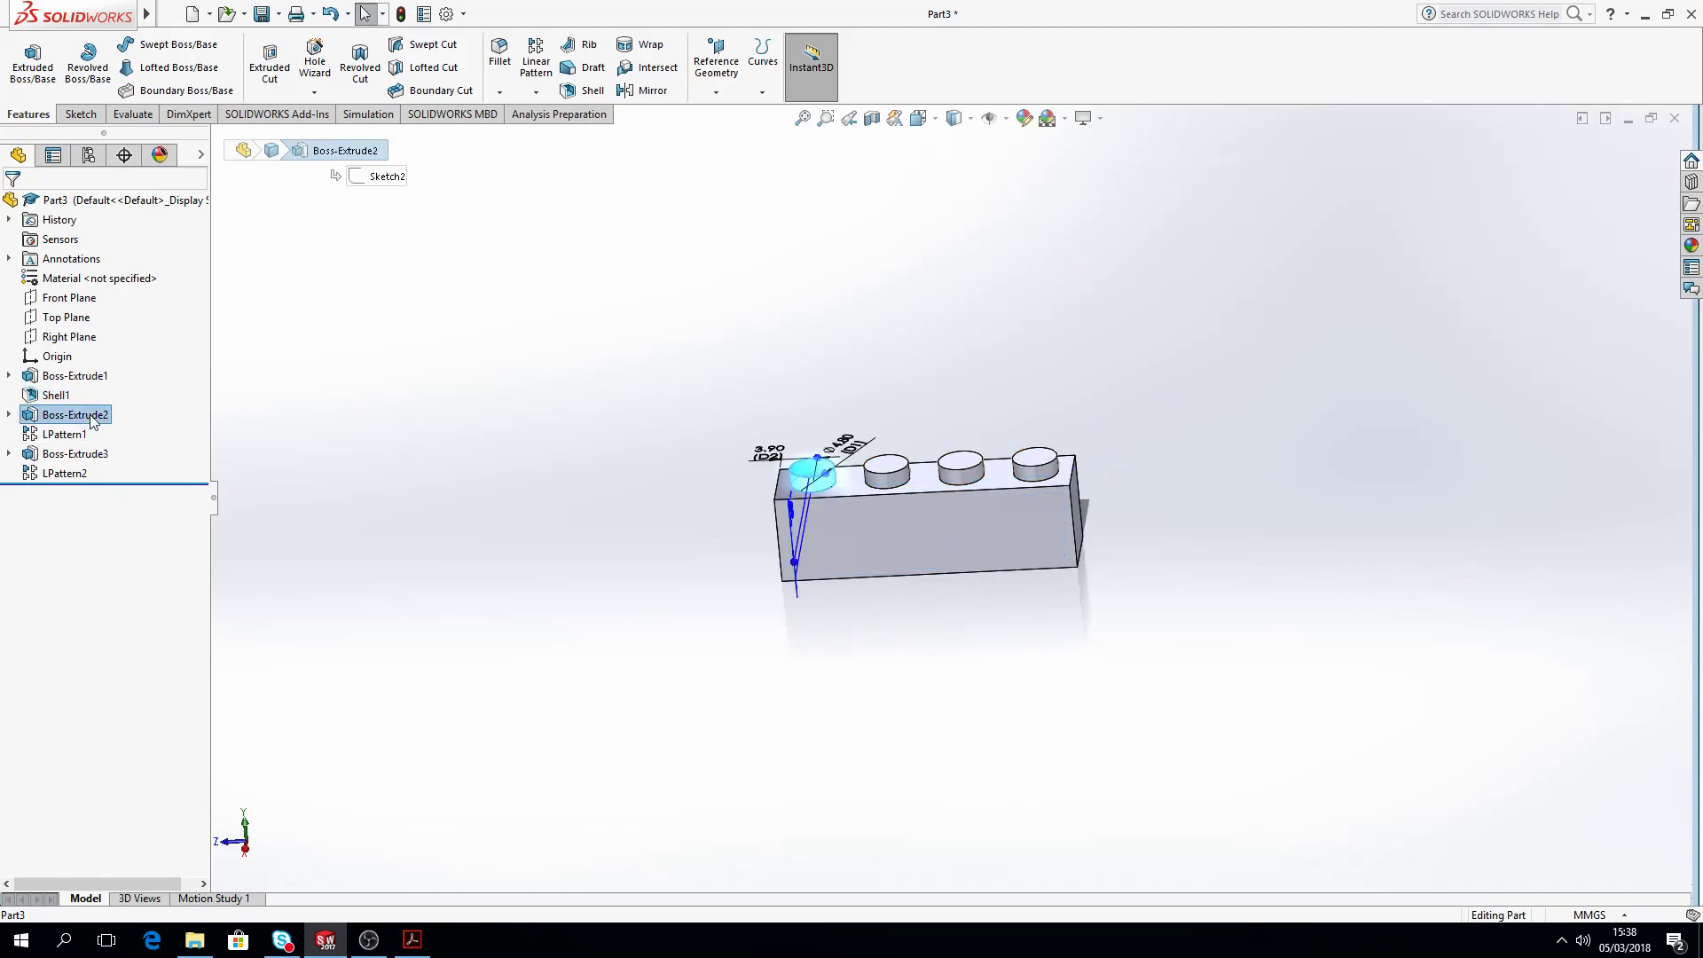
mouse_move(567, 472)
middle_mouse_down()
mouse_move(594, 601)
mouse_move(744, 441)
middle_mouse_up()
left_click_drag(763, 428, 703, 409)
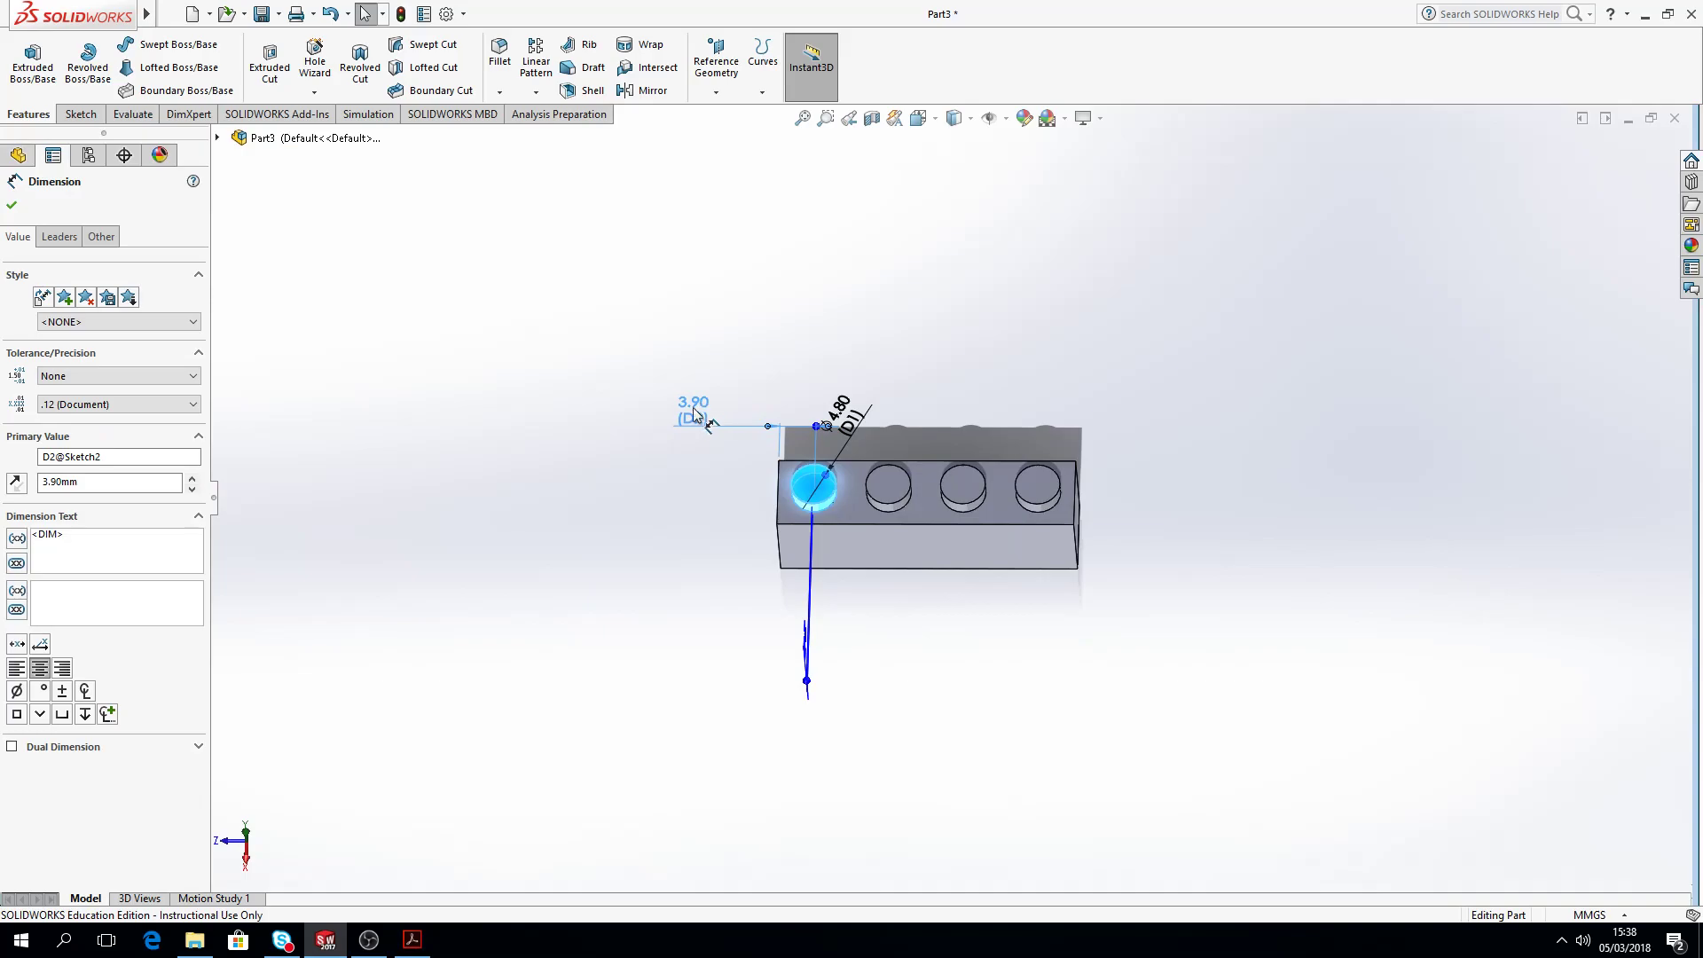
left_click_drag(113, 456, 16, 463)
type("top")
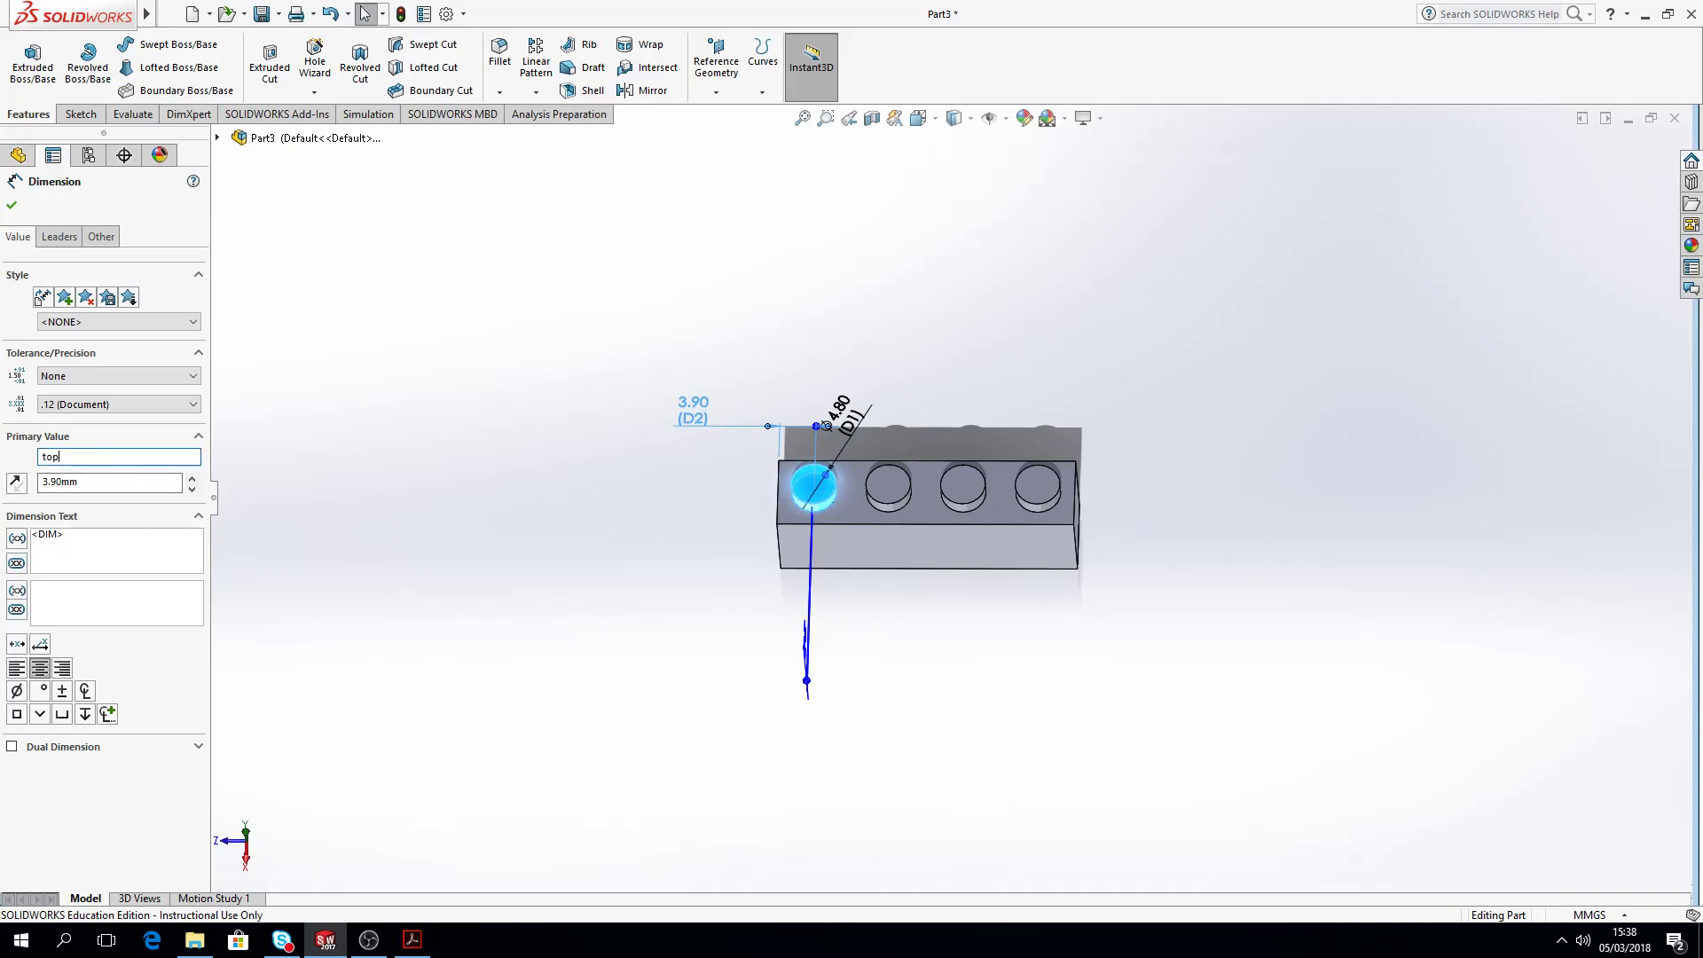
key("BackSpace")
key("BackSpace")
left_click(11, 205)
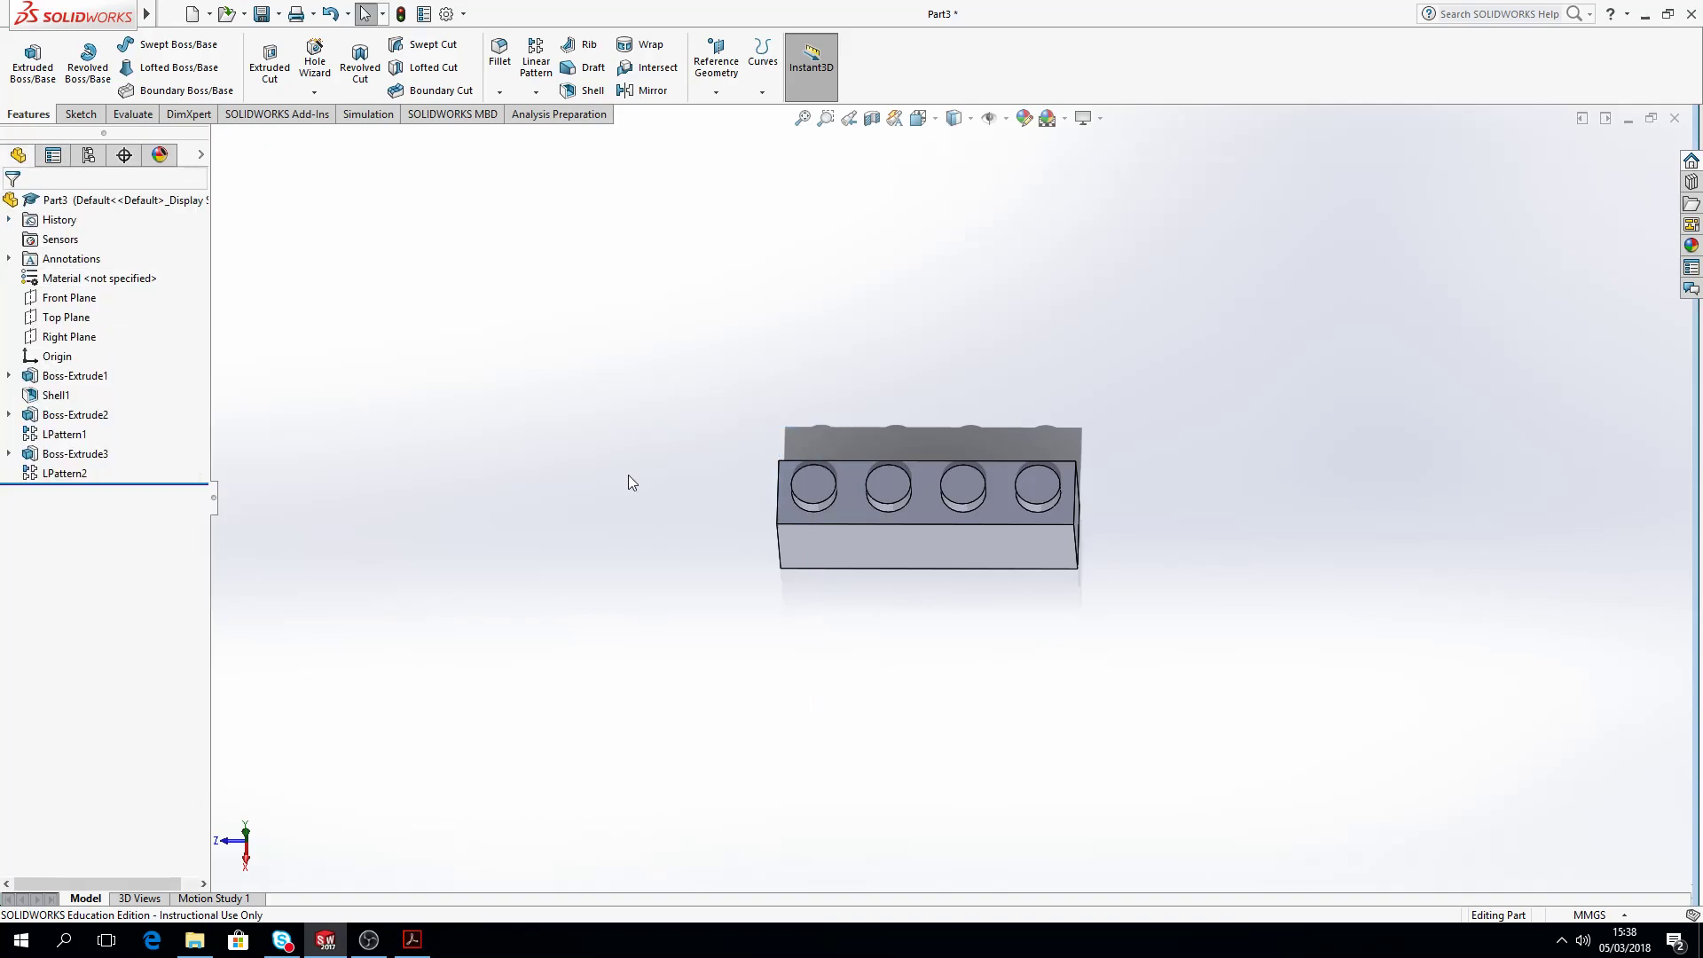
left_click(74, 414)
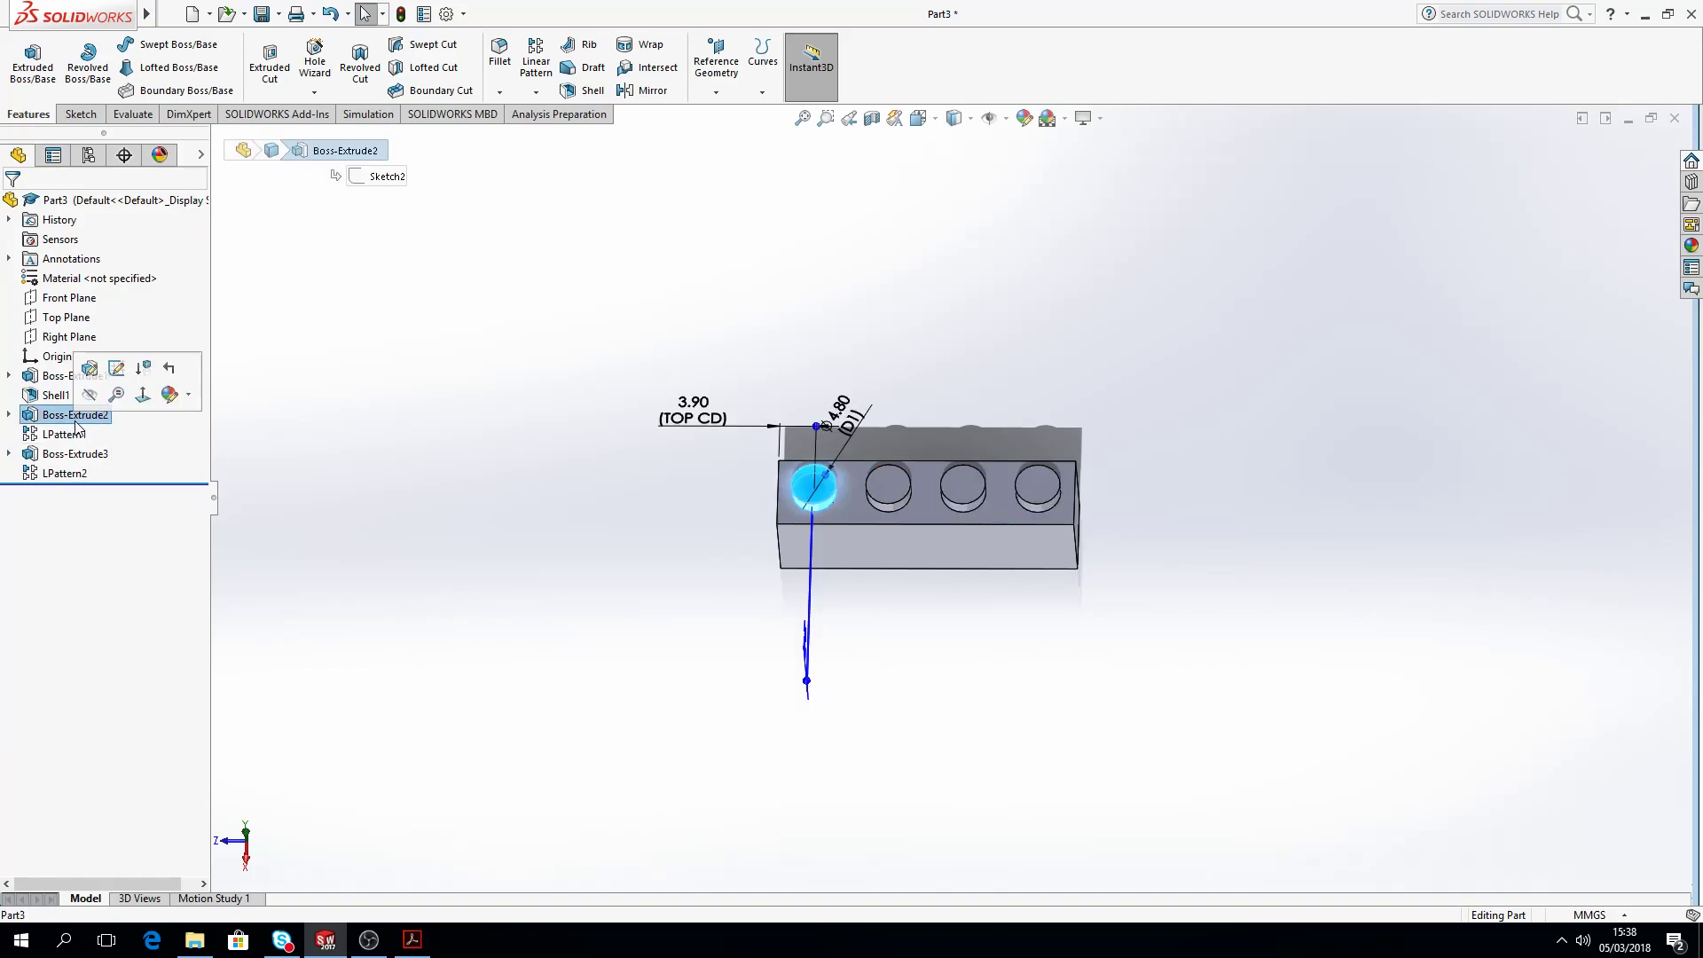
middle_click_drag(662, 513, 714, 377)
Step: Rename the spacing dimension of the stud pattern TP SPACE
left_click(77, 434)
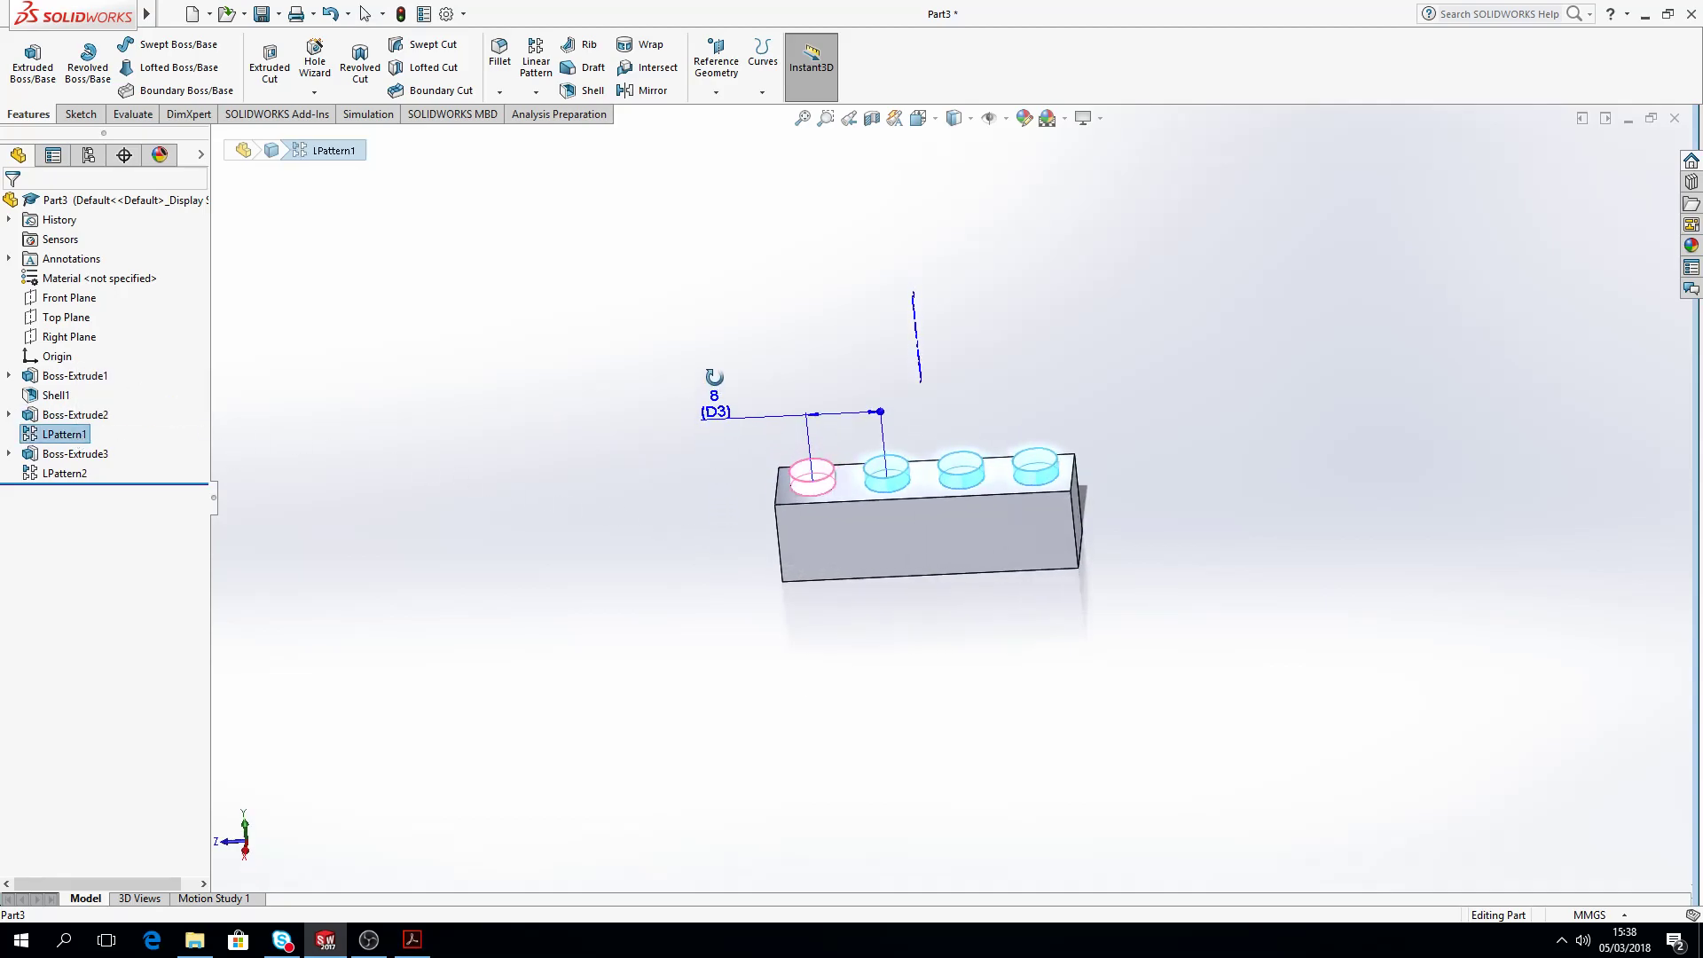
left_click(715, 404)
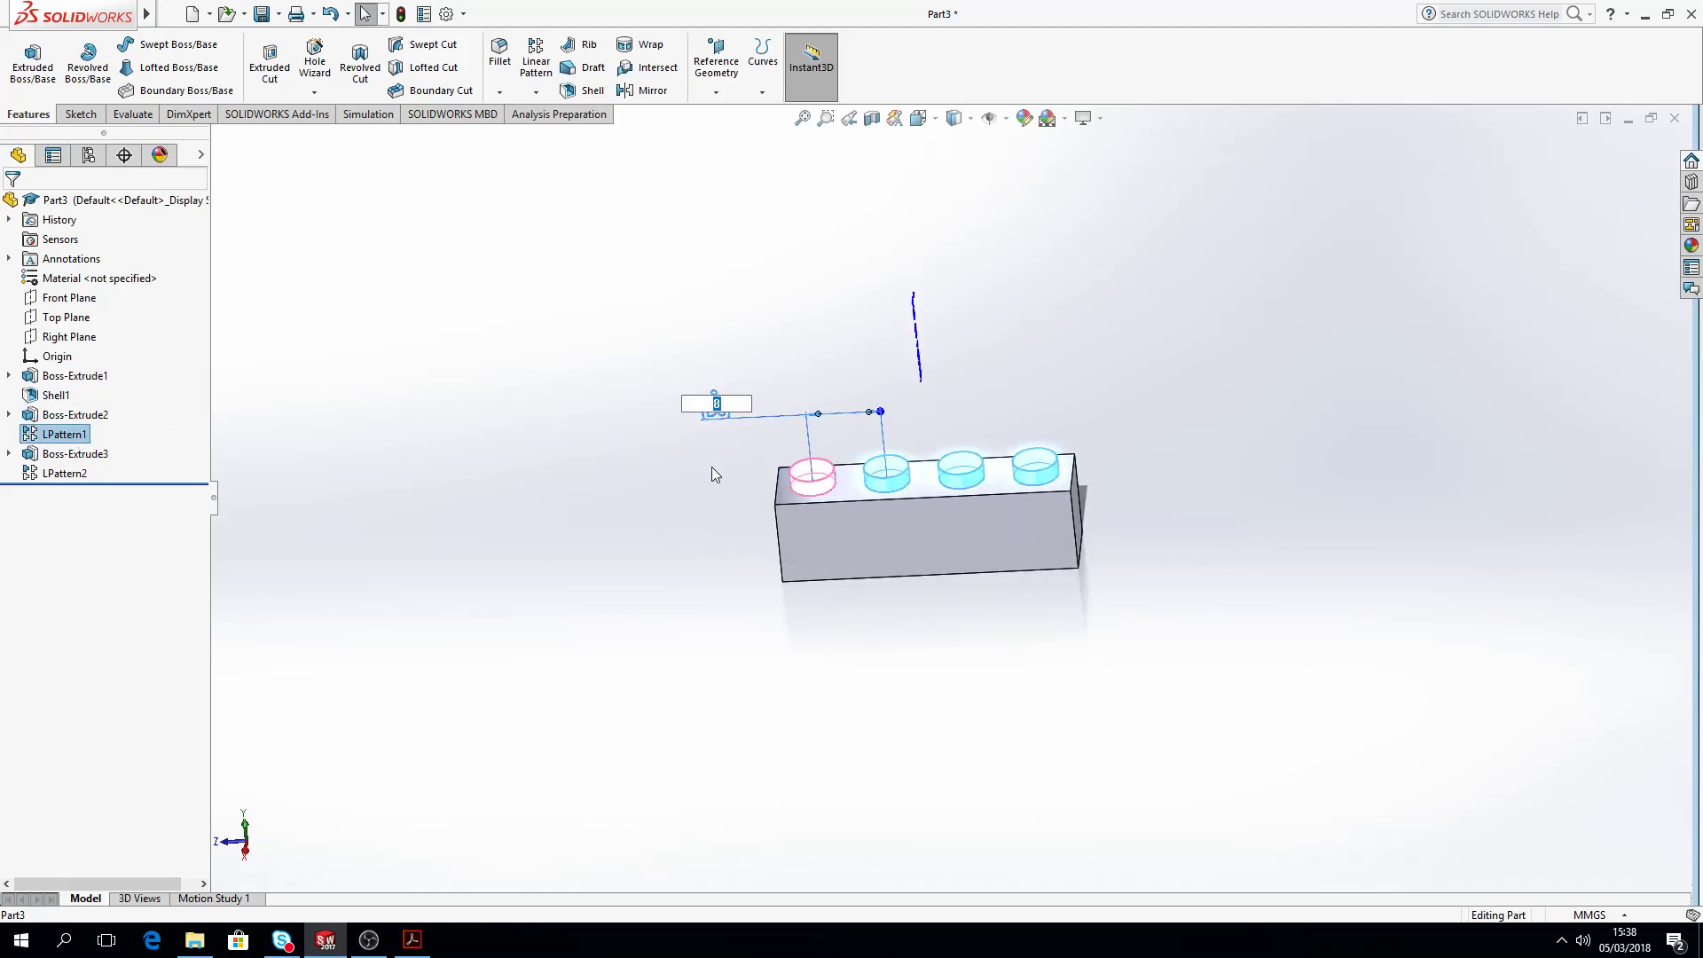
left_click(726, 449)
left_click(64, 434)
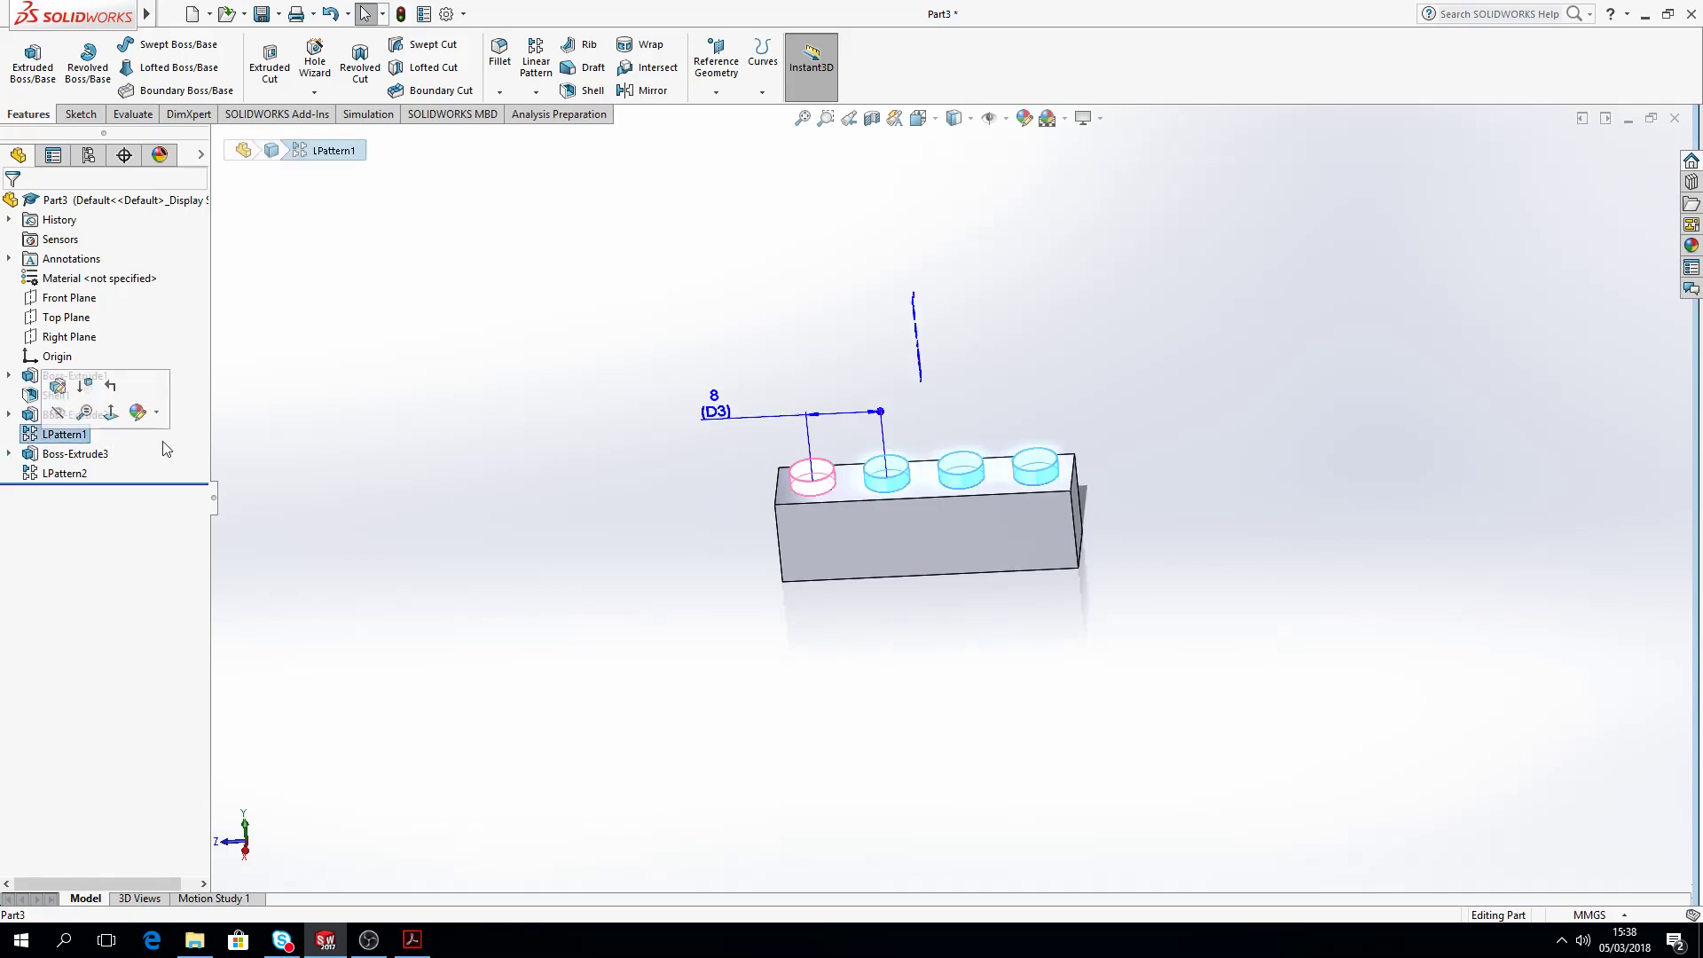
left_click(869, 414)
left_click_drag(110, 457, 3, 460)
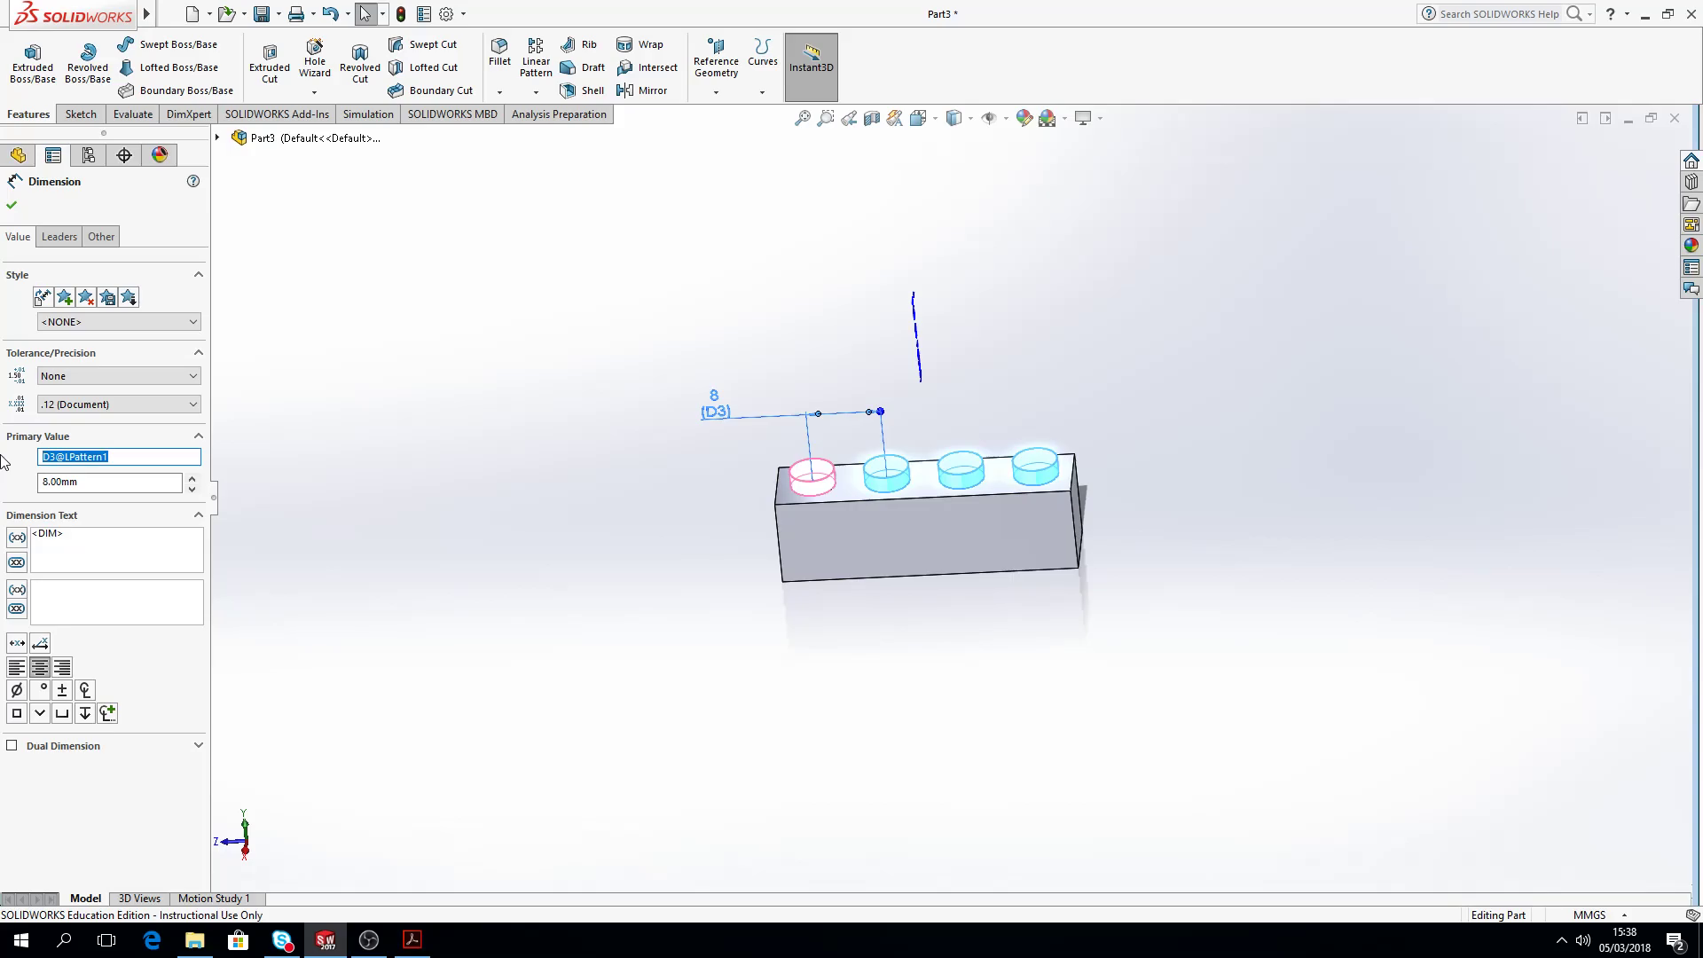
type("t")
key("Return")
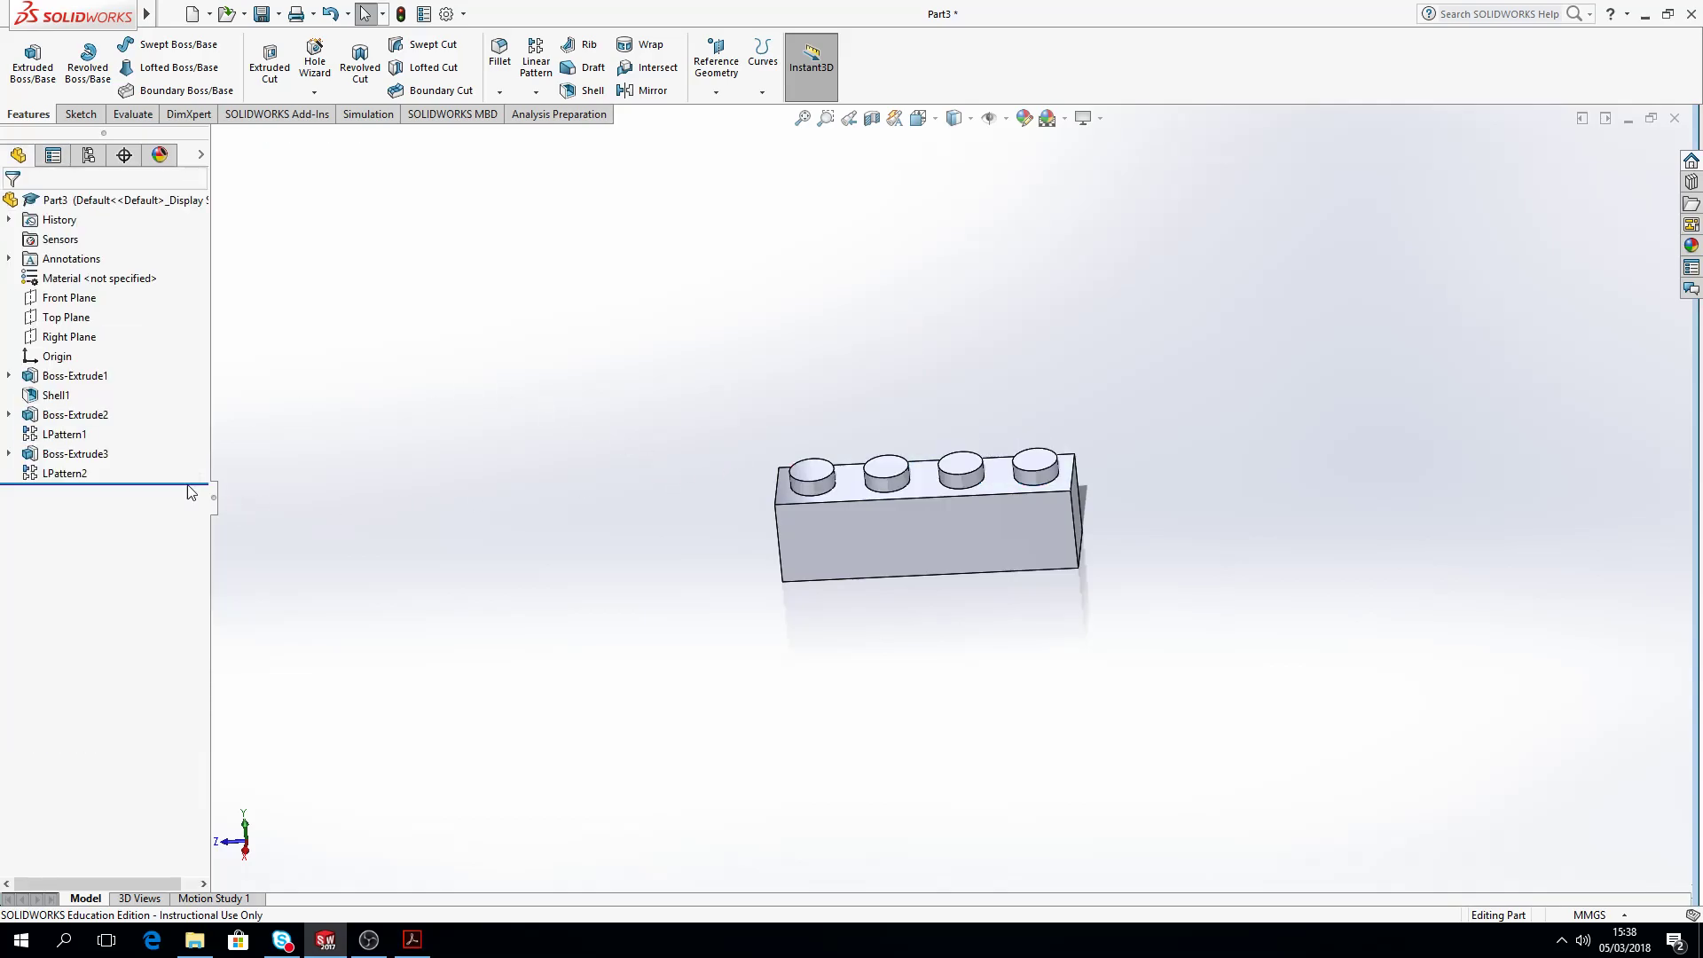
left_click(64, 434)
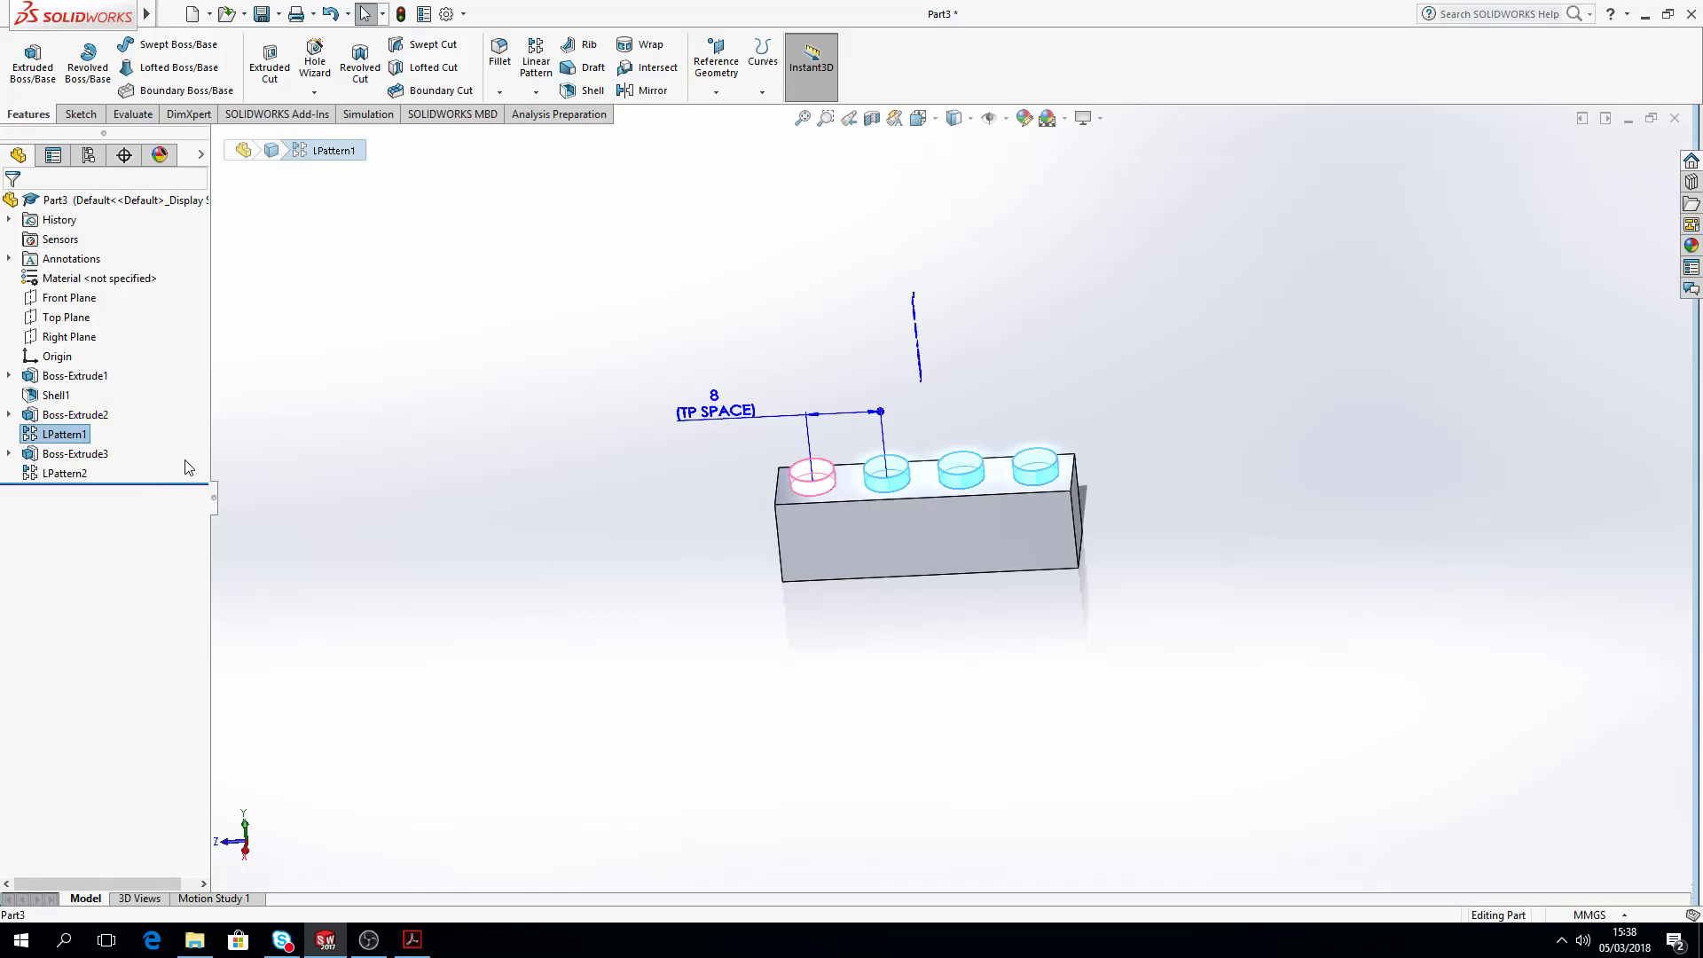
Step: Review the dimensions of the first stud, the inside post, the inside-post pattern and the brick body
left_click(70, 417)
mouse_move(515, 507)
middle_mouse_down()
mouse_move(506, 494)
mouse_move(489, 551)
mouse_move(570, 502)
mouse_move(600, 578)
middle_mouse_up()
left_click(85, 455)
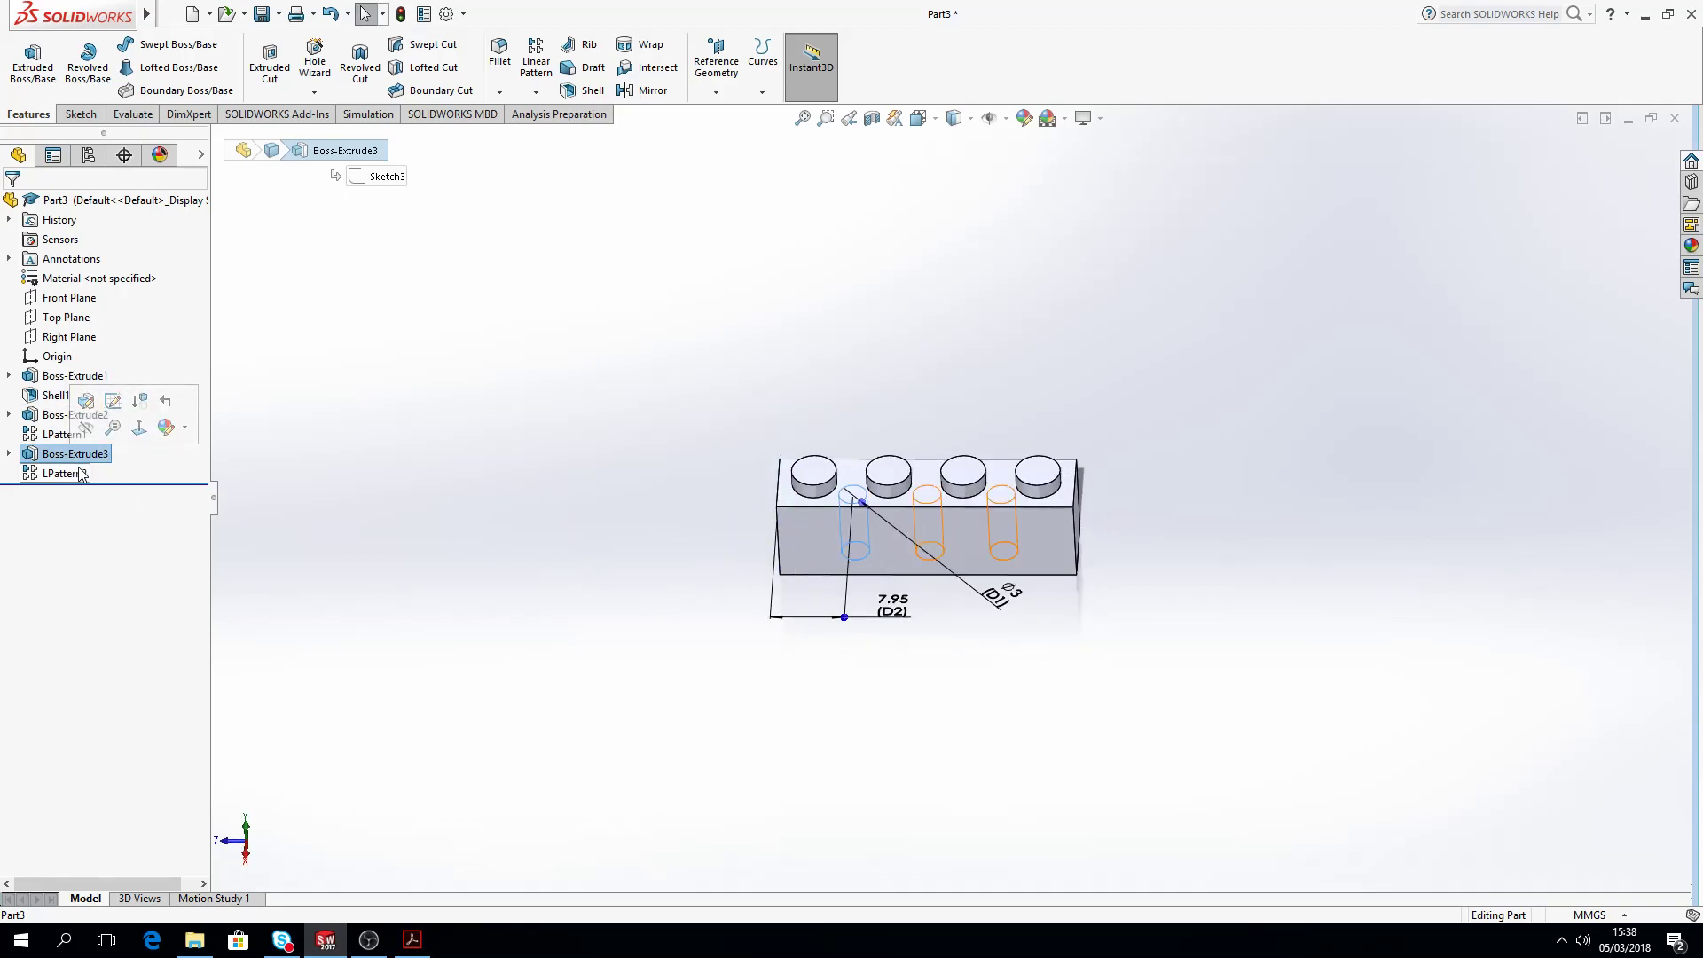
left_click(64, 473)
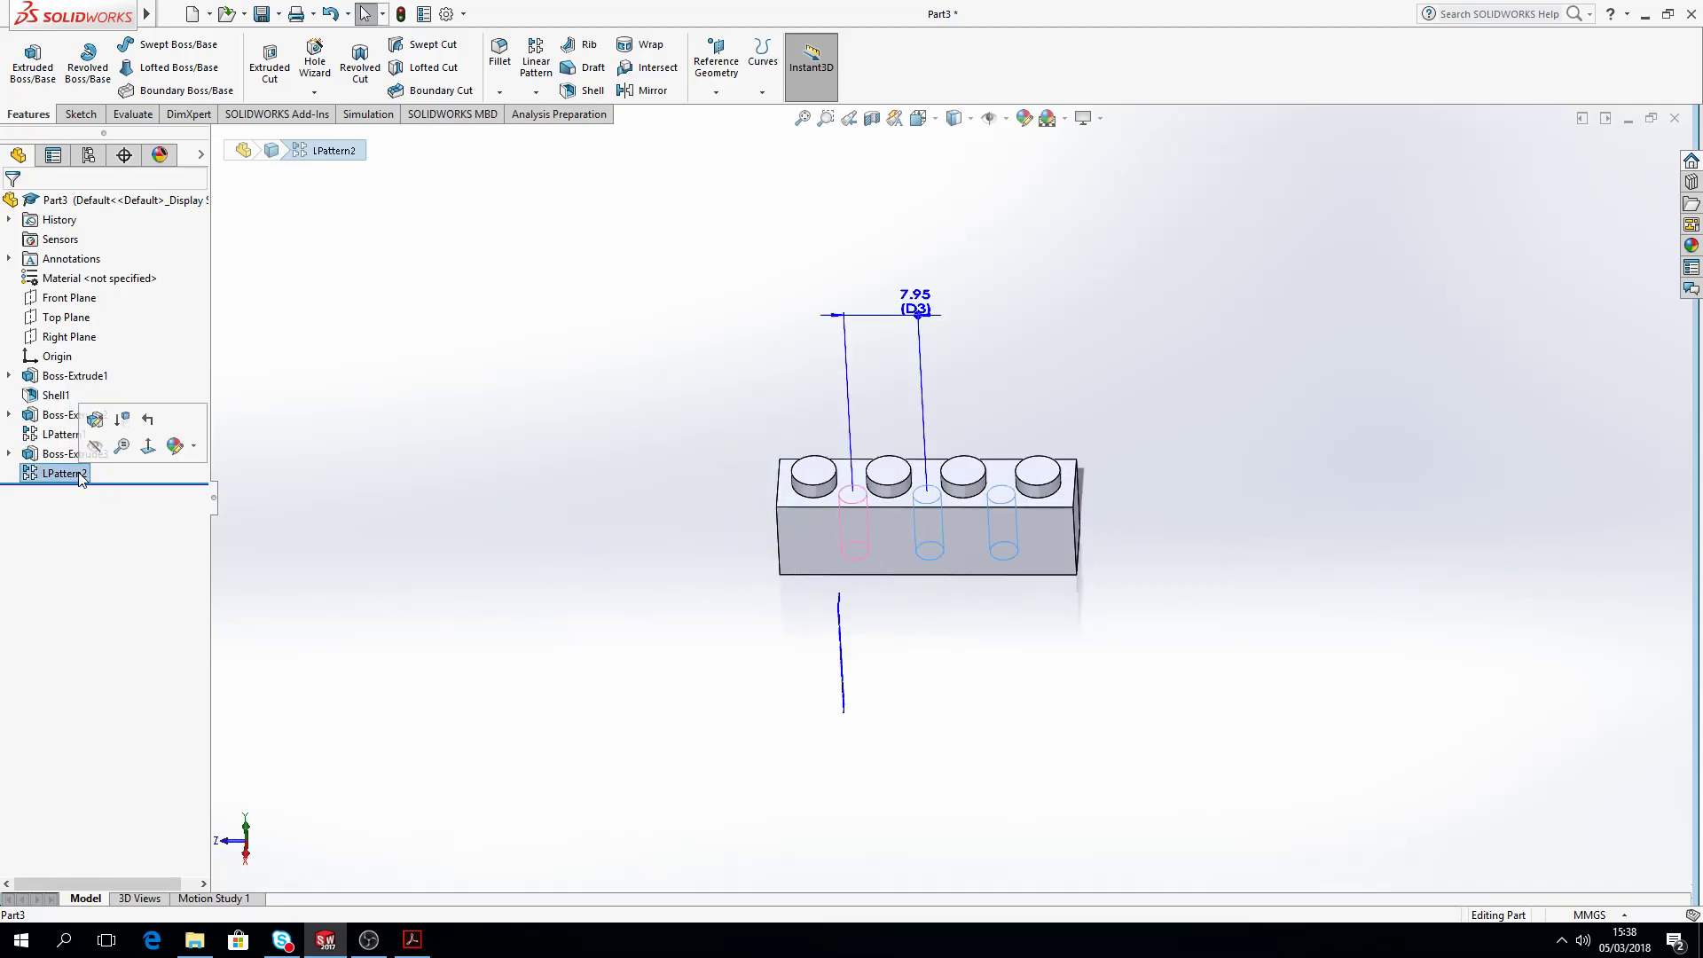
left_click(53, 376)
left_click(368, 348)
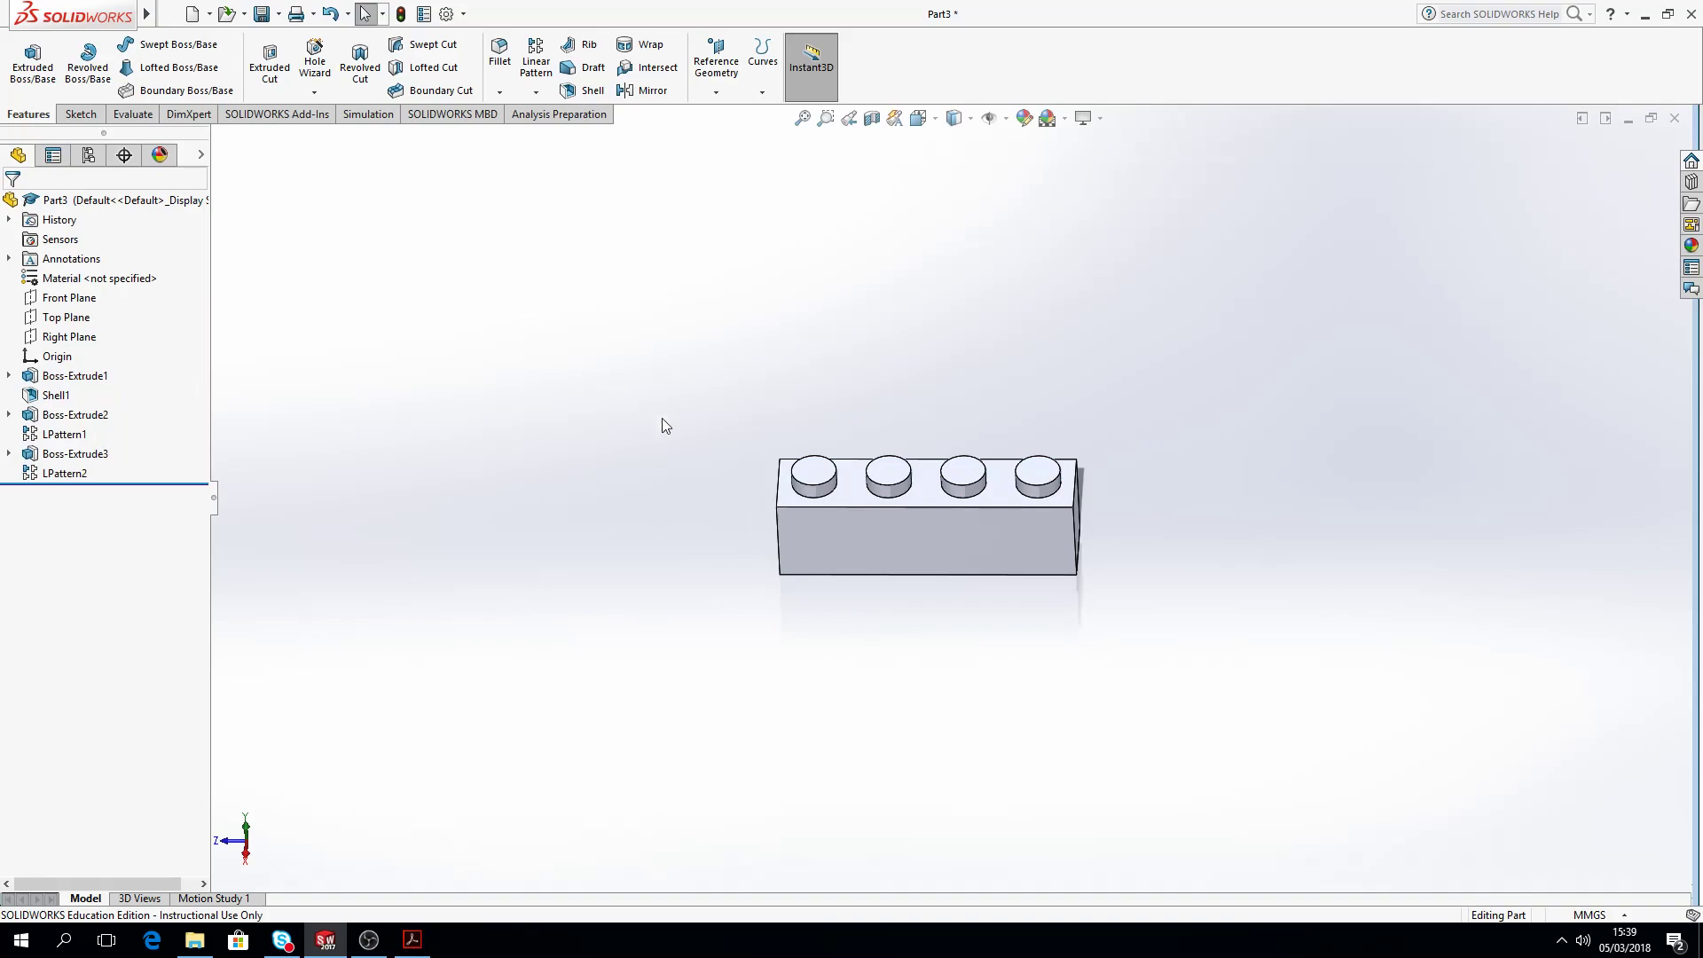
Step: Turn on the display of feature dimensions for the whole brick
middle_click_drag(1083, 399, 970, 381)
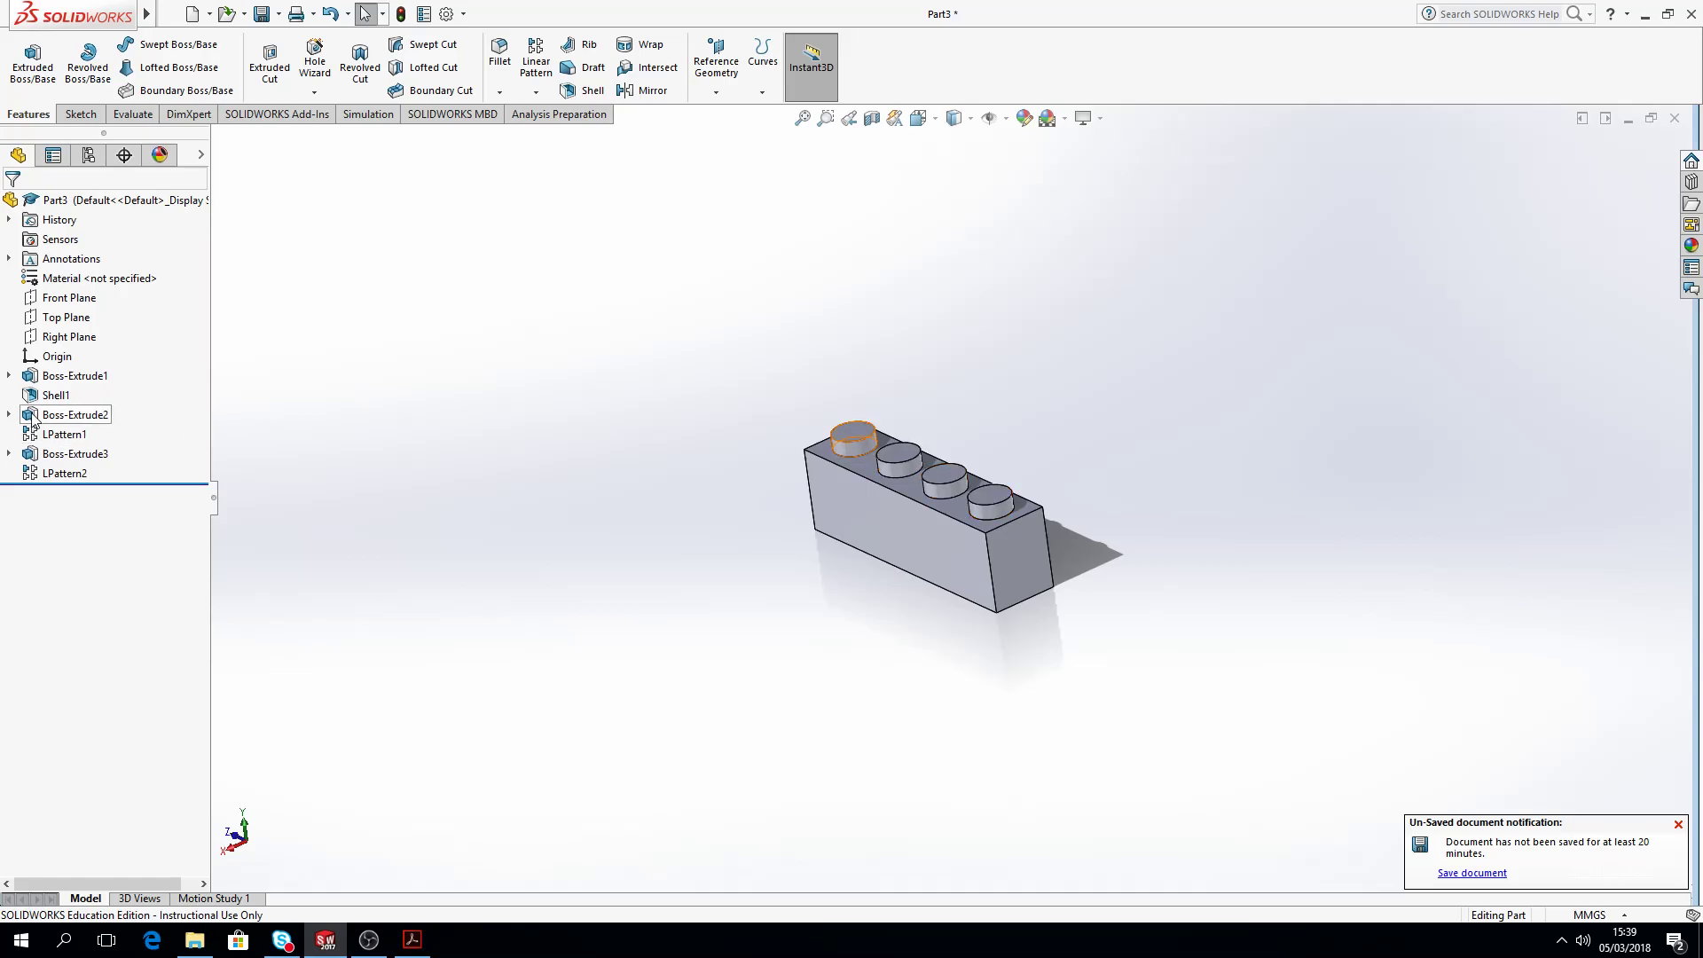
left_click(1678, 826)
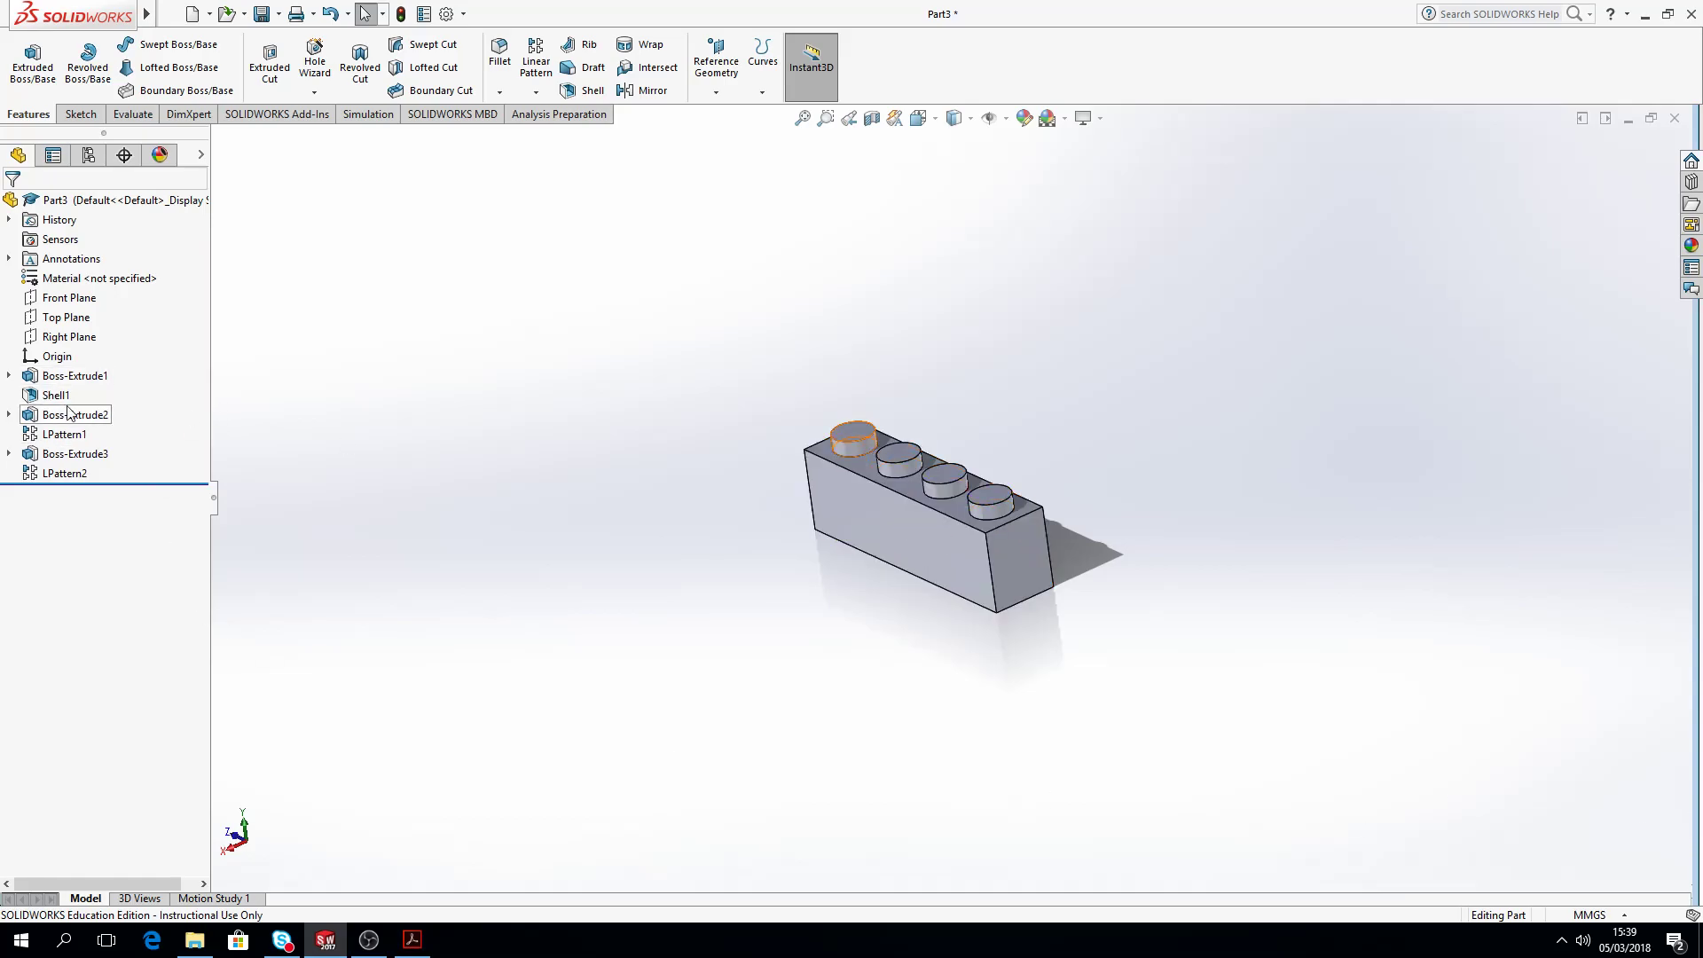
right_click(72, 261)
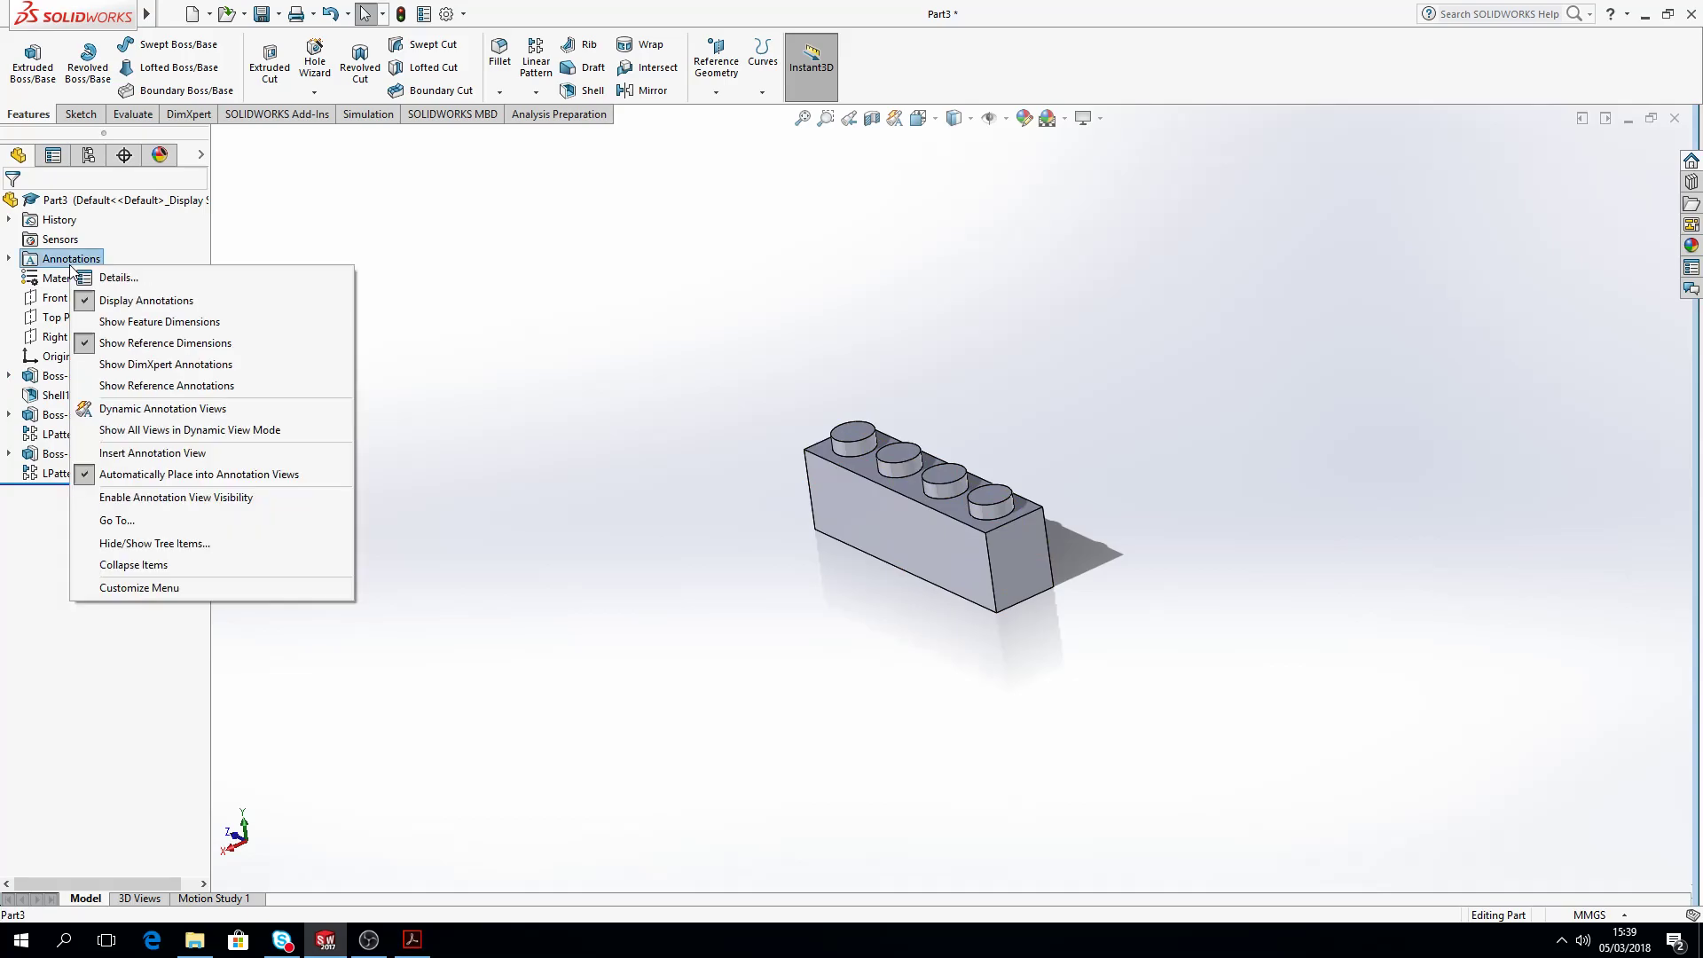
left_click(141, 322)
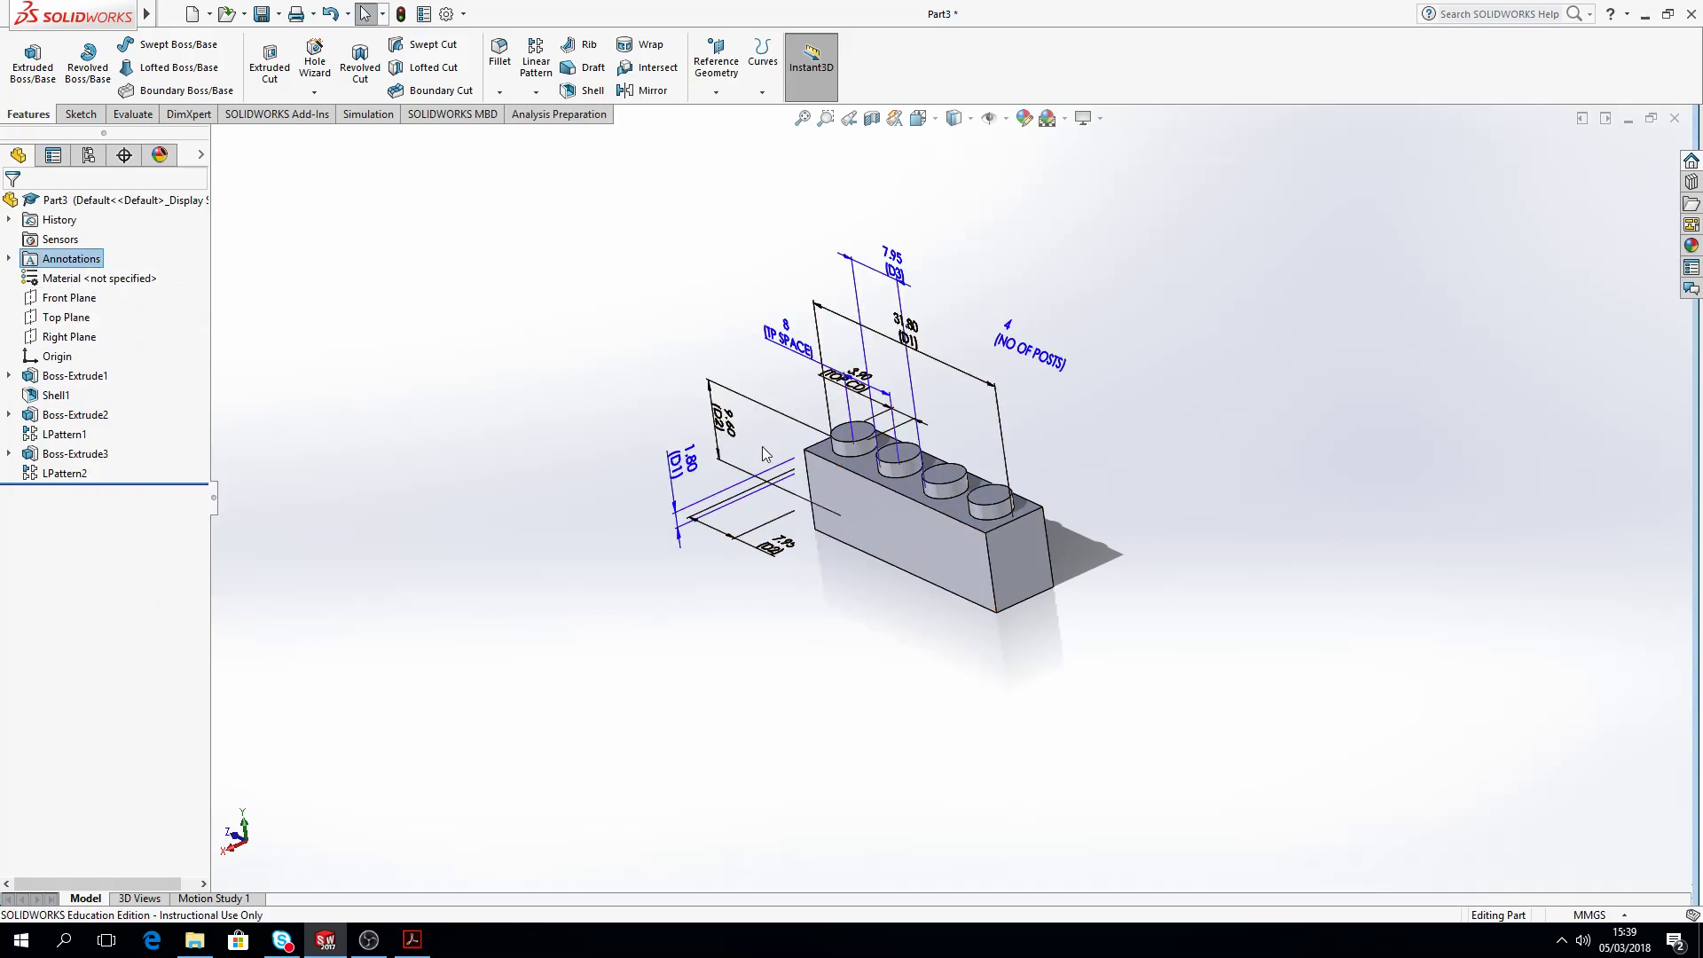
left_click(874, 406)
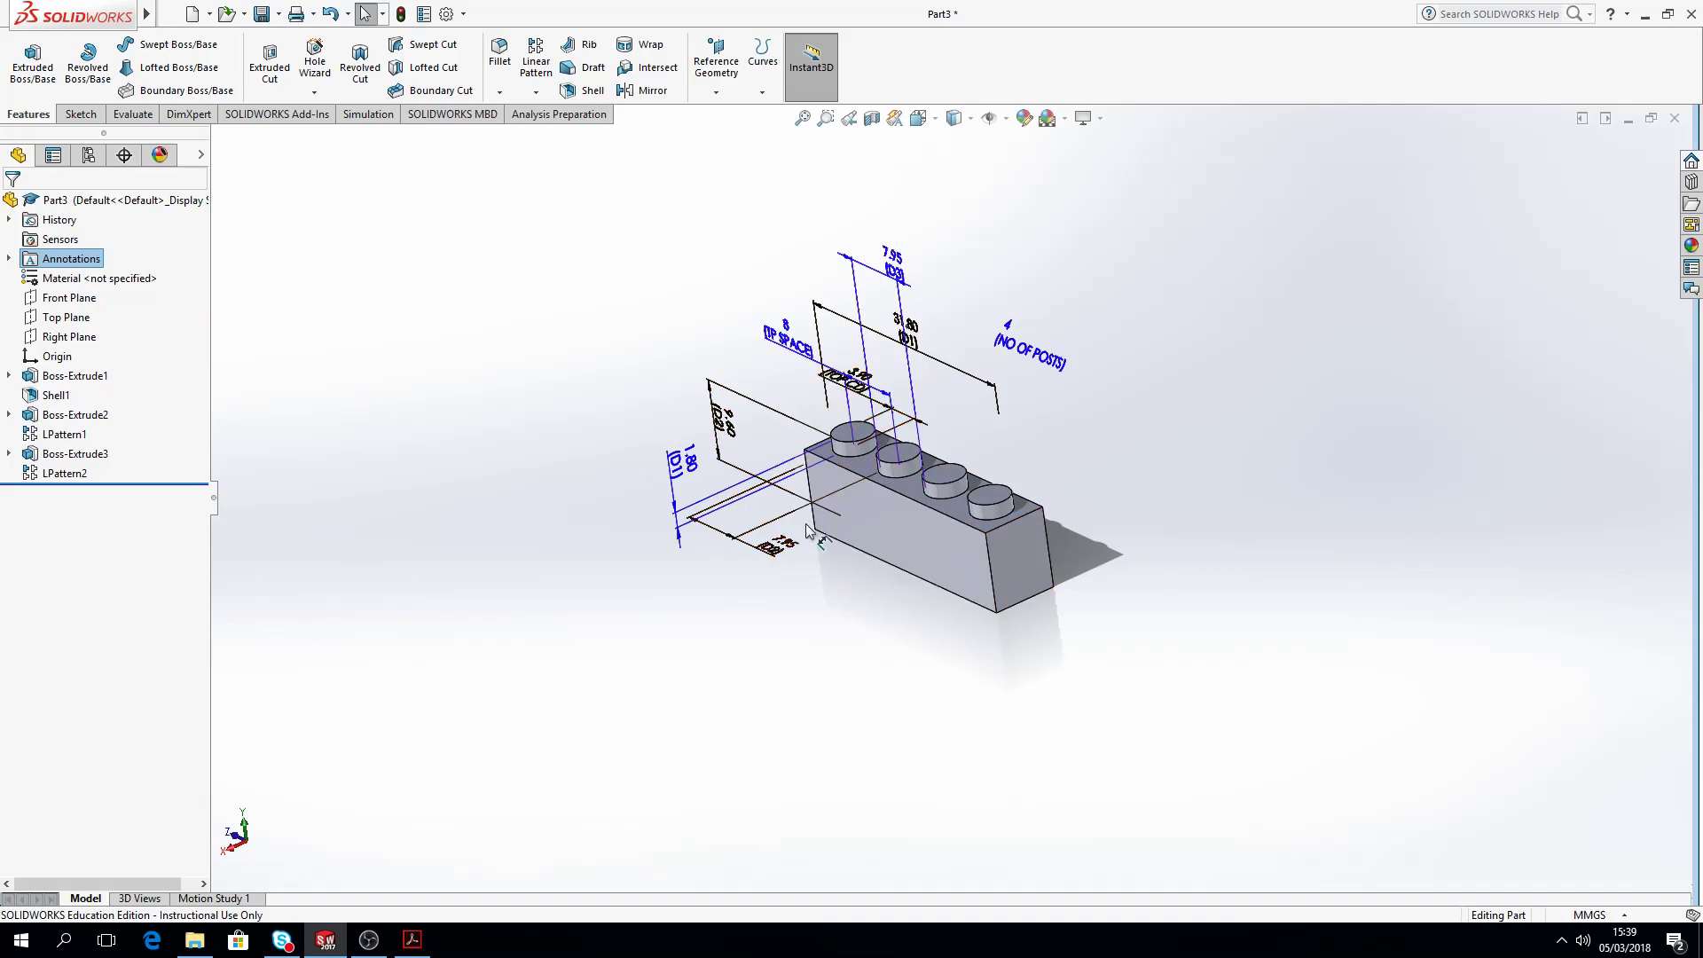
Step: Link the NO OF INSIDE POSTS count to the stud count with the equation 'NO OF POSTS@LPattern1'-1
middle_click_drag(976, 719, 1112, 694)
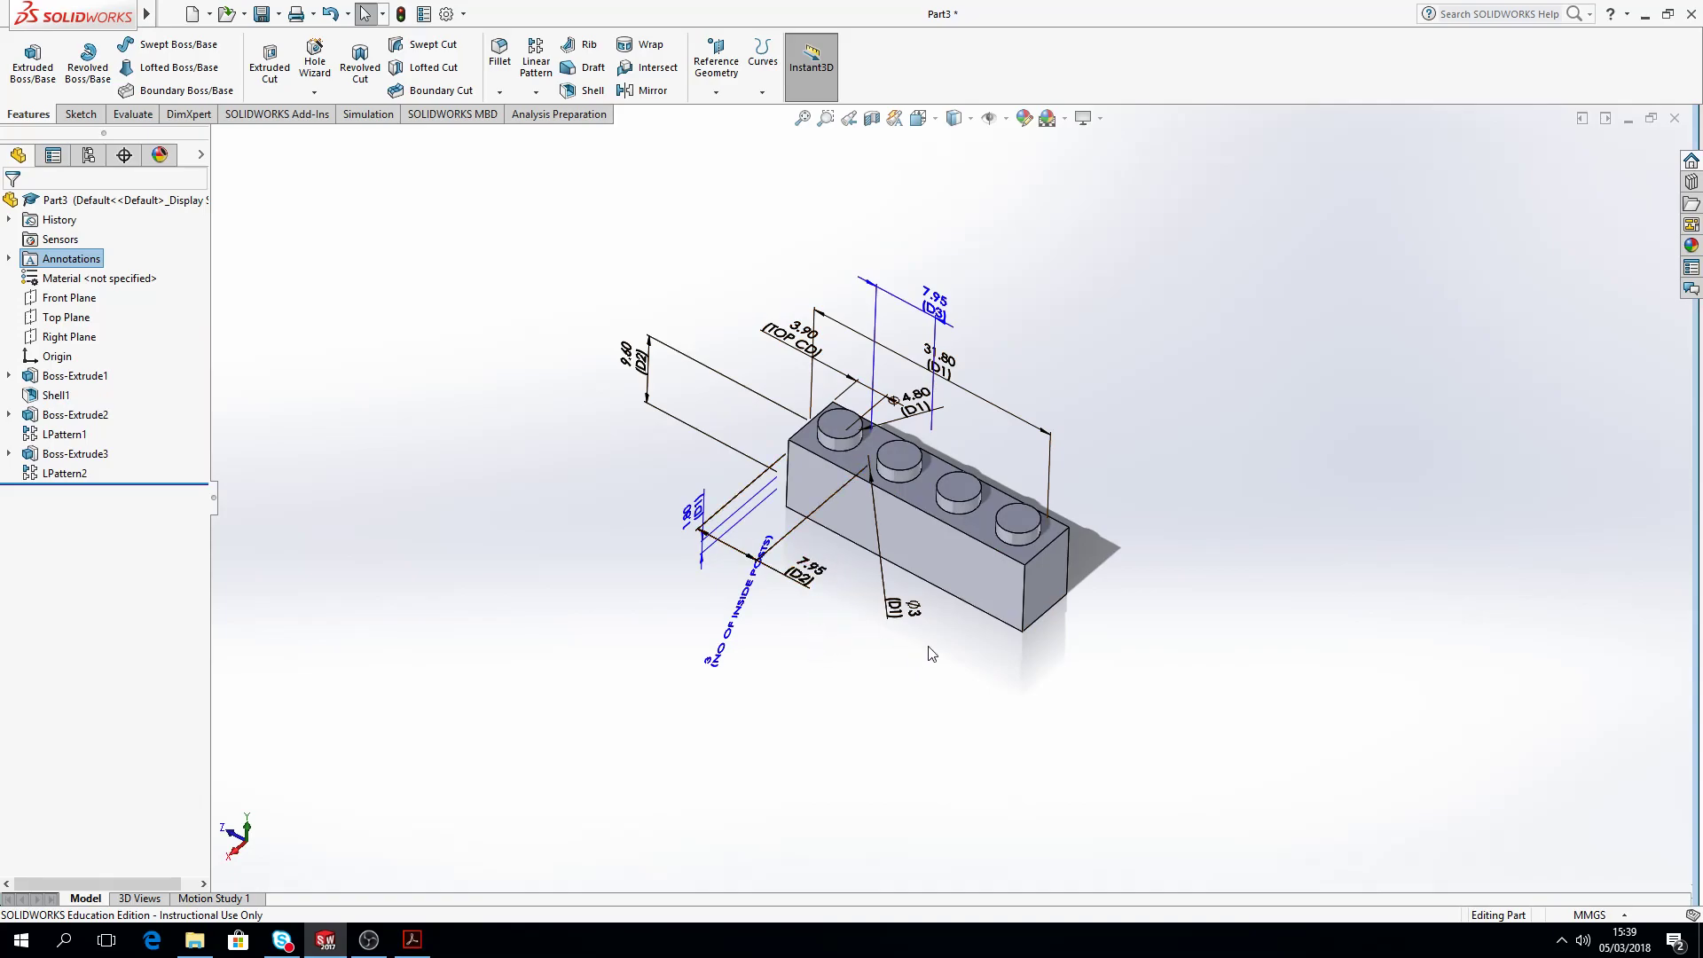
middle_click_drag(1228, 585, 1236, 495)
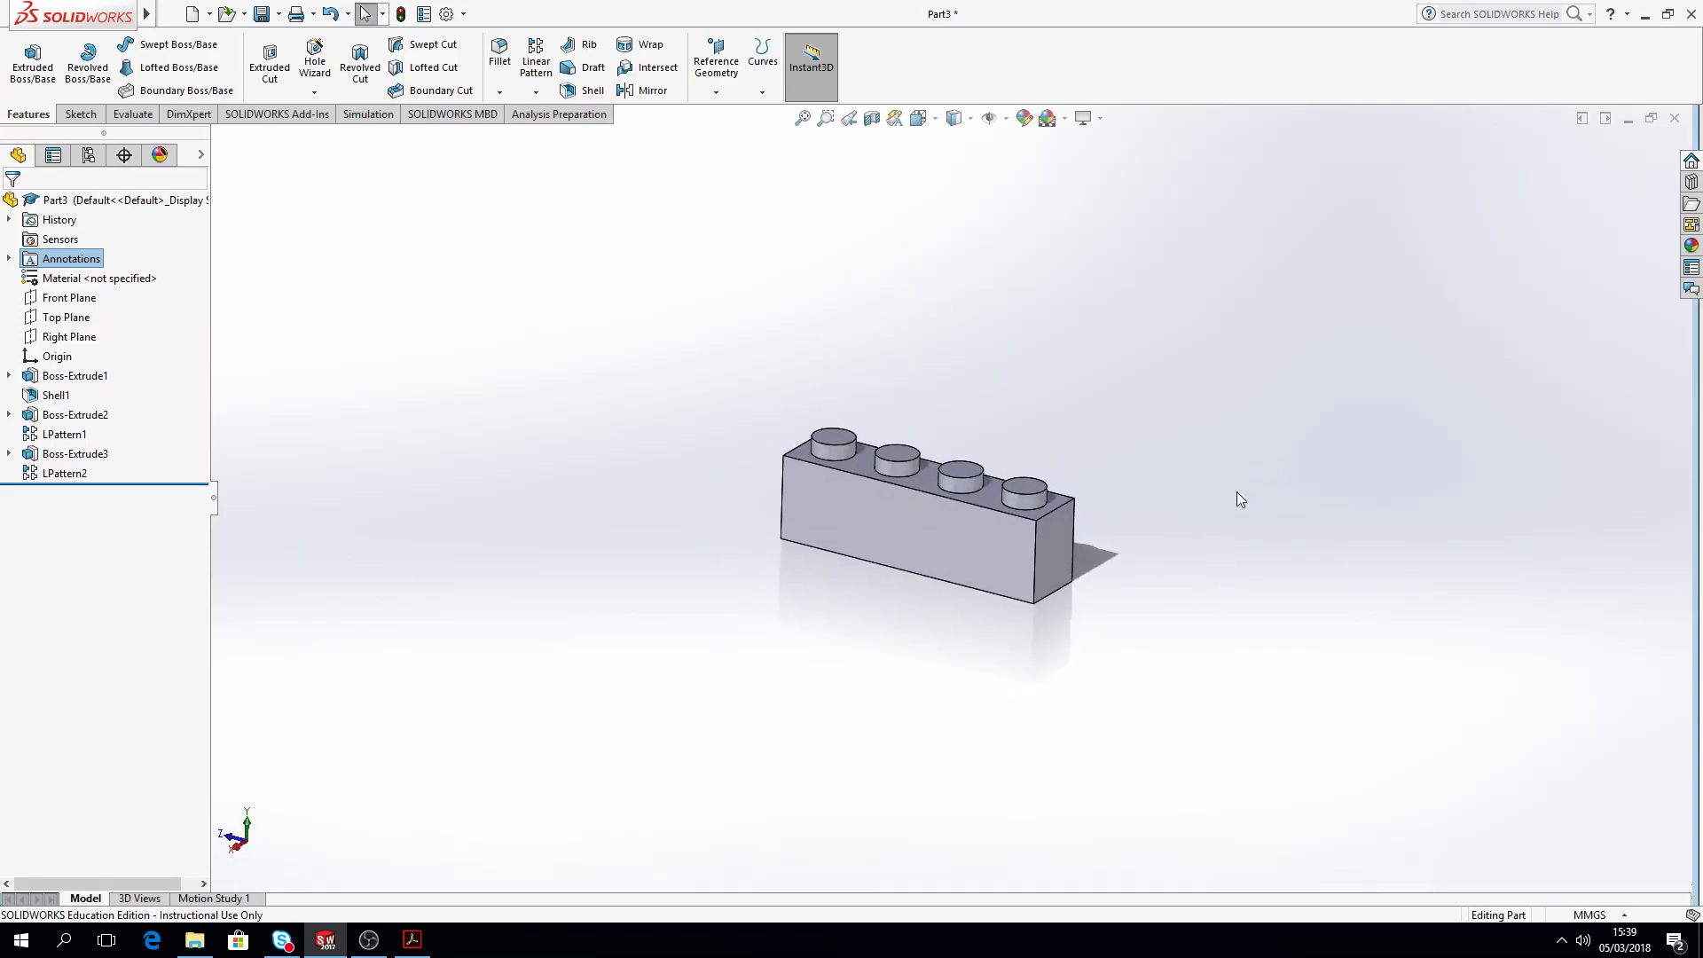
middle_click_drag(965, 626, 894, 562)
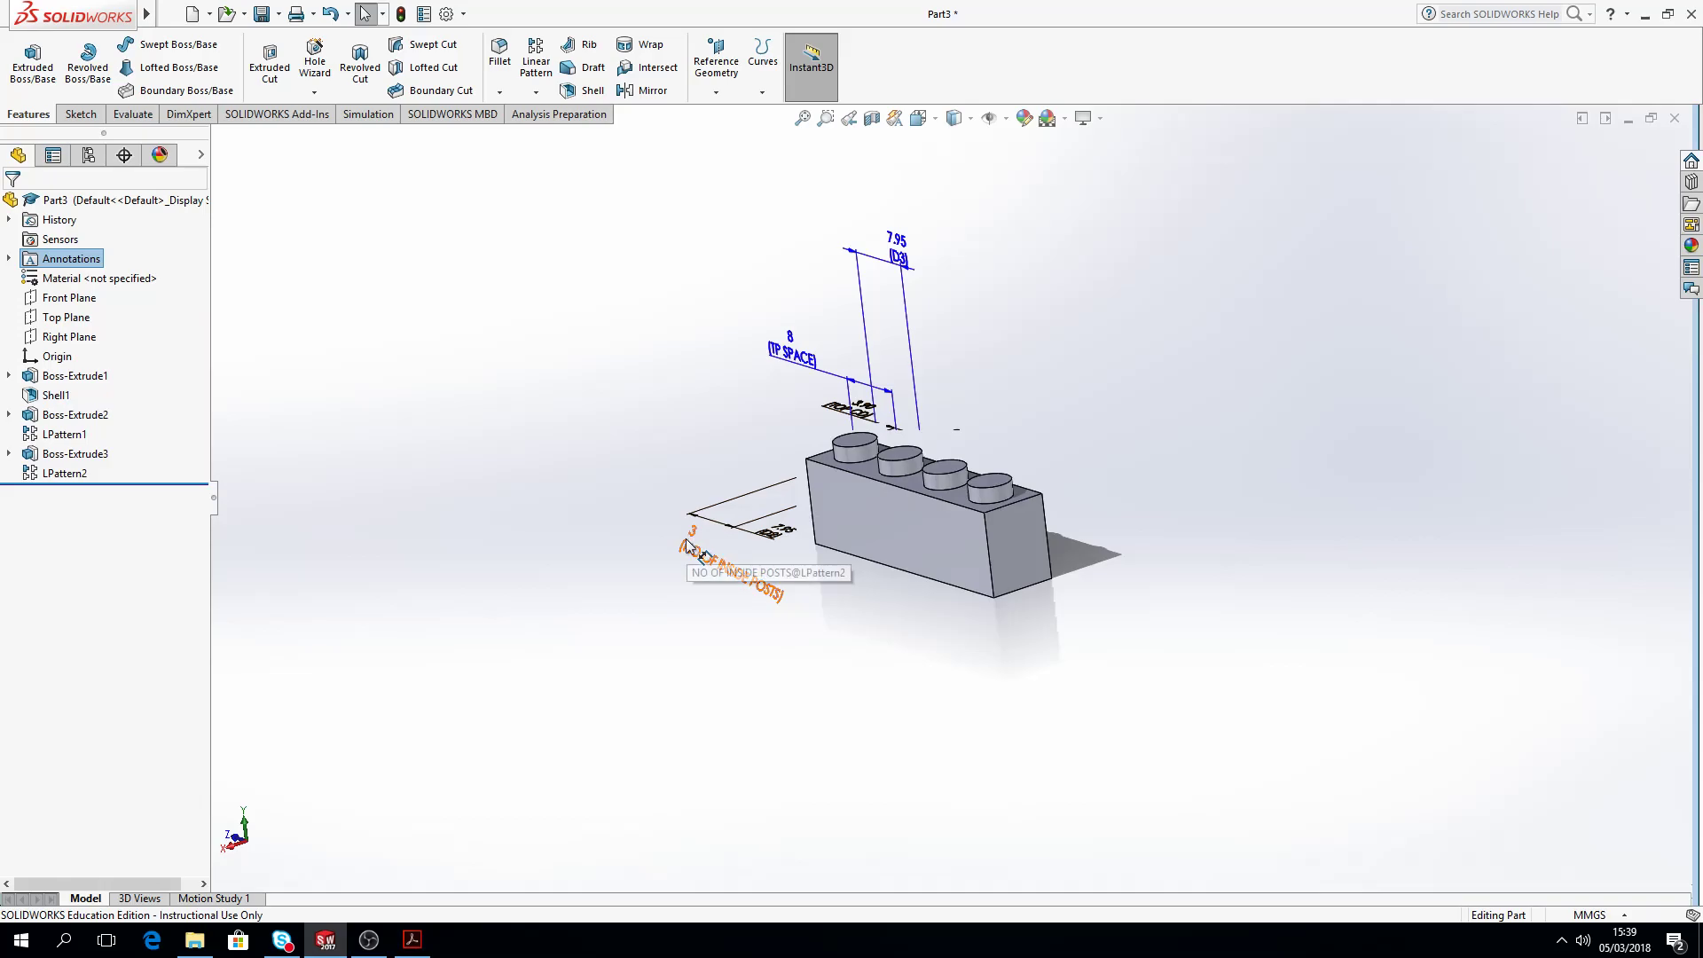
double_click(695, 536)
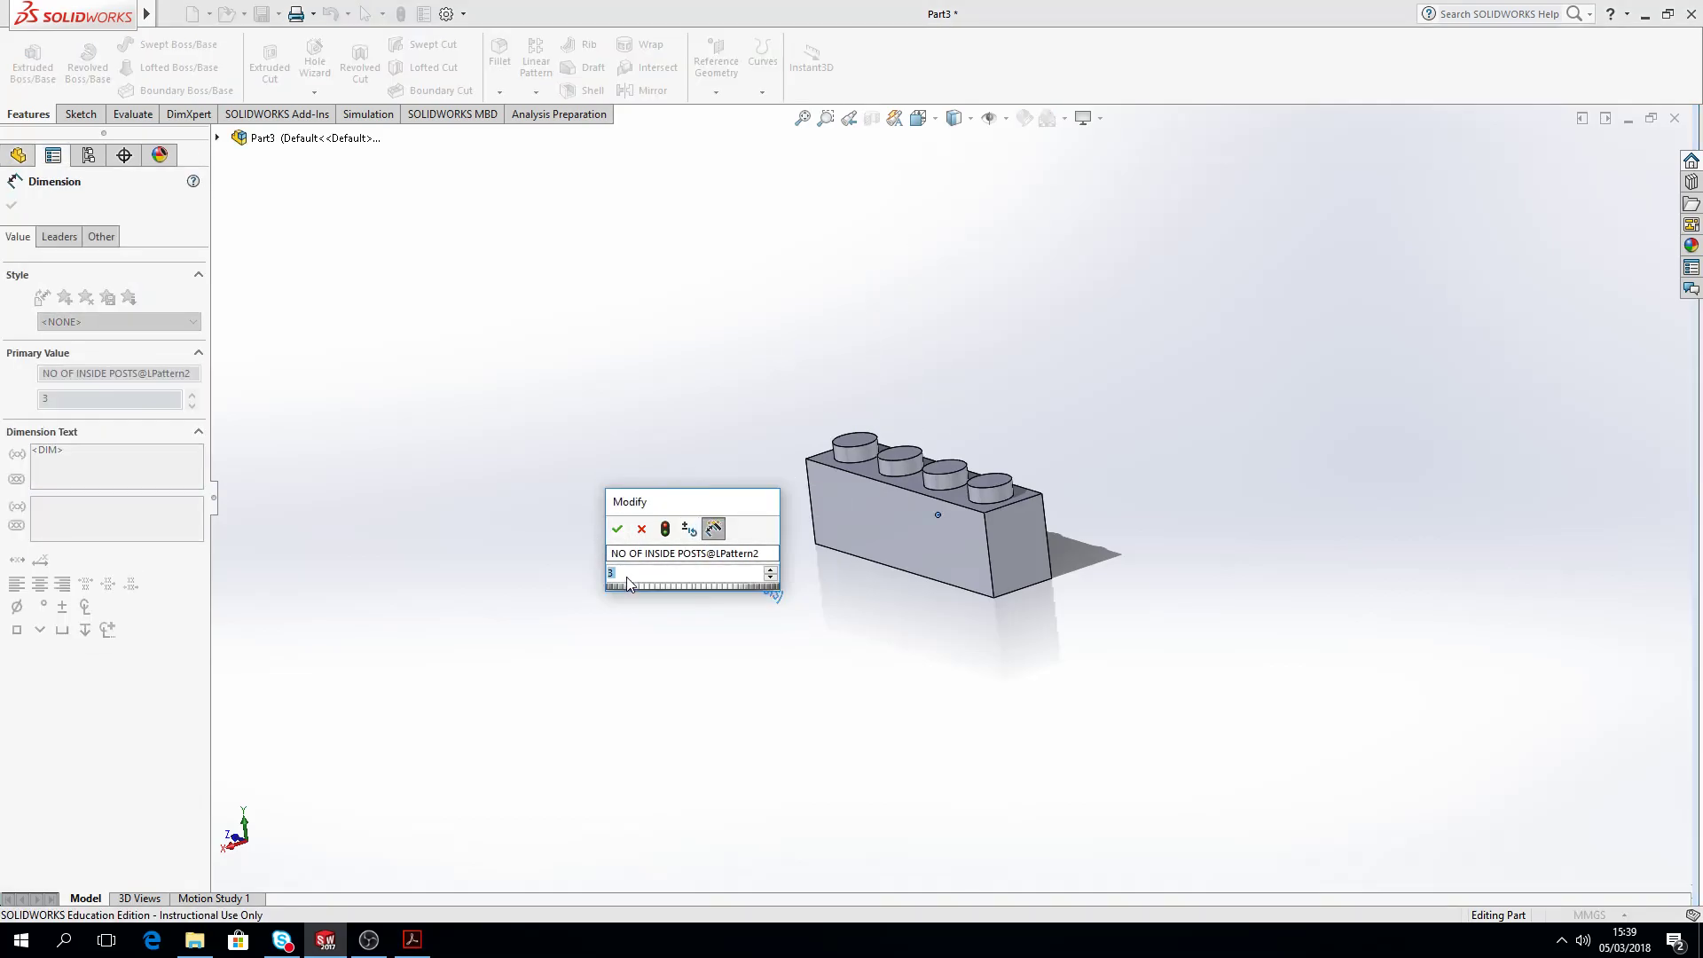
type("=")
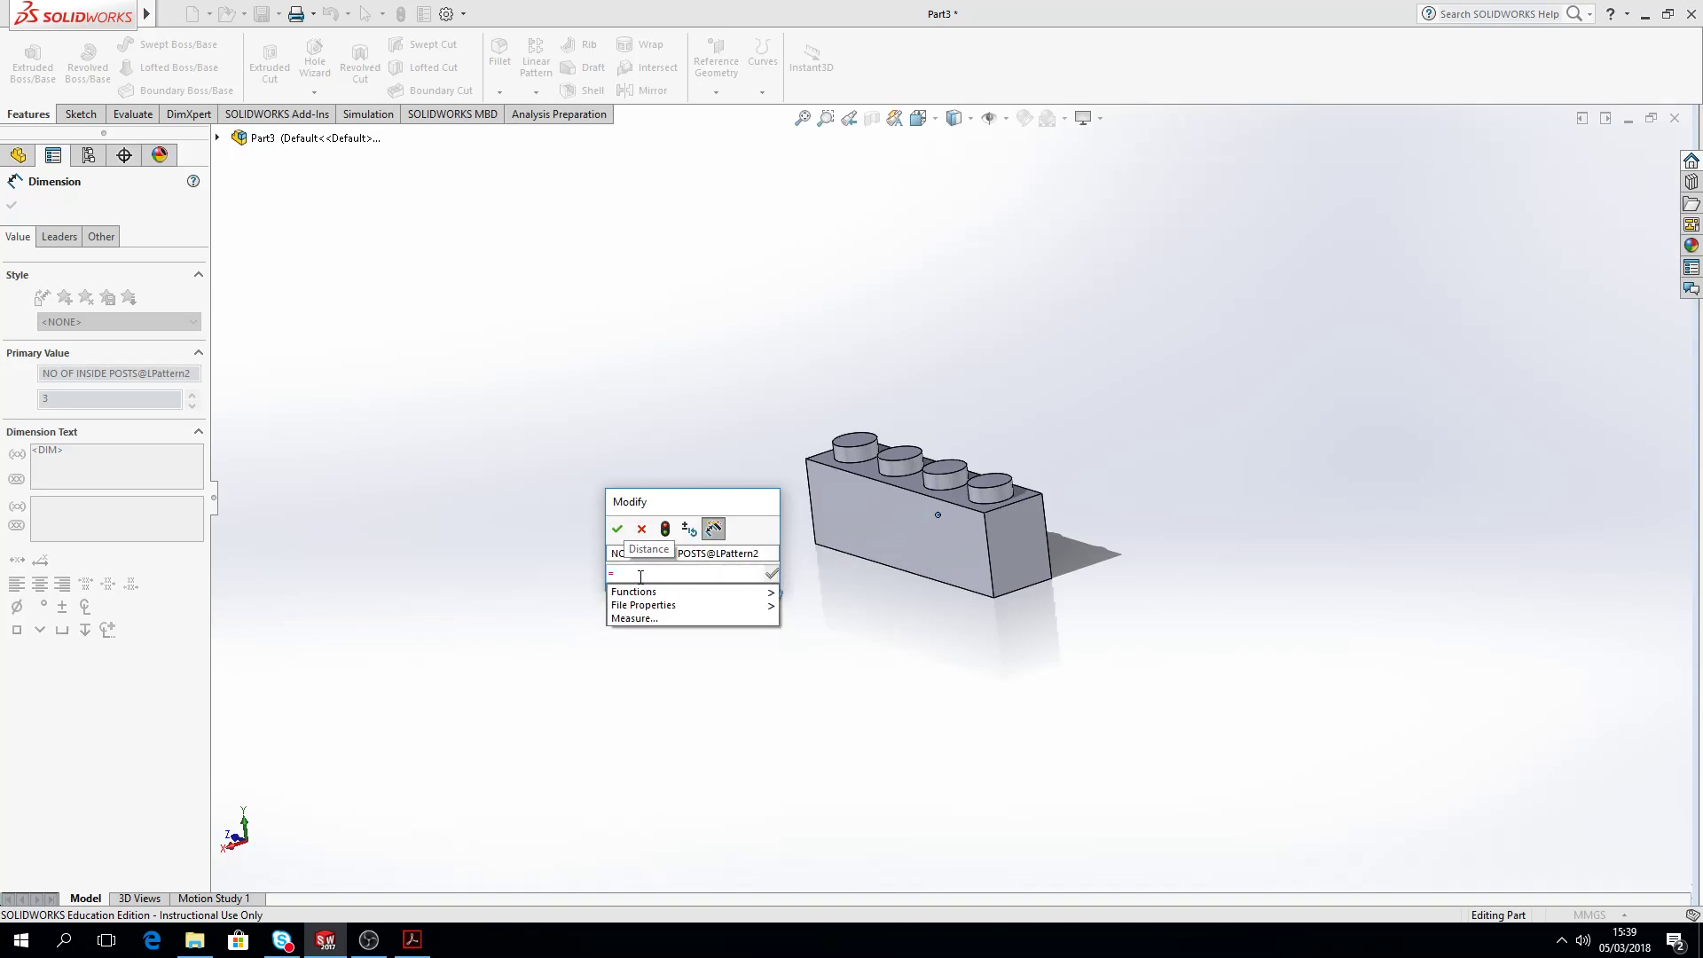
left_click(917, 415)
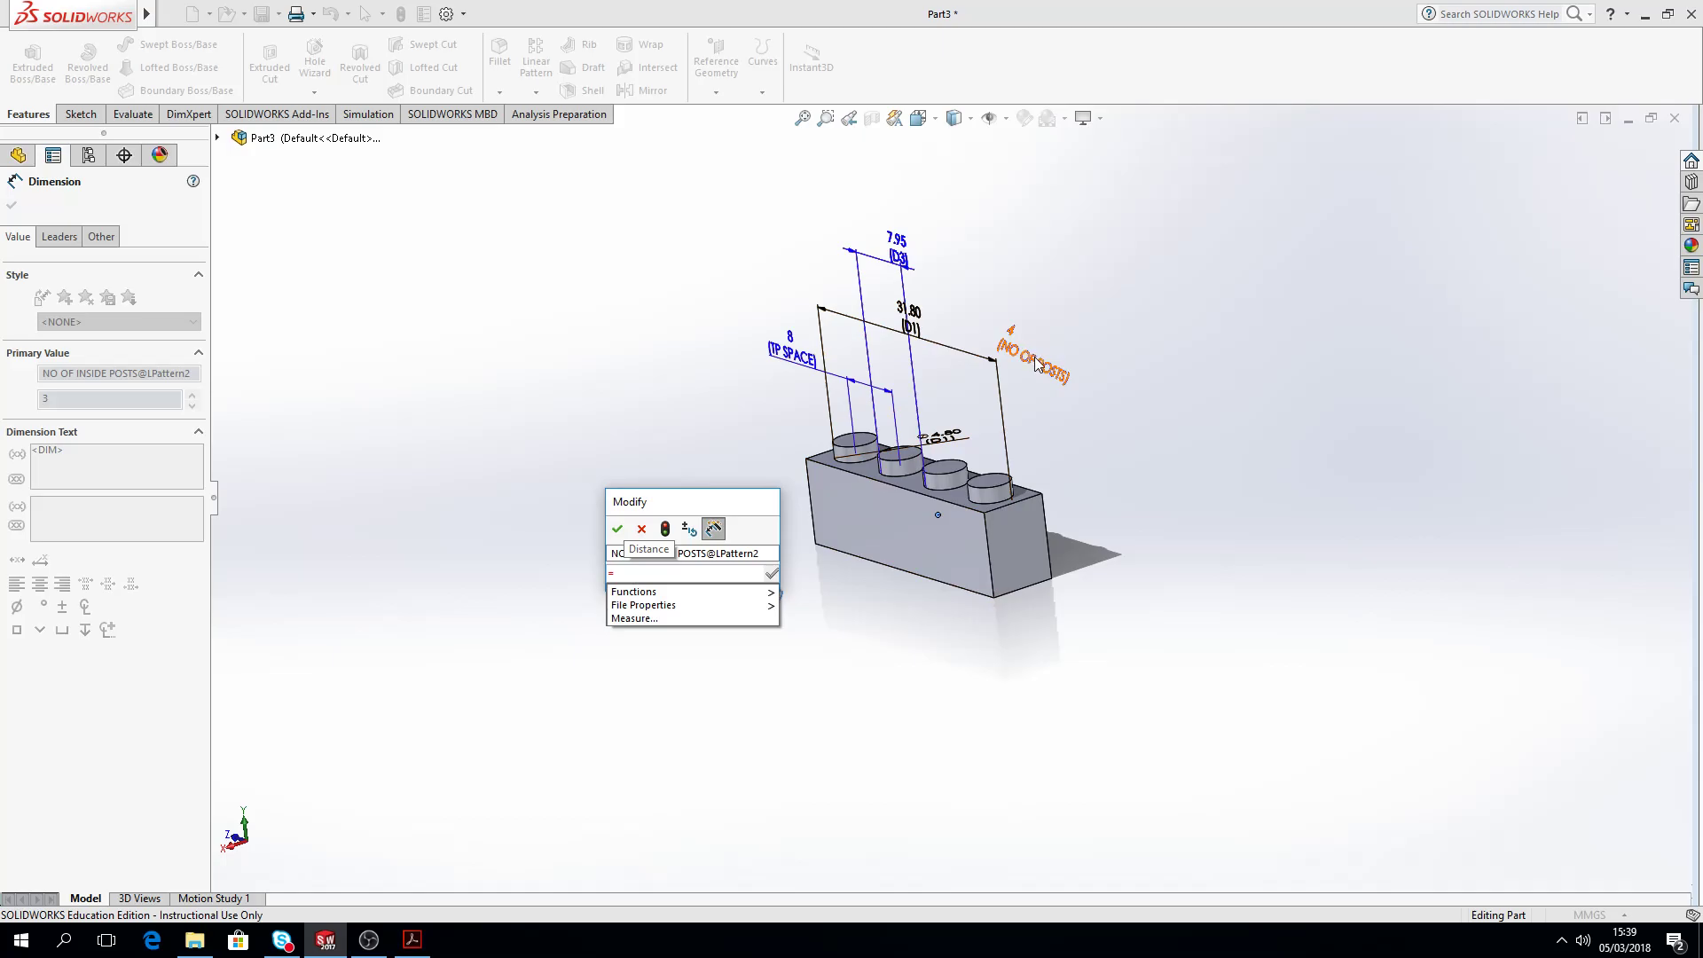
left_click(1036, 364)
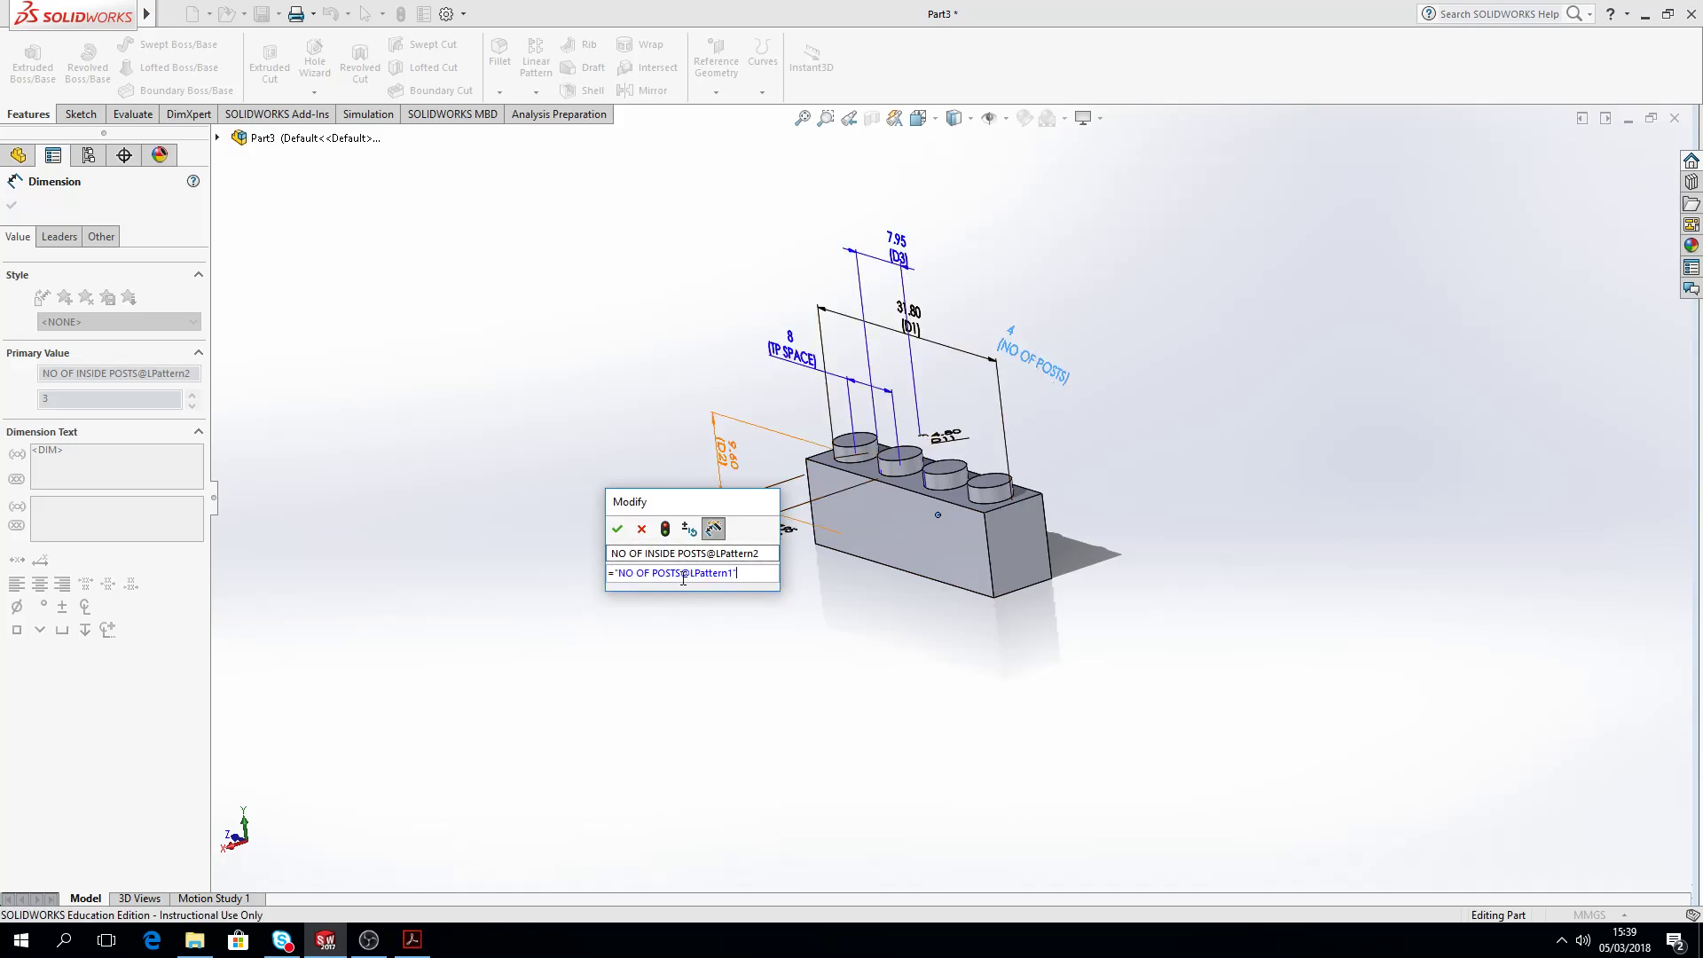
type("-1")
key("Return")
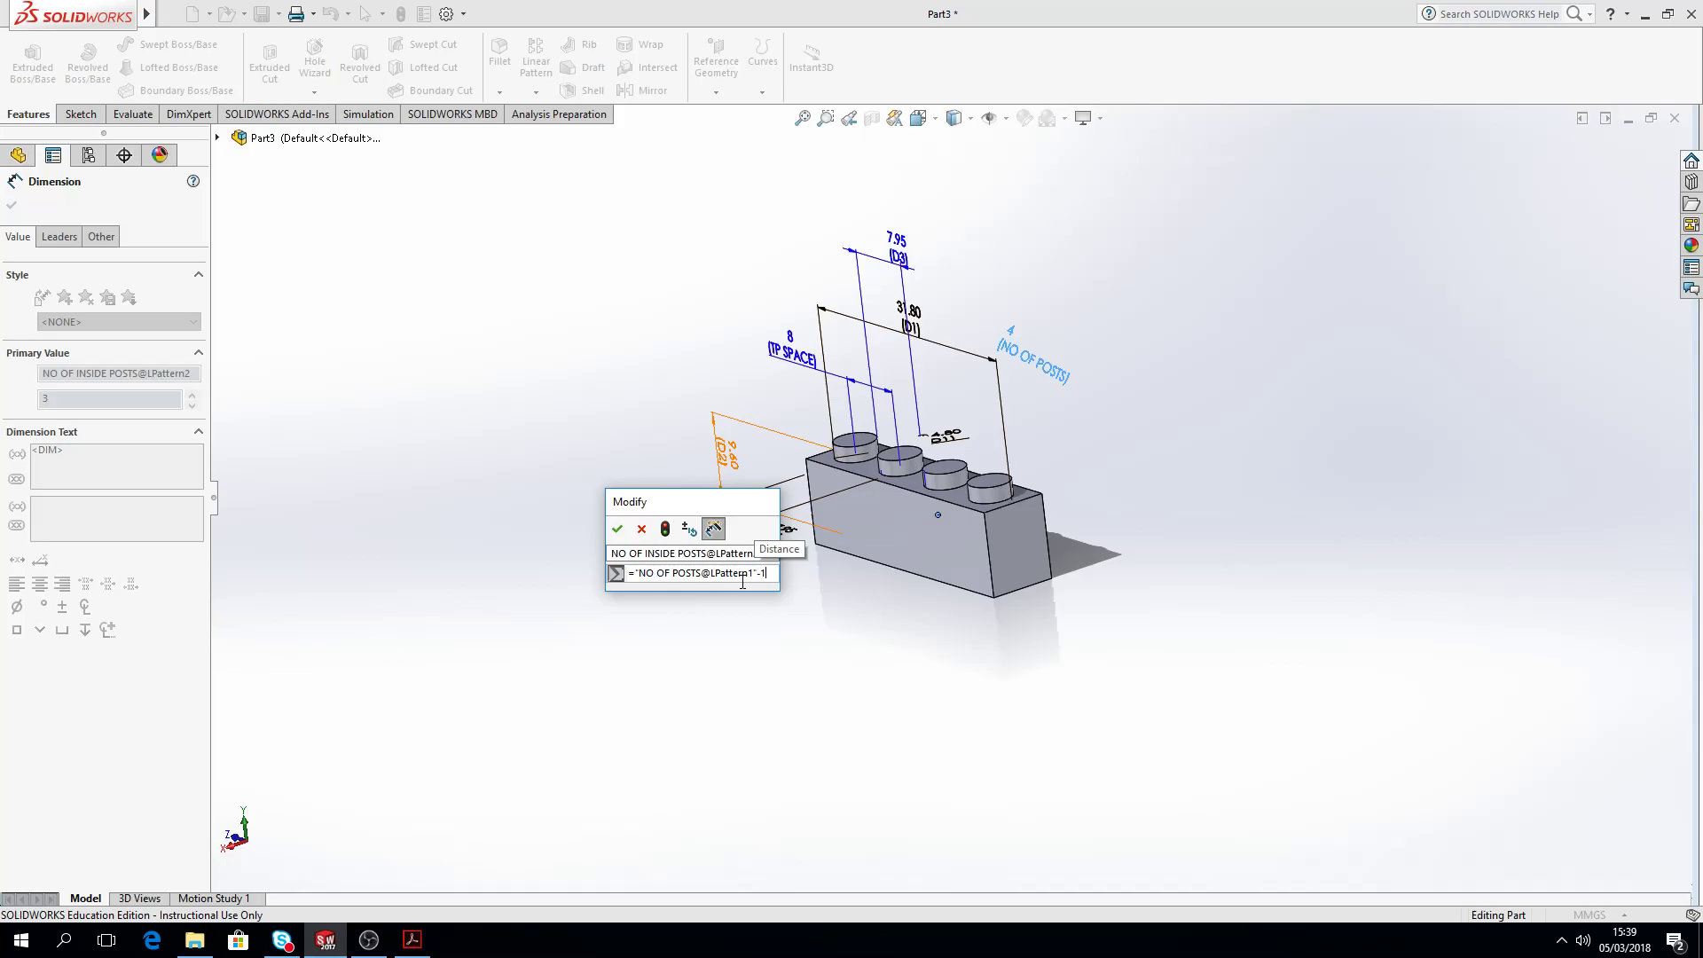
left_click(618, 530)
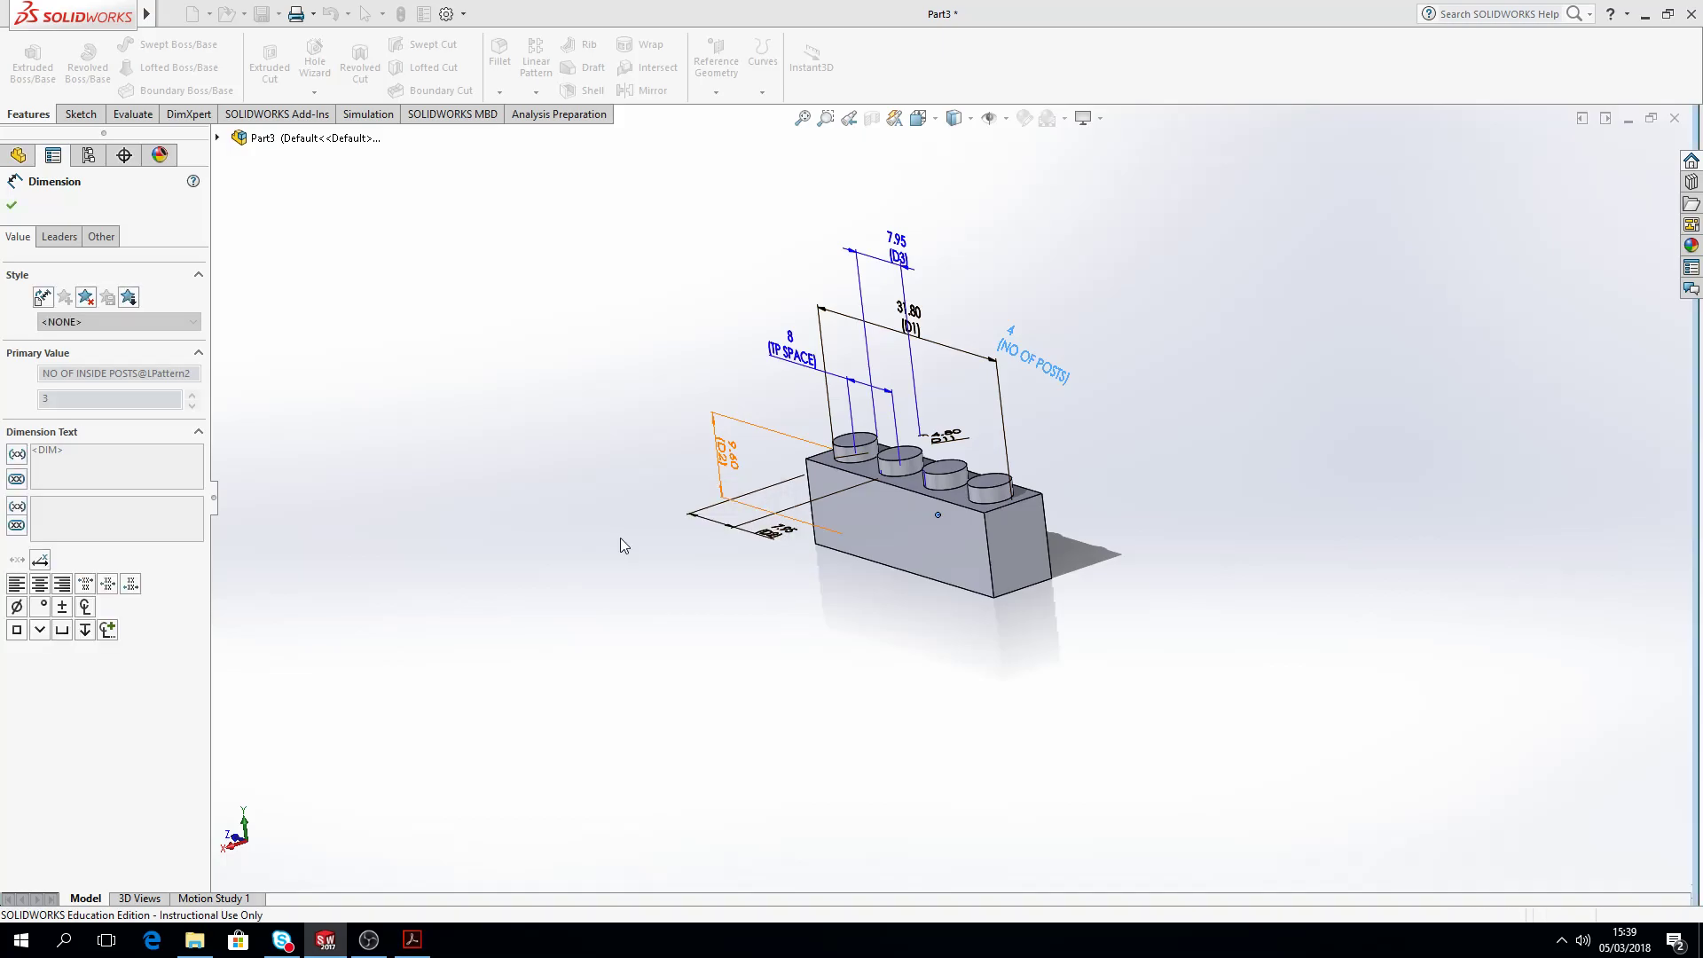
left_click(705, 631)
left_click(859, 504)
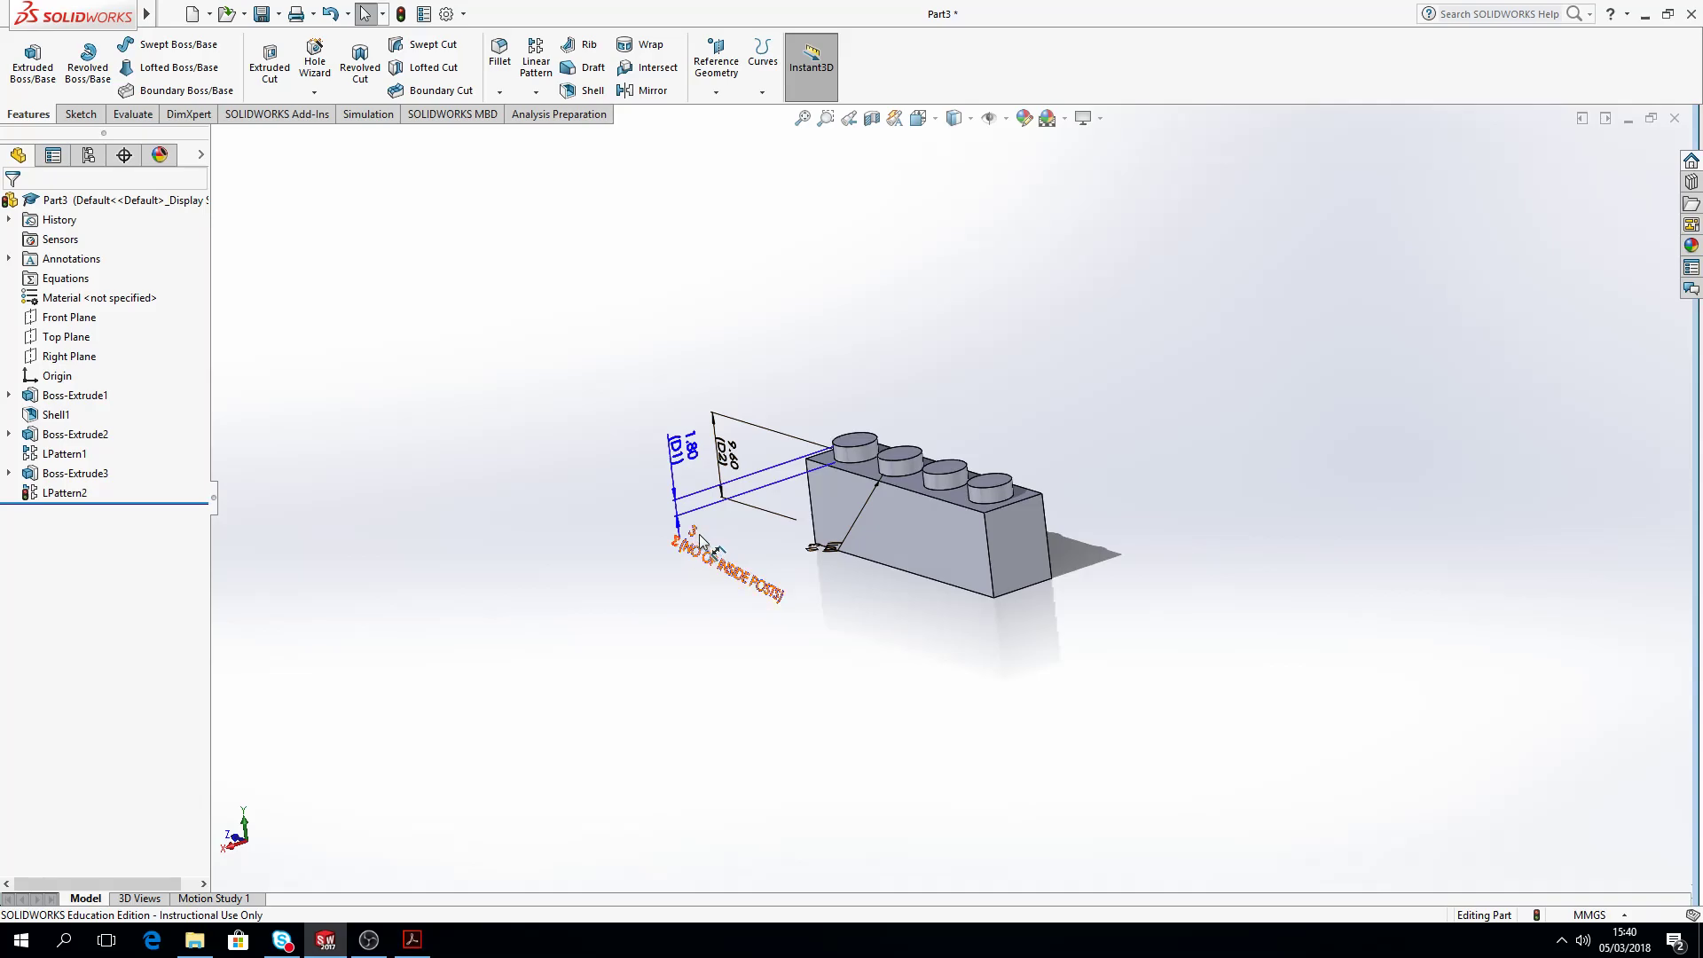
Step: Move the brick's overall length dimension above the other dimensions and rename it LENGTH
middle_click_drag(696, 532, 886, 331)
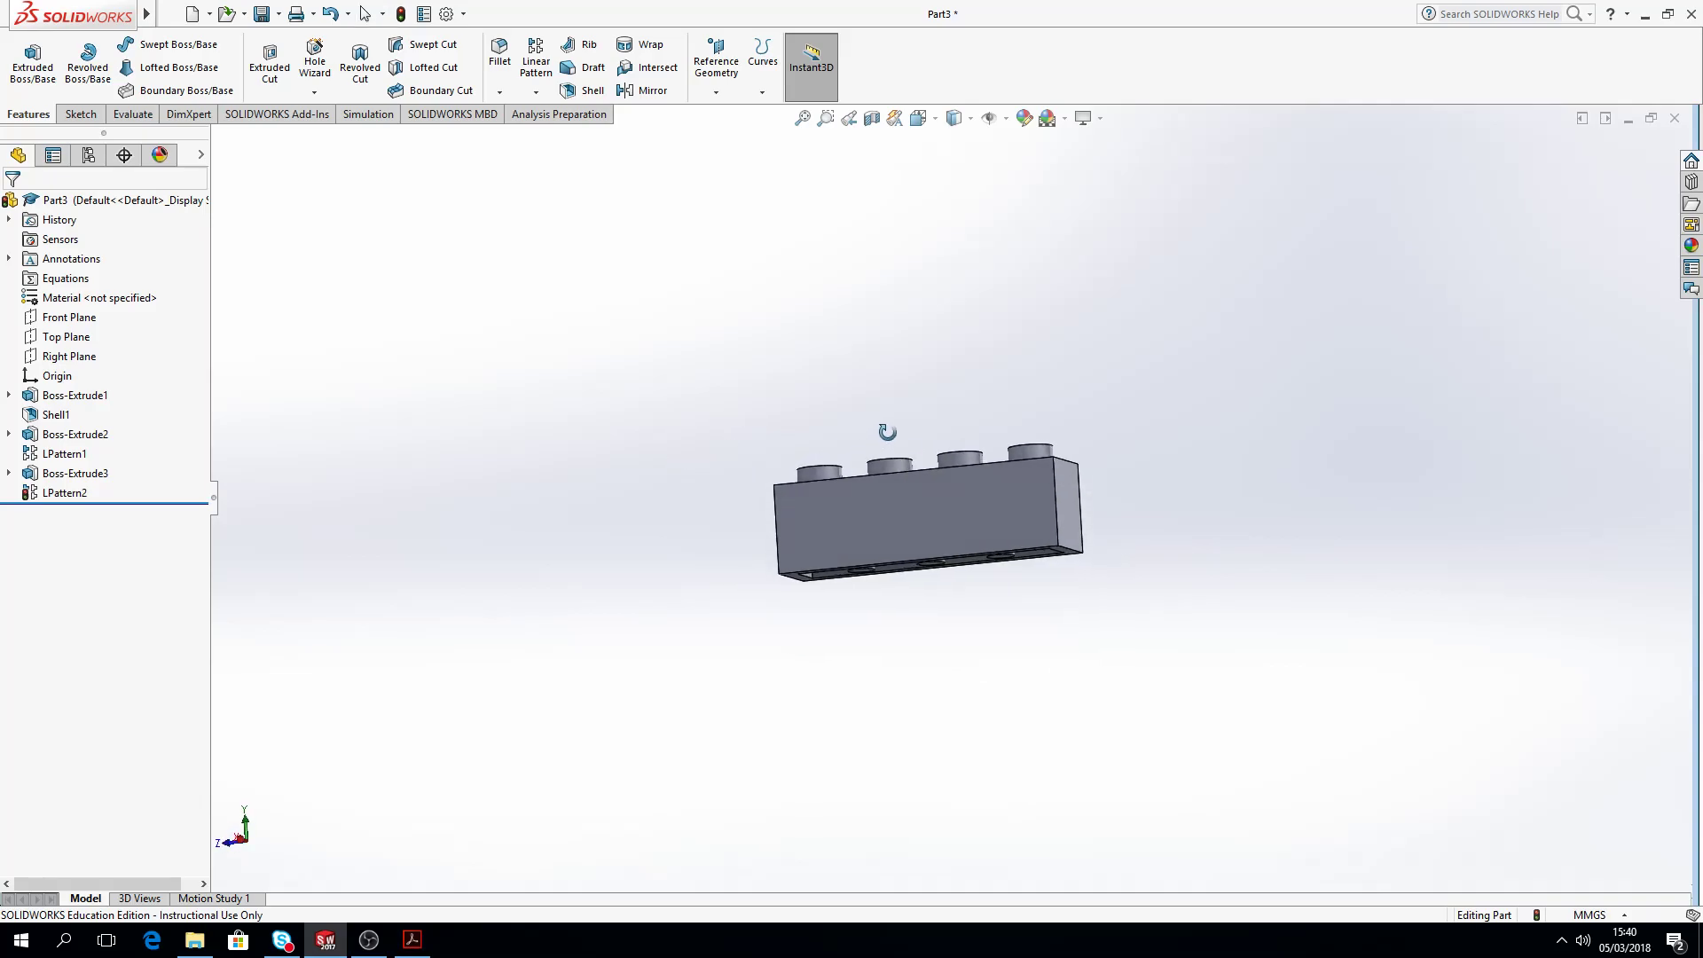
middle_click_drag(1023, 498, 1080, 681)
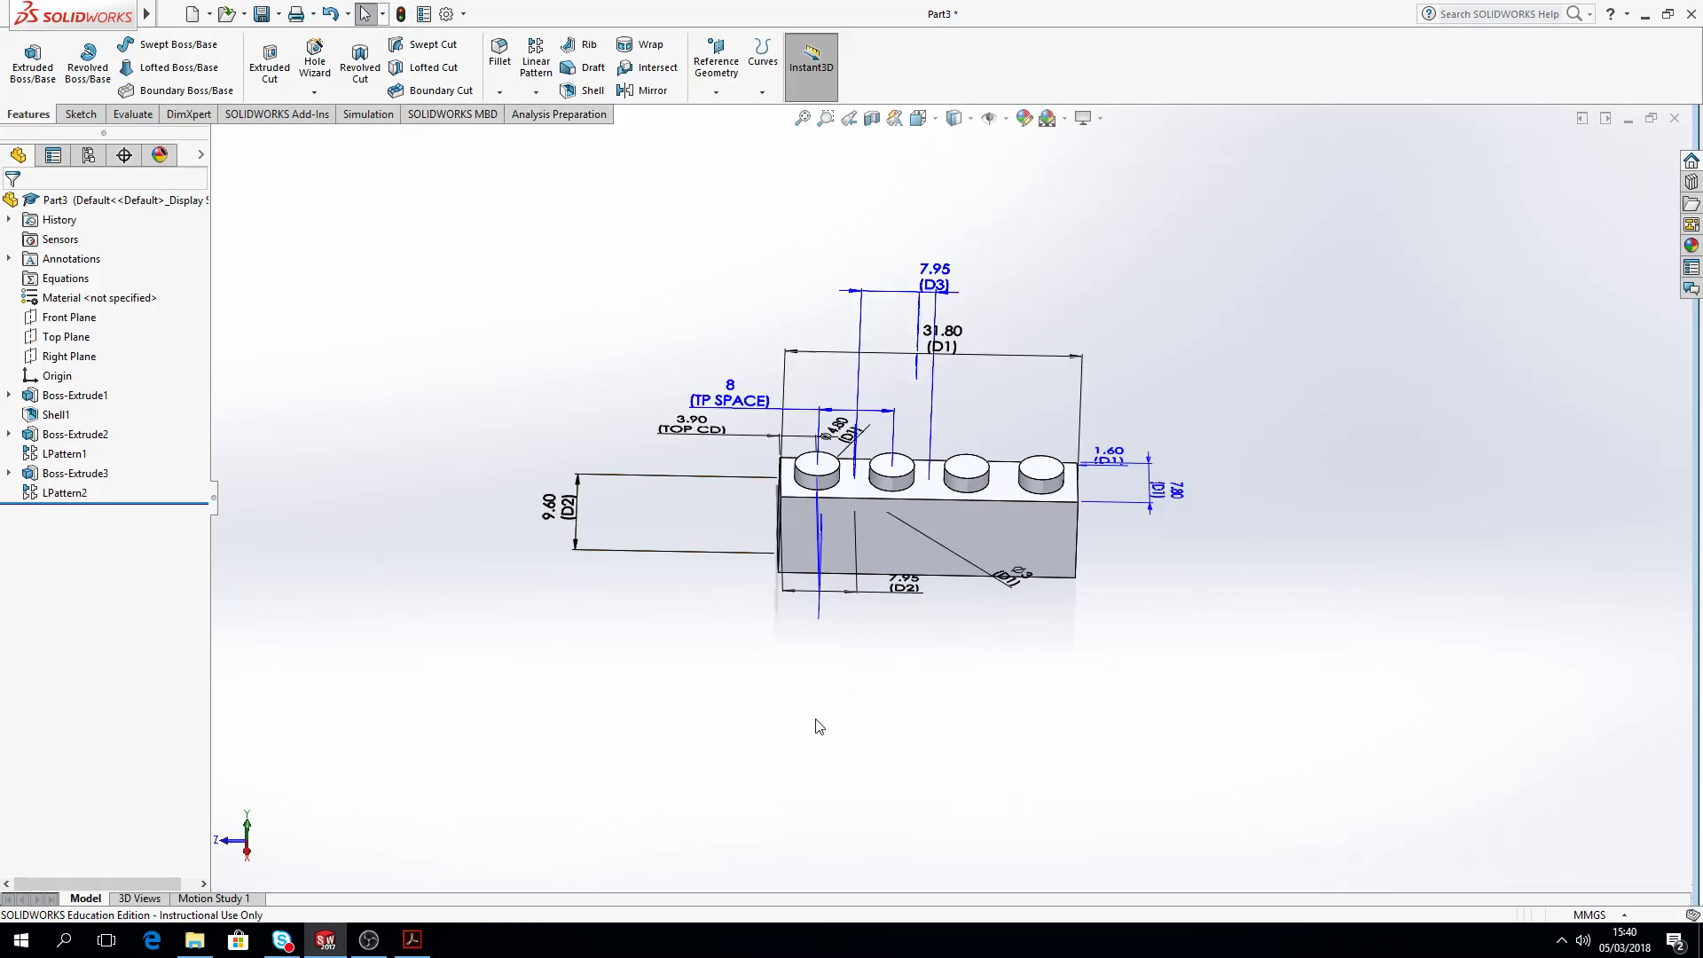
middle_click_drag(895, 724, 829, 715)
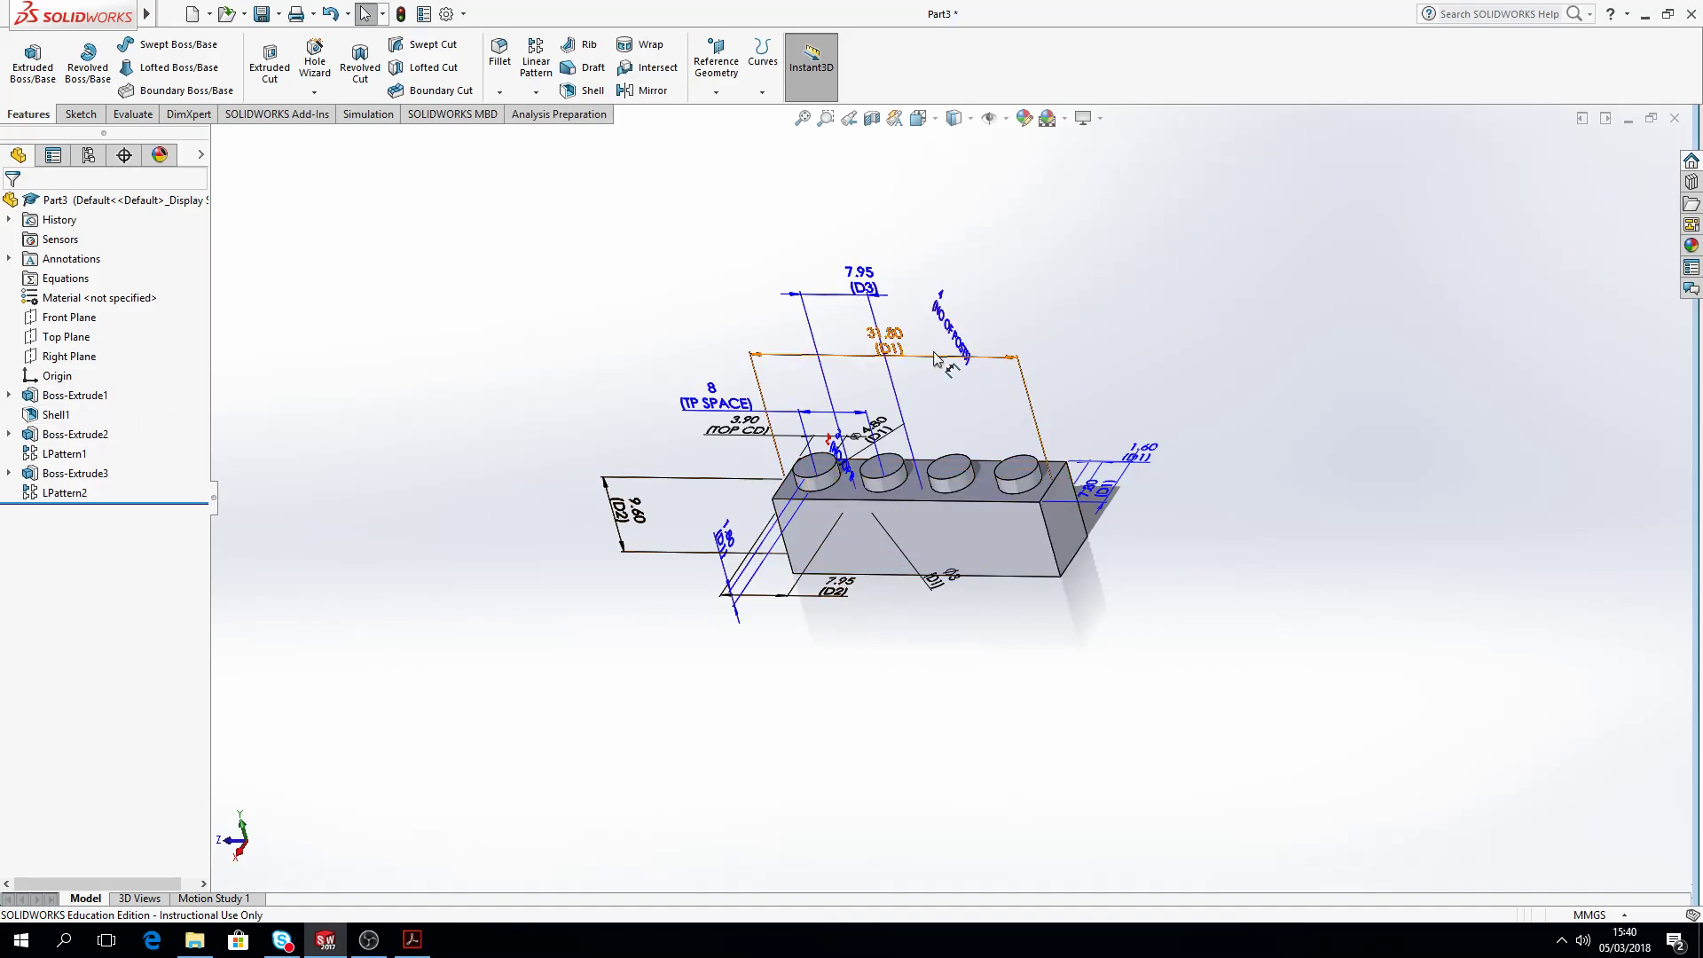
left_click_drag(897, 339, 856, 190)
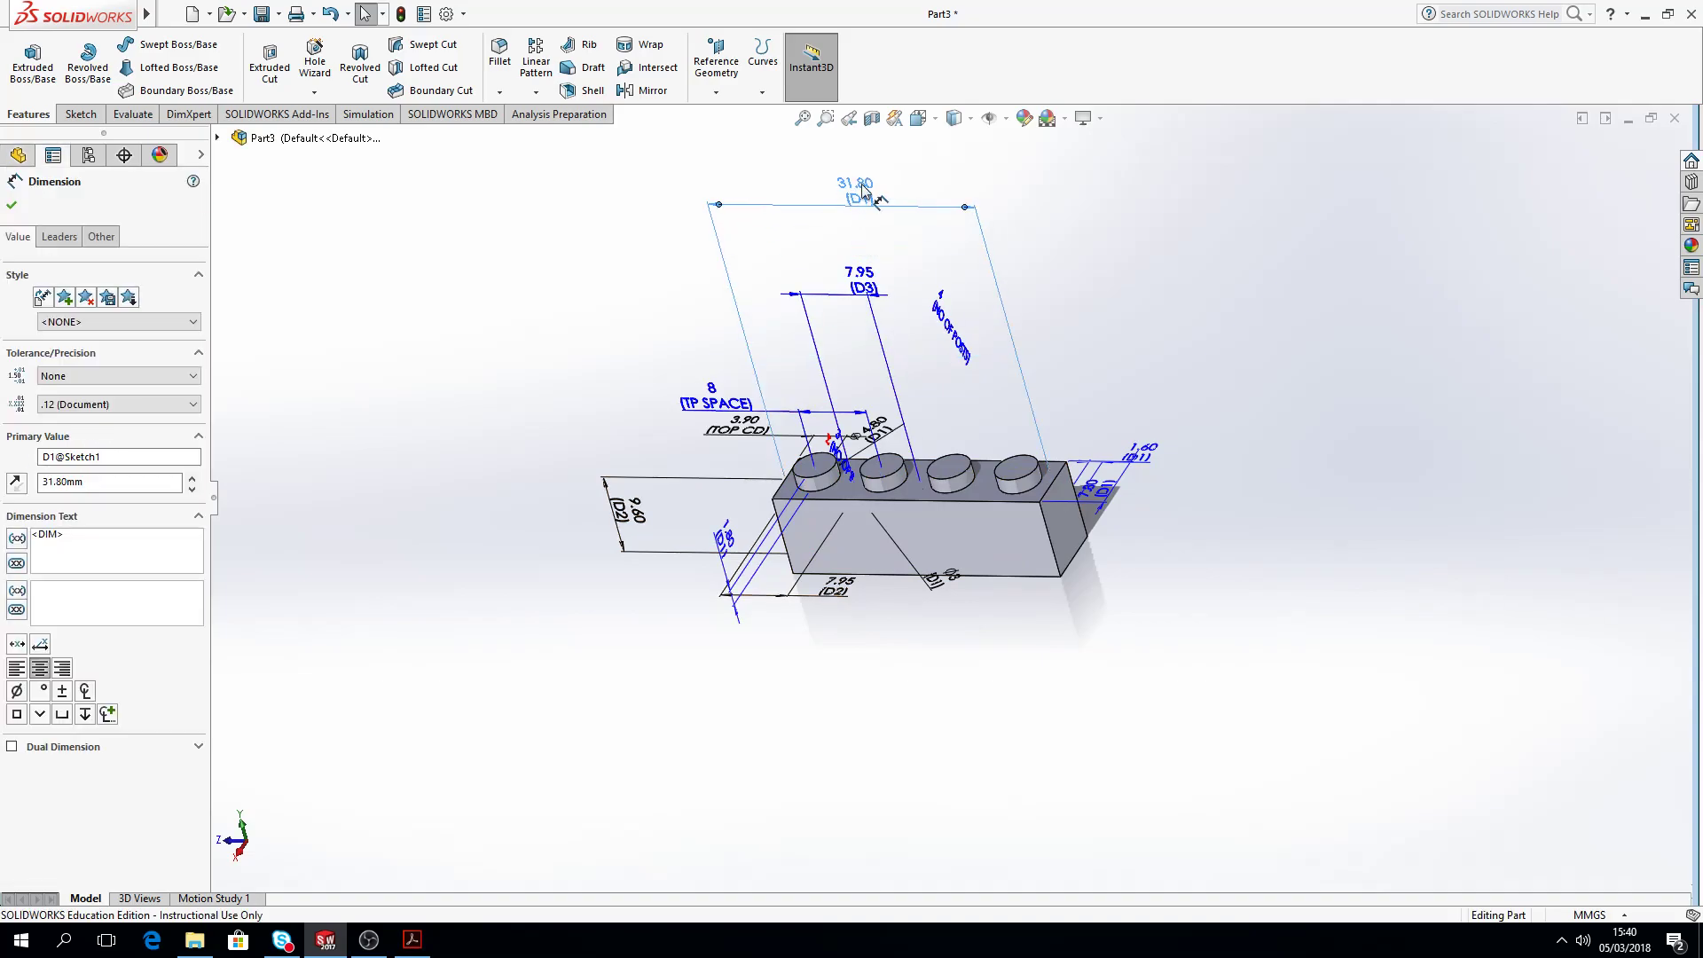
left_click(119, 456)
key("BackSpace")
type("length")
left_click(11, 205)
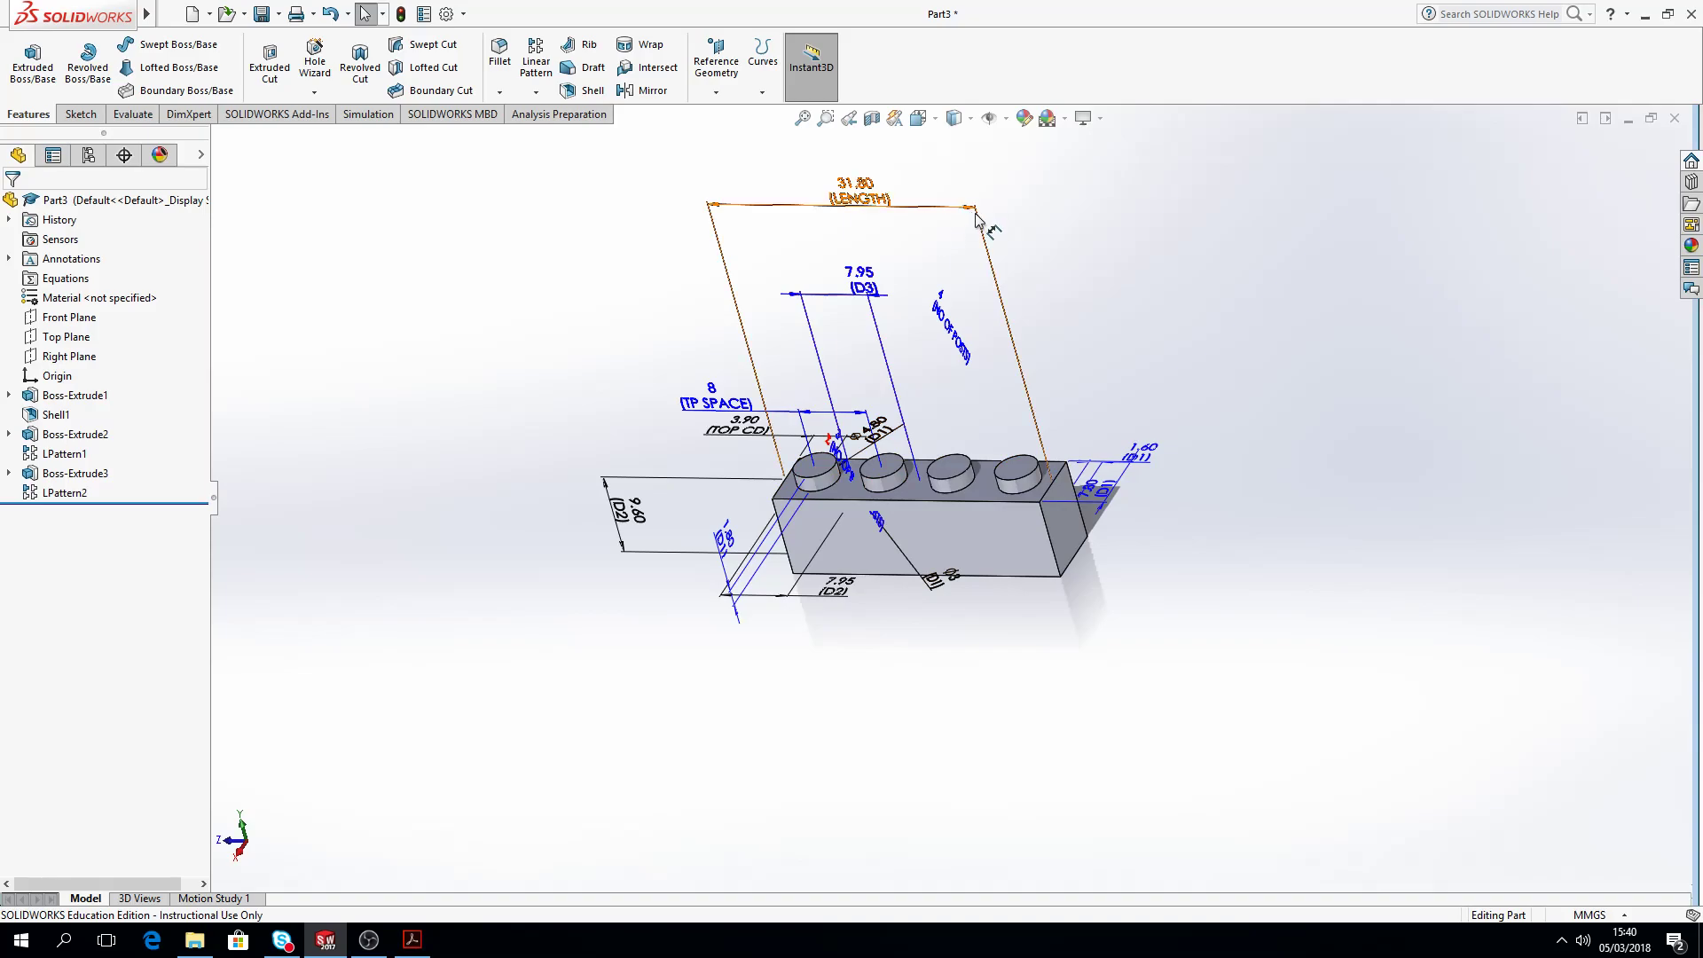
Step: Start an equation for the LENGTH dimension with the bracketed term ('TOP CD@Sketch2'*2)
left_click(862, 190)
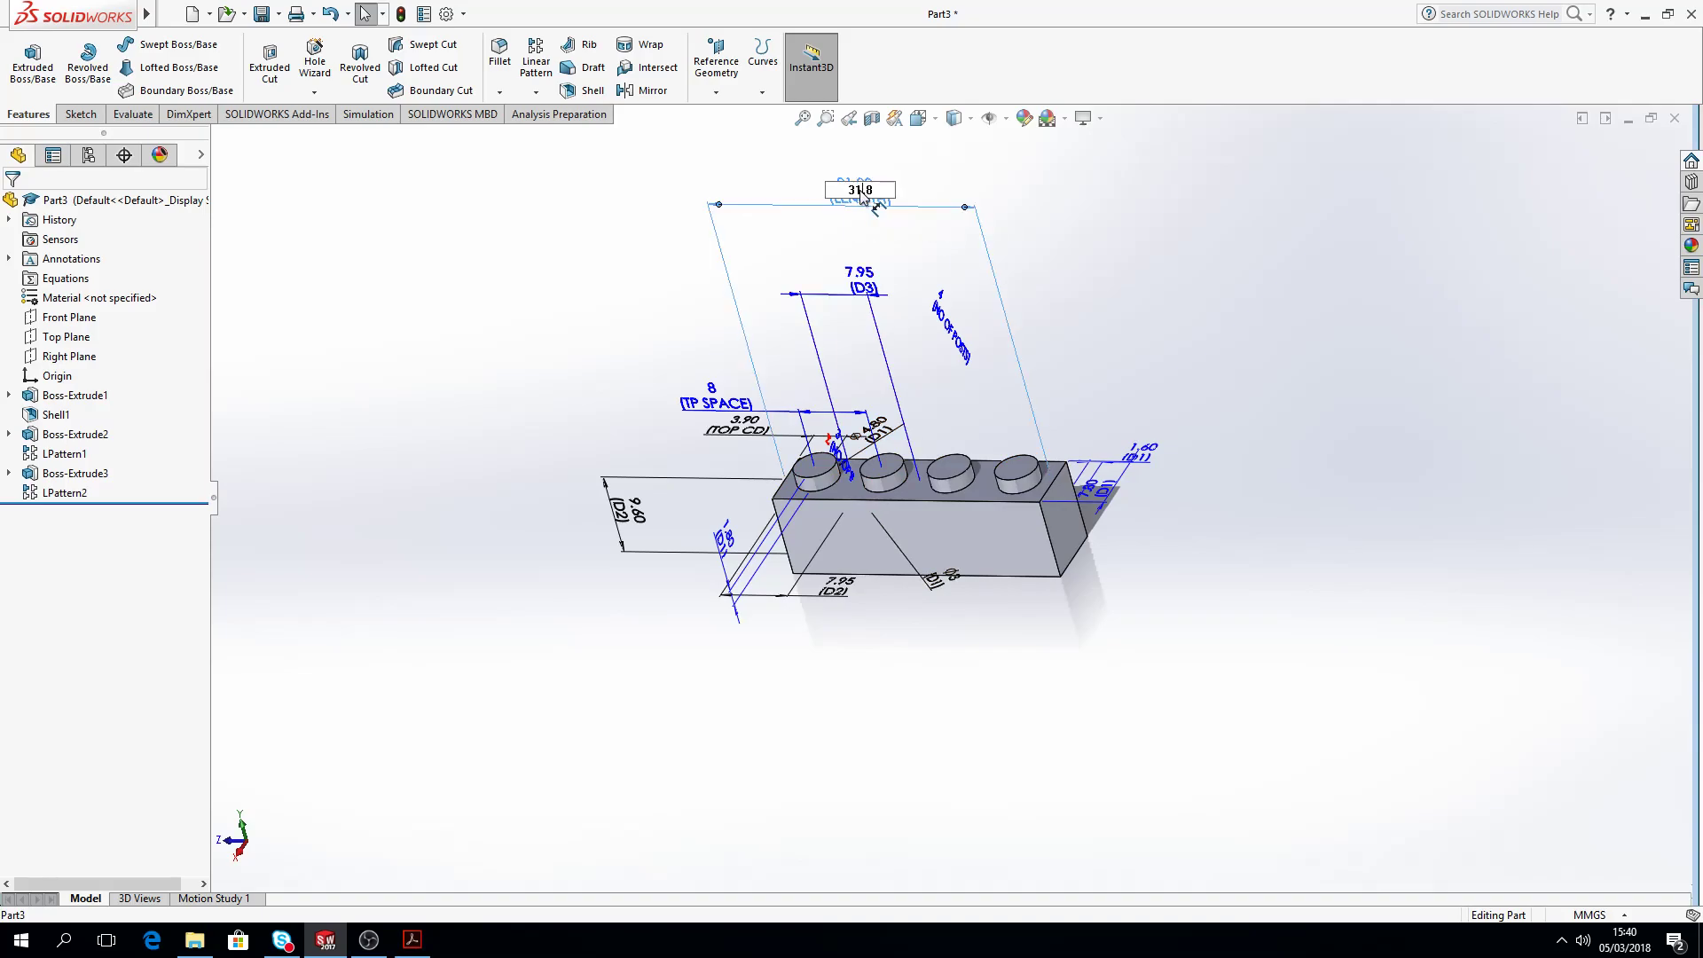
double_click(859, 189)
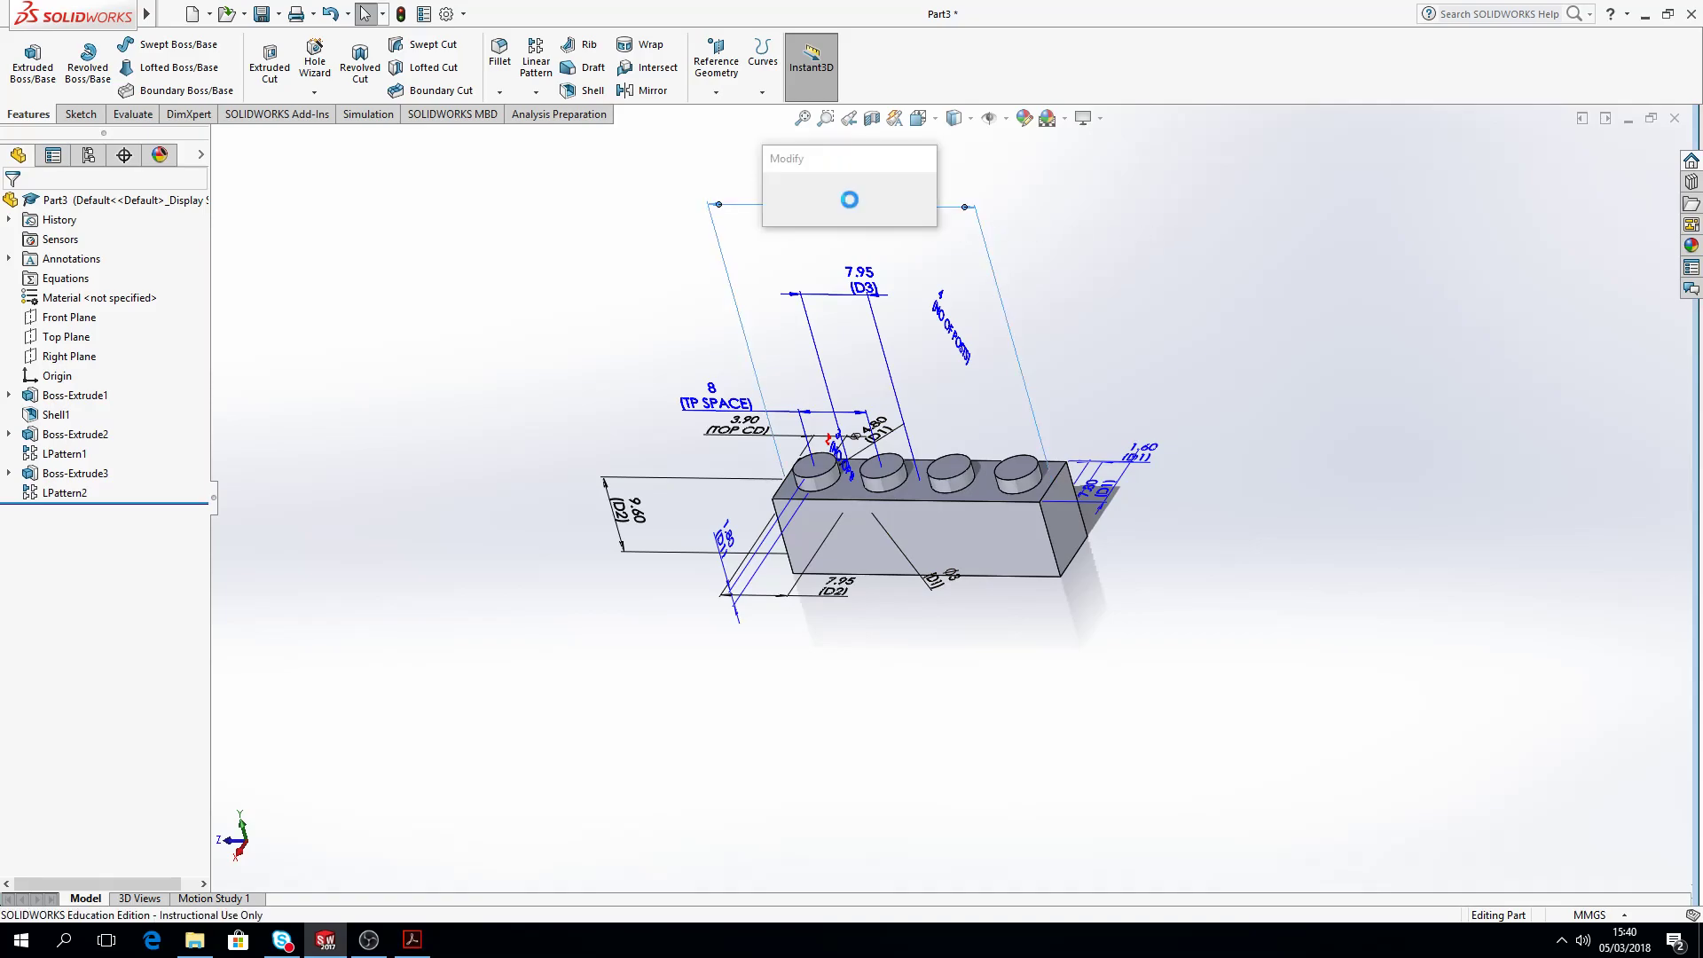
key("BackSpace")
type("=")
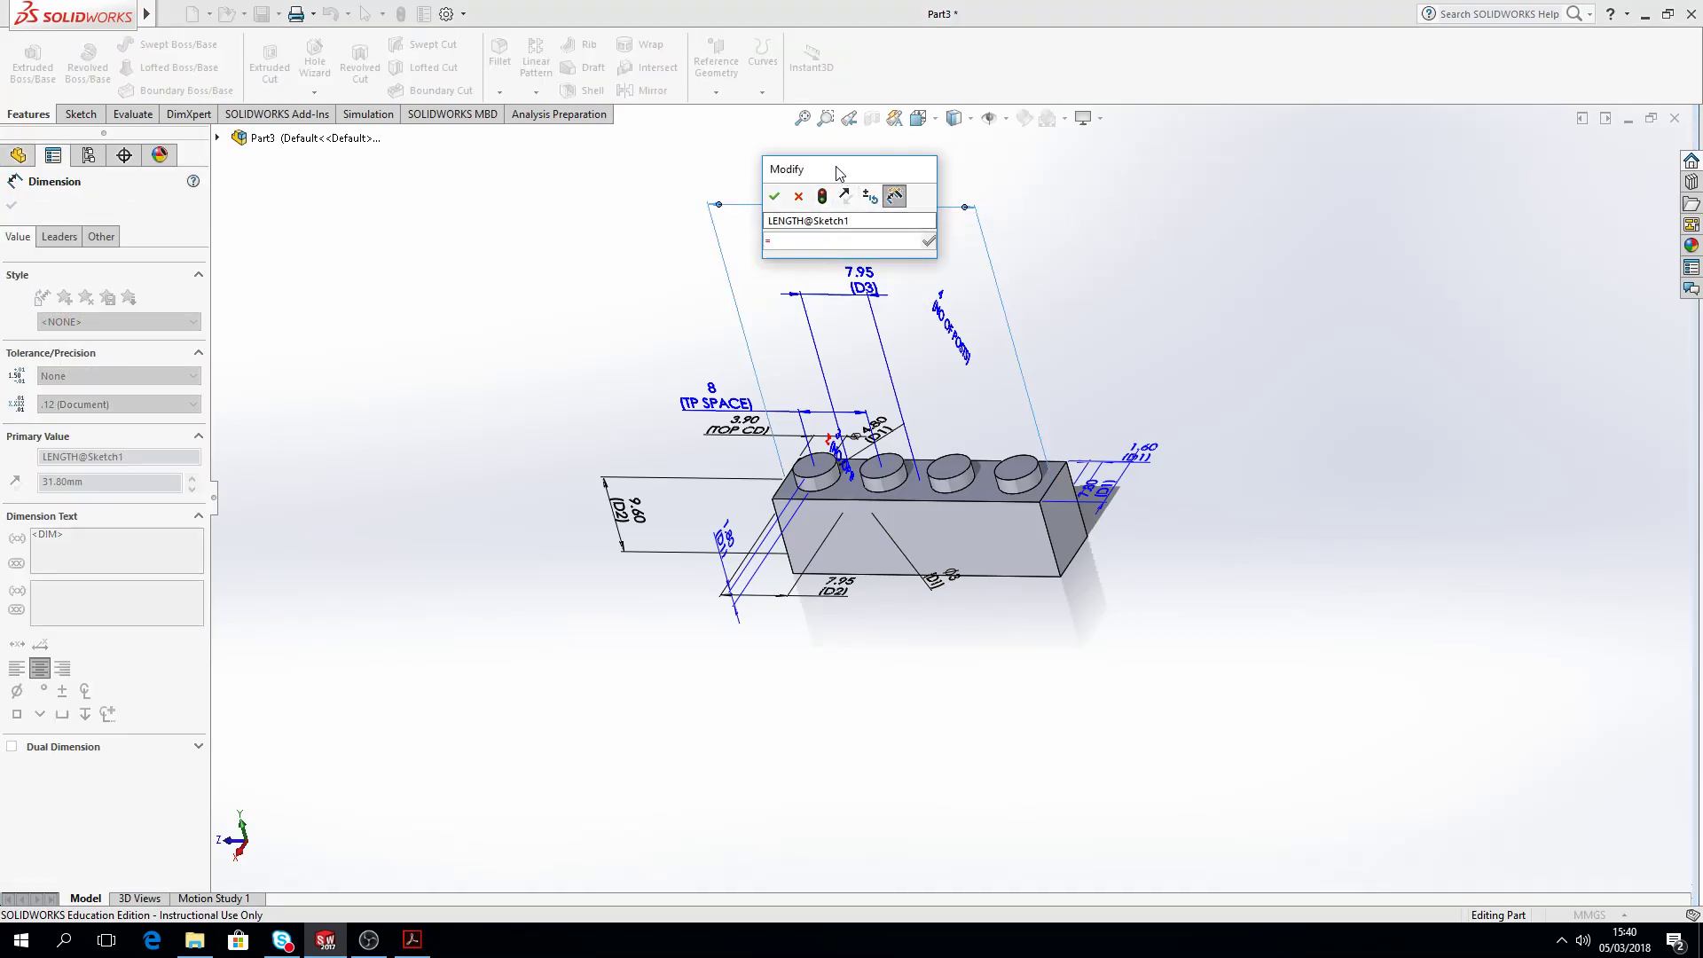
left_click_drag(887, 167, 406, 173)
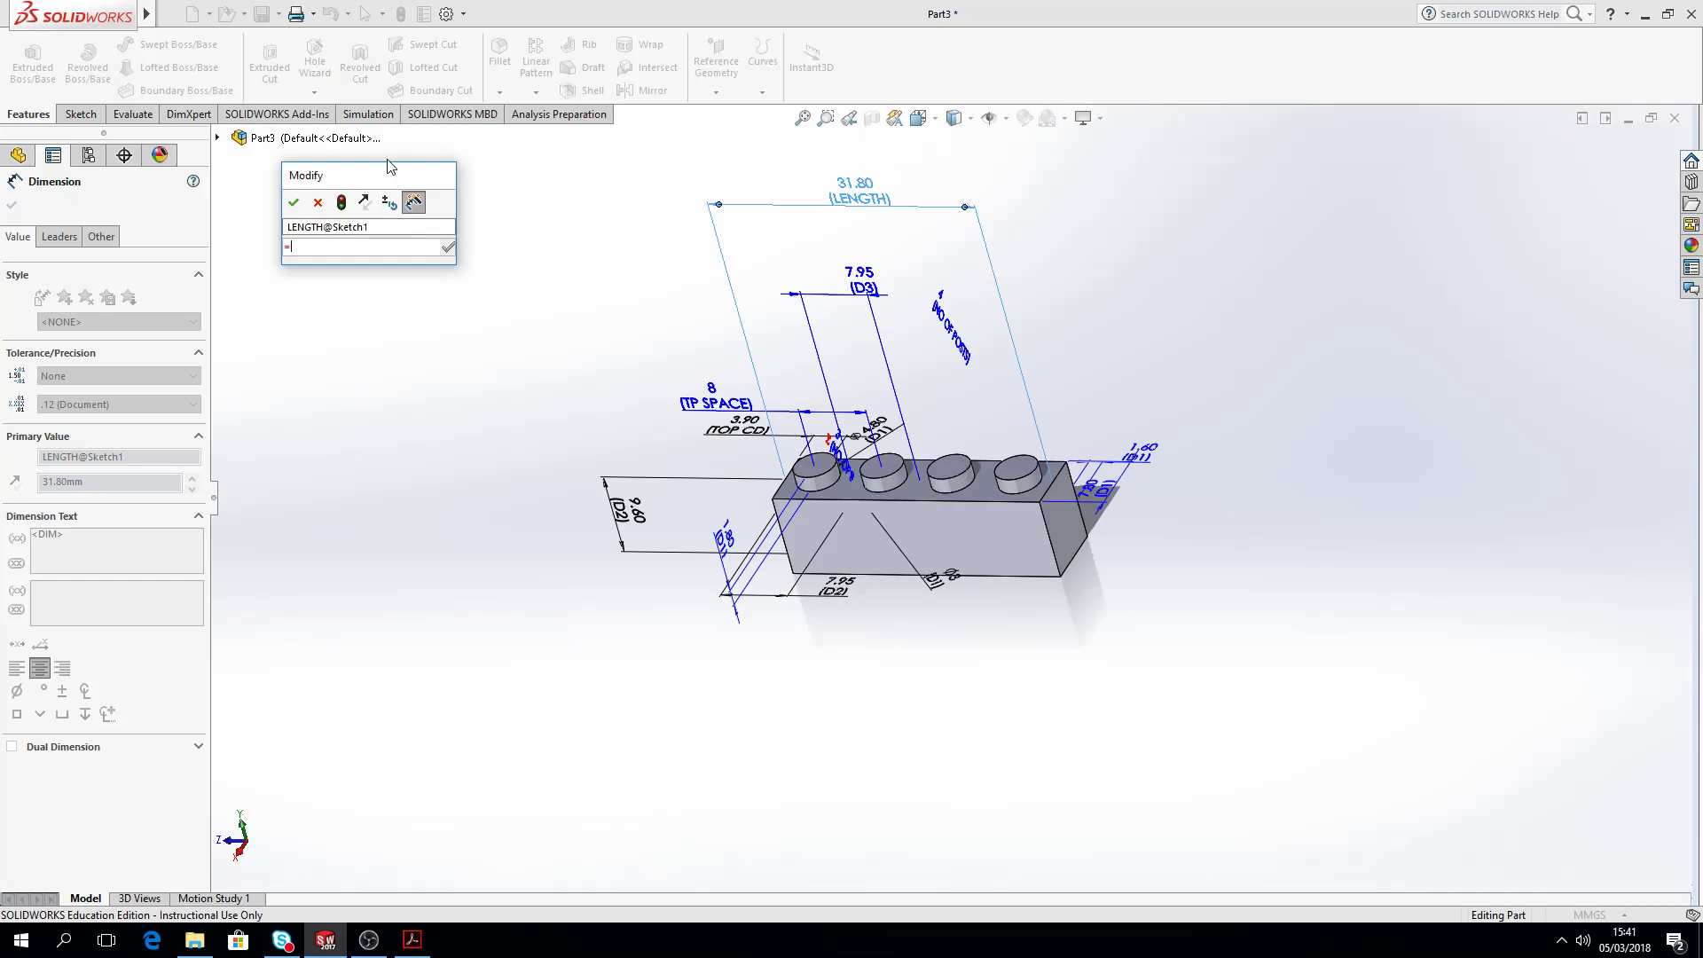
left_click(743, 434)
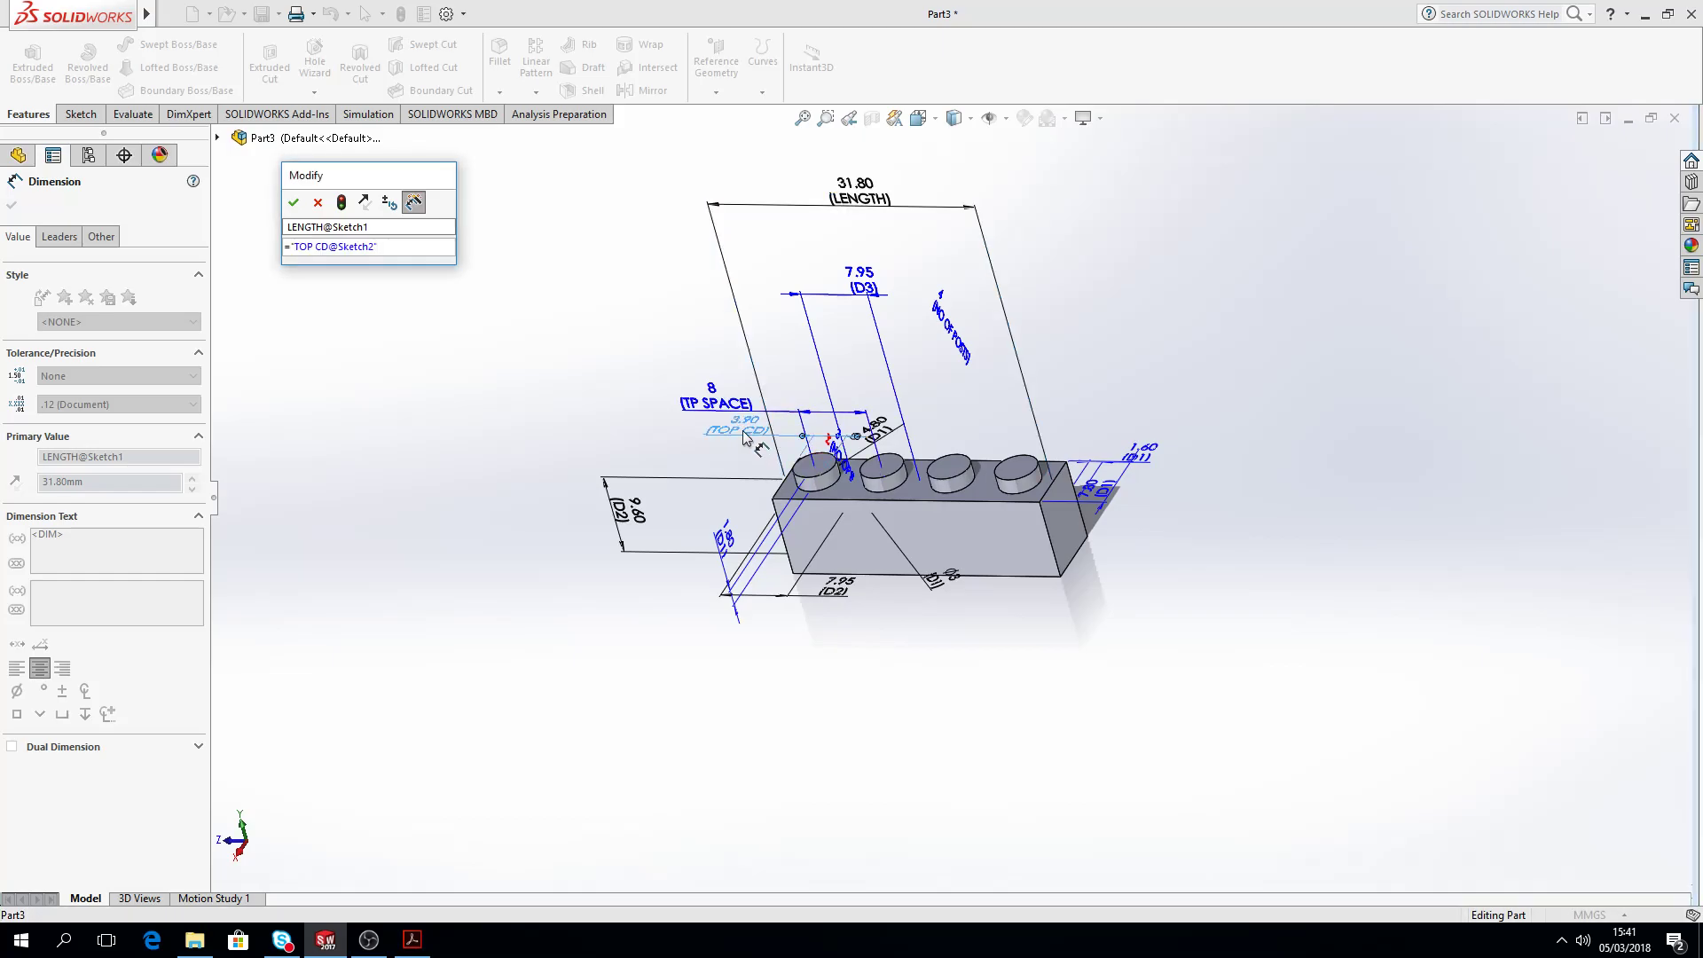
type("*2")
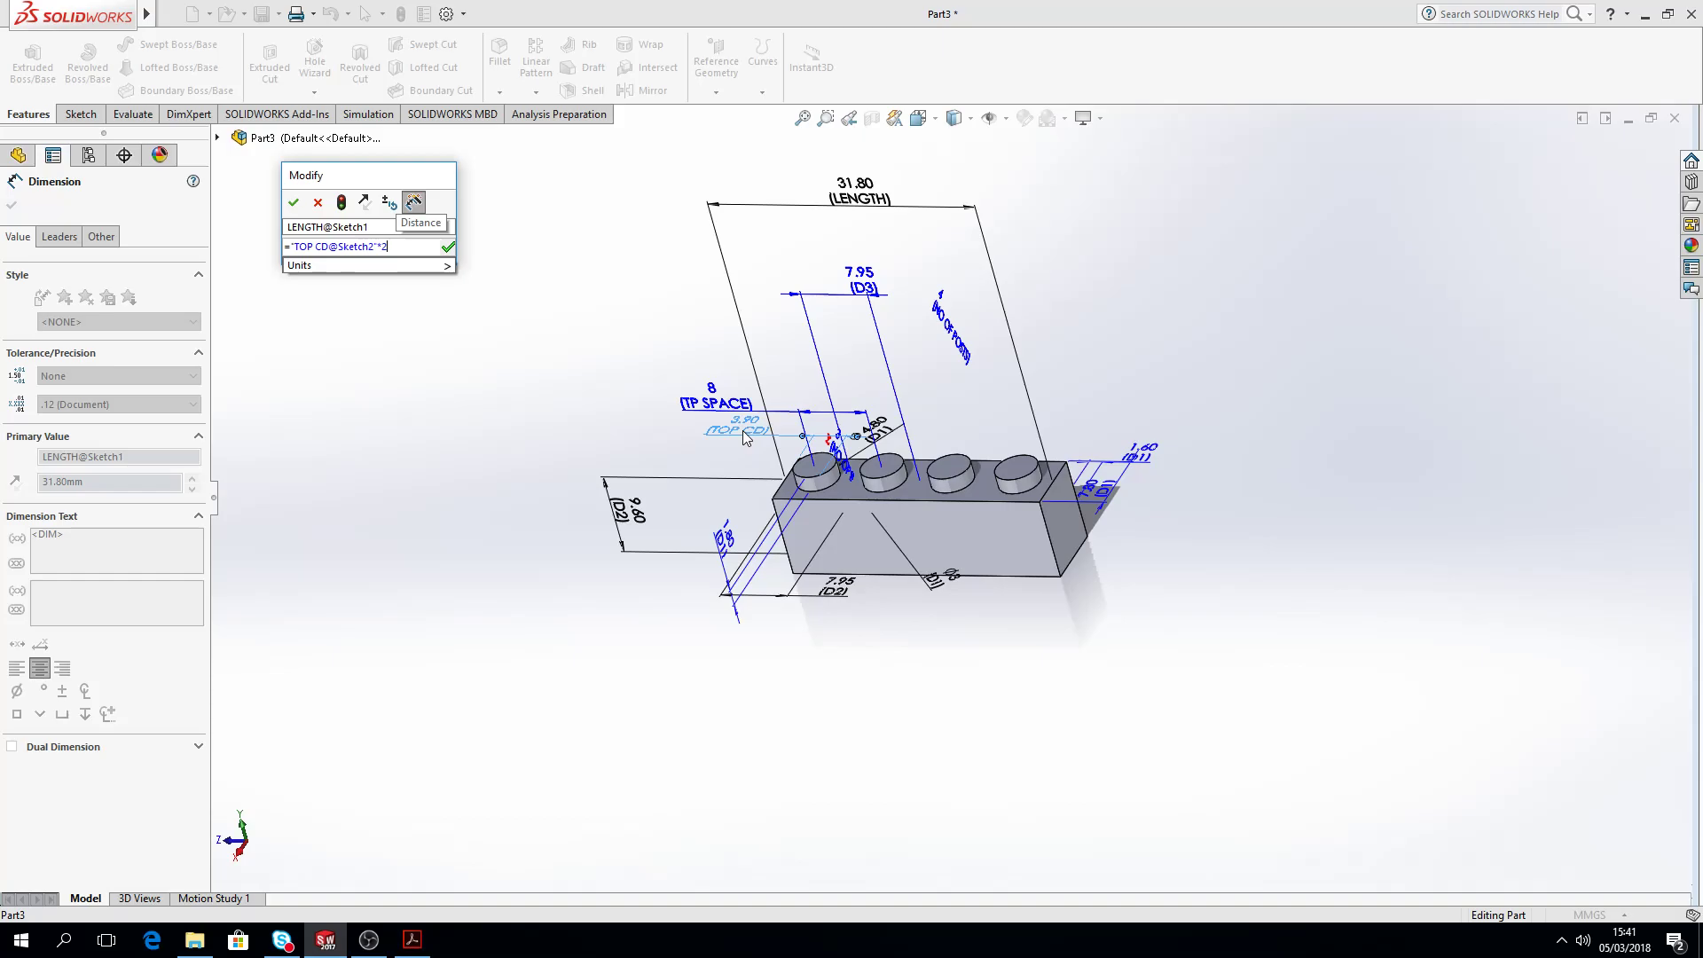
type(")")
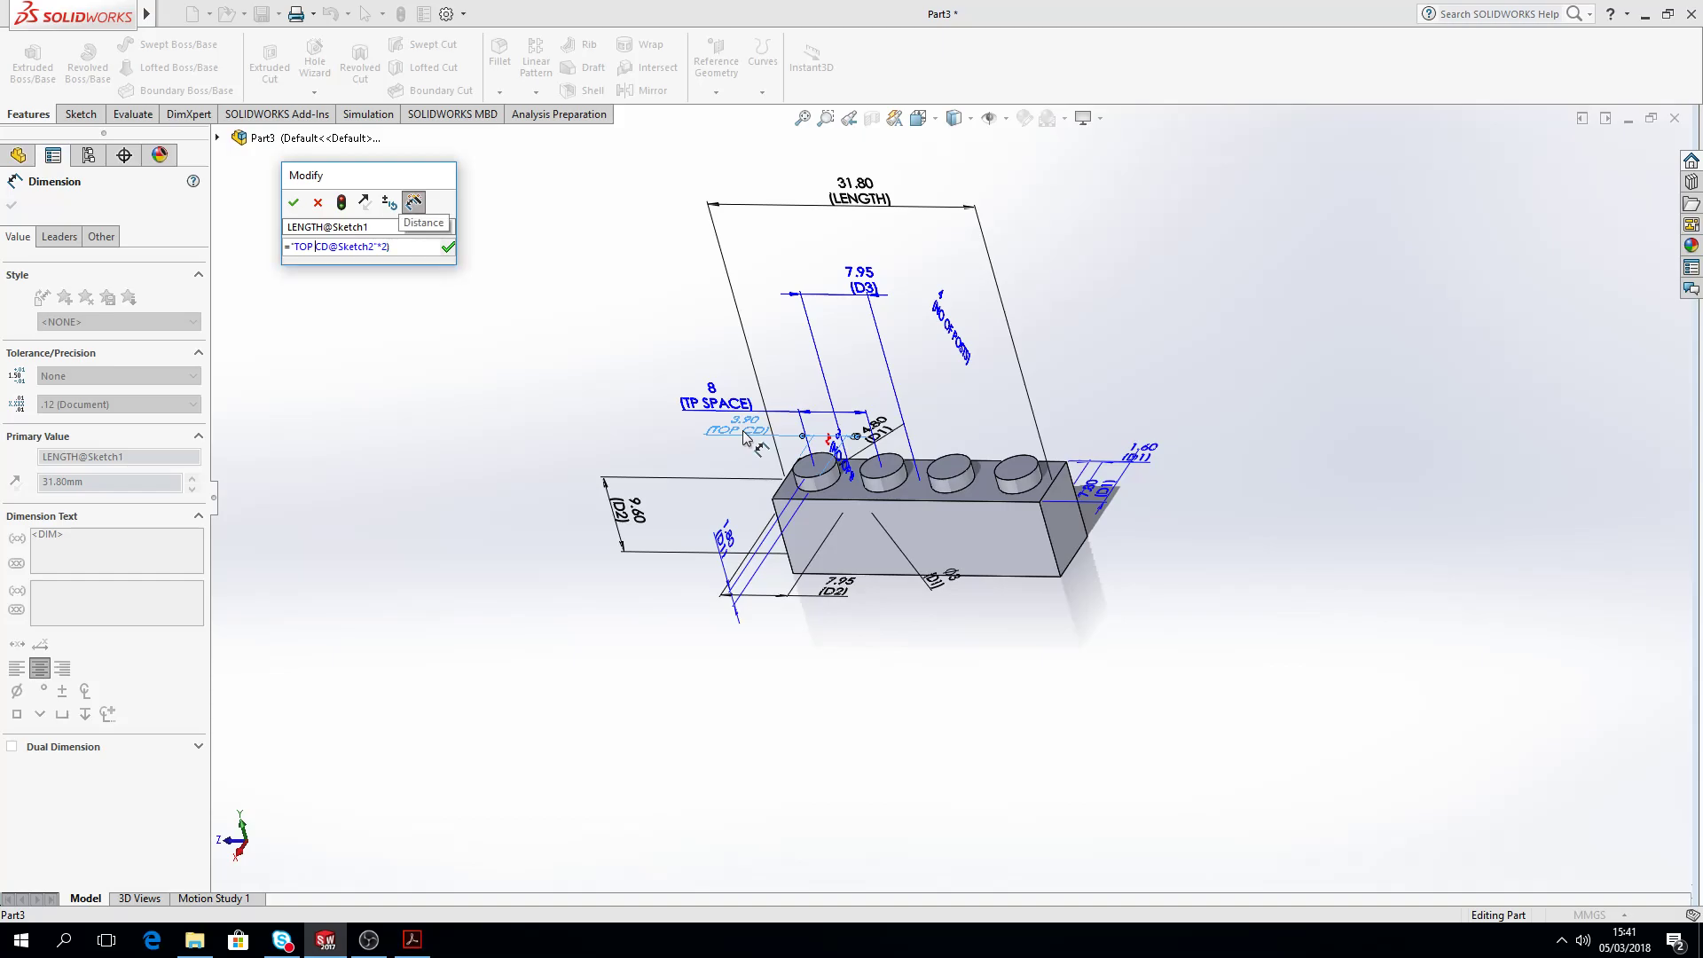
key("Home")
key("Right")
type("(")
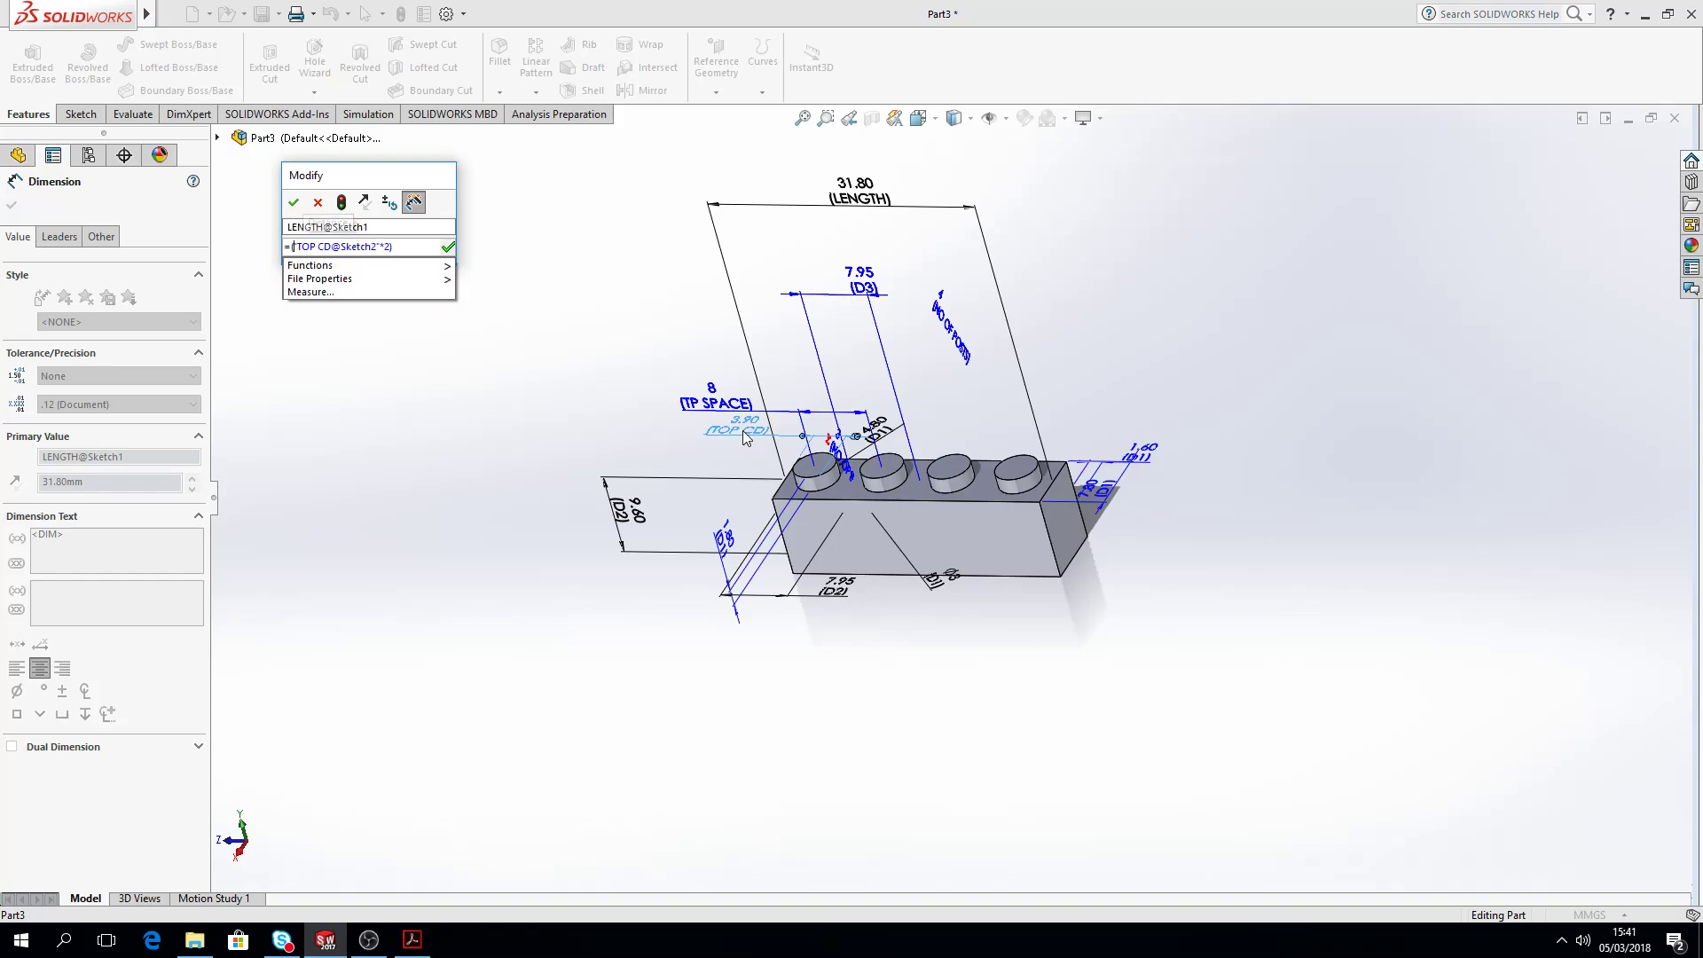
key("End")
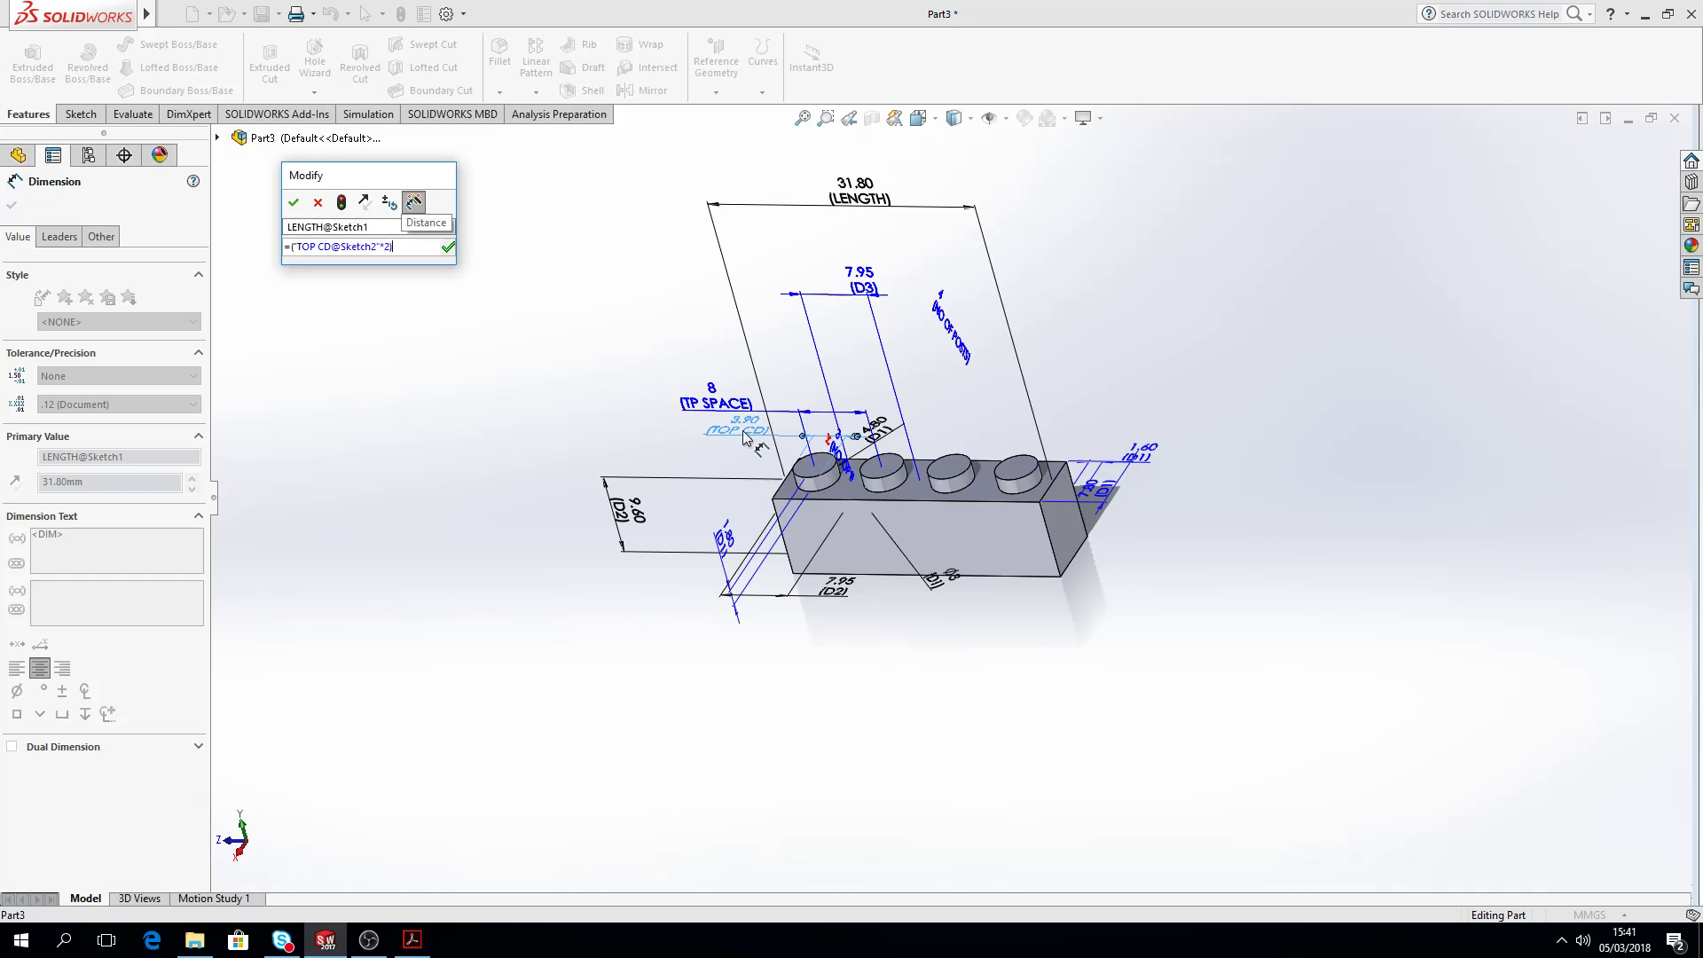
Step: Extend the LENGTH equation with the bracketed stud-count term +('NO OF POSTS@LPattern1'-1) followed by a multiplication sign
type("+(")
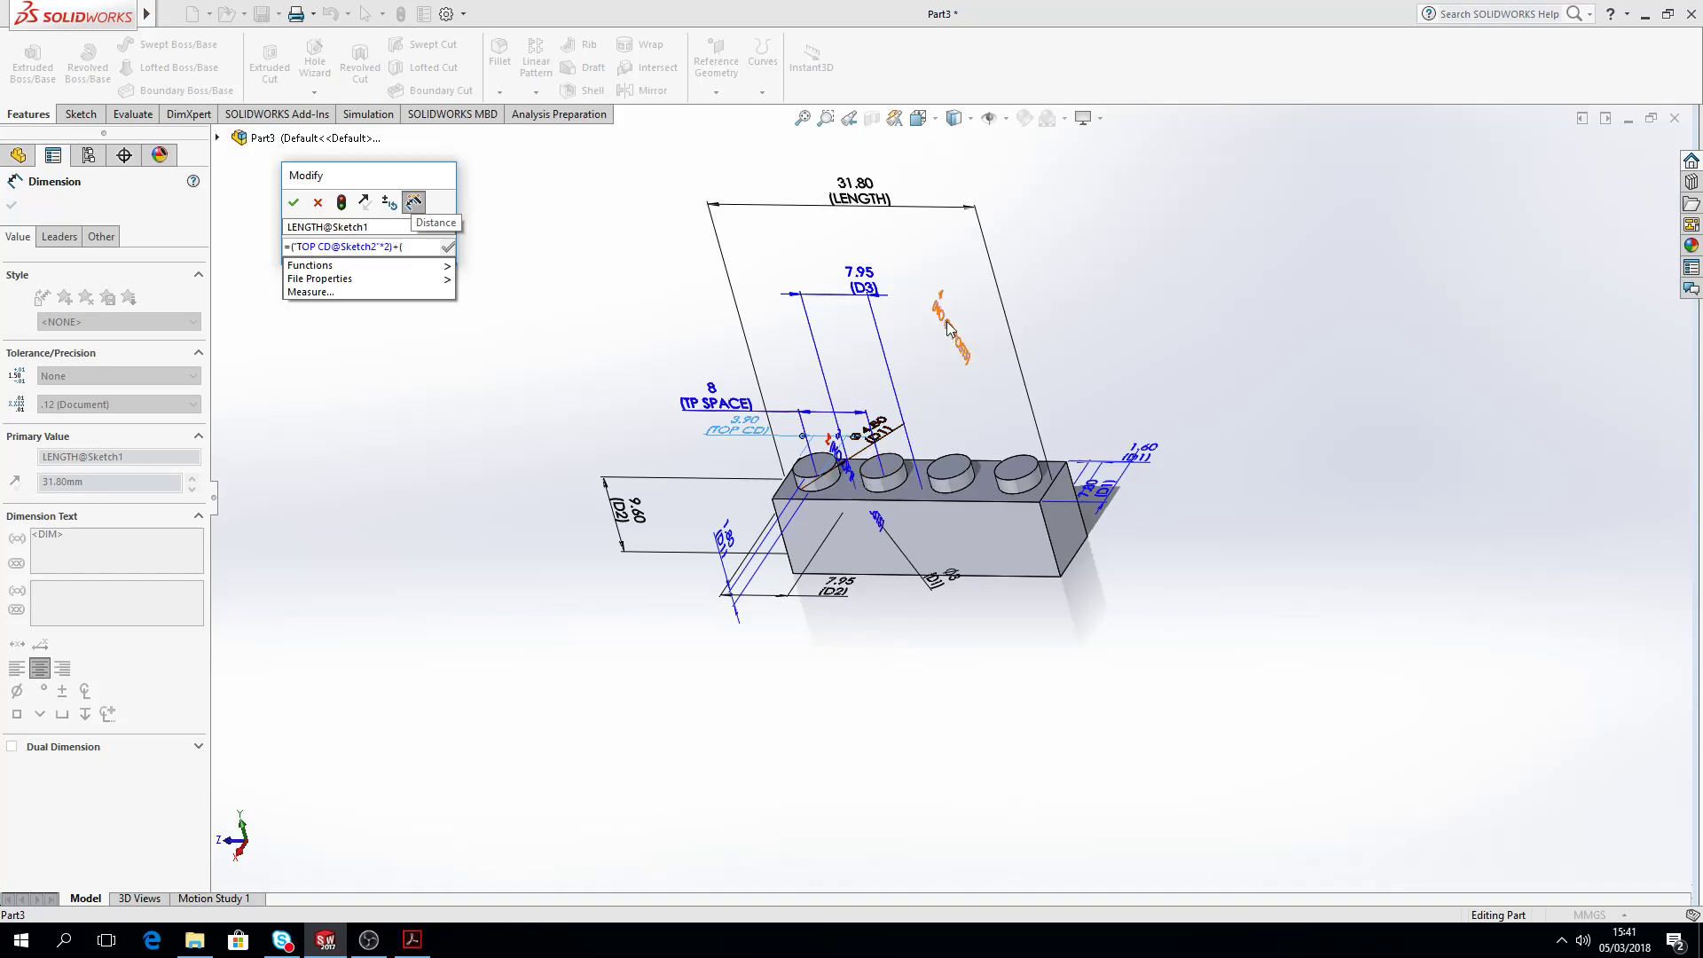
left_click(948, 328)
type("-1")
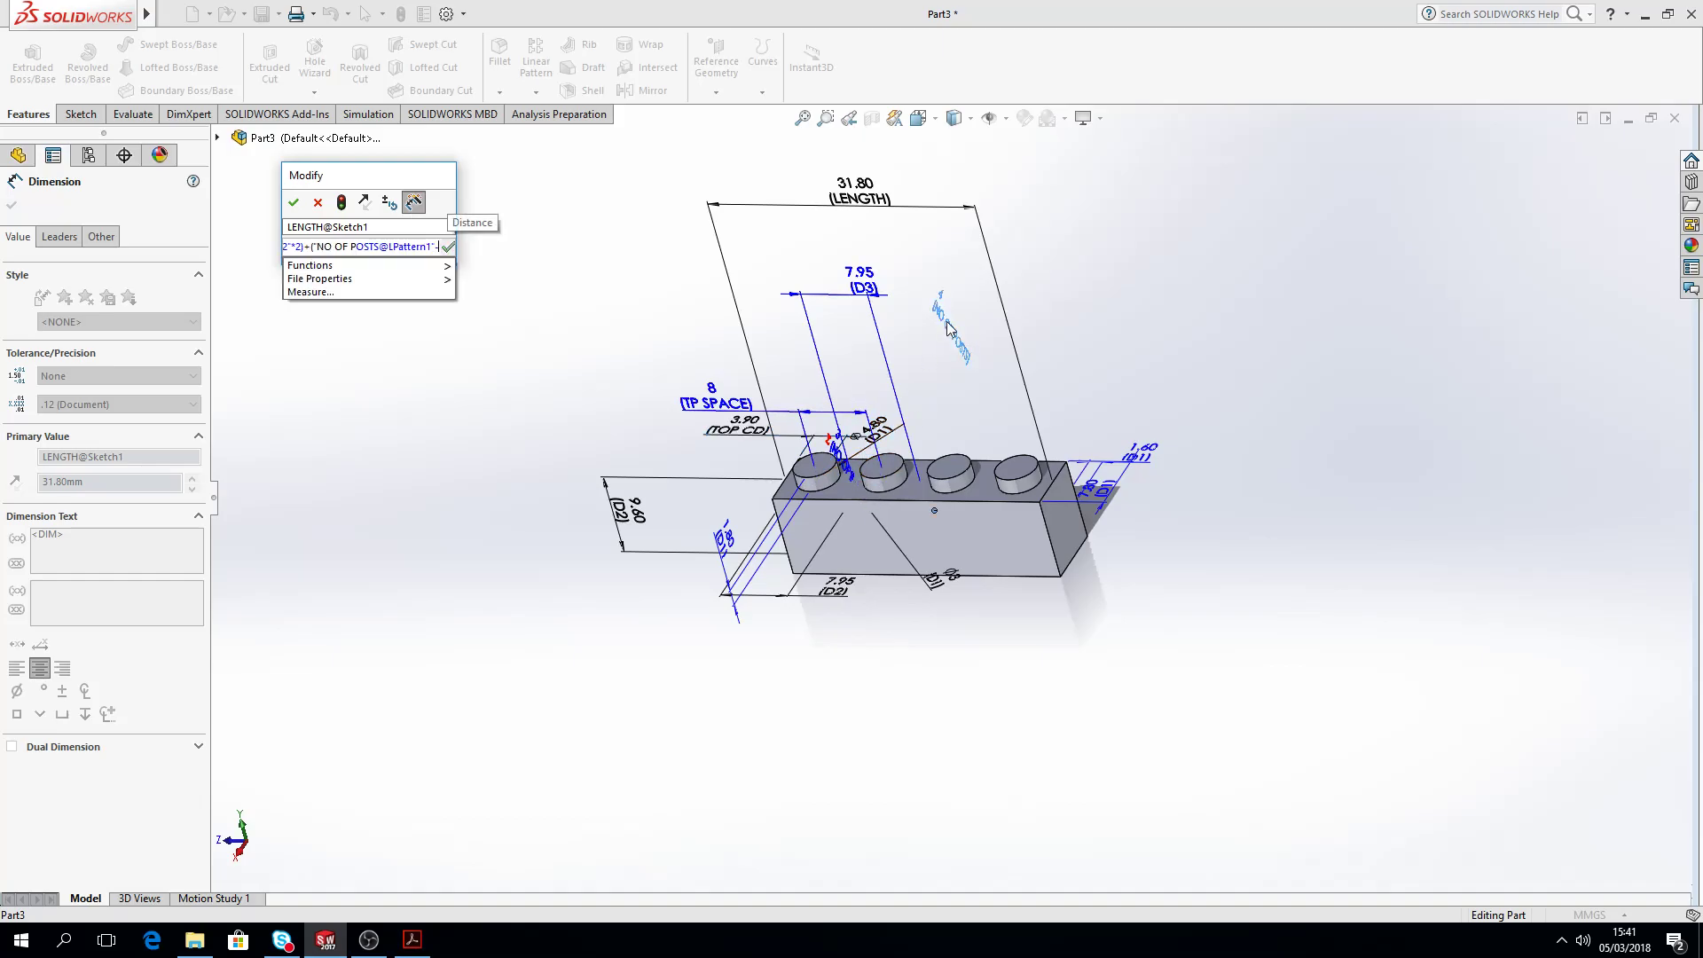
type(")")
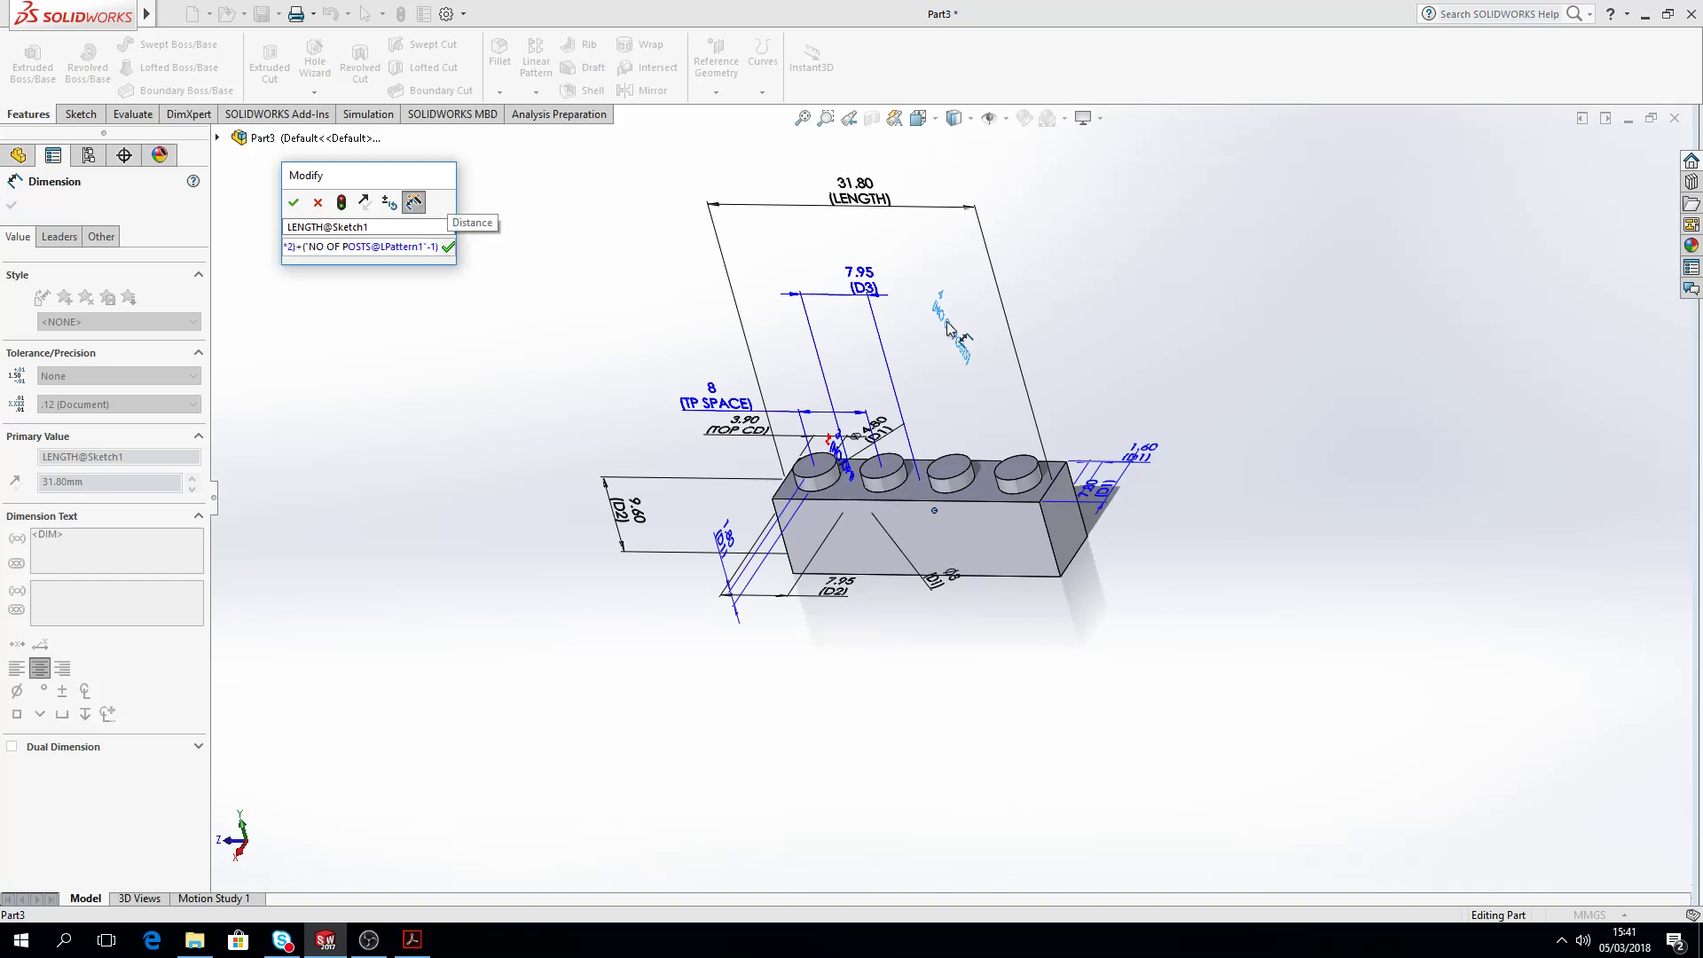
type("*")
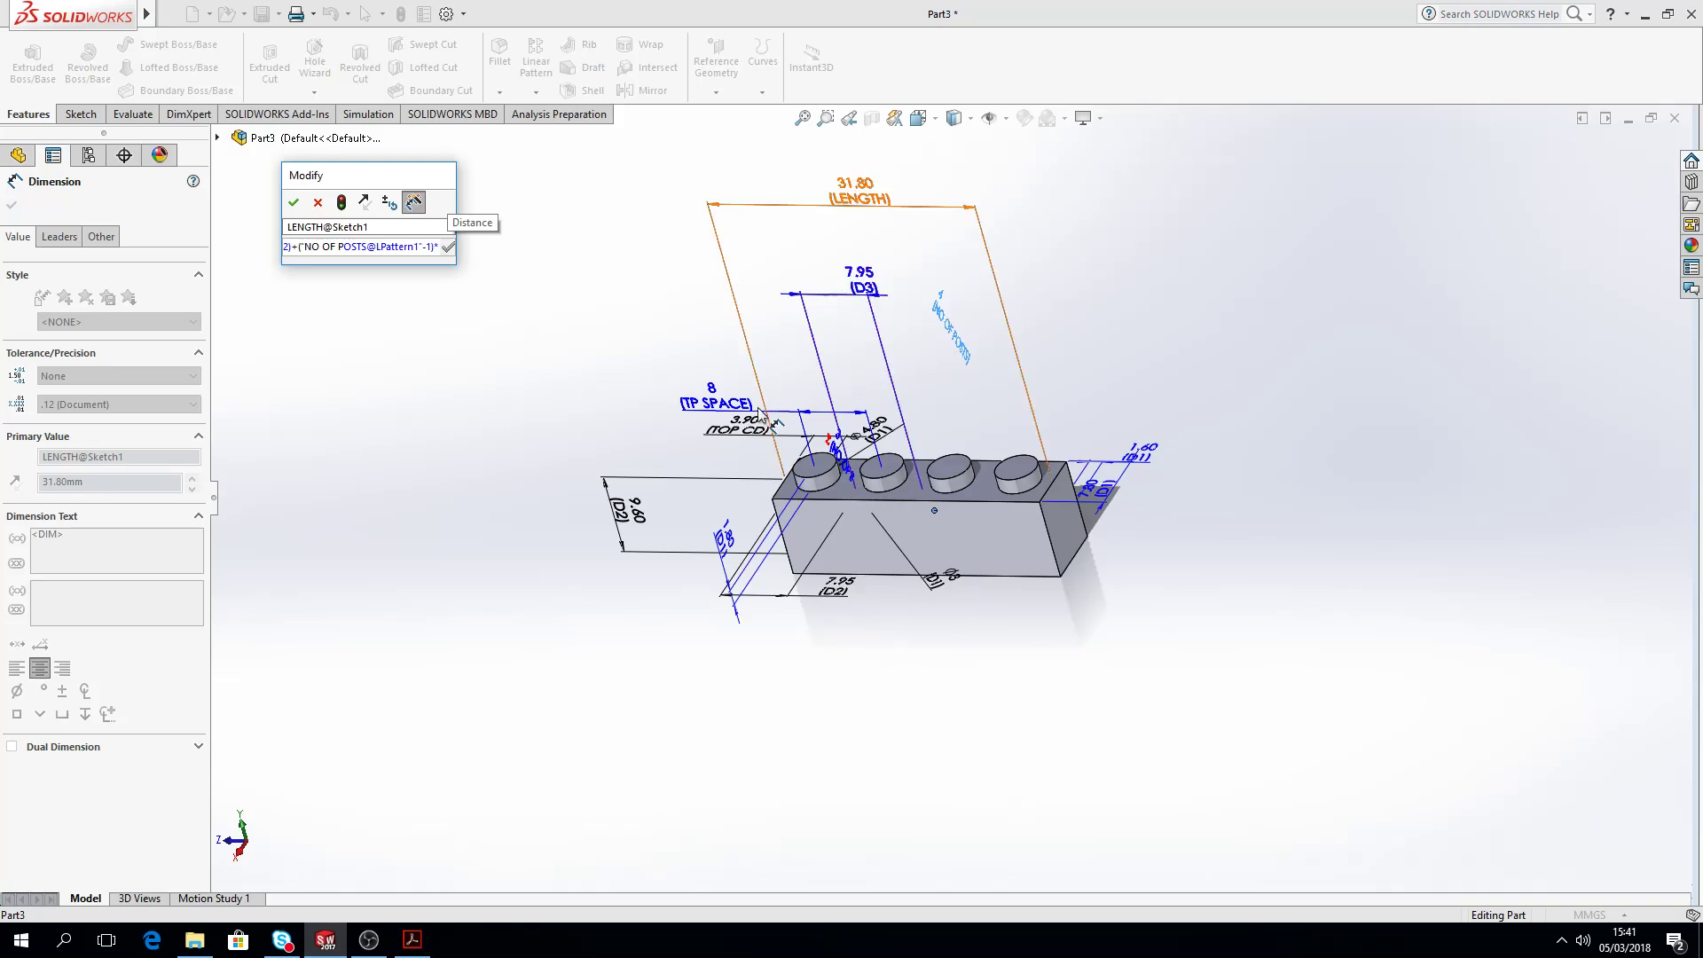
Step: Complete the LENGTH equation by multiplying the stud-count term by 'TP SPACE@LPattern1', widening the Modify dialog to read it, and accept it
left_click(721, 395)
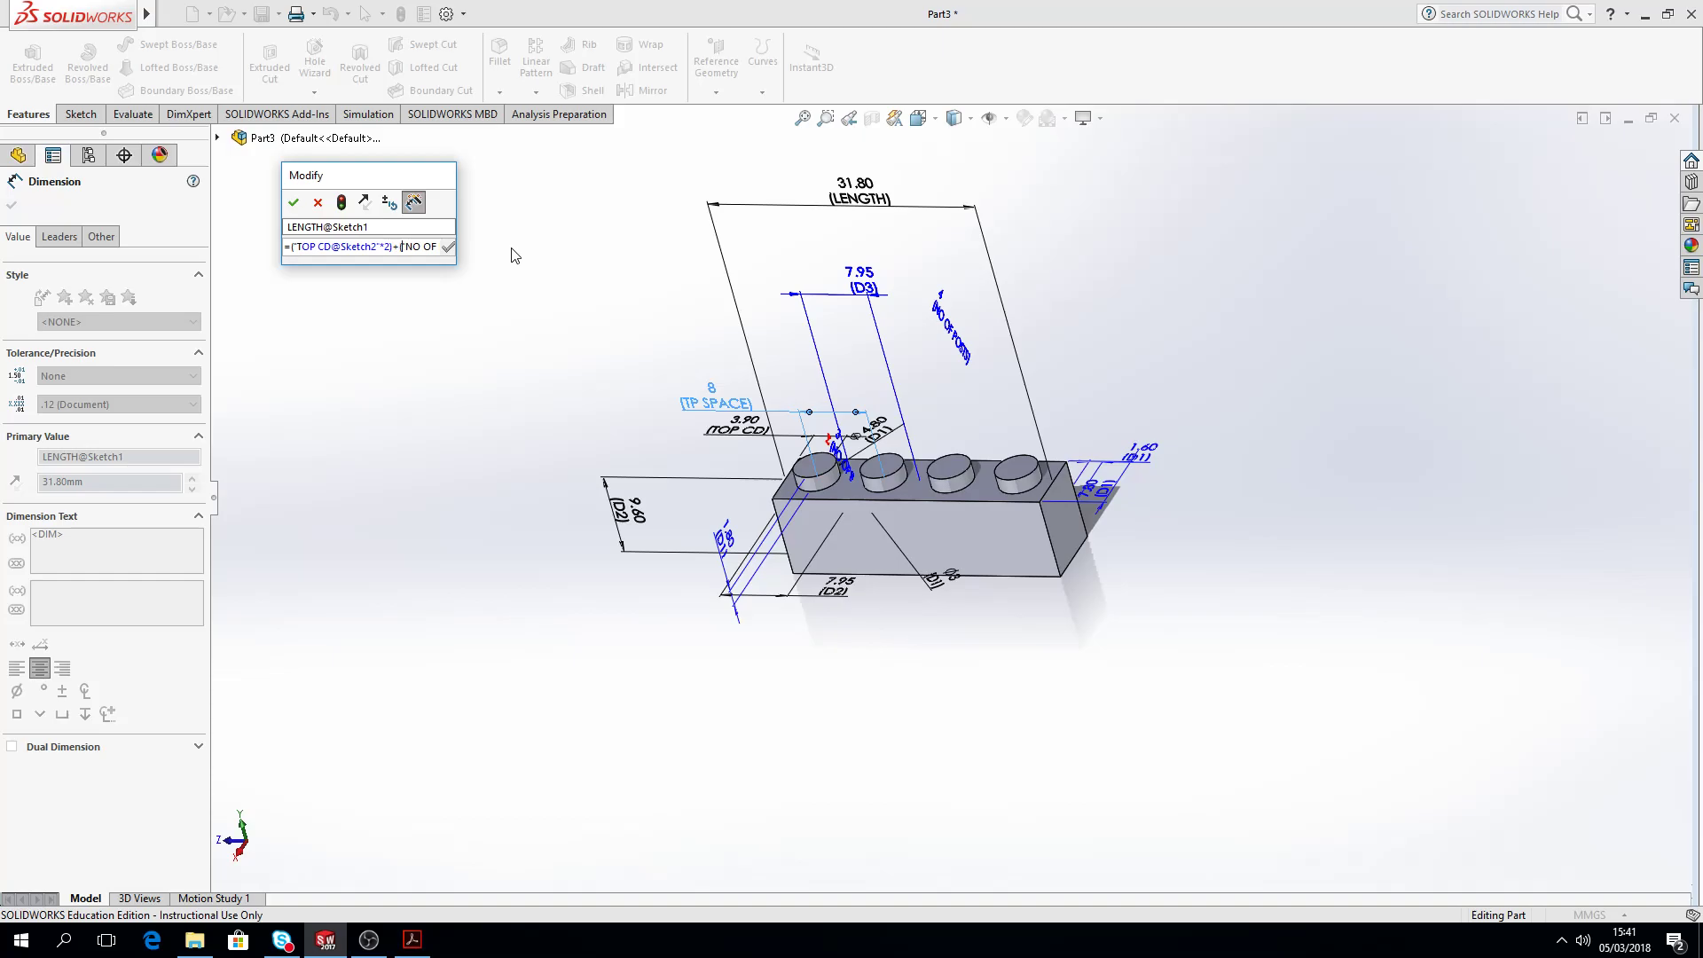
key("End")
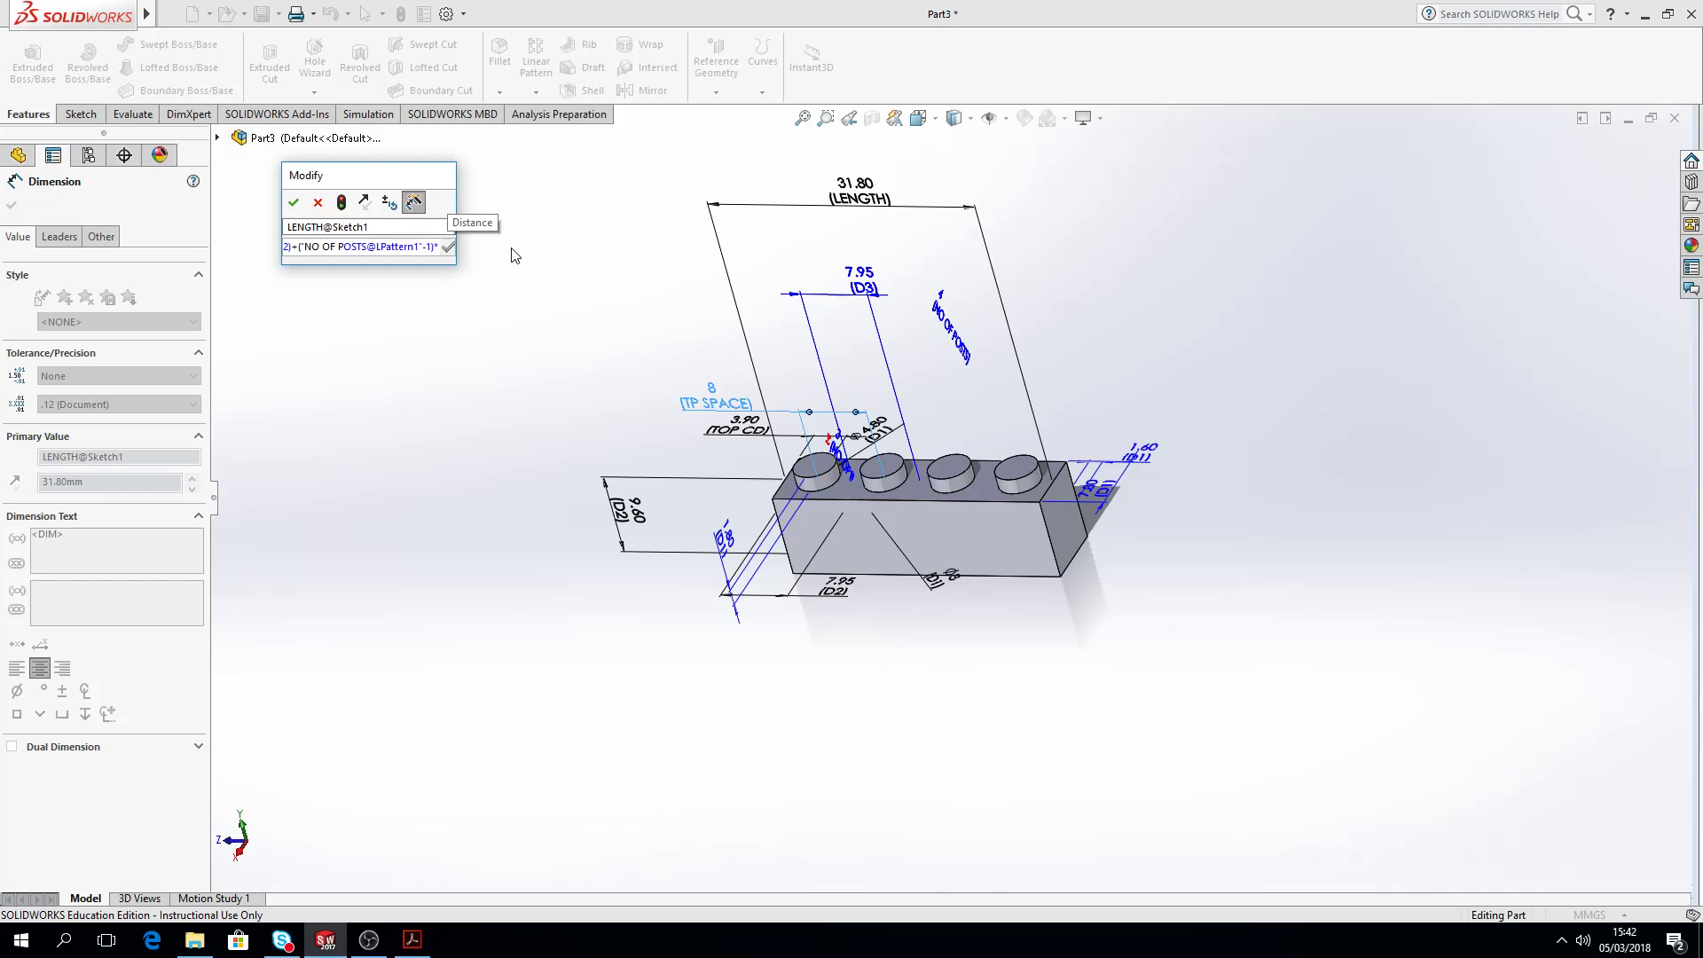
left_click(713, 392)
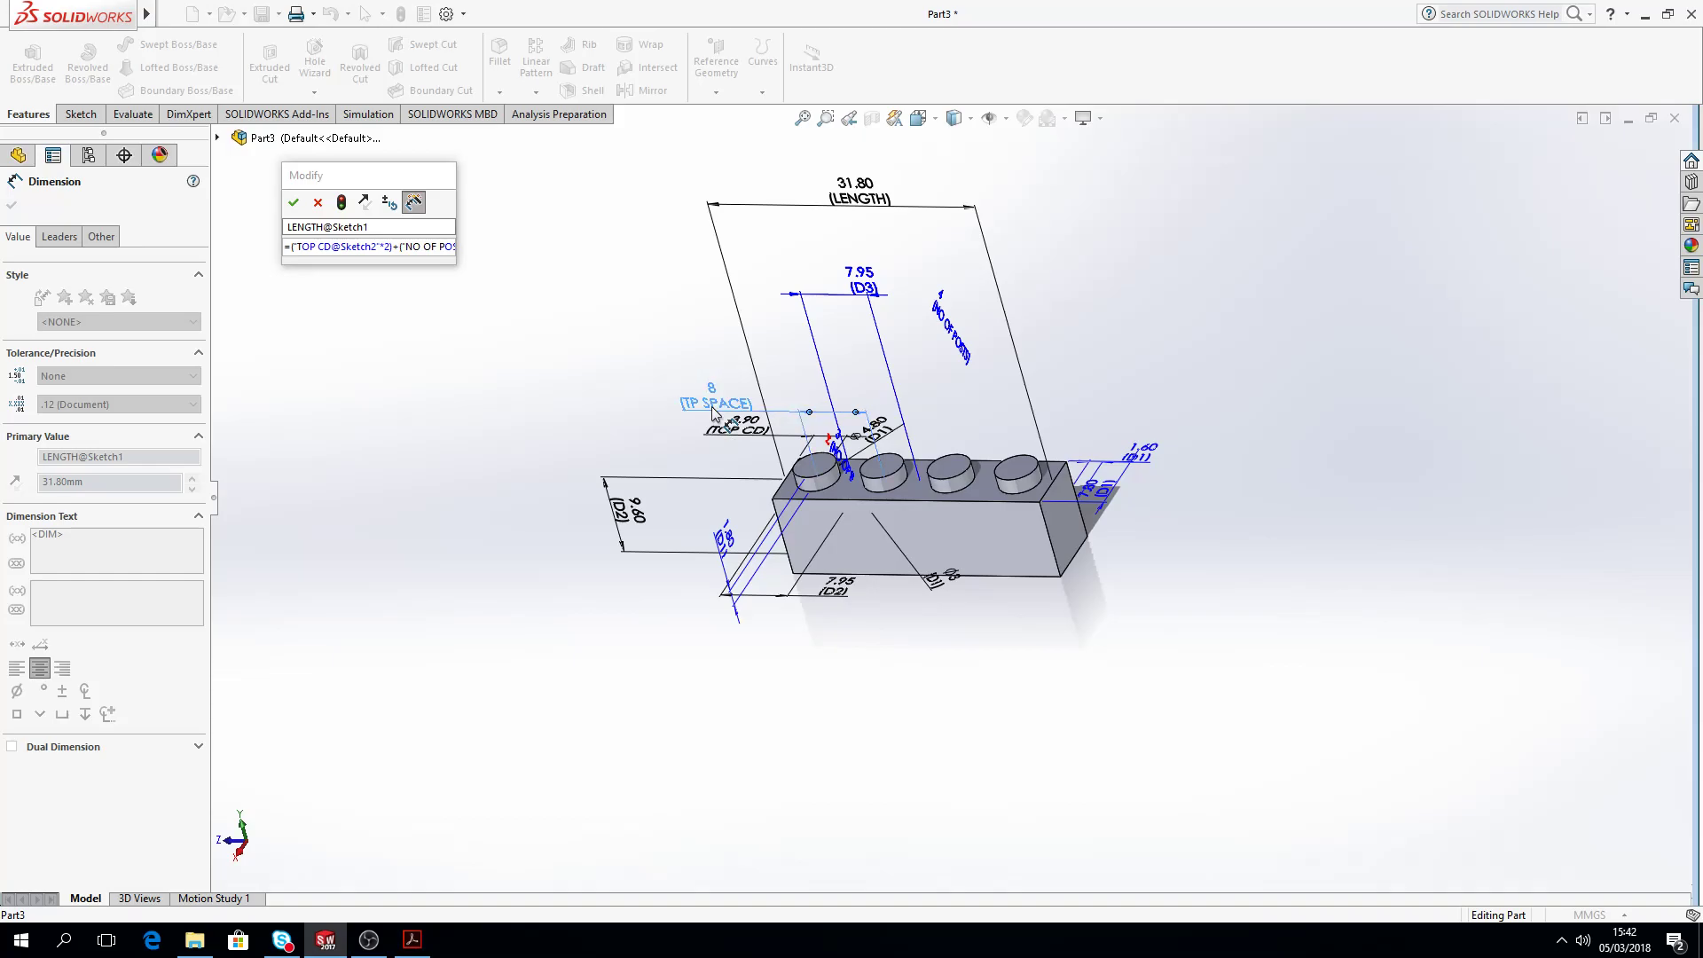
left_click(436, 248)
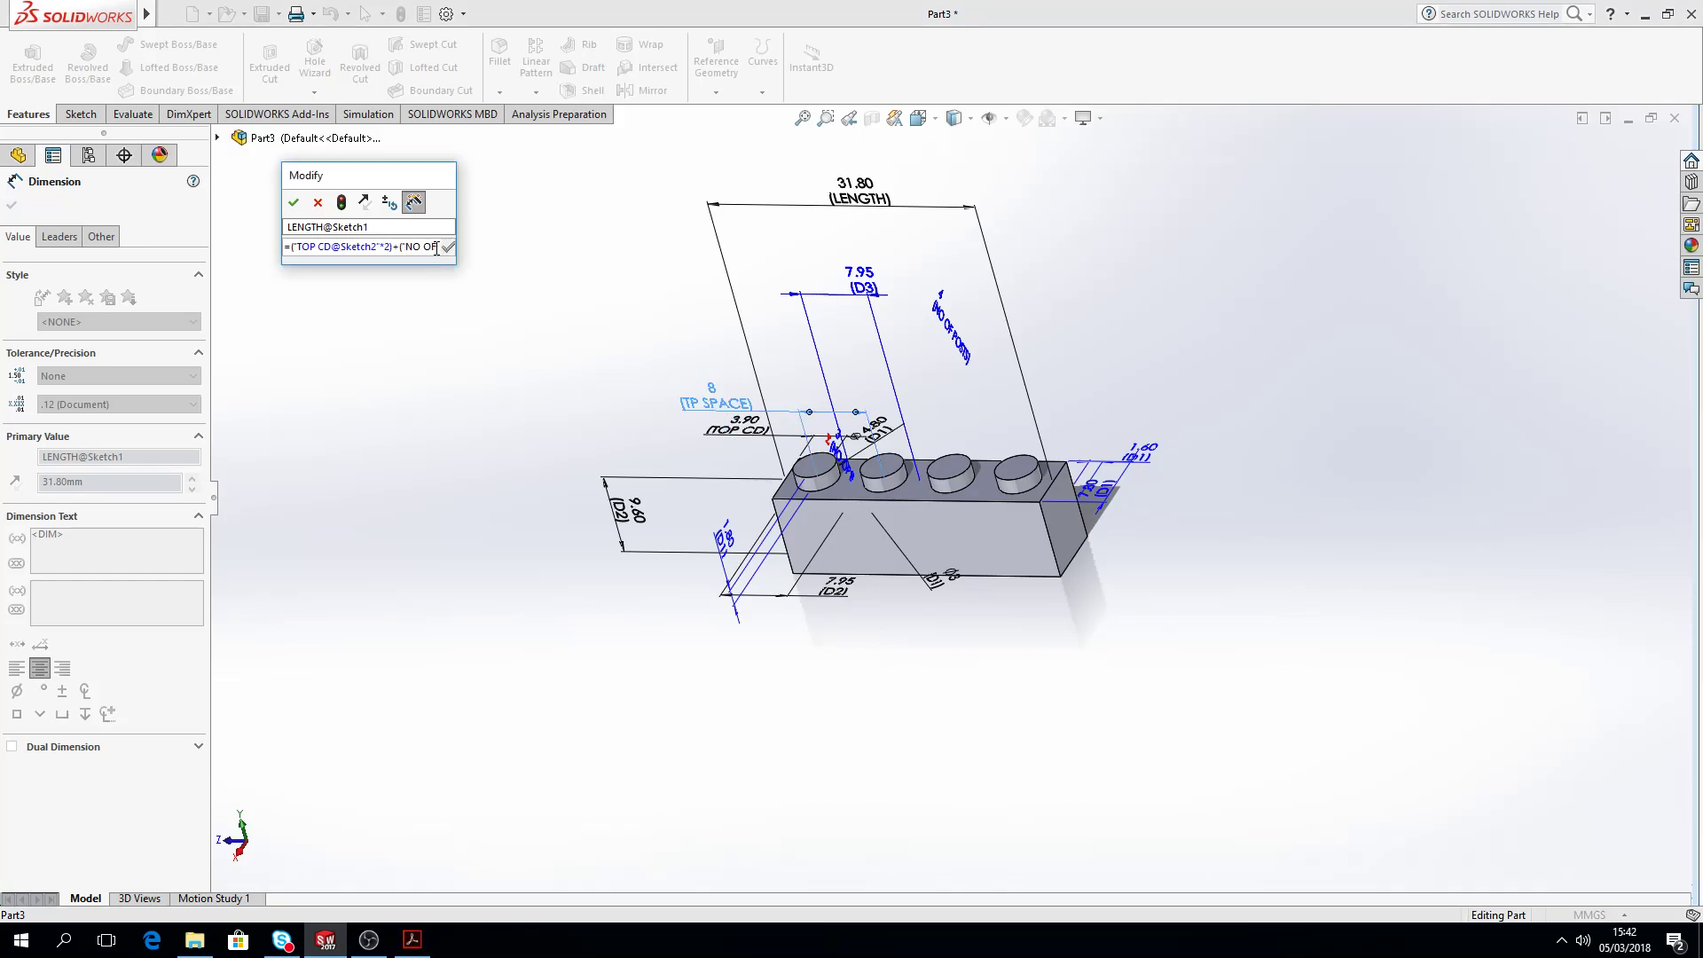
left_click(417, 247)
key("Right")
key("Right")
key("Right")
key("Right")
key("Right")
key("Right")
key("Right")
key("Right")
key("Right")
key("Right")
key("Right")
key("Right")
key("Right")
key("Right")
key("Right")
key("Right")
key("Right")
key("Right")
key("Right")
key("Right")
middle_click_drag(733, 390, 759, 377)
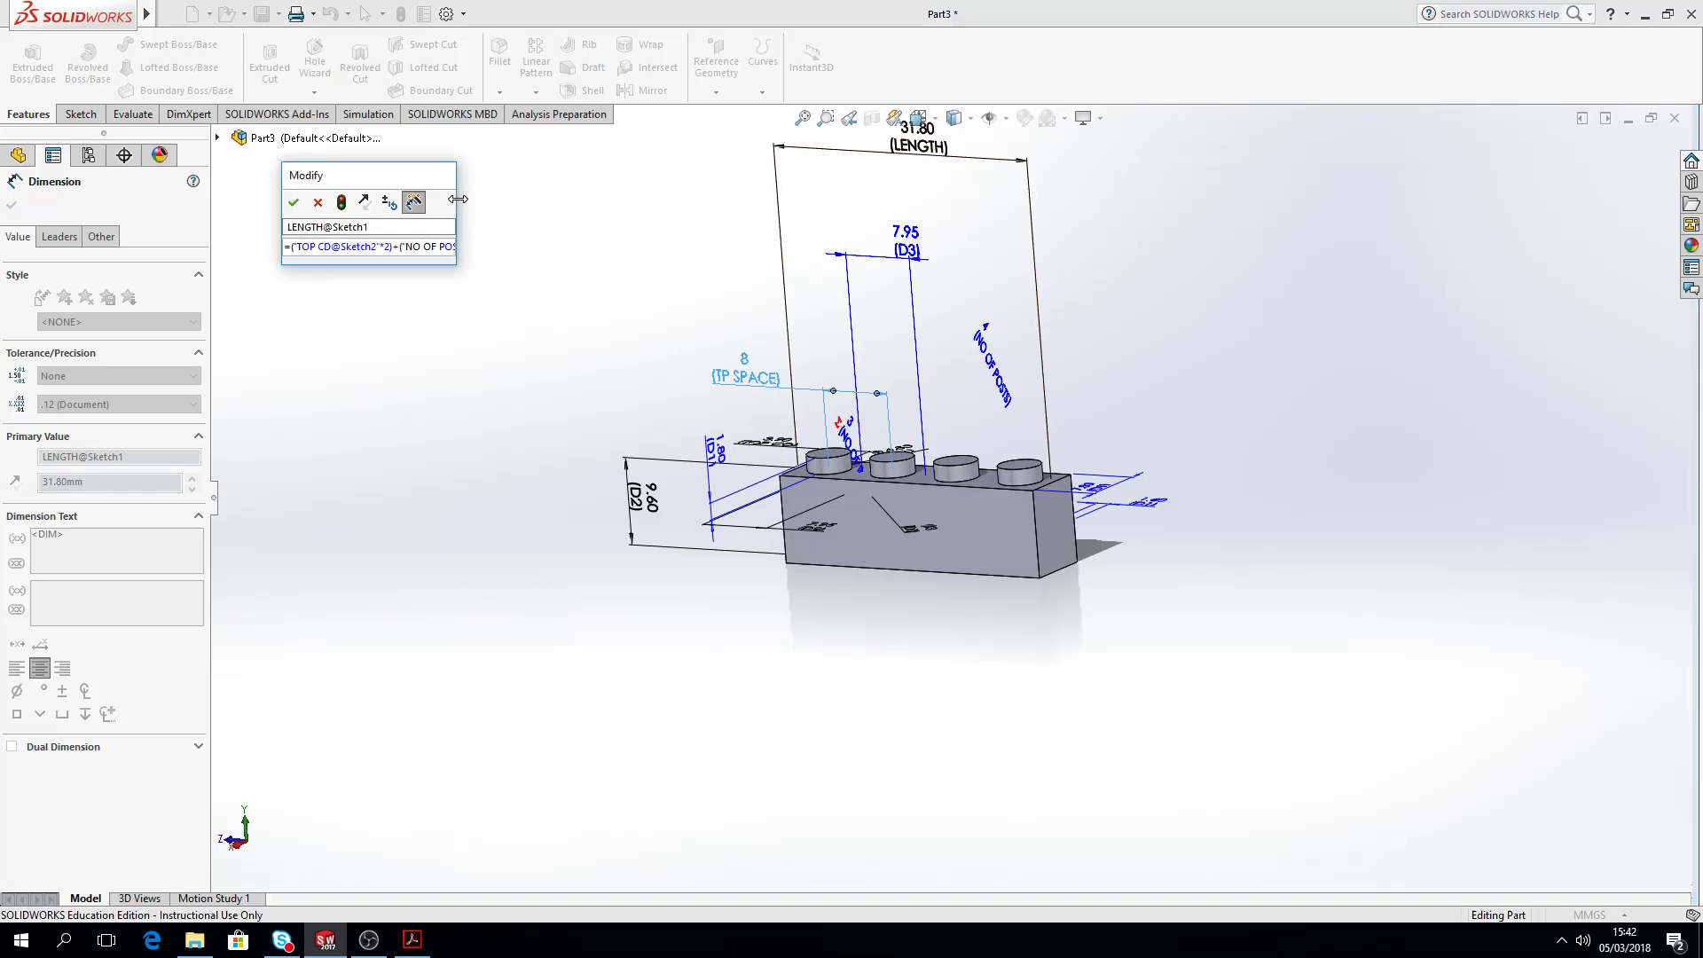
left_click_drag(457, 207, 745, 207)
left_click(756, 379)
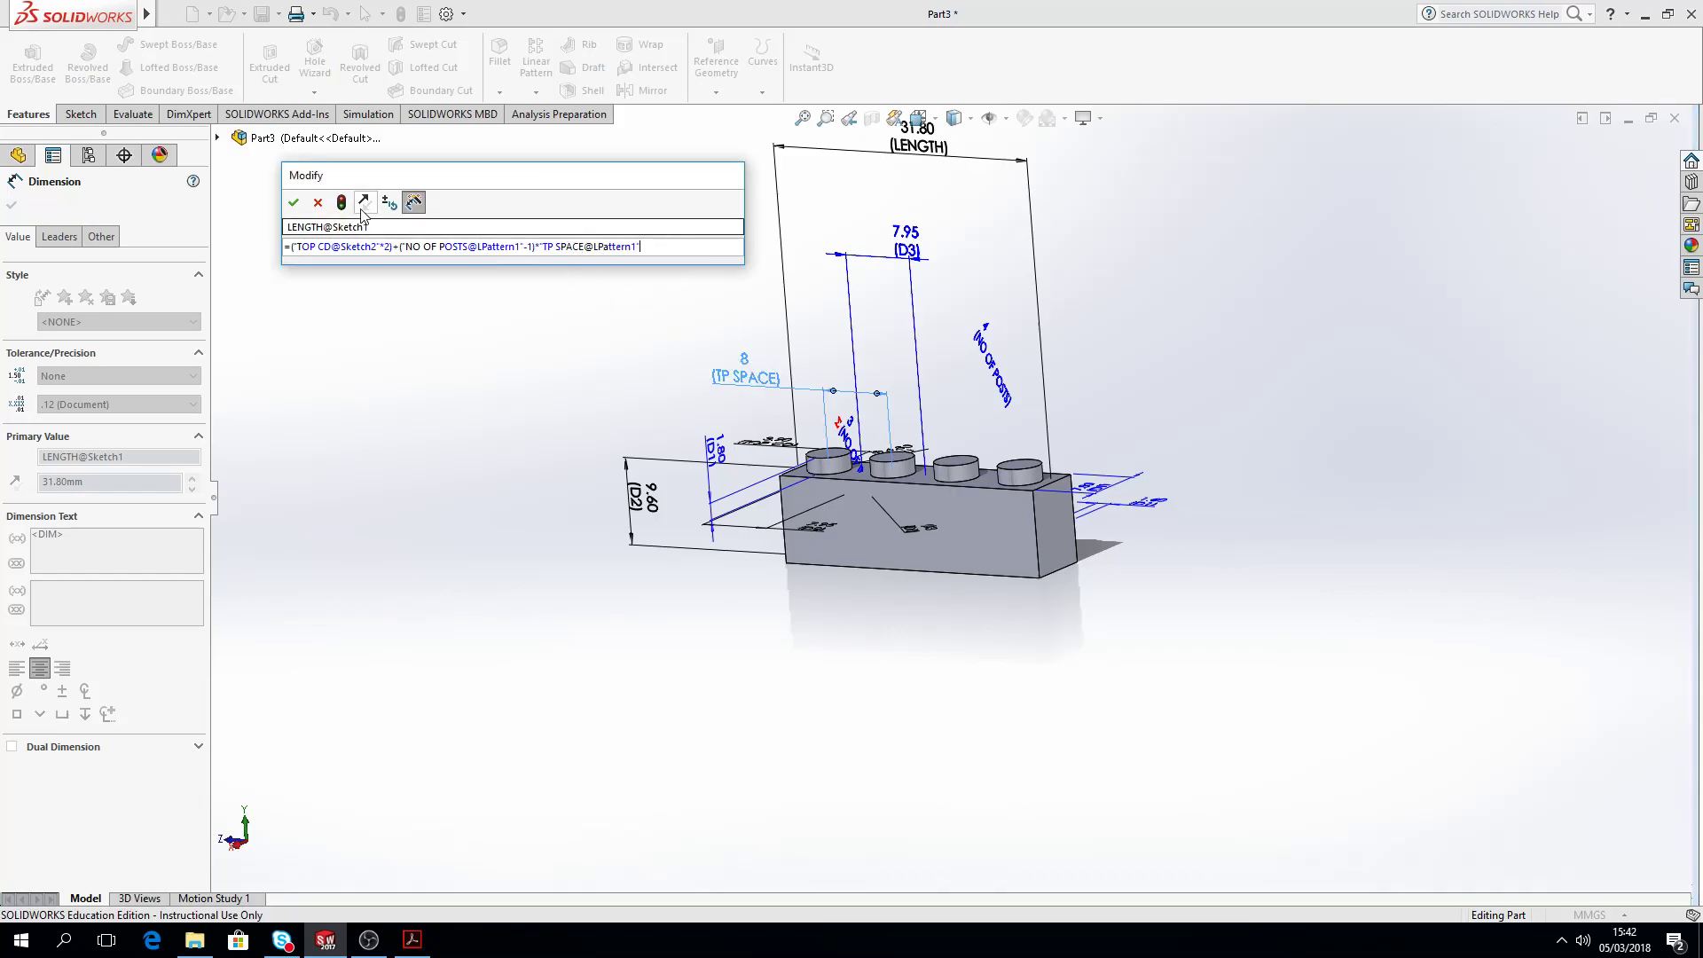
left_click(293, 203)
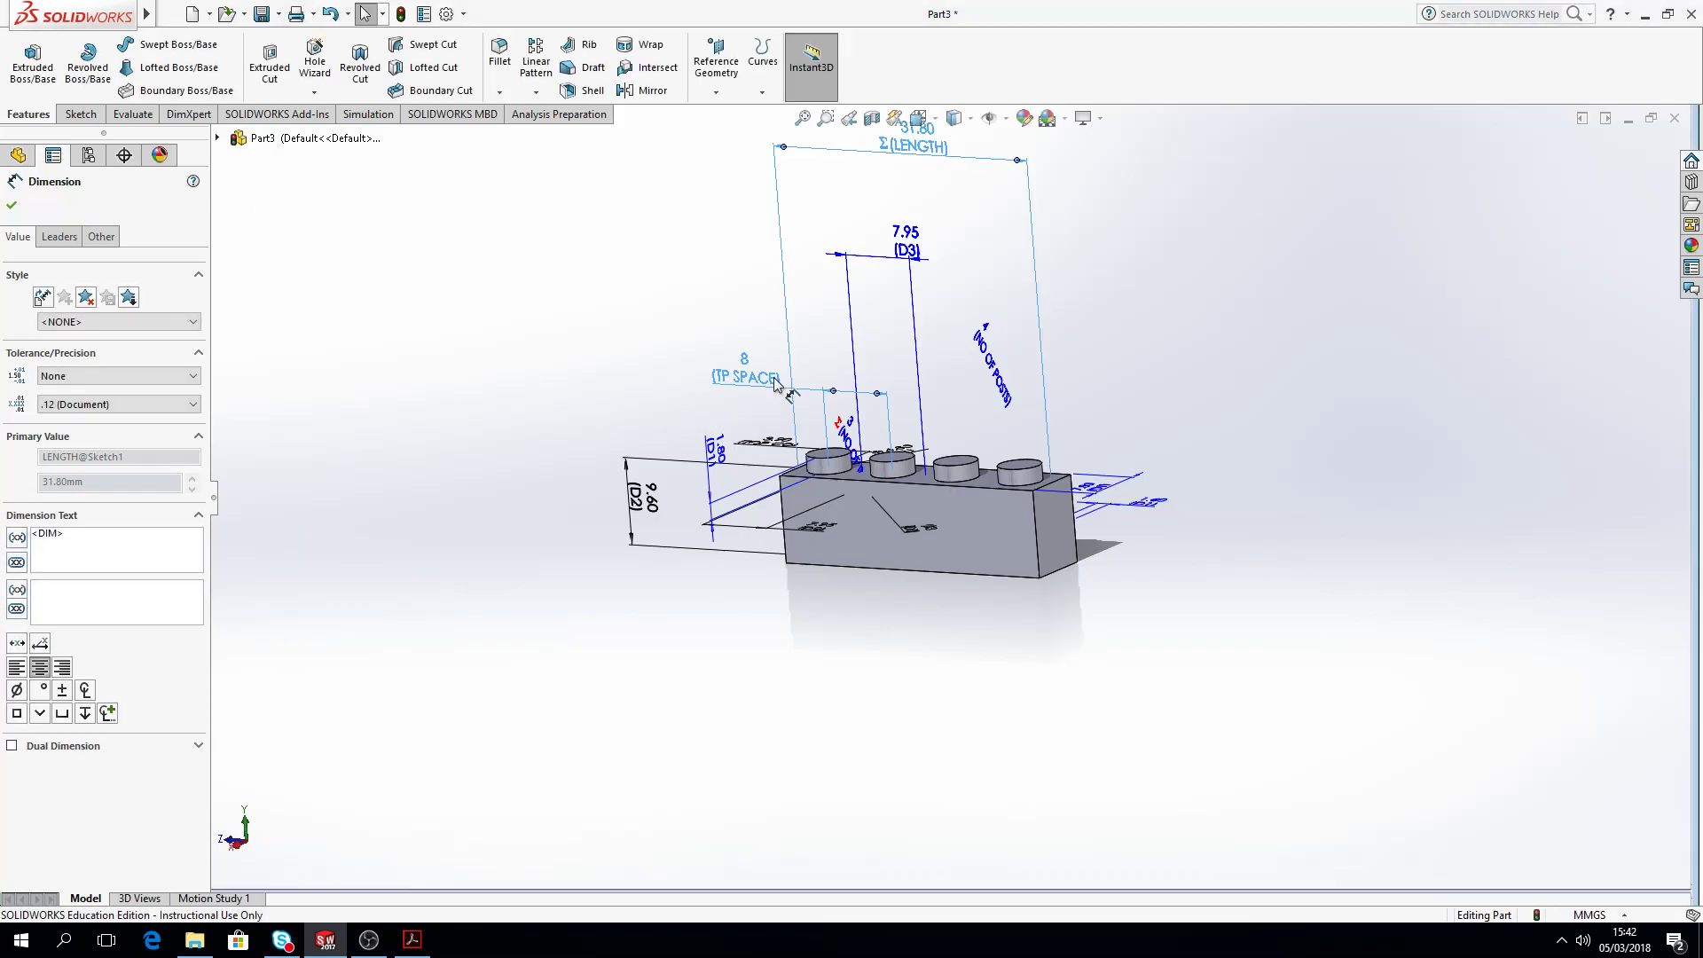
Step: Deselect the dimensions and rebuild the brick with the LENGTH equation applied
middle_click_drag(1006, 213, 970, 233)
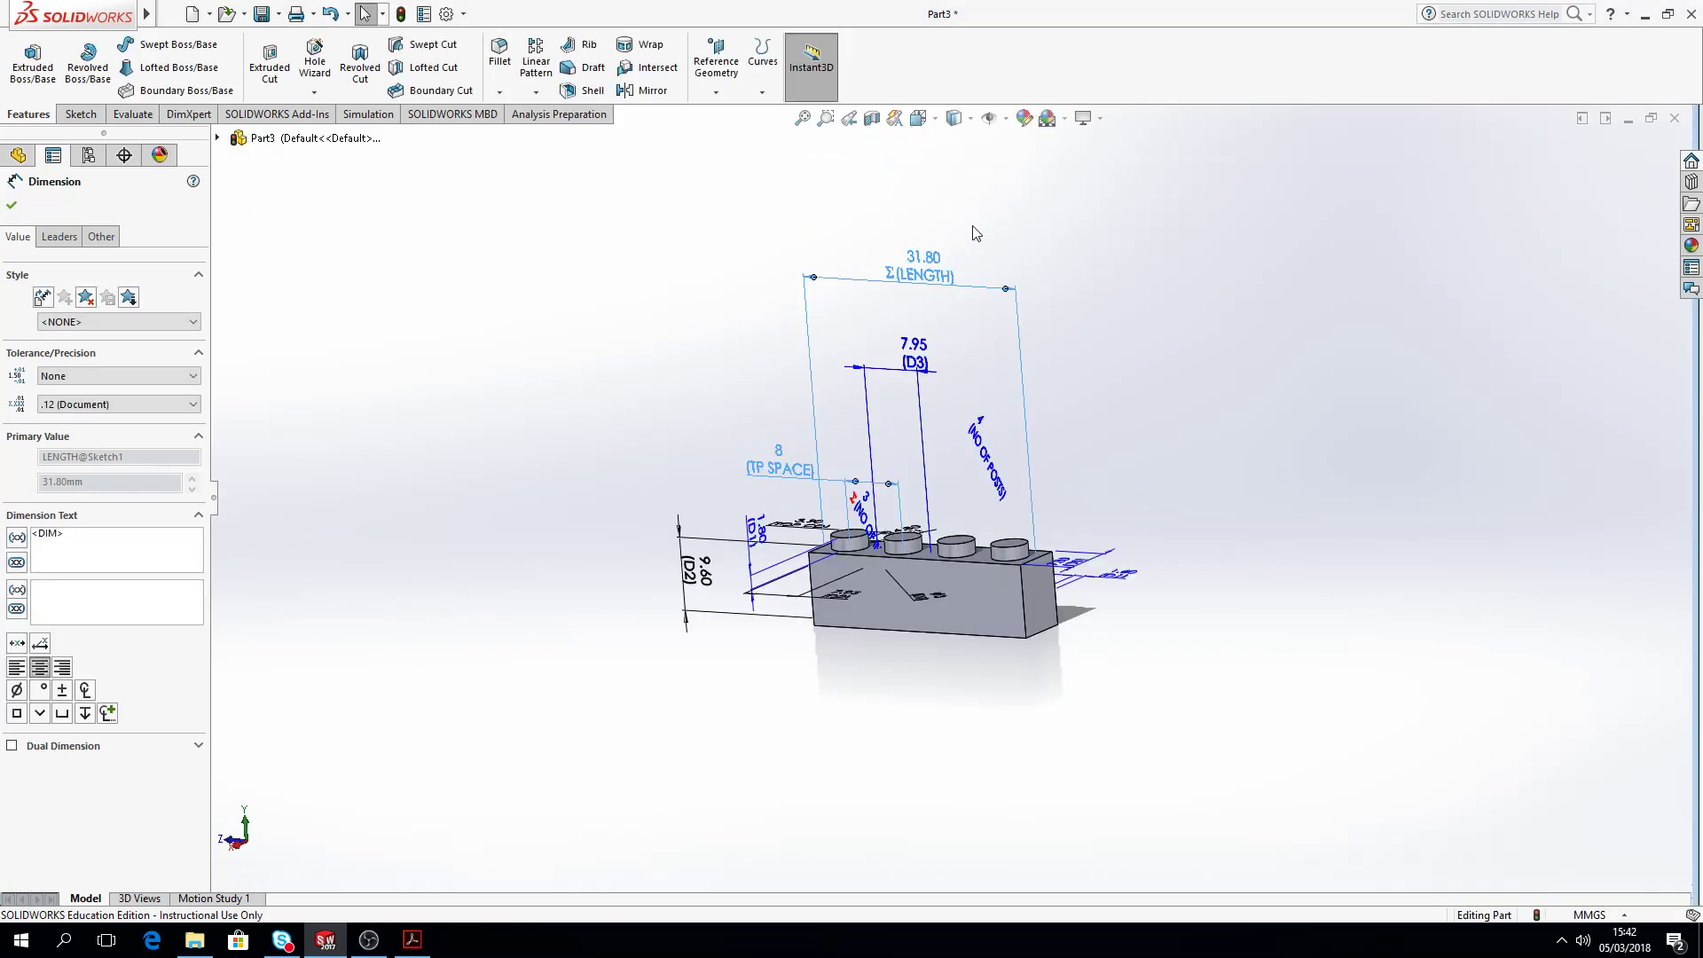
left_click(969, 233)
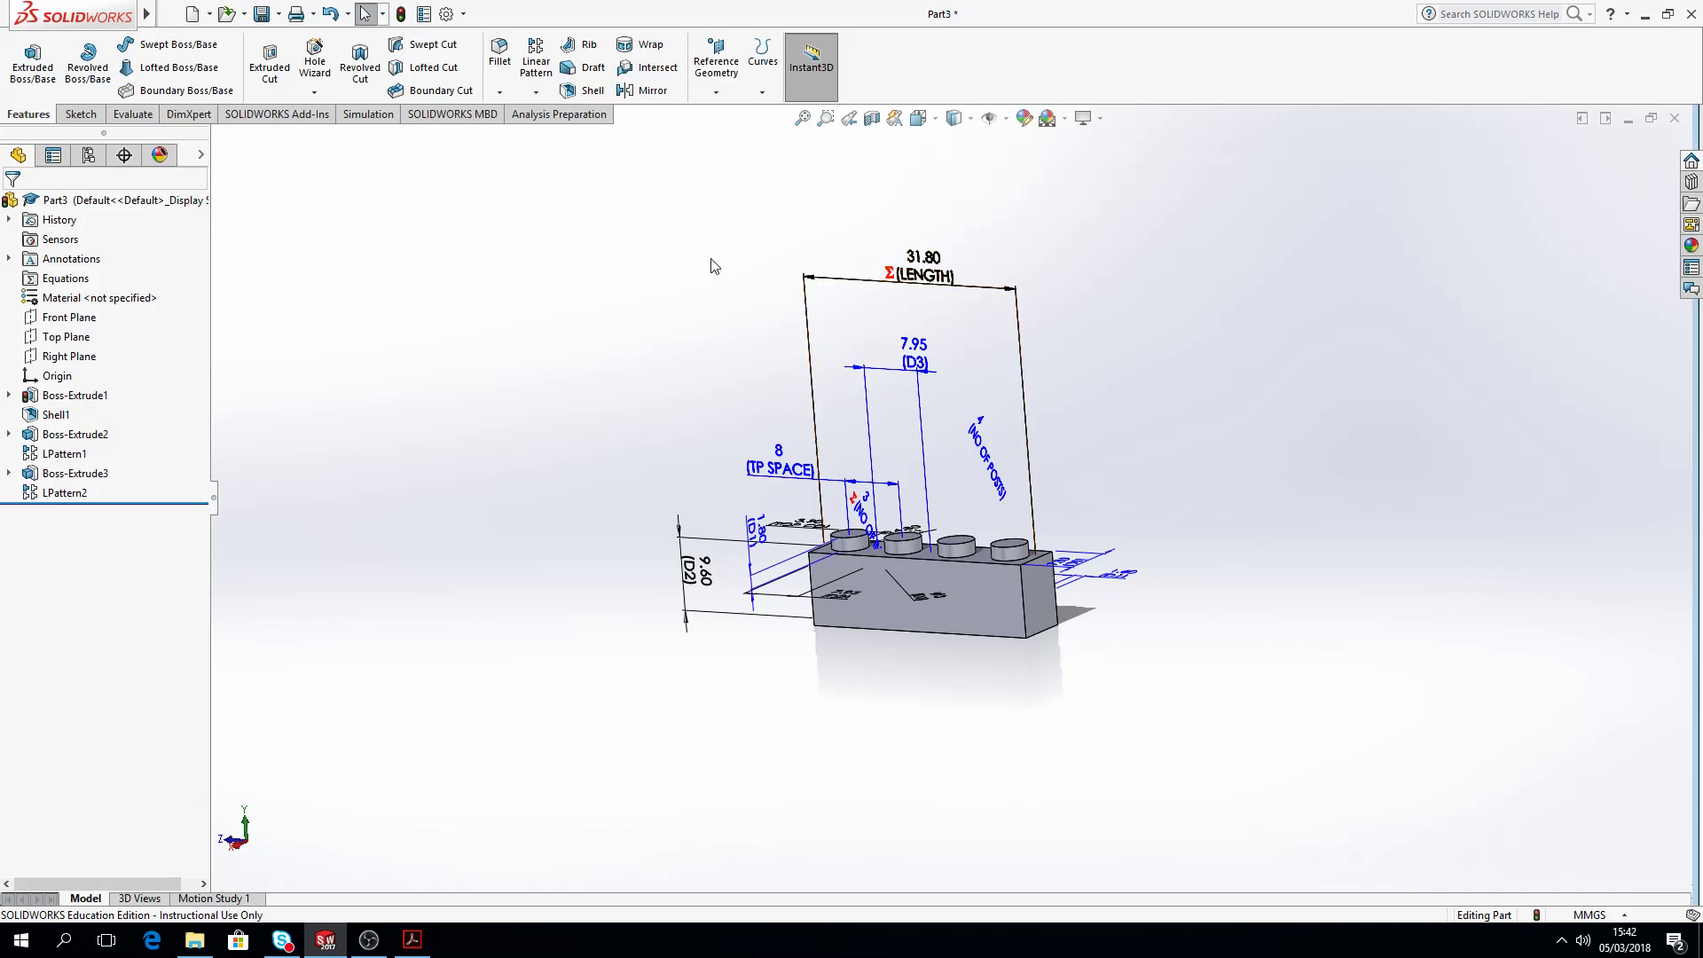
left_click(401, 13)
Step: Reposition the NO OF INSIDE POSTS label below the brick and the 4.80 stud diameter dimension farther above the studs
middle_click_drag(642, 427, 646, 500)
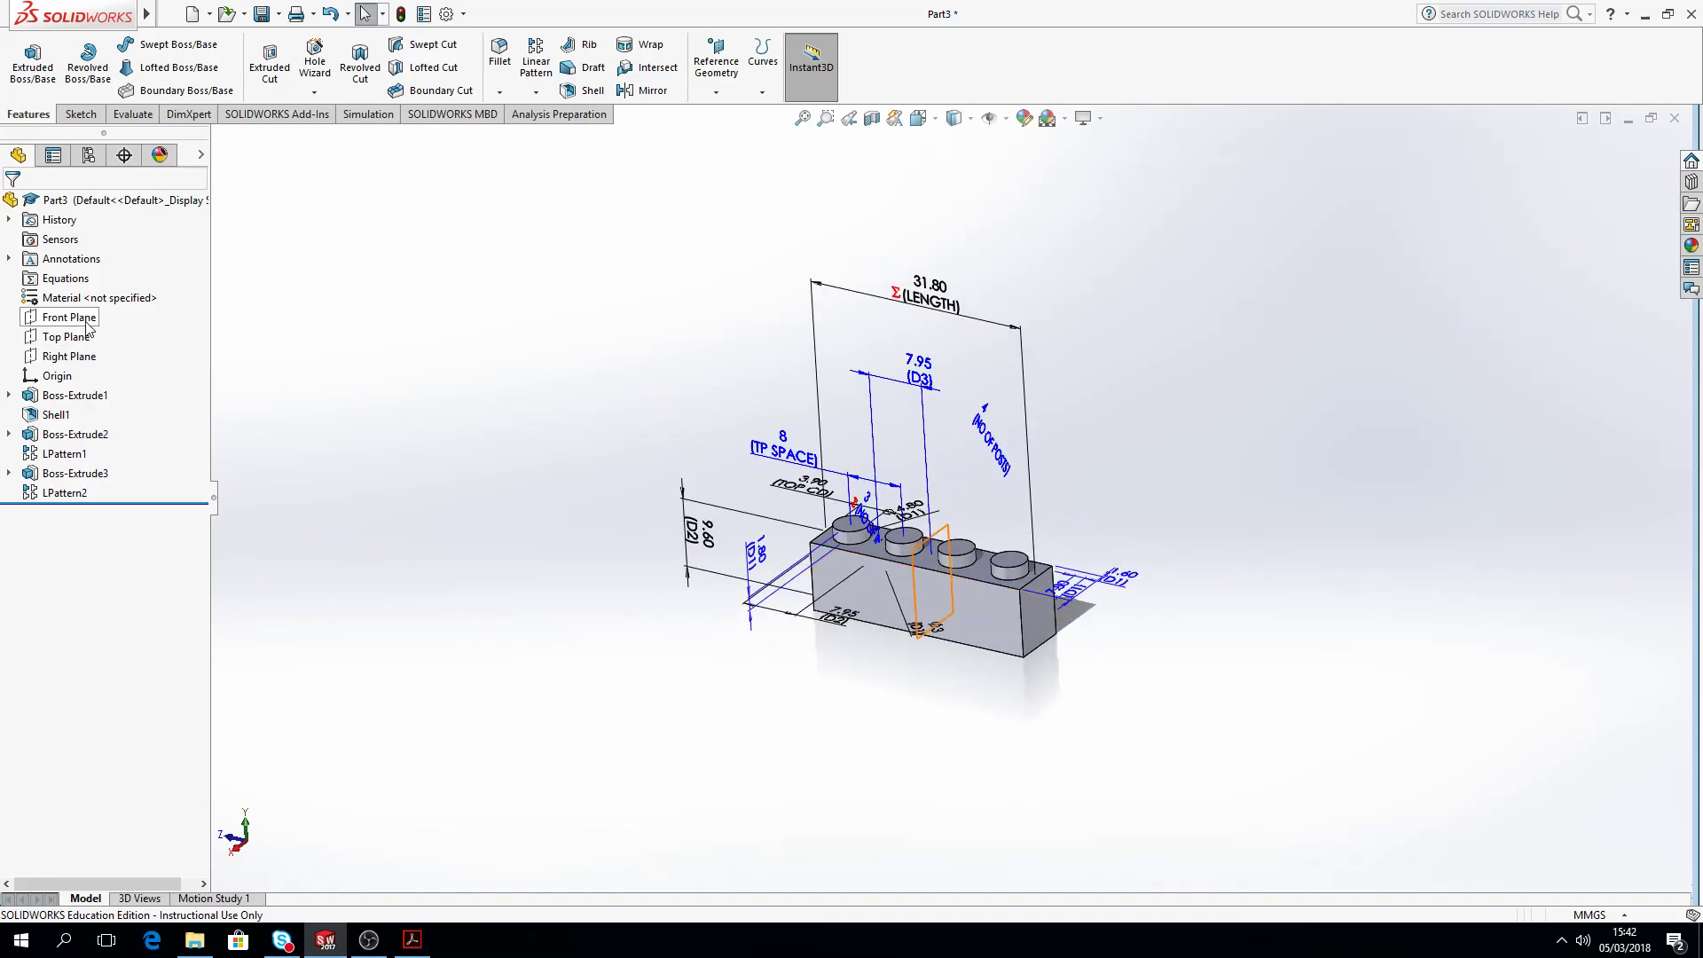
left_click_drag(878, 532, 726, 677)
left_click(821, 683)
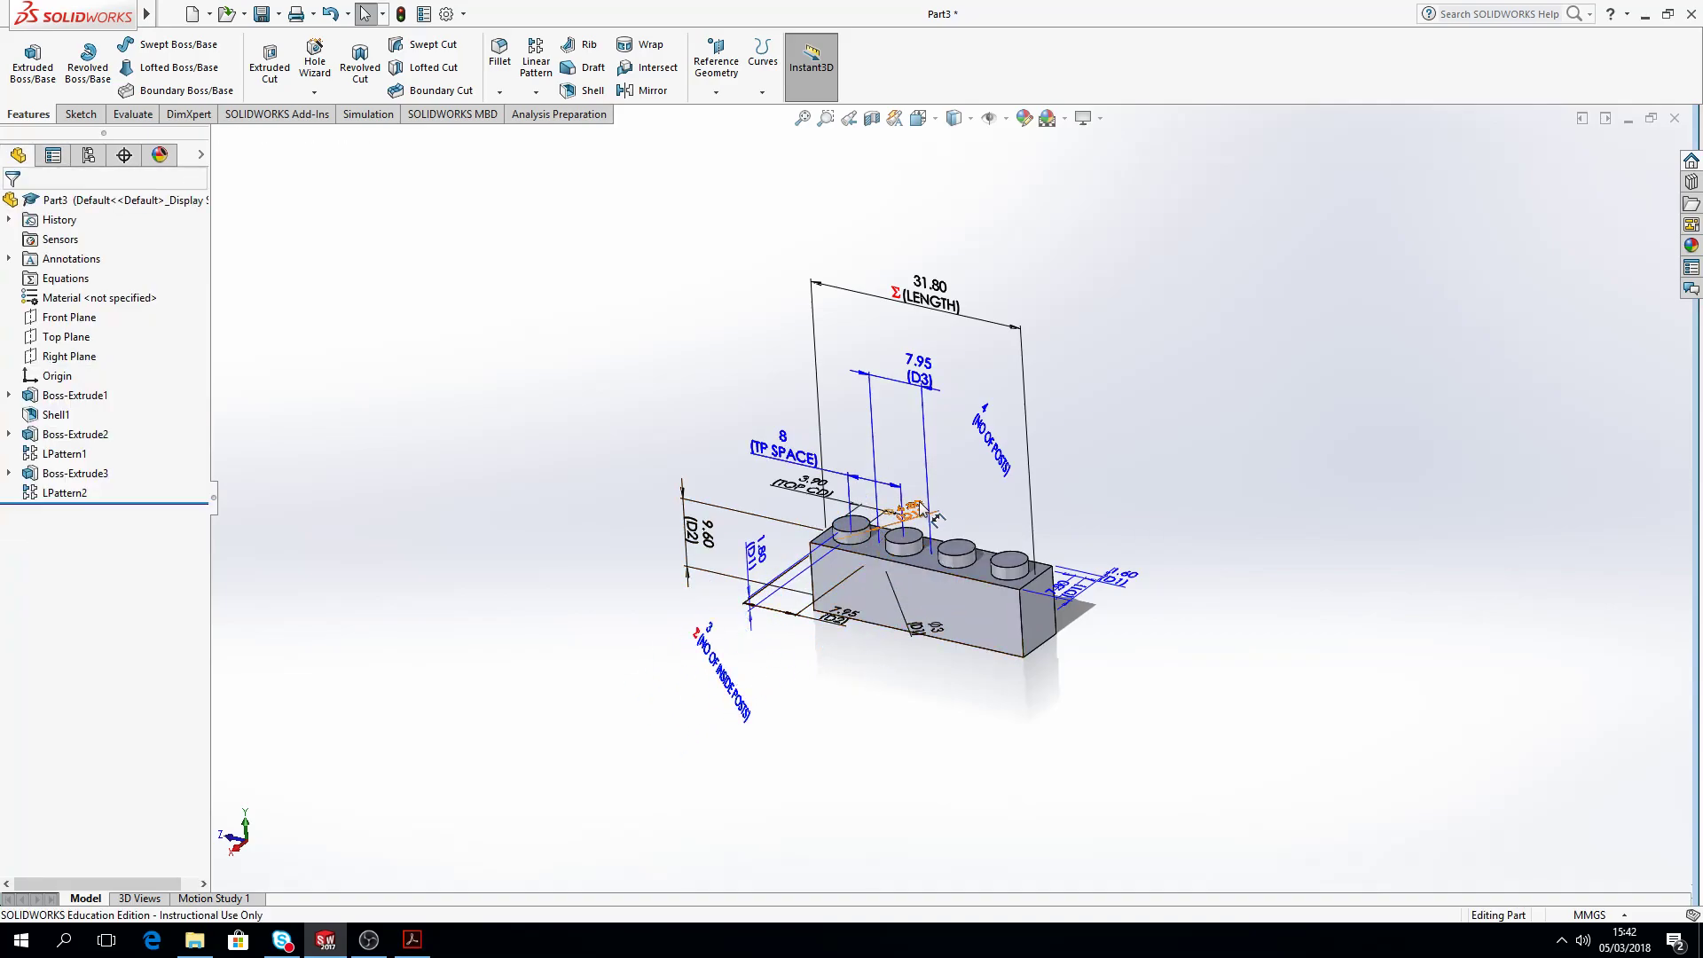
left_click_drag(910, 510, 967, 452)
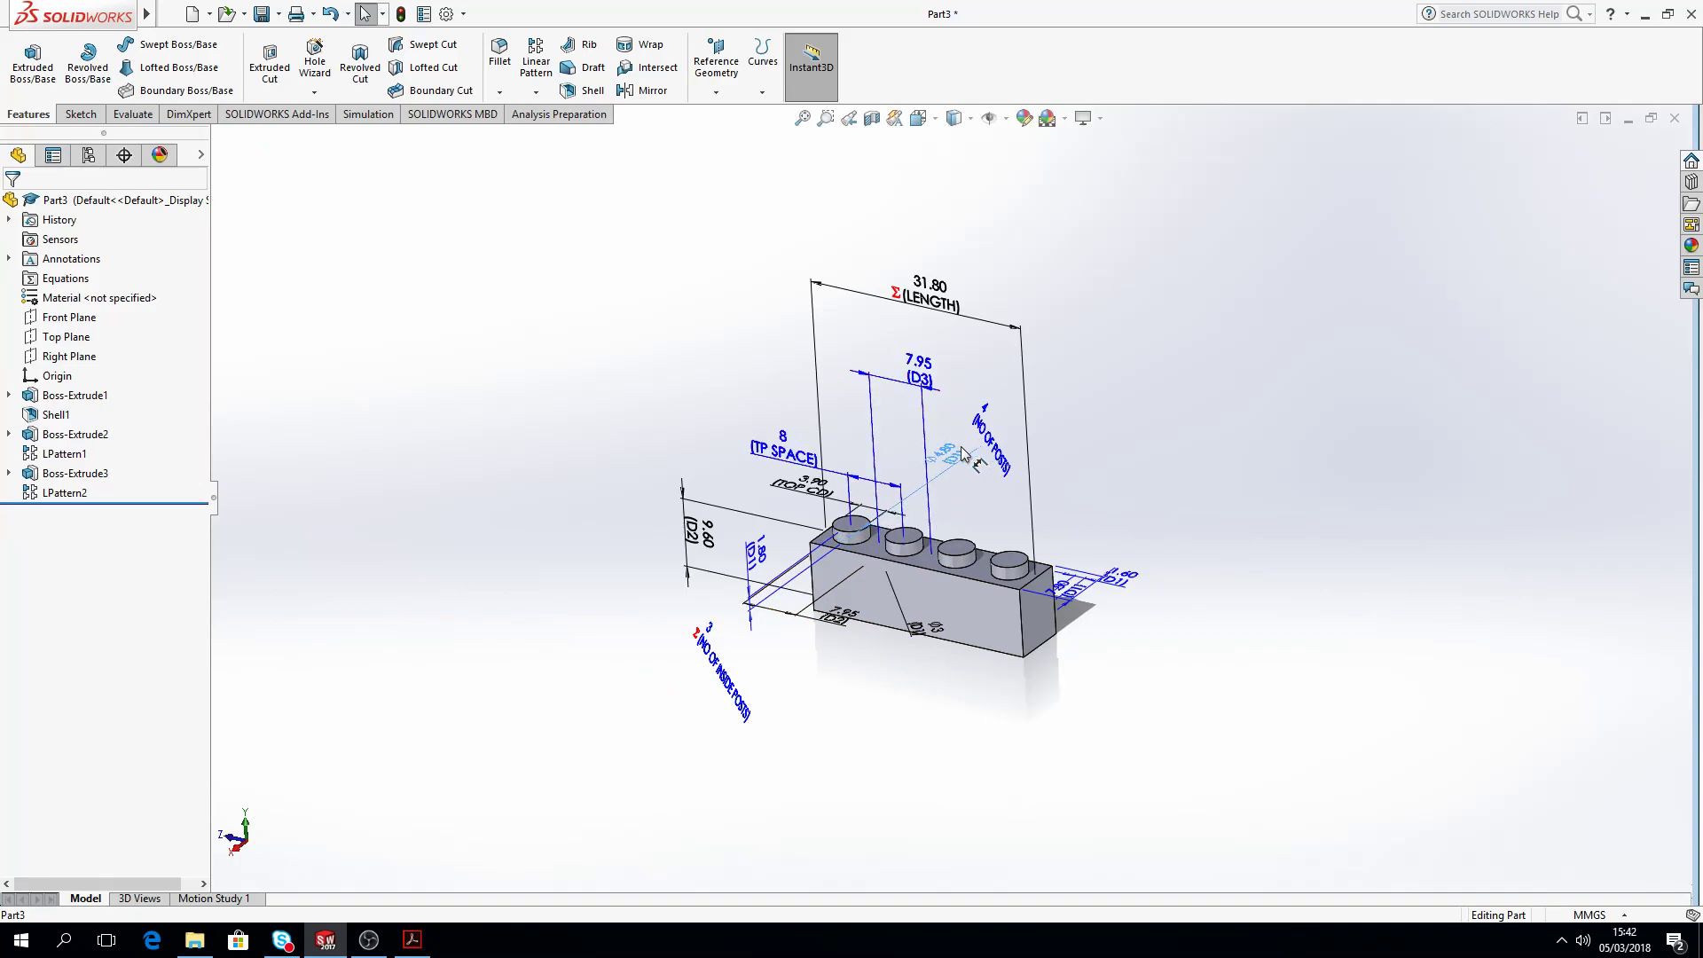
left_click(1183, 431)
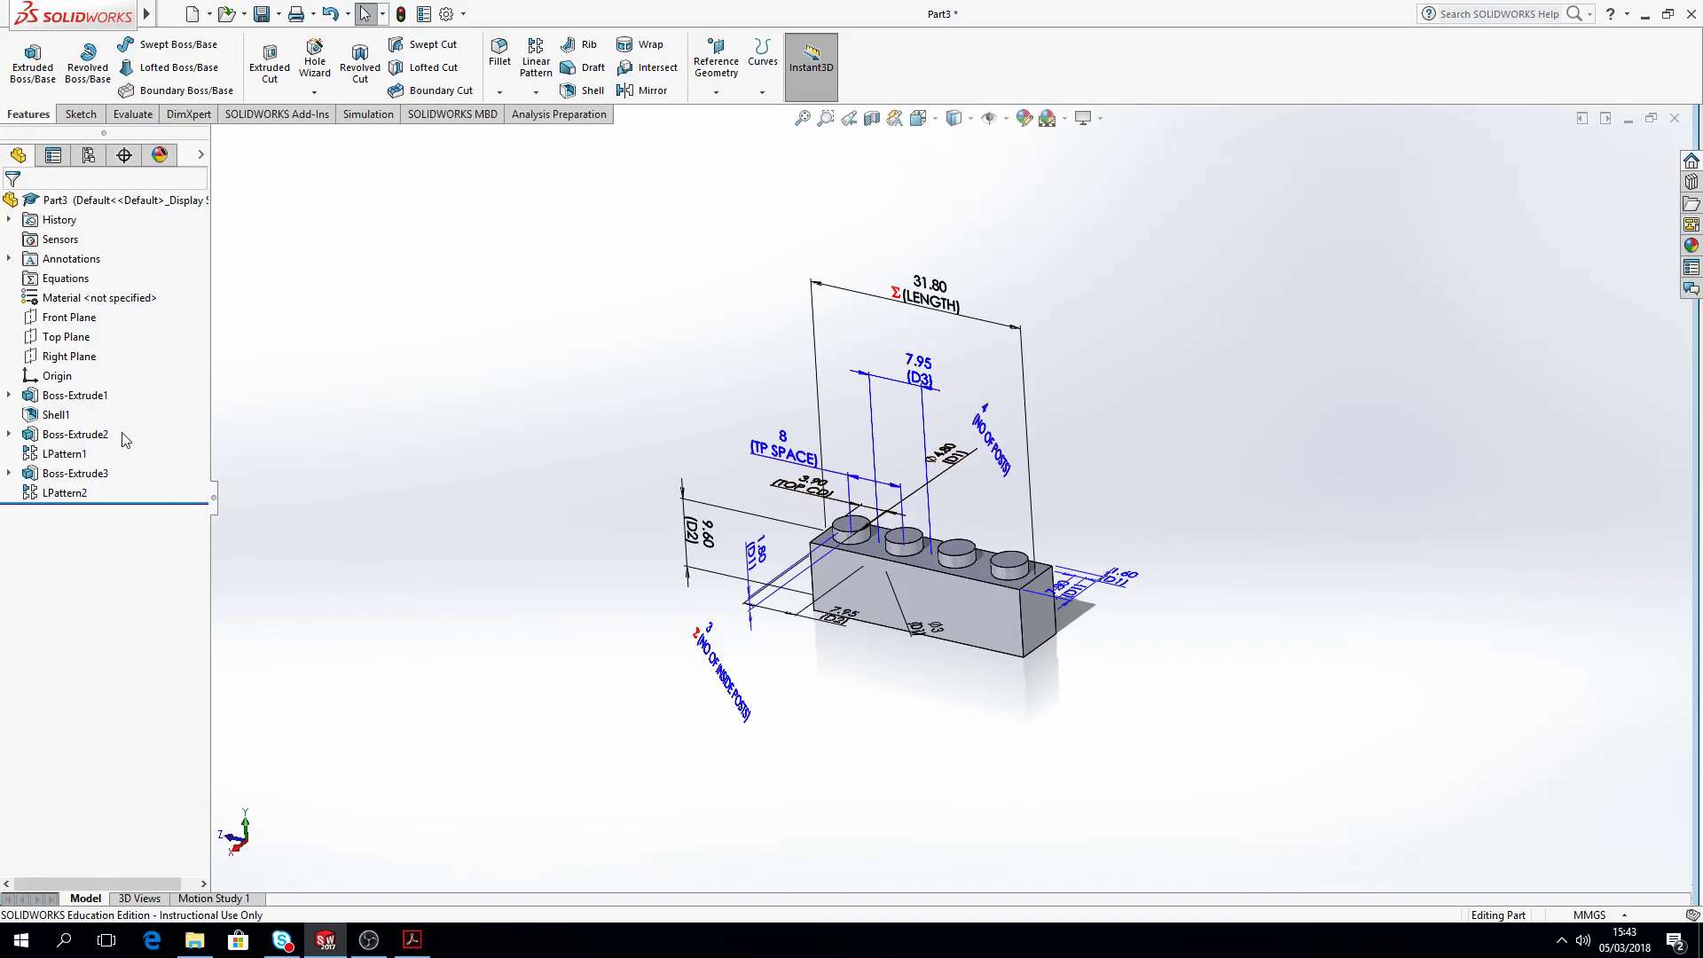
Step: Set the NO OF POSTS count of LPattern1 to 6 and check the studs, inside posts and length
left_click(48, 457)
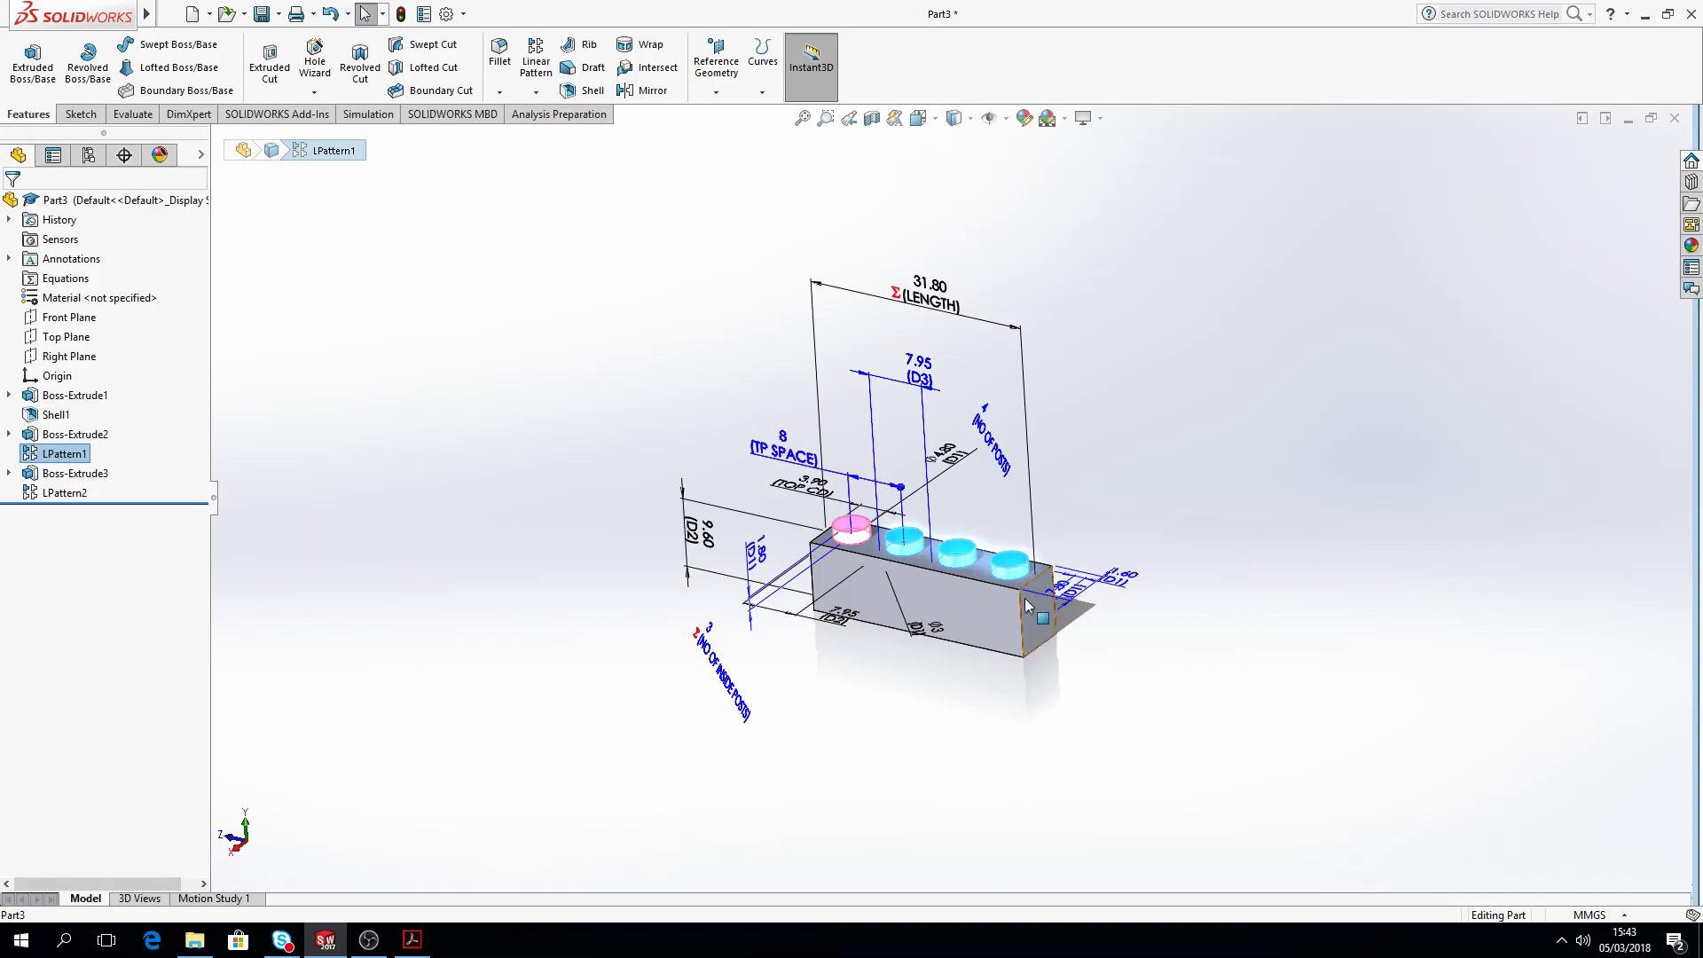
middle_click_drag(907, 743, 959, 739)
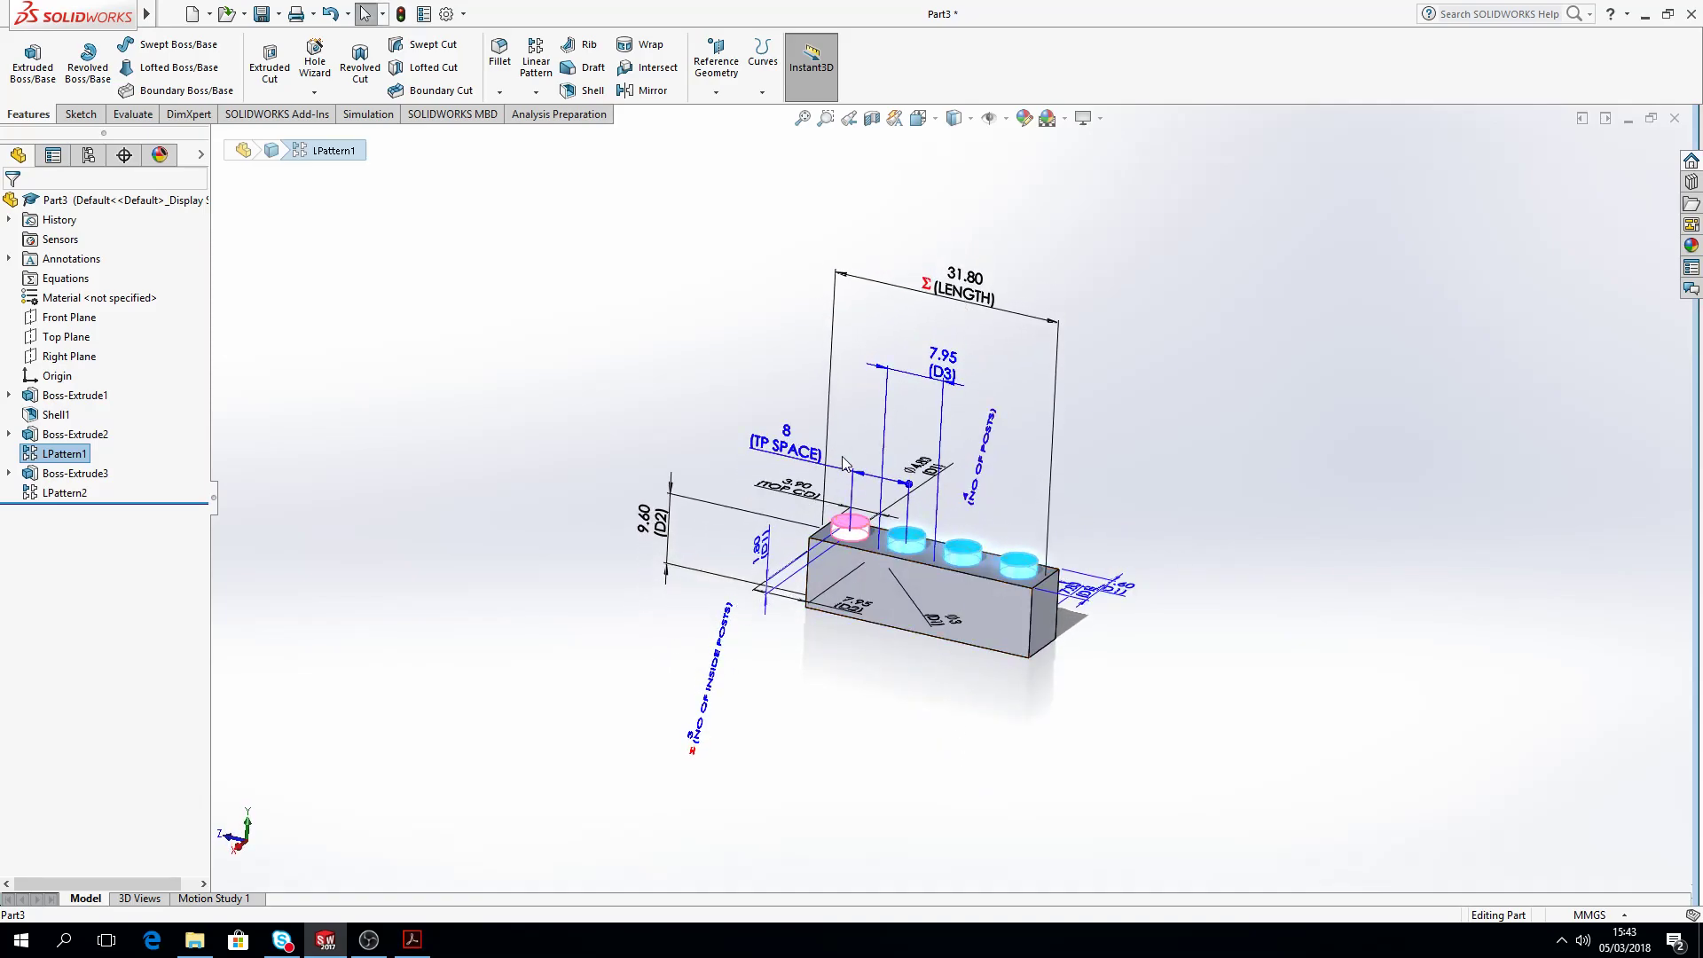
left_click(979, 473)
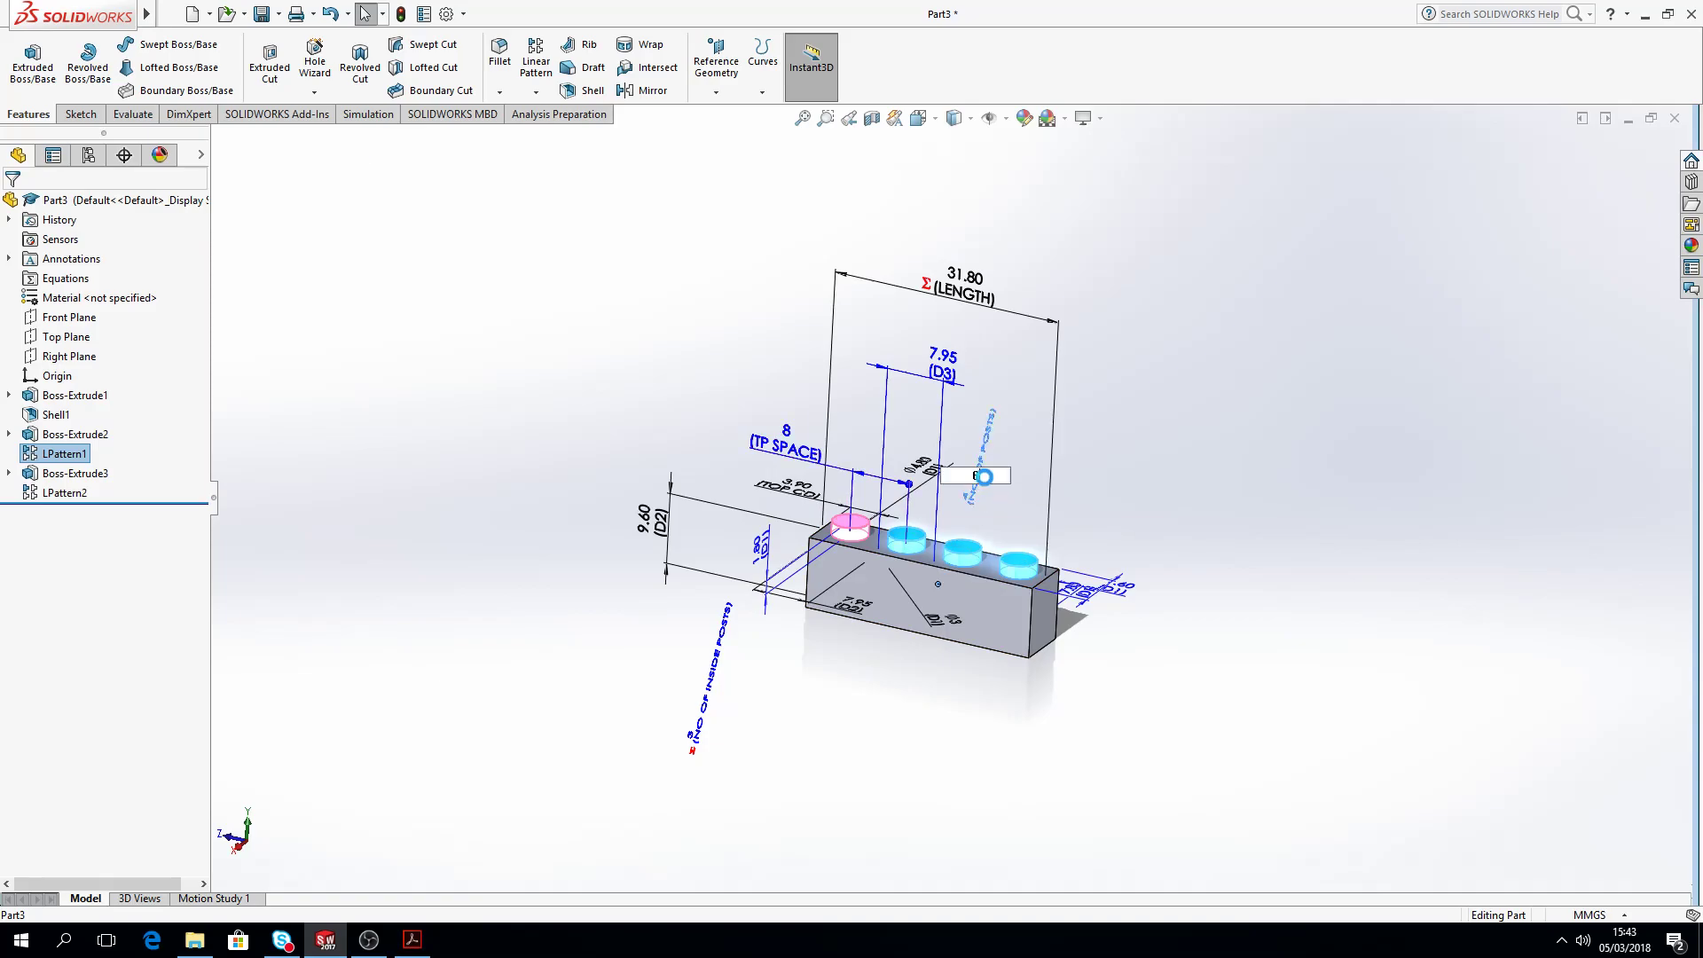
key("Return")
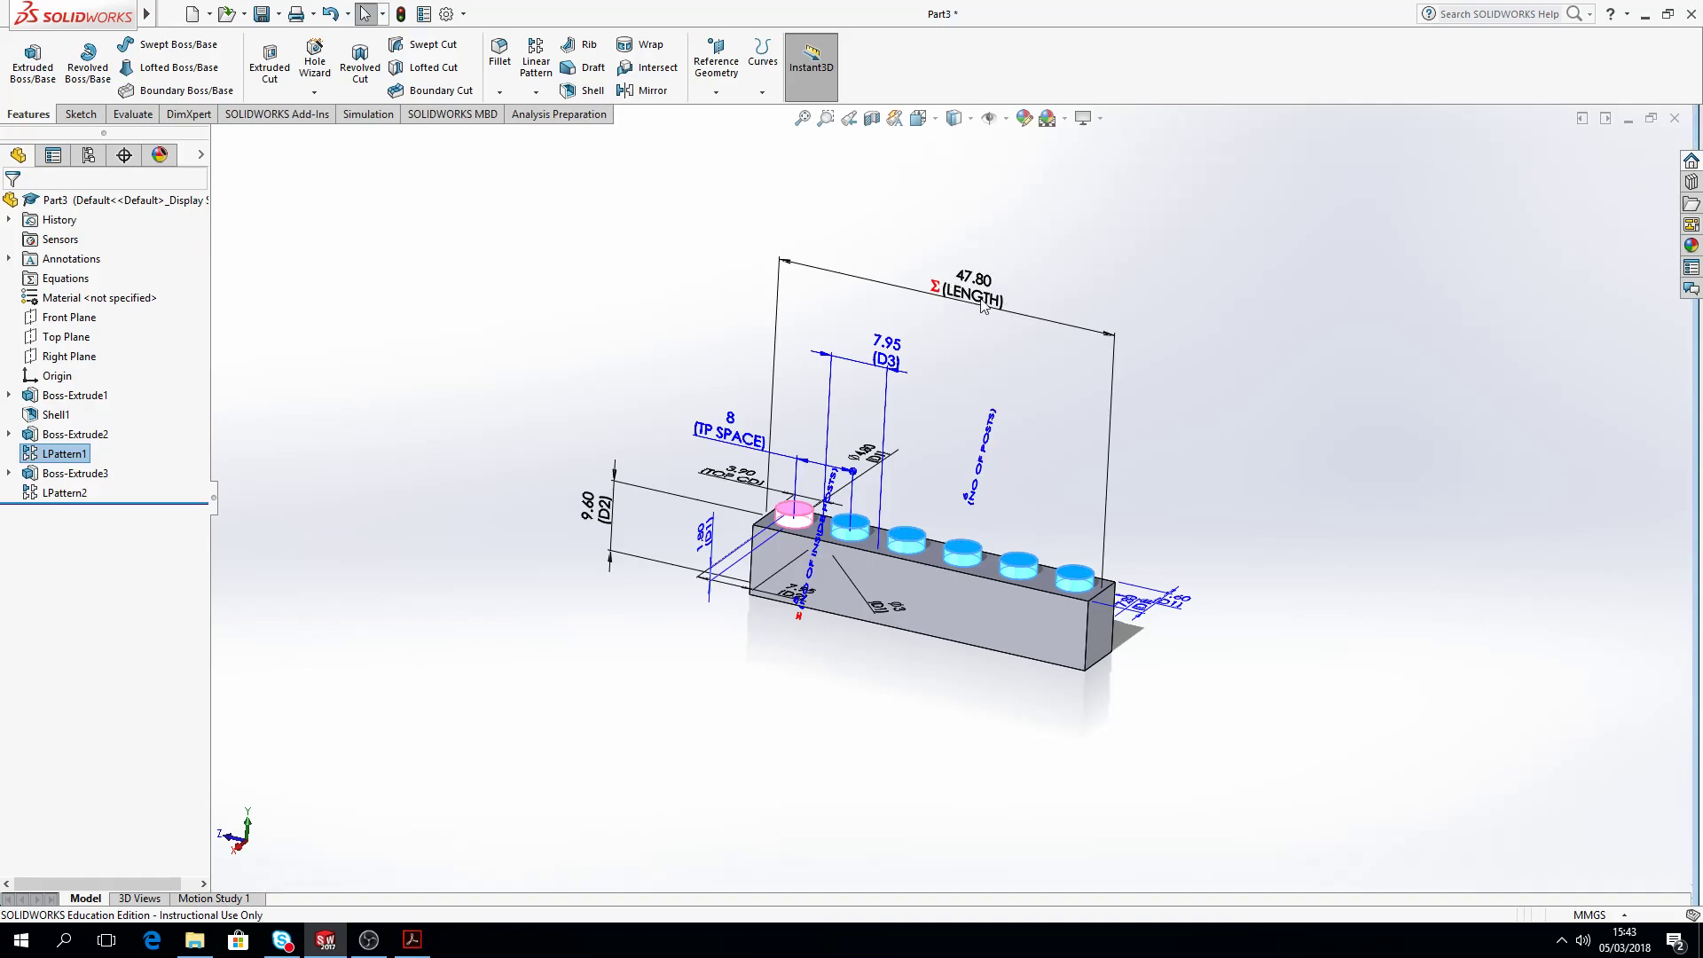
middle_click_drag(988, 534, 970, 551)
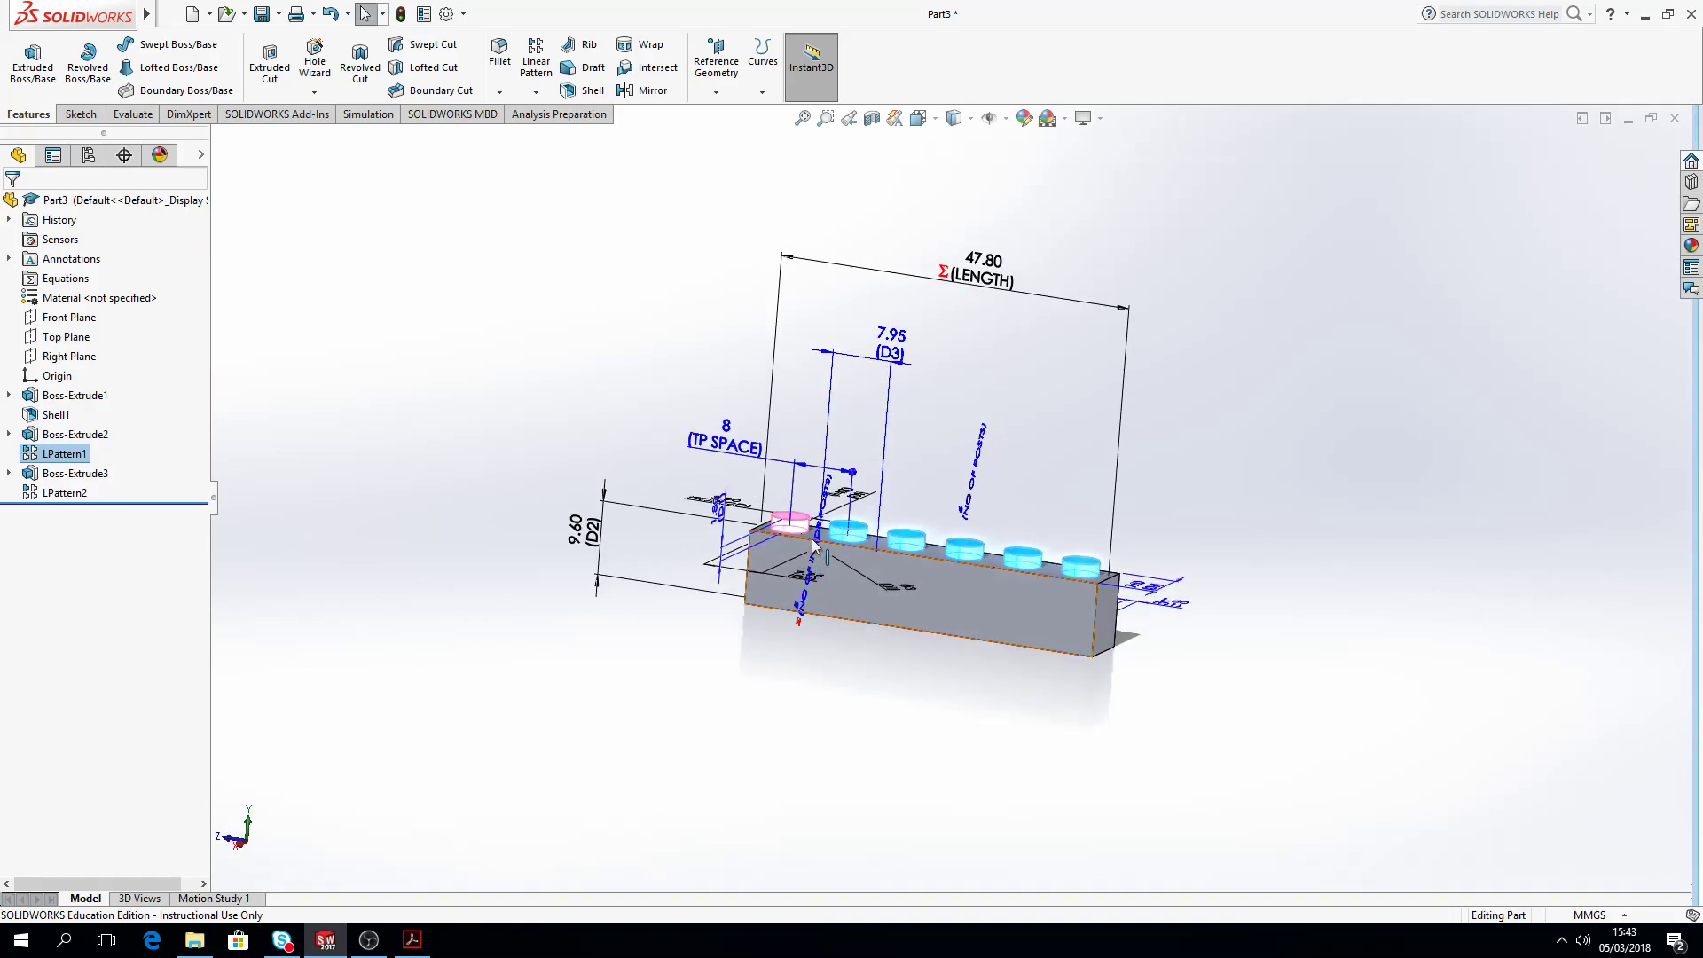
middle_click_drag(1082, 599, 1026, 478)
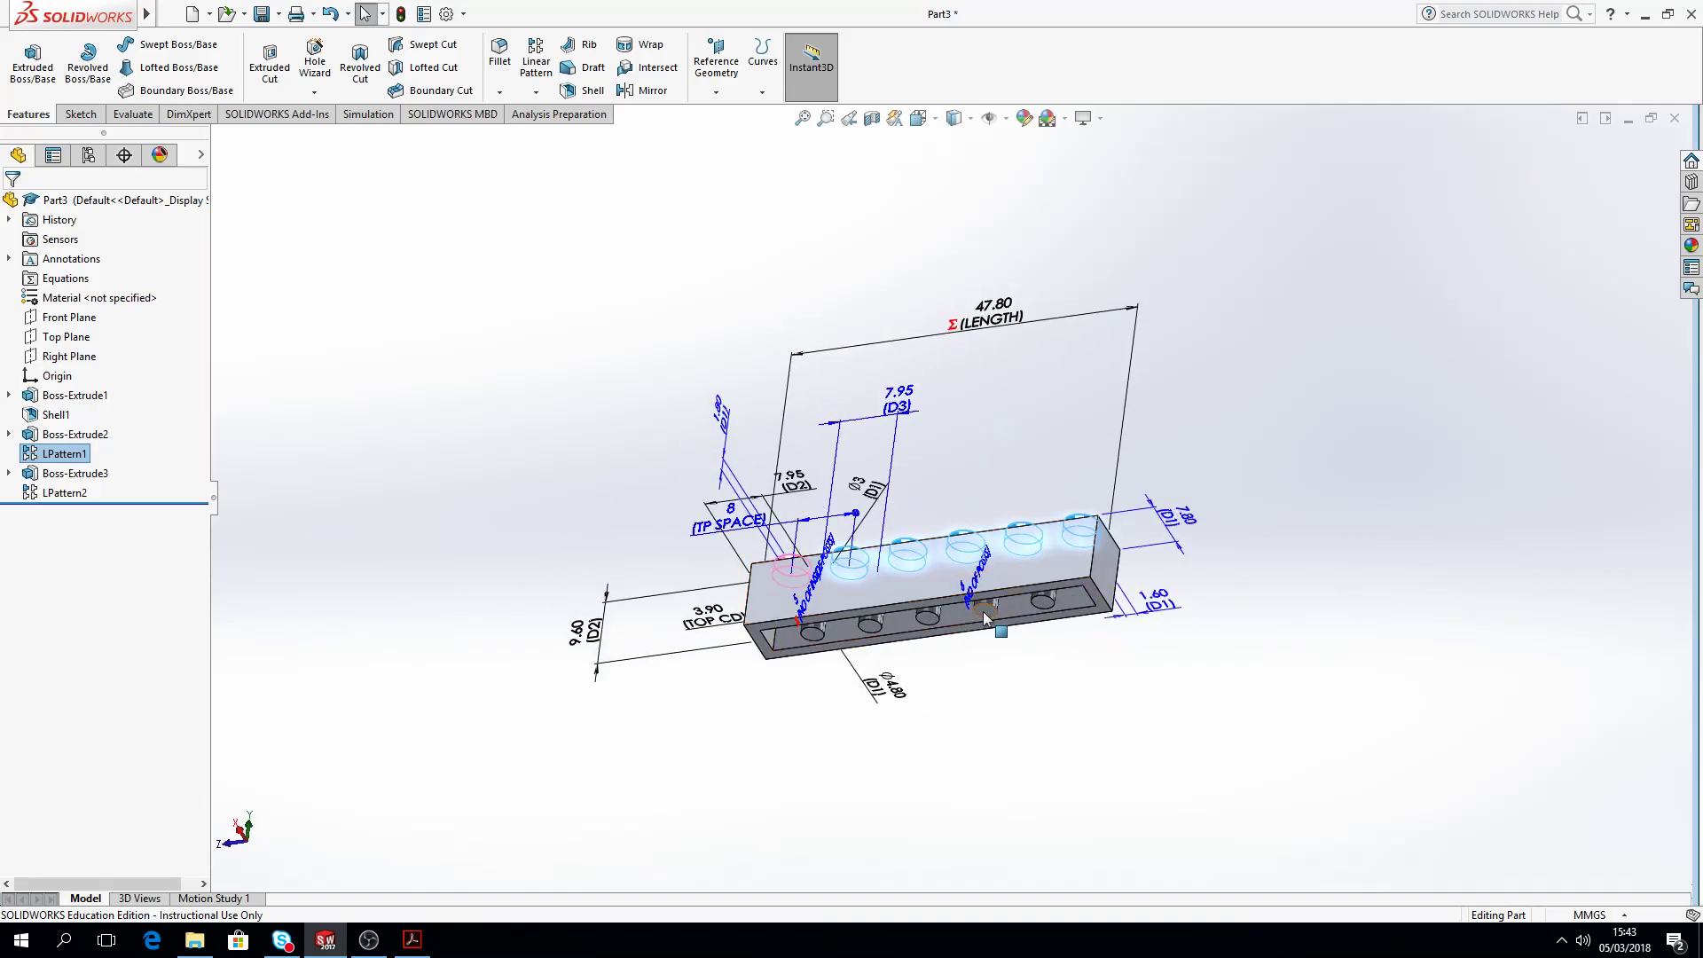
middle_click_drag(1328, 392, 1307, 589)
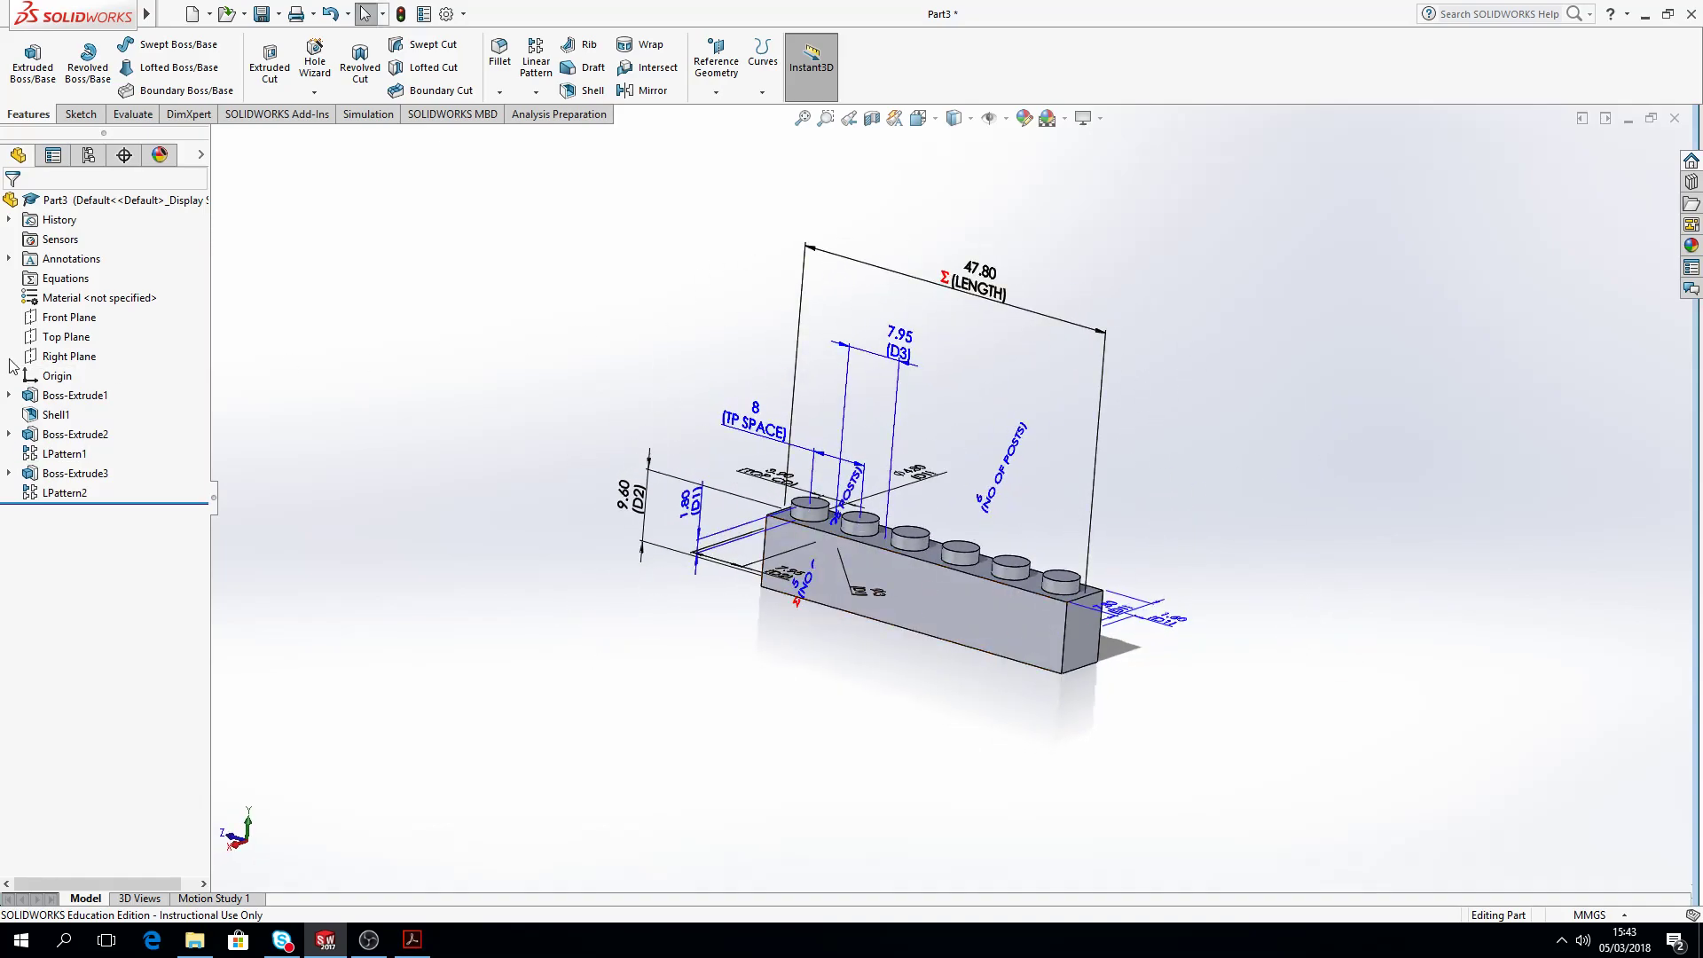
Step: Turn off the display of feature dimensions for the whole brick
left_click(75, 301)
left_click(78, 259)
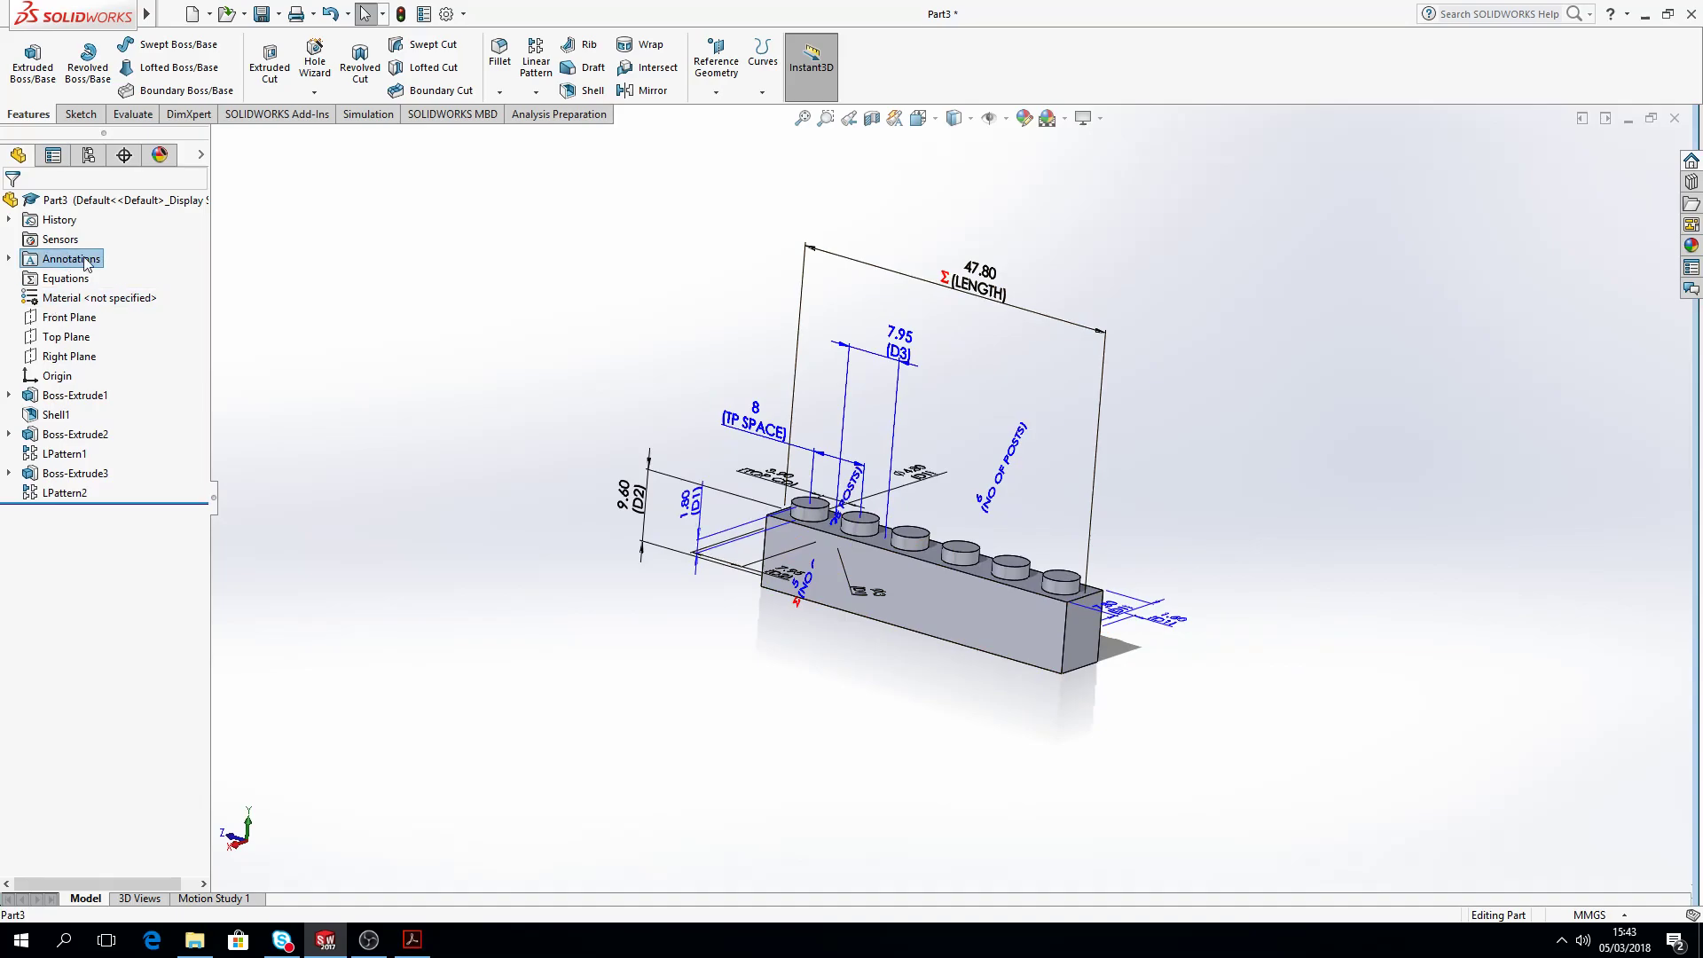
right_click(85, 259)
left_click(142, 315)
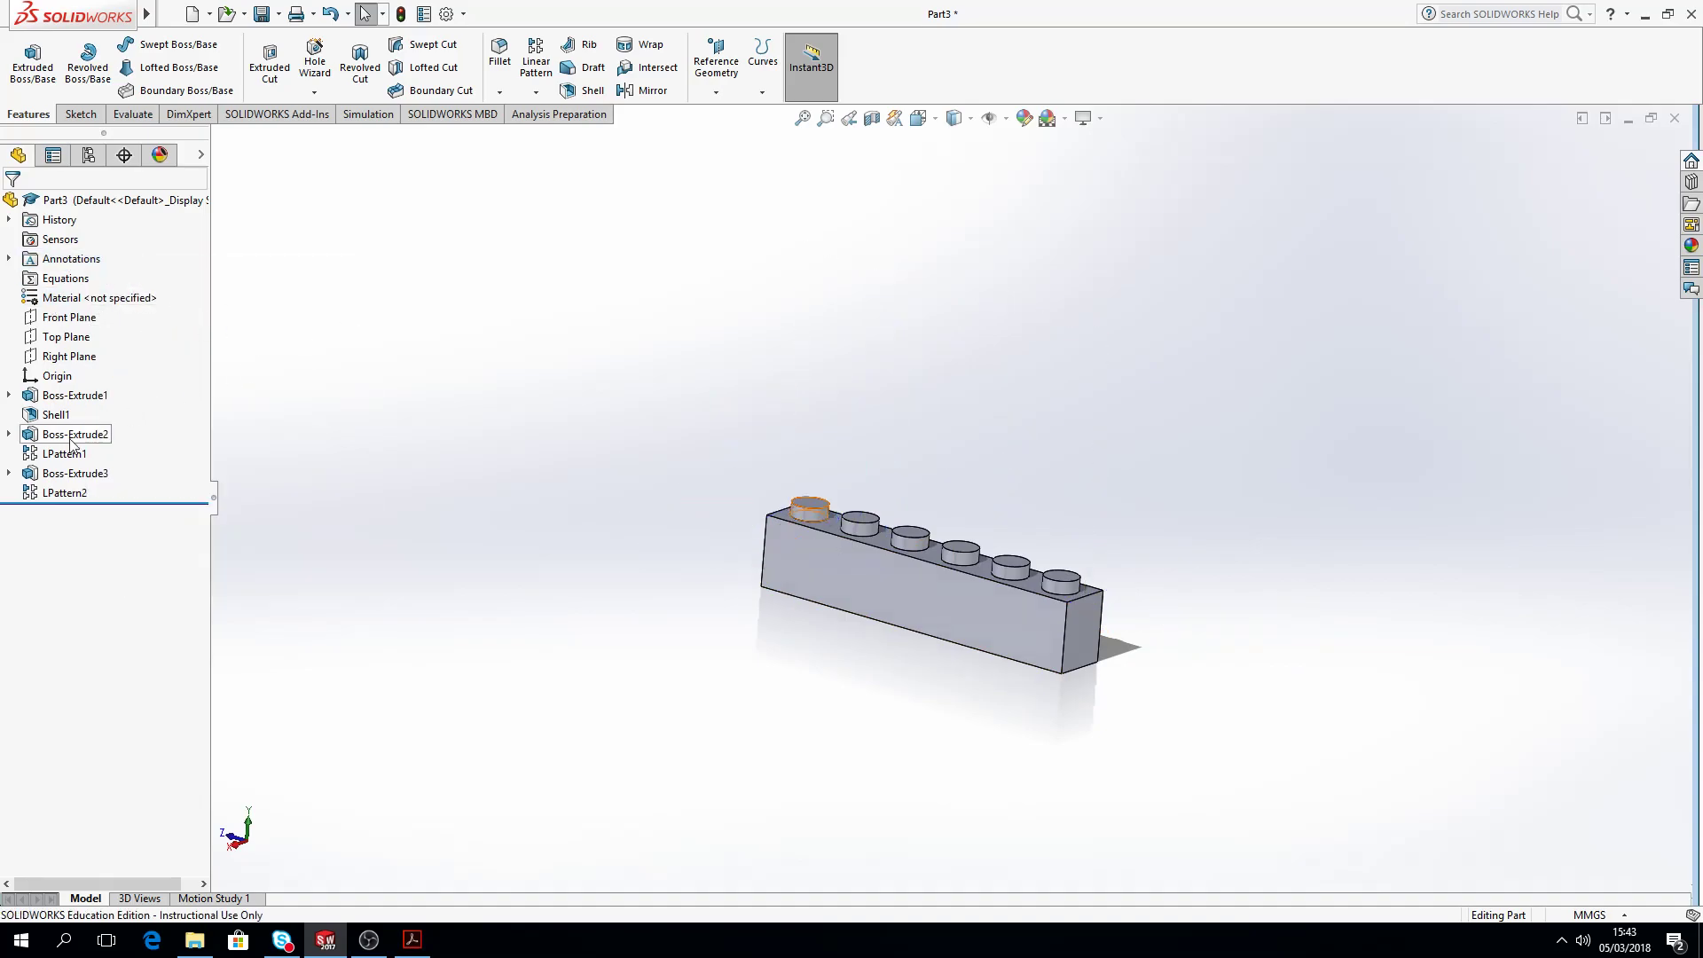
Step: Edit the stud pattern LPattern1 to 8 instances and inspect the resized brick
left_click(62, 454)
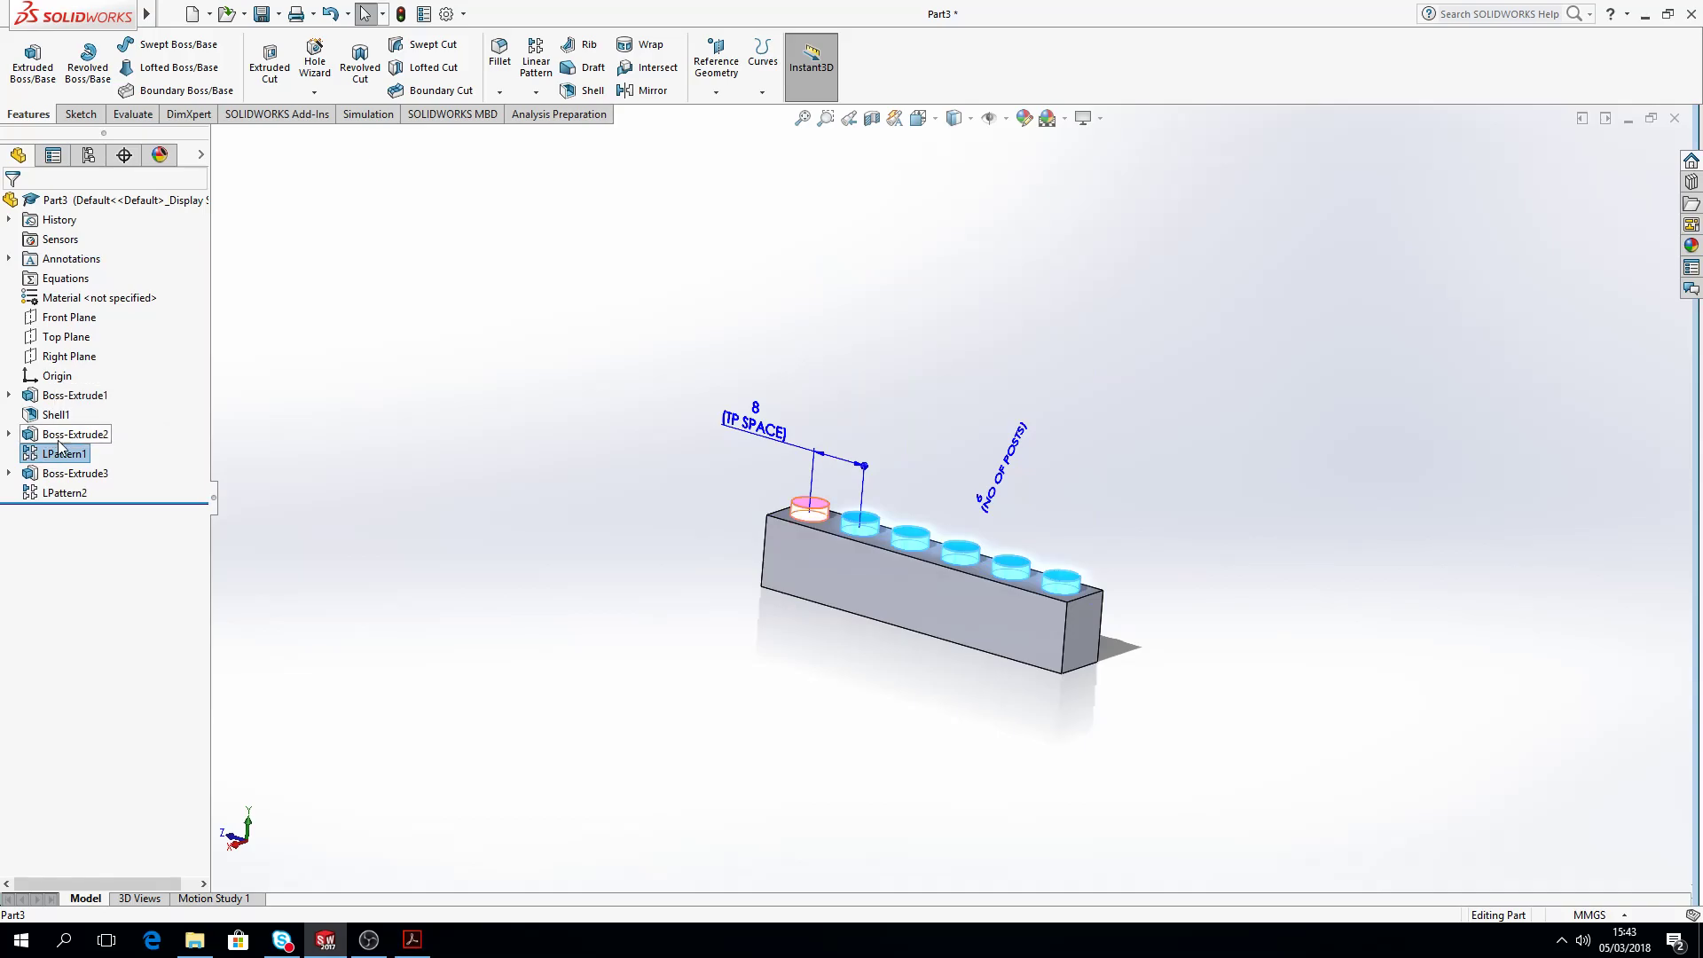
right_click(60, 455)
left_click(76, 400)
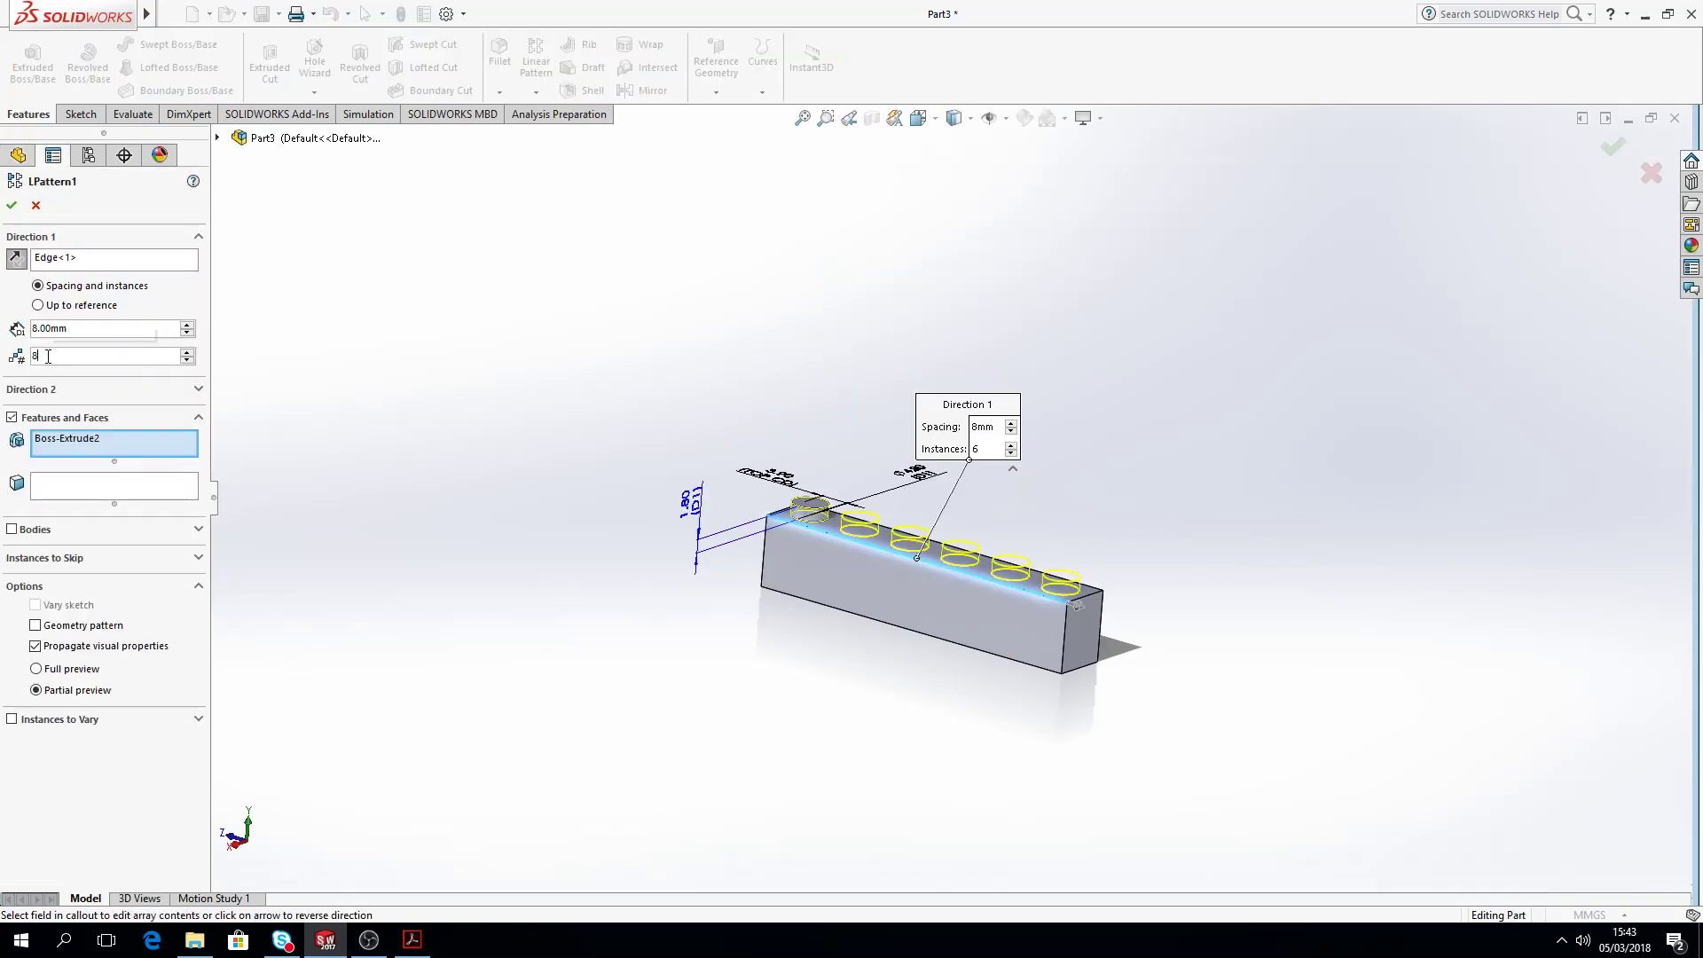
scroll(49, 358, "up", 2)
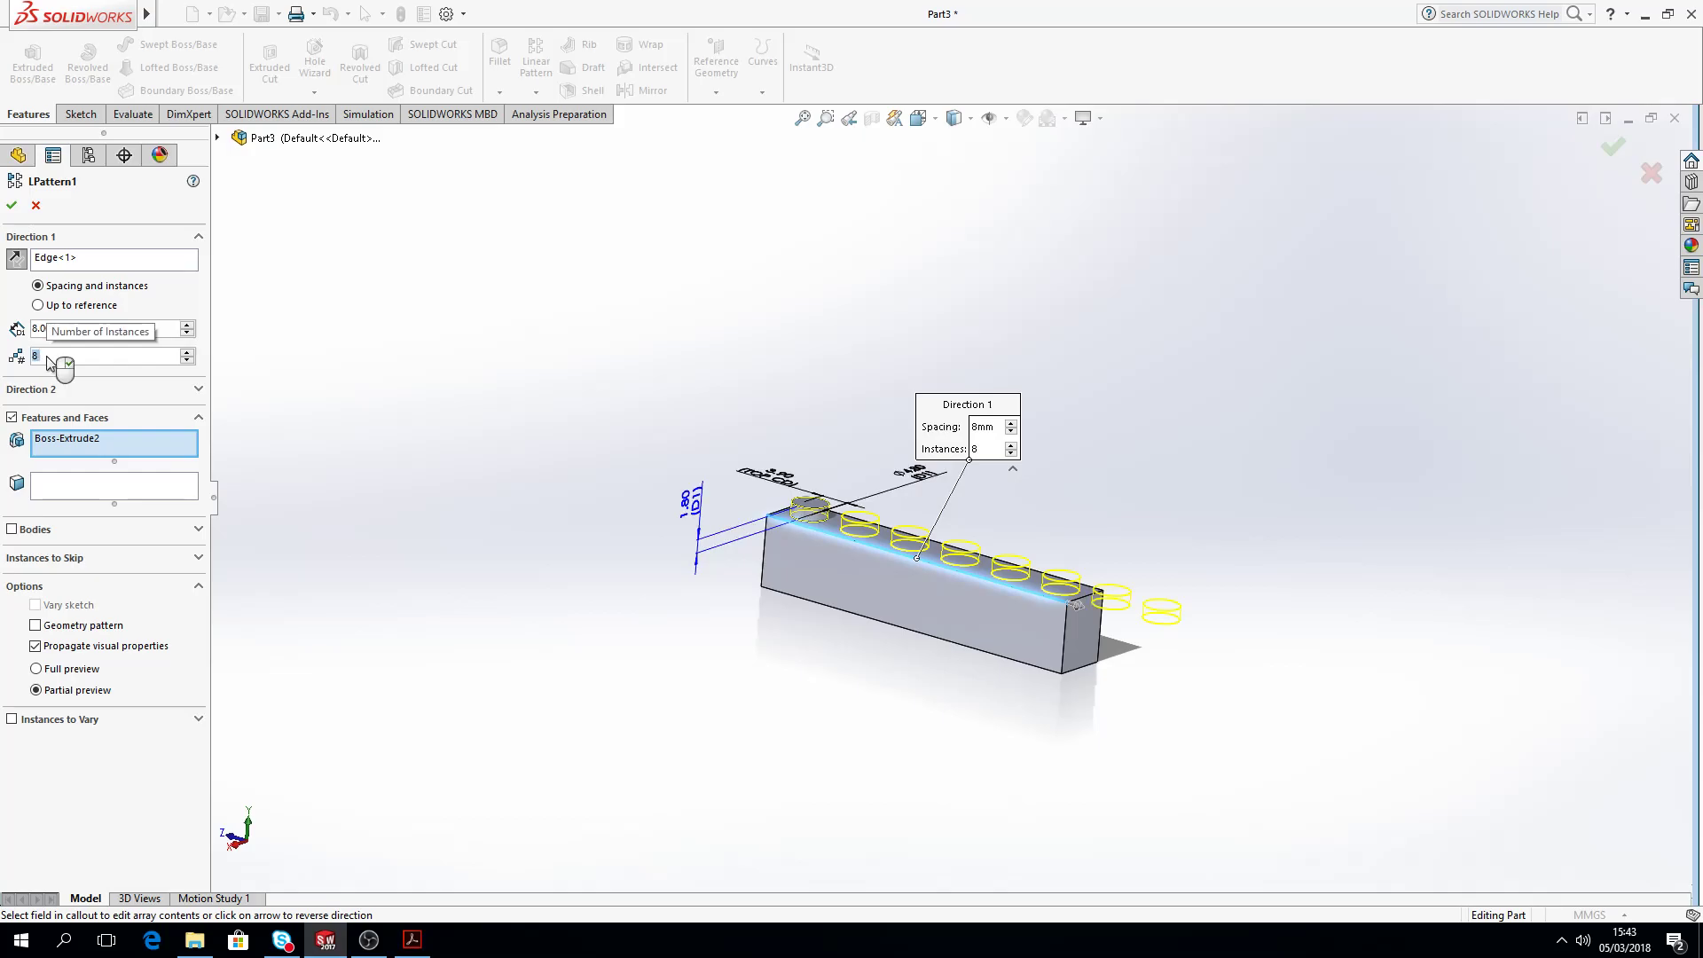
left_click(12, 205)
middle_click_drag(831, 516, 1128, 617)
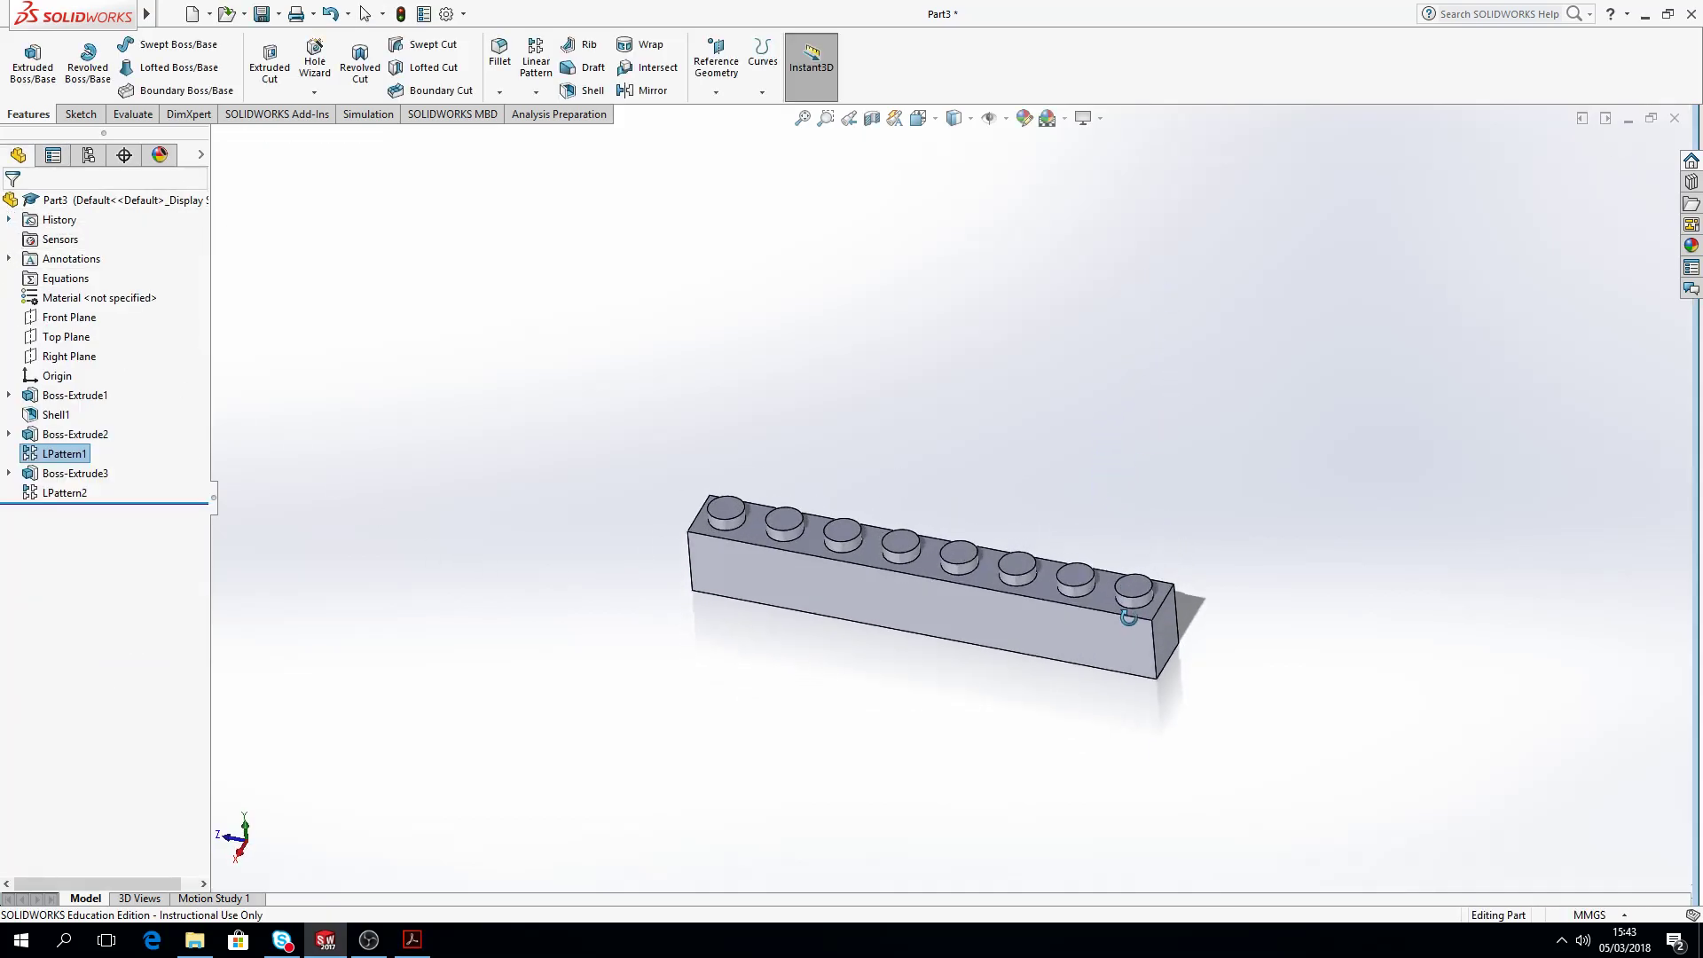
Step: Edit the stud pattern LPattern1 to 2 instances, then inspect the brick's underside and the LPattern2 error
left_click(54, 454)
left_click(51, 400)
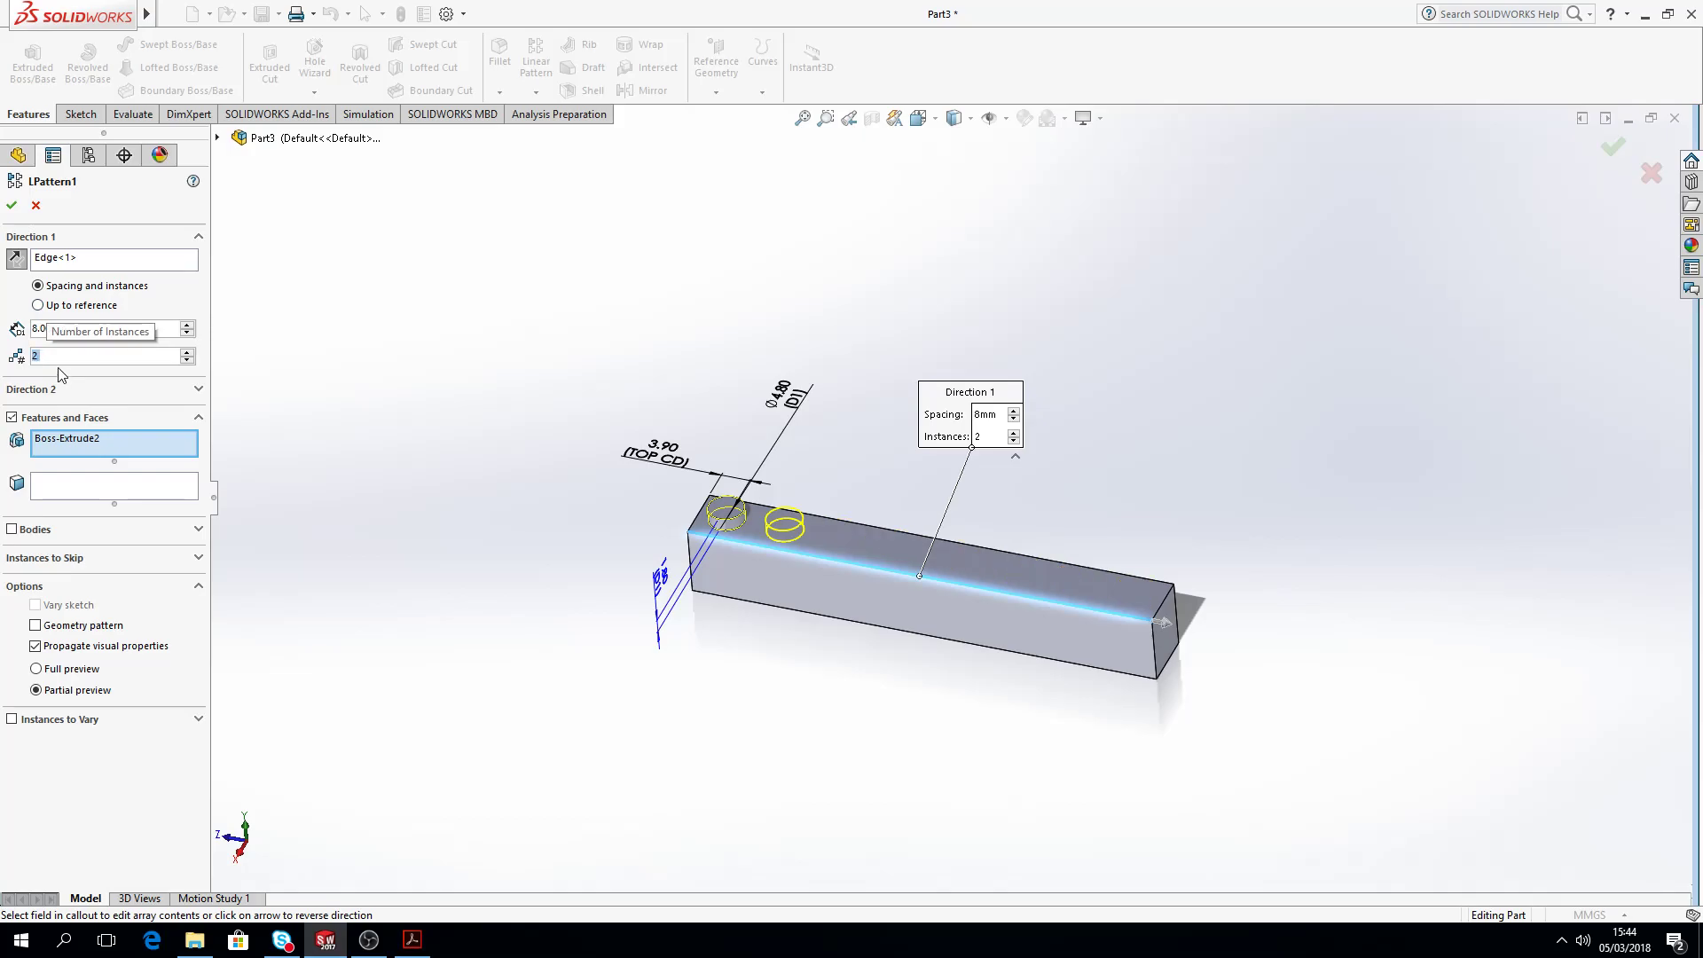
left_click(12, 205)
middle_click_drag(996, 671, 996, 514)
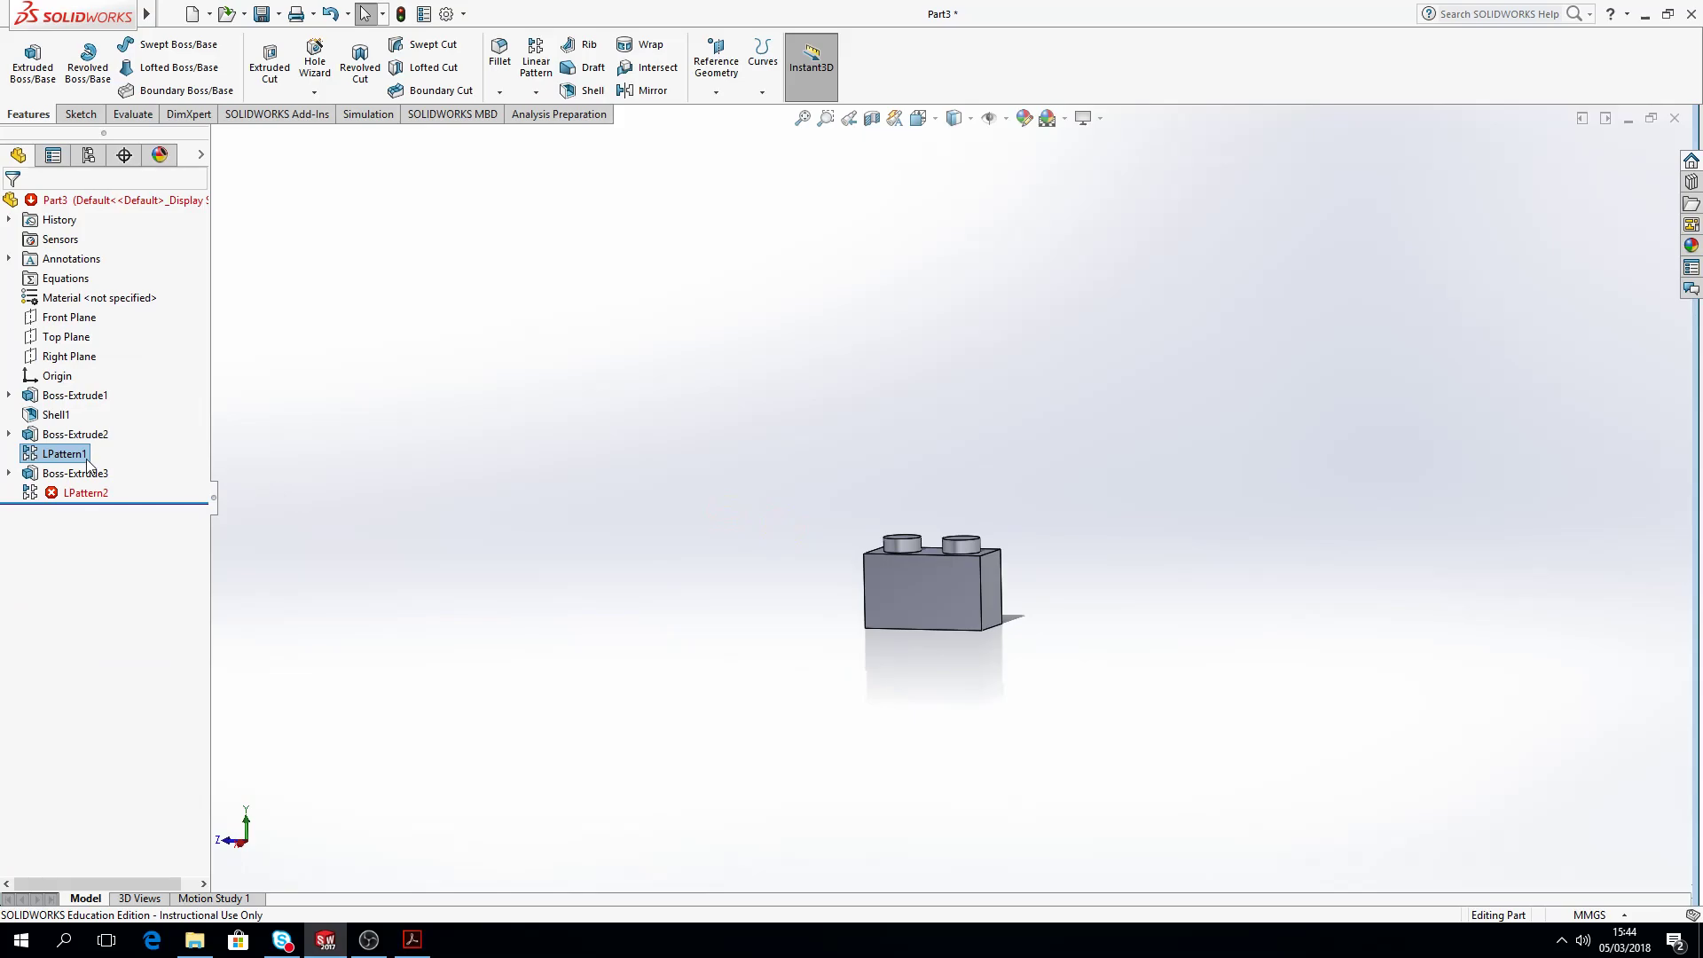
middle_click_drag(1000, 635, 1020, 391)
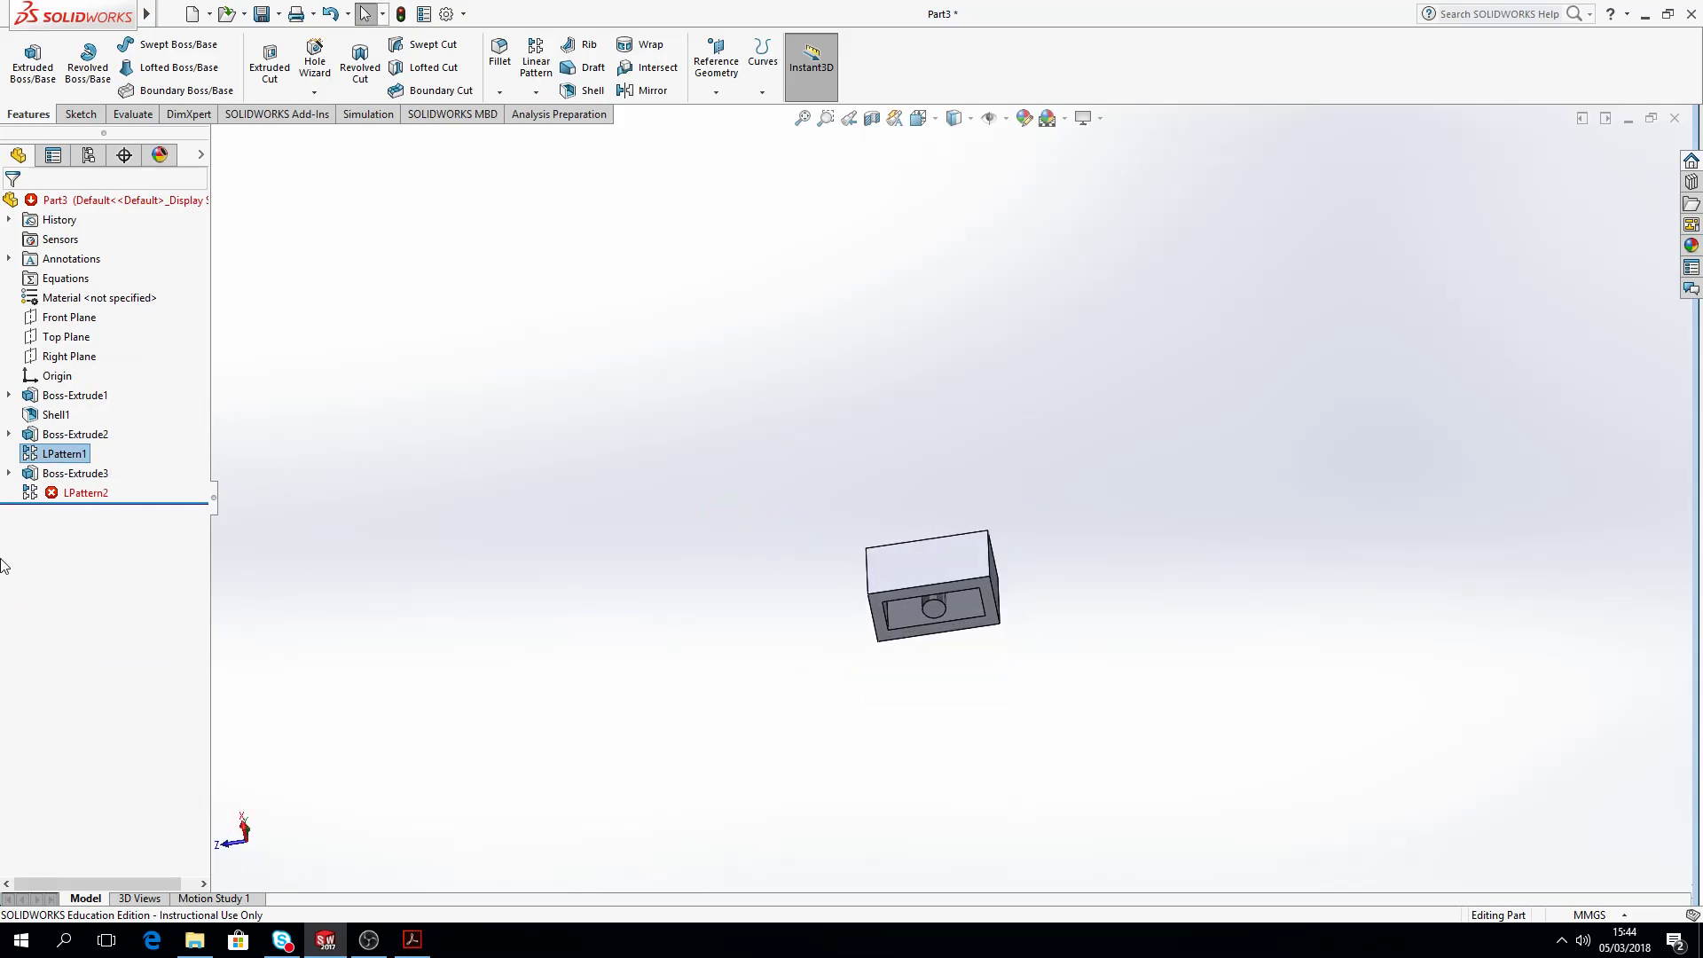
mouse_move(88, 499)
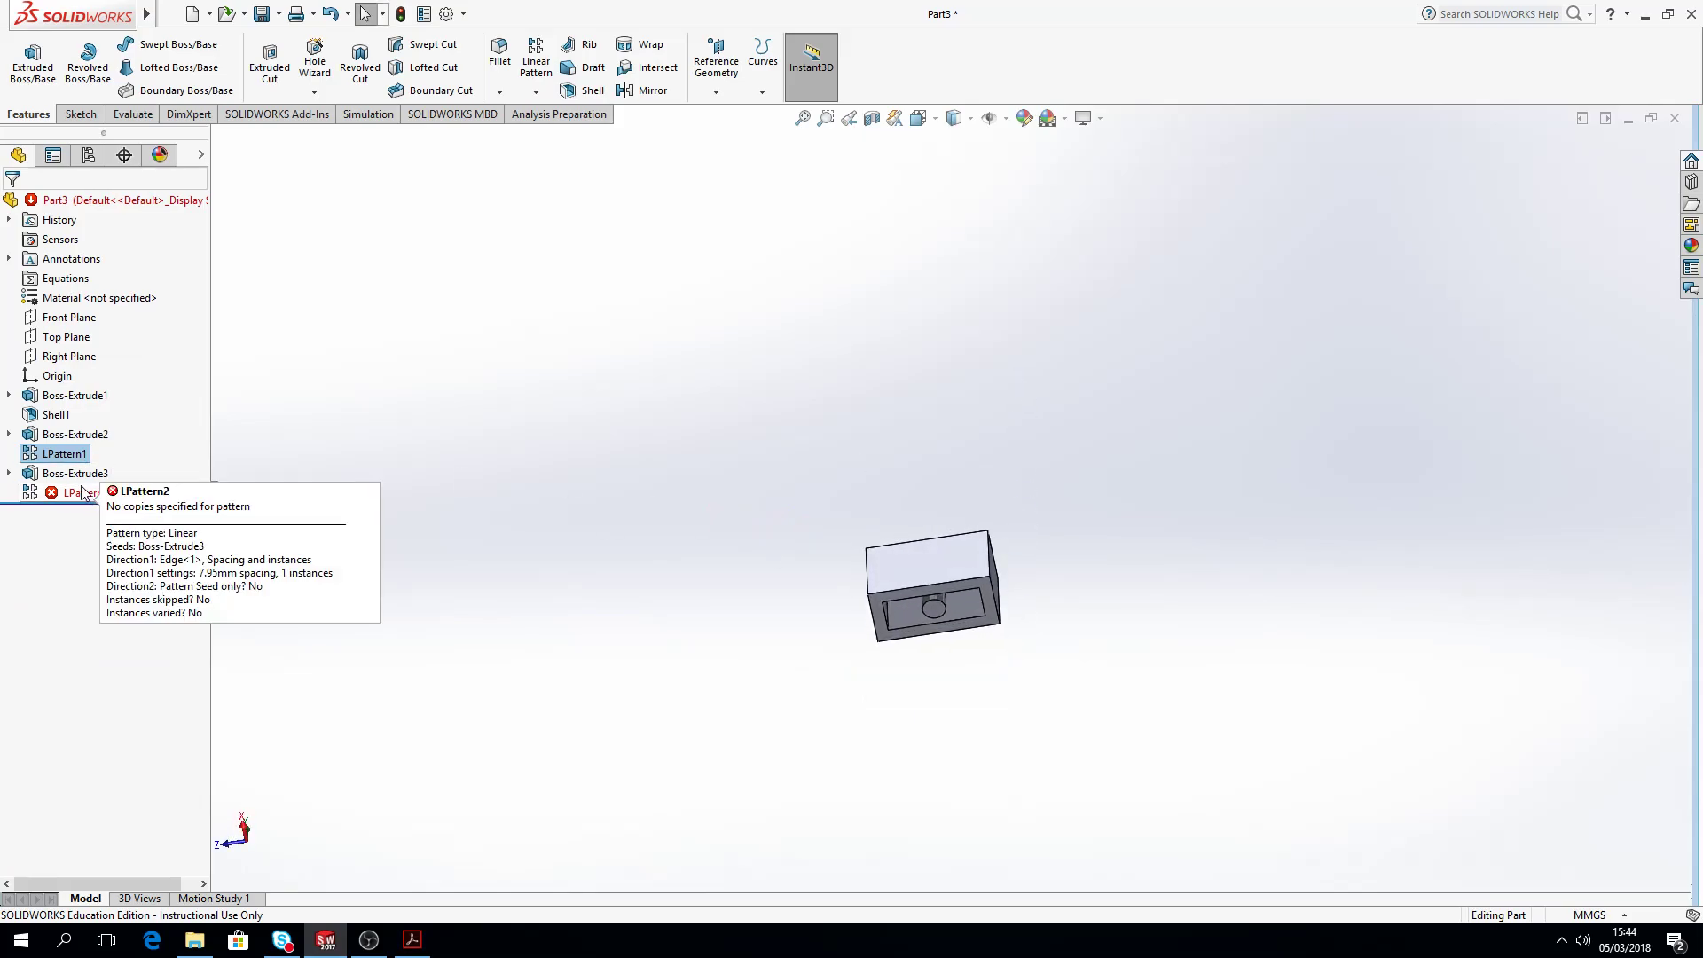
middle_click_drag(838, 502, 941, 669)
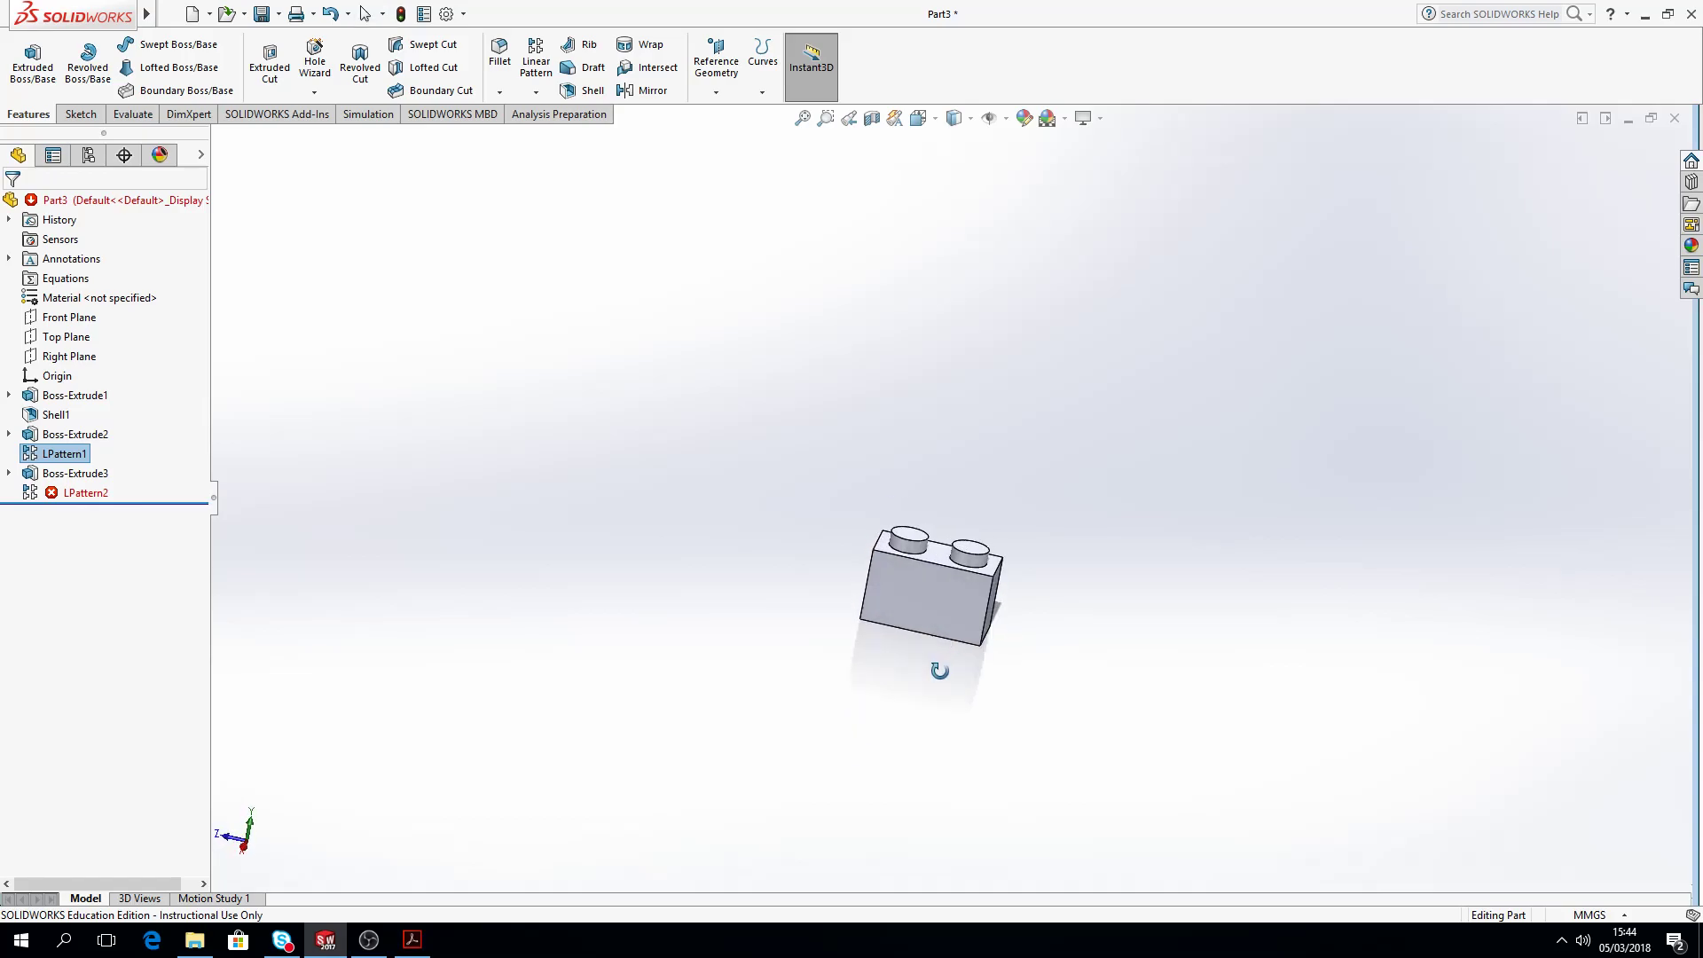
Step: Edit the stud pattern LPattern1 to 22 instances and inspect the lengthened brick
left_click(65, 453)
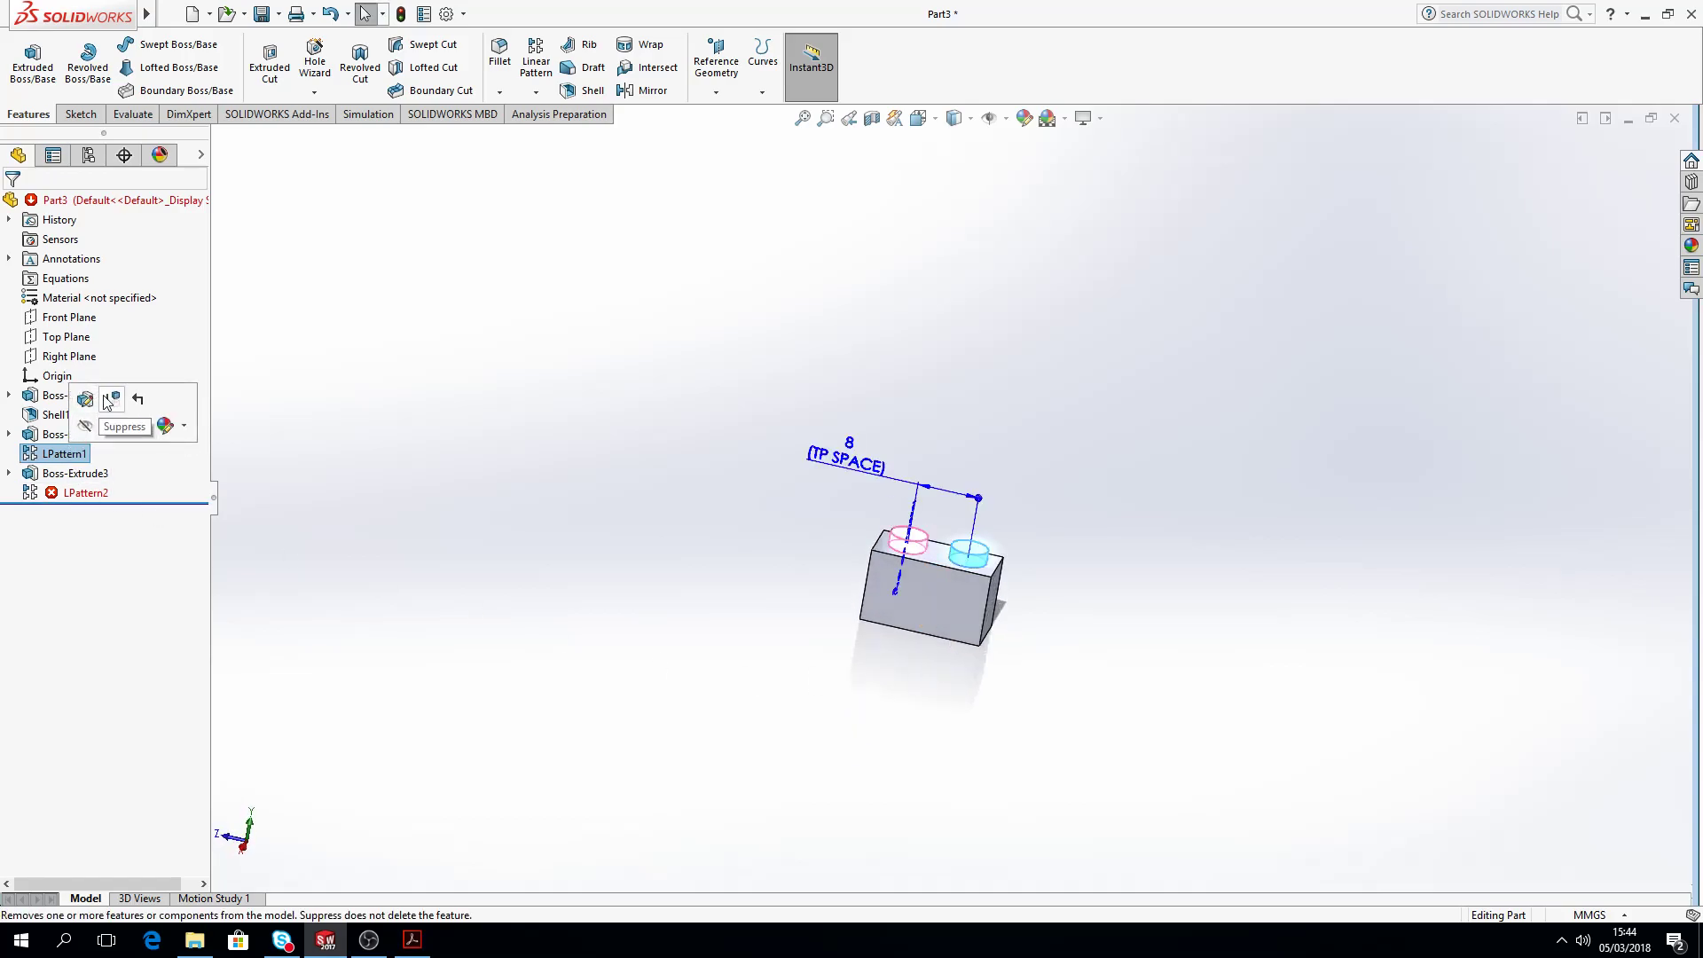
left_click(86, 400)
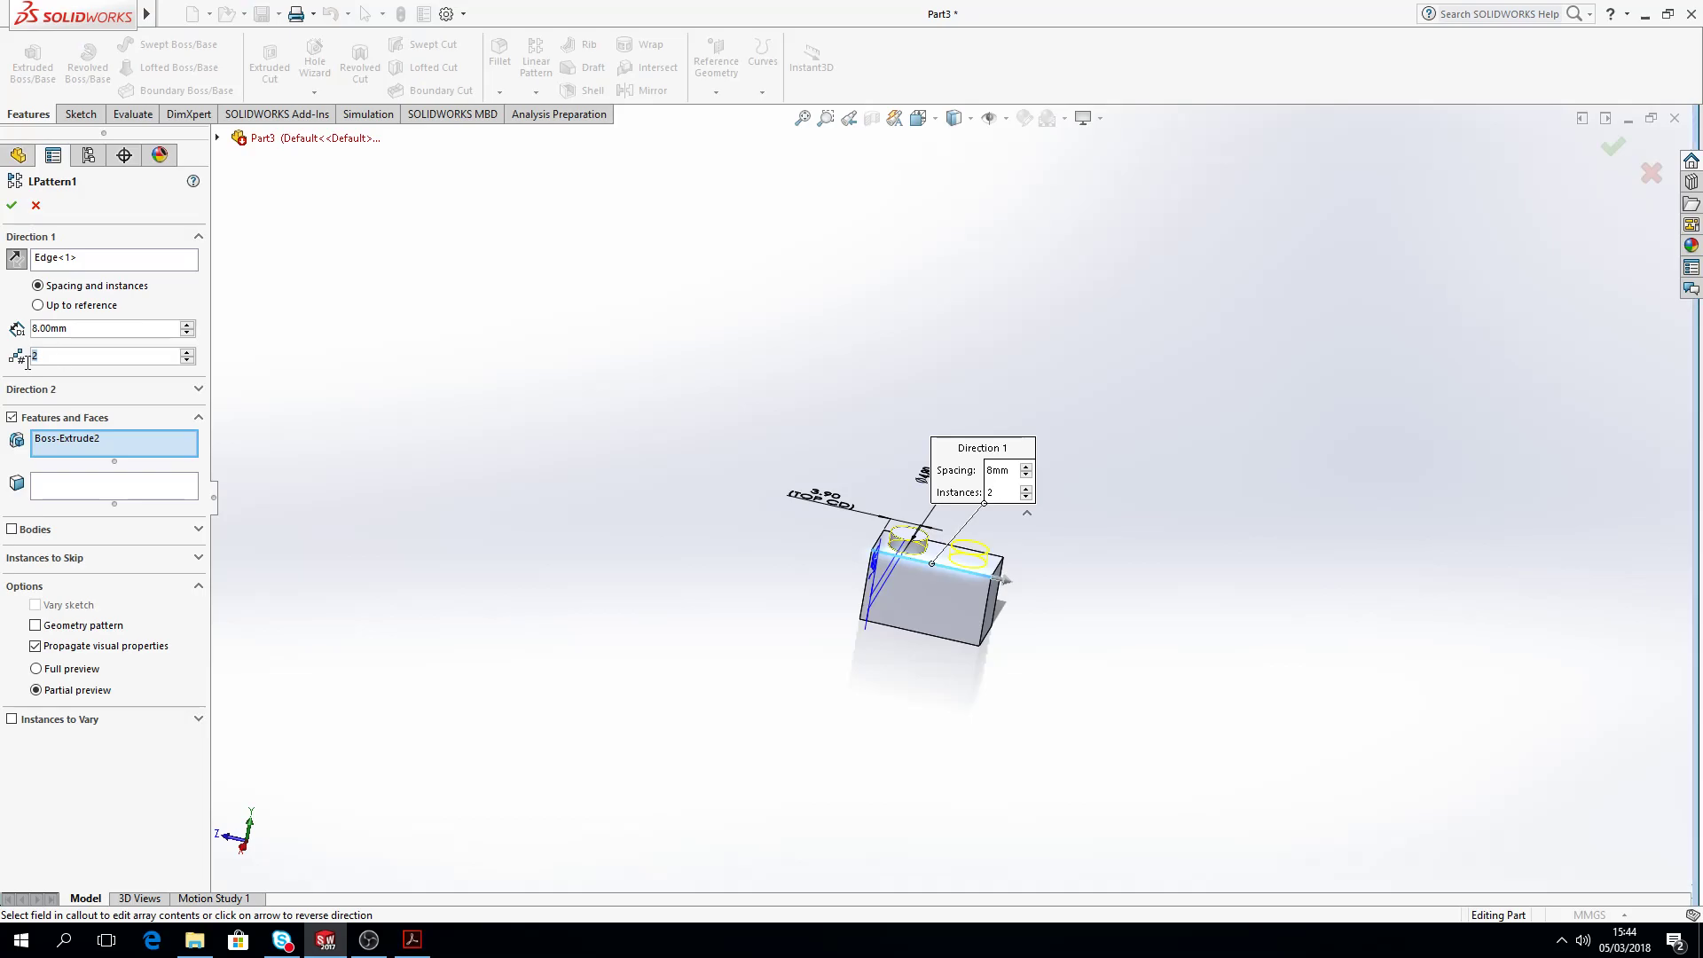
type("22")
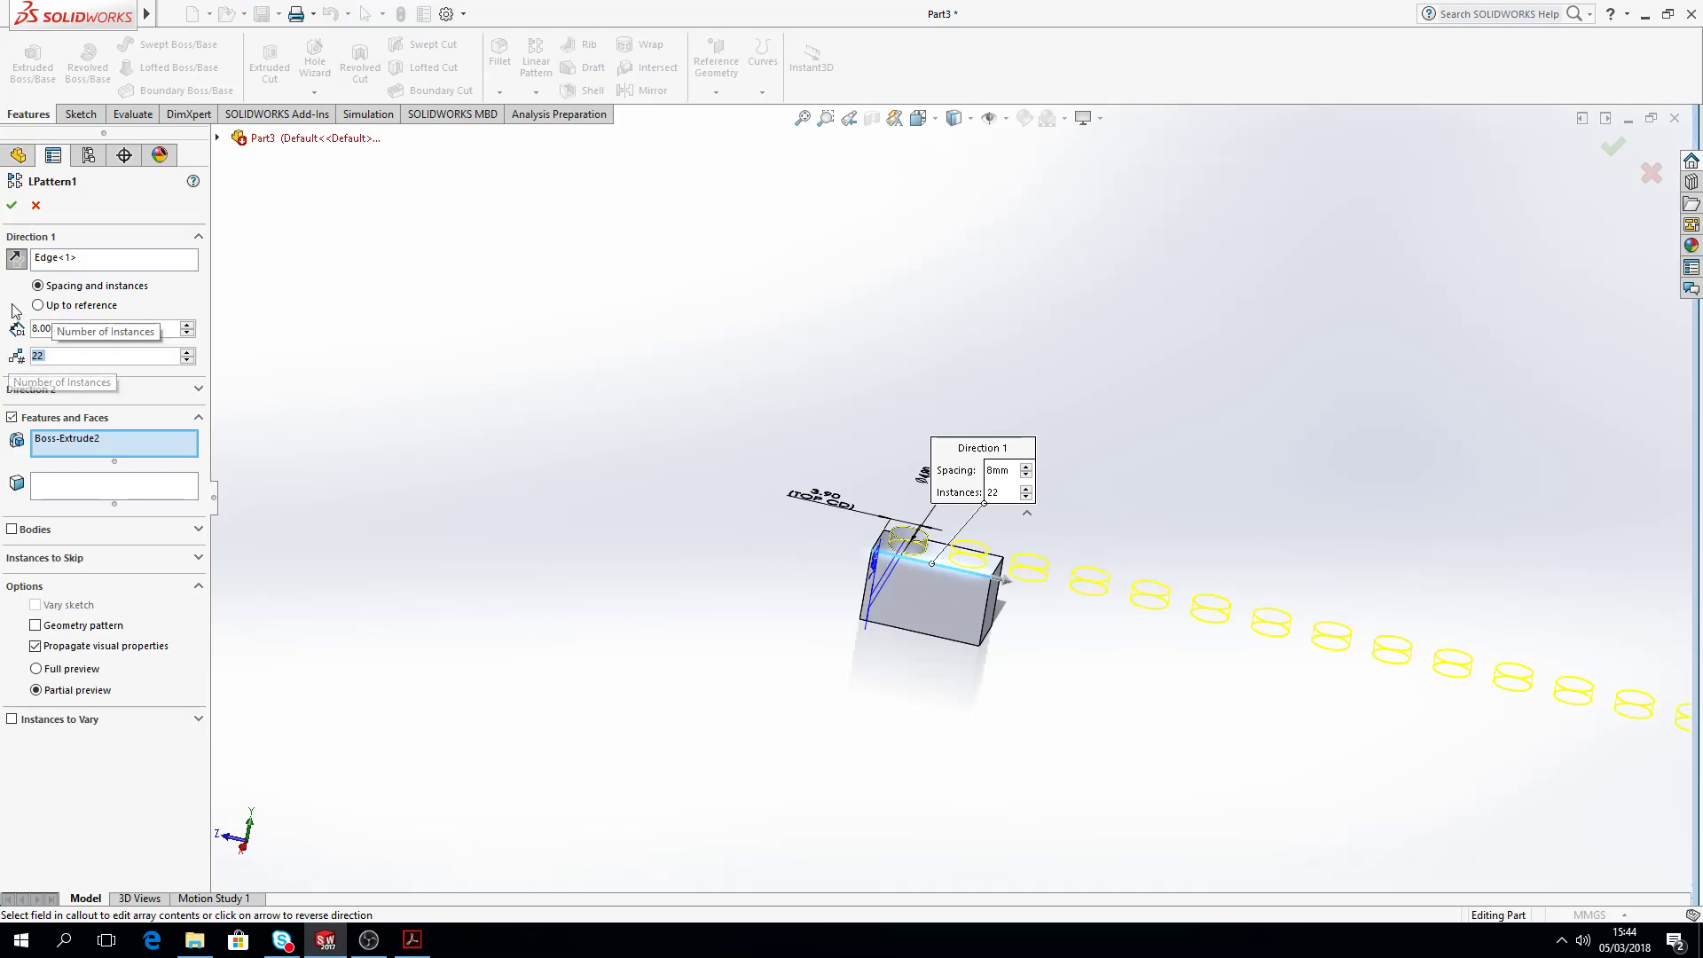
left_click(12, 205)
scroll(964, 611, "up", 4)
middle_click_drag(964, 610, 1038, 555)
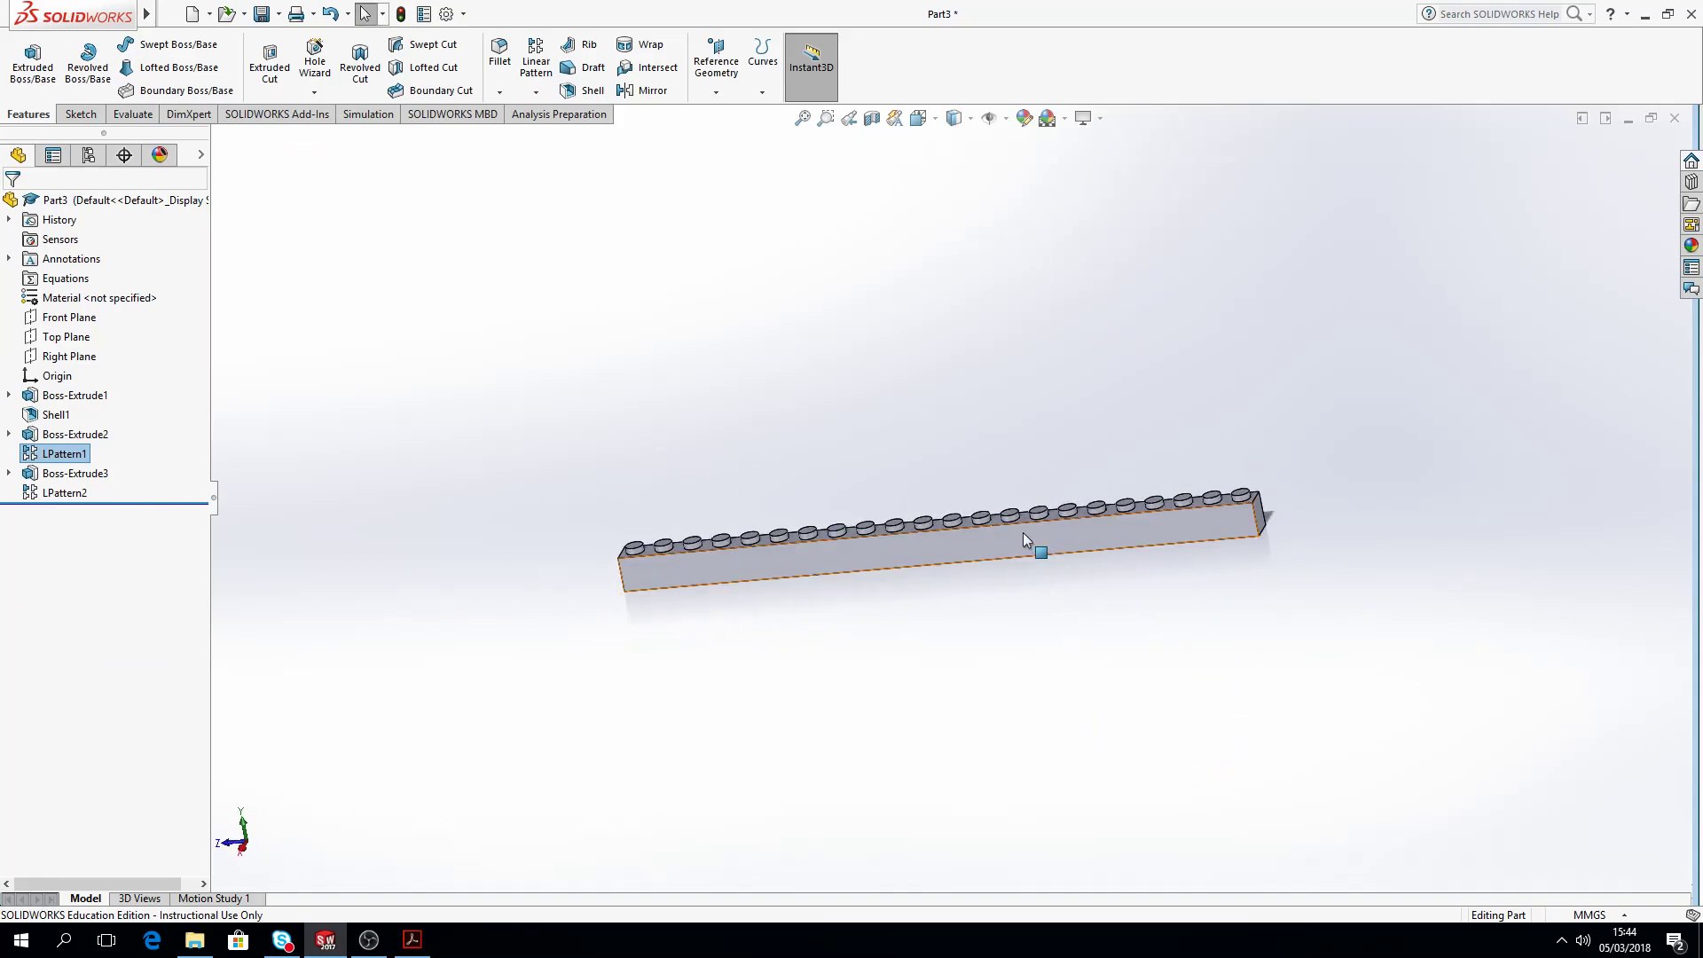
scroll(1013, 515, "down", 2)
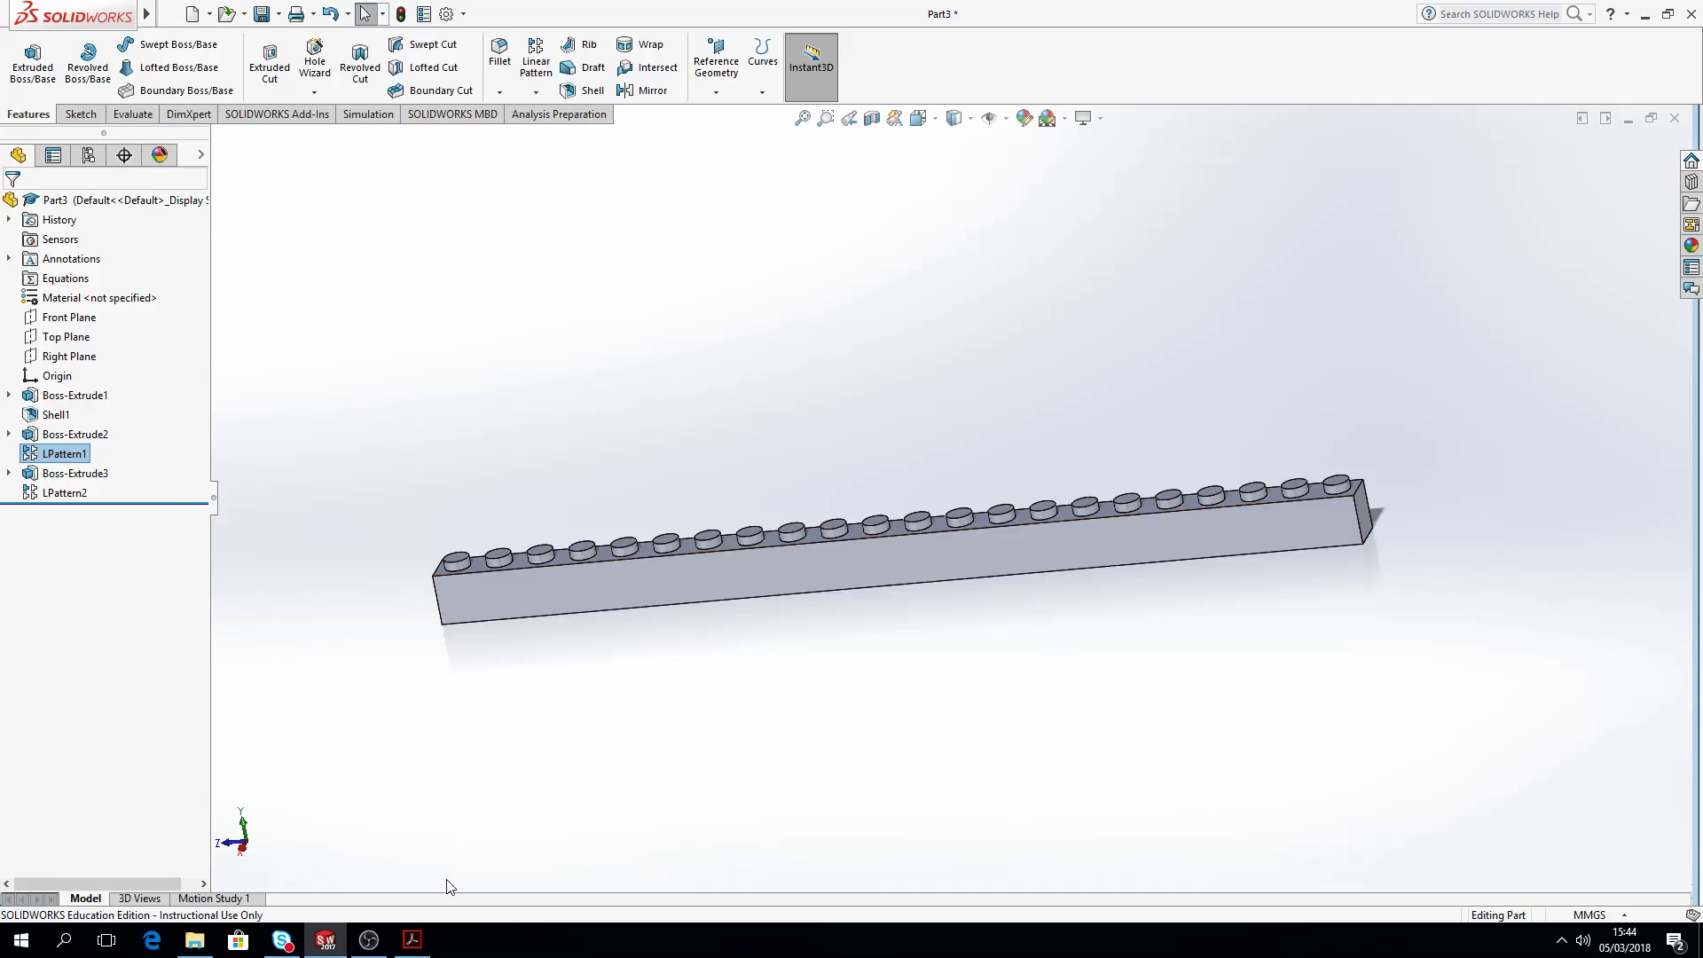
Step: Review the Lego-V2_BOM.PDF drawing in Adobe Acrobat Reader, and return to SOLIDWORKS to examine the long brick from several angles
left_click(412, 940)
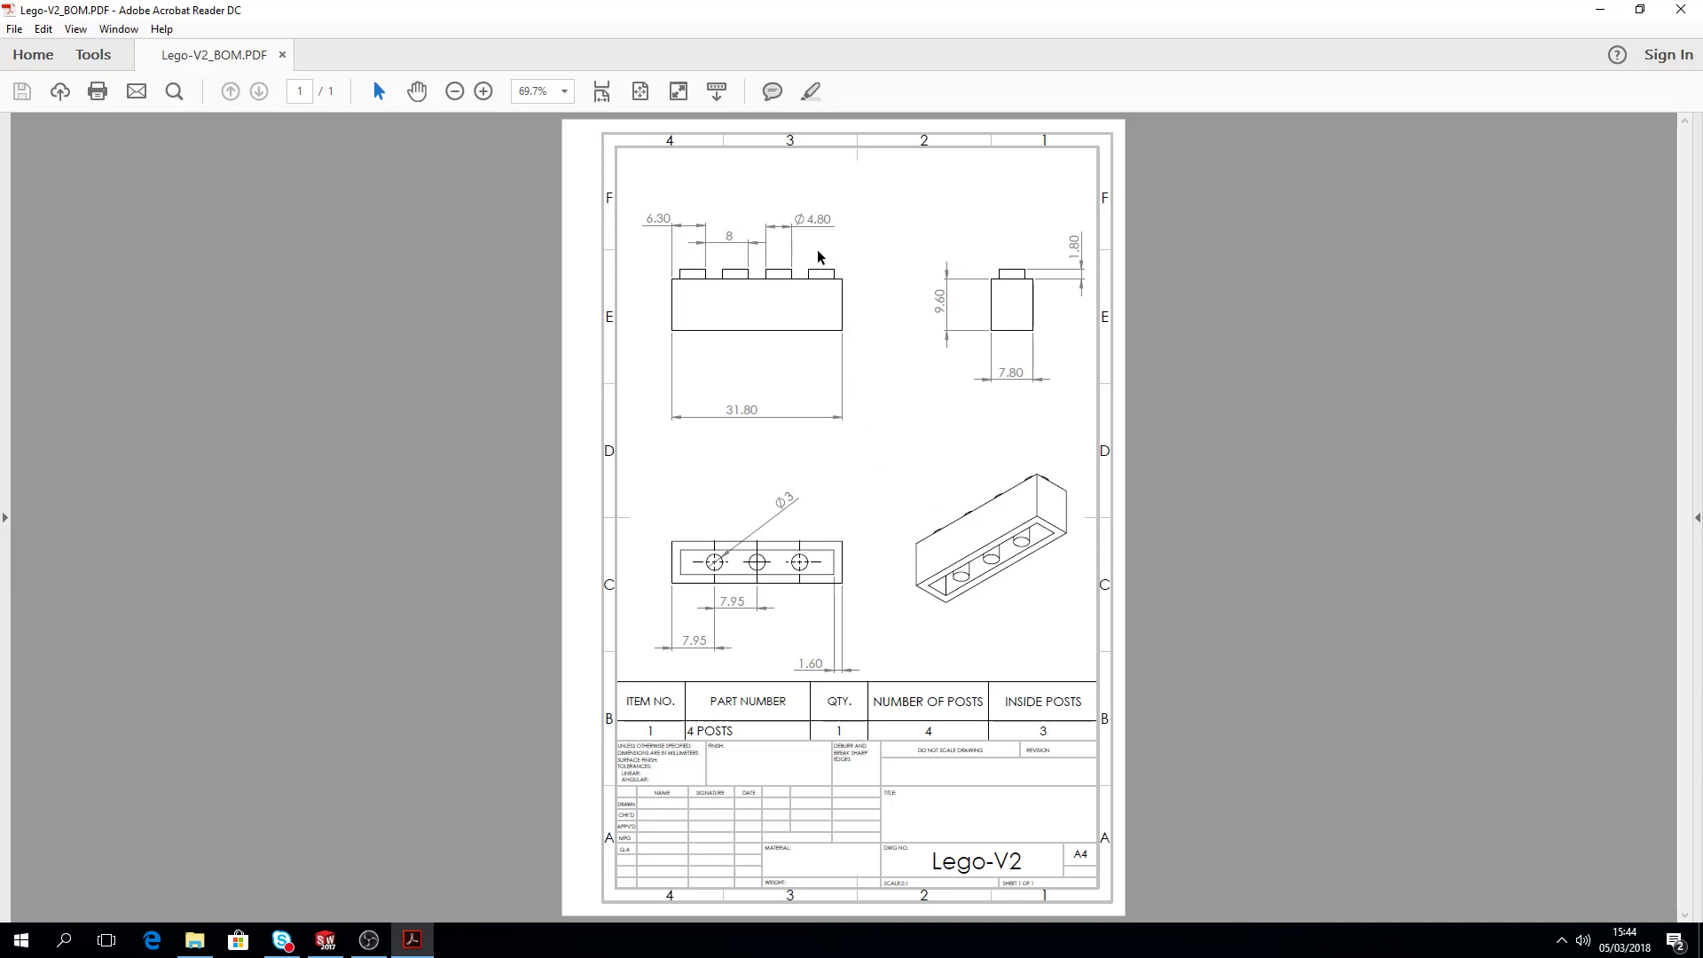
mouse_move(404, 955)
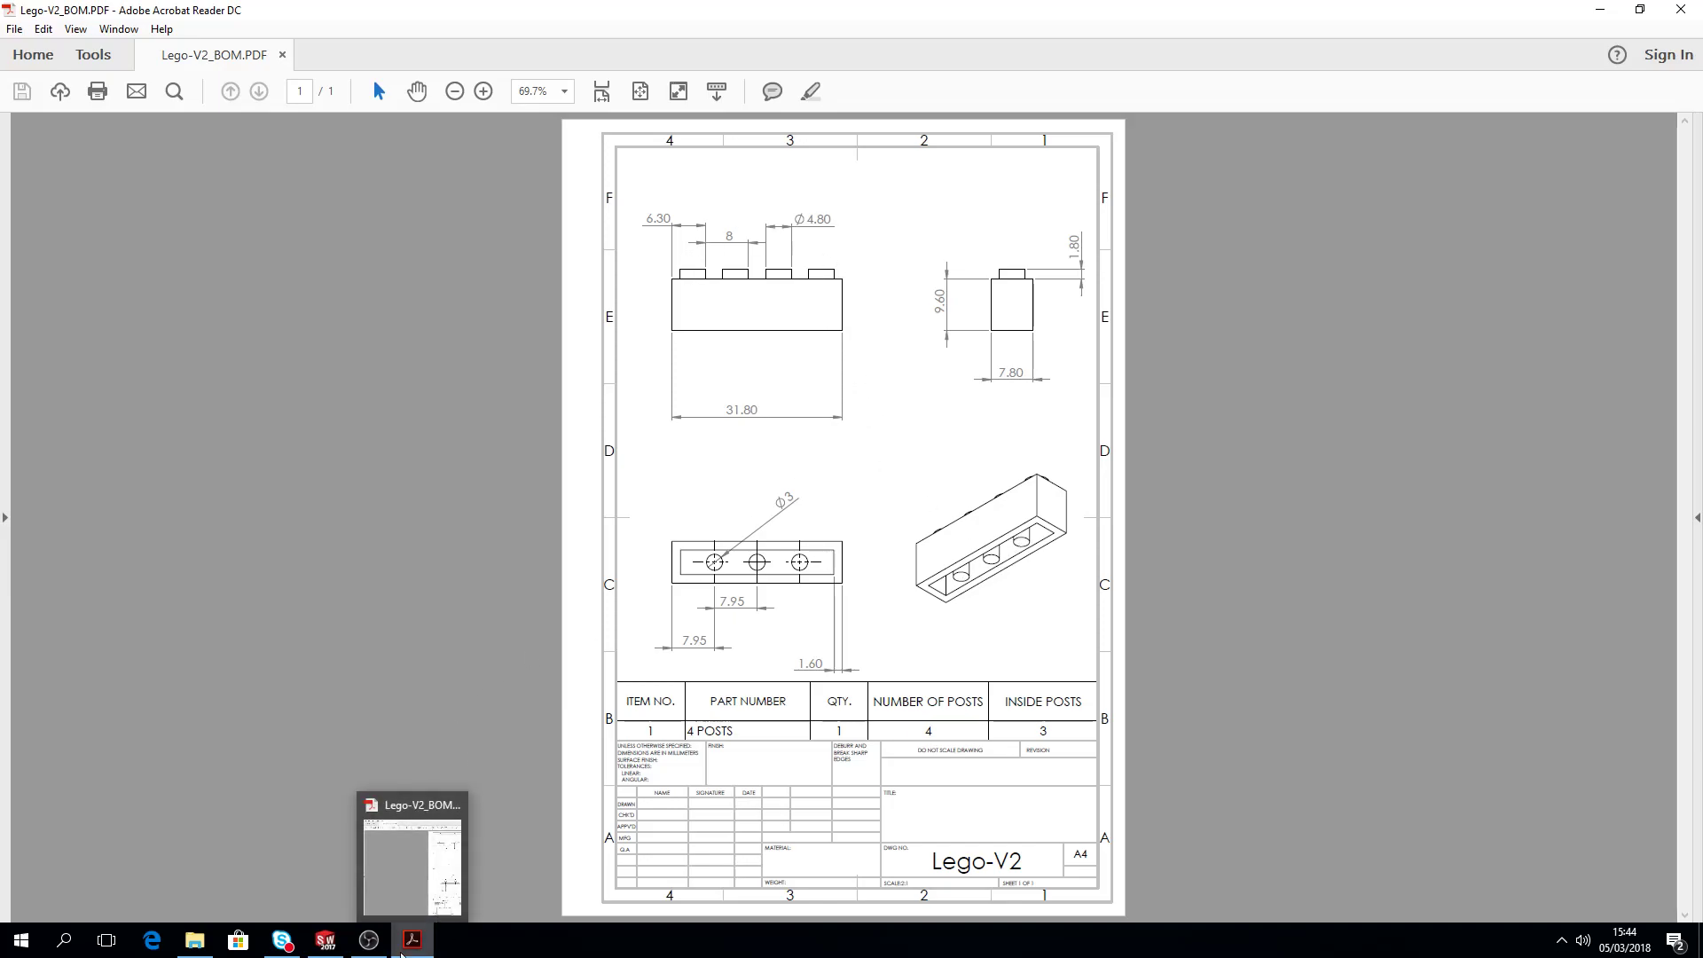
left_click(329, 945)
middle_click_drag(1026, 654, 1141, 638)
mouse_move(1128, 650)
middle_mouse_down()
mouse_move(1121, 582)
mouse_move(1000, 741)
mouse_move(1092, 624)
mouse_move(1116, 655)
middle_mouse_up()
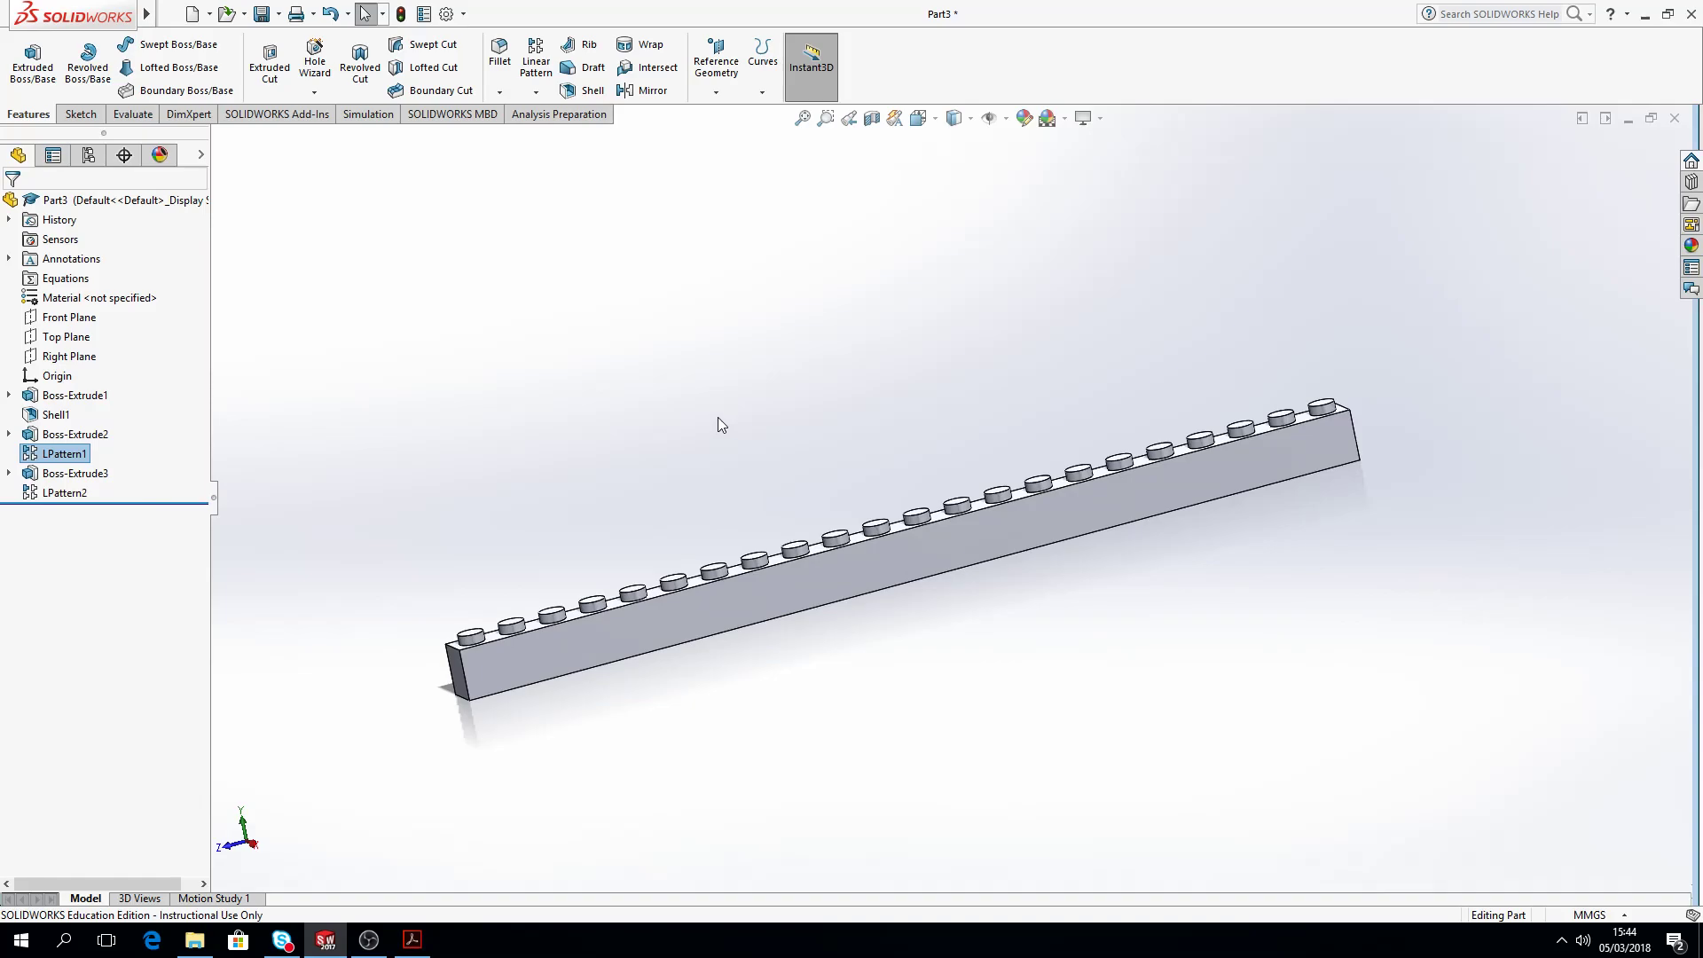
middle_click_drag(1141, 346, 1225, 391)
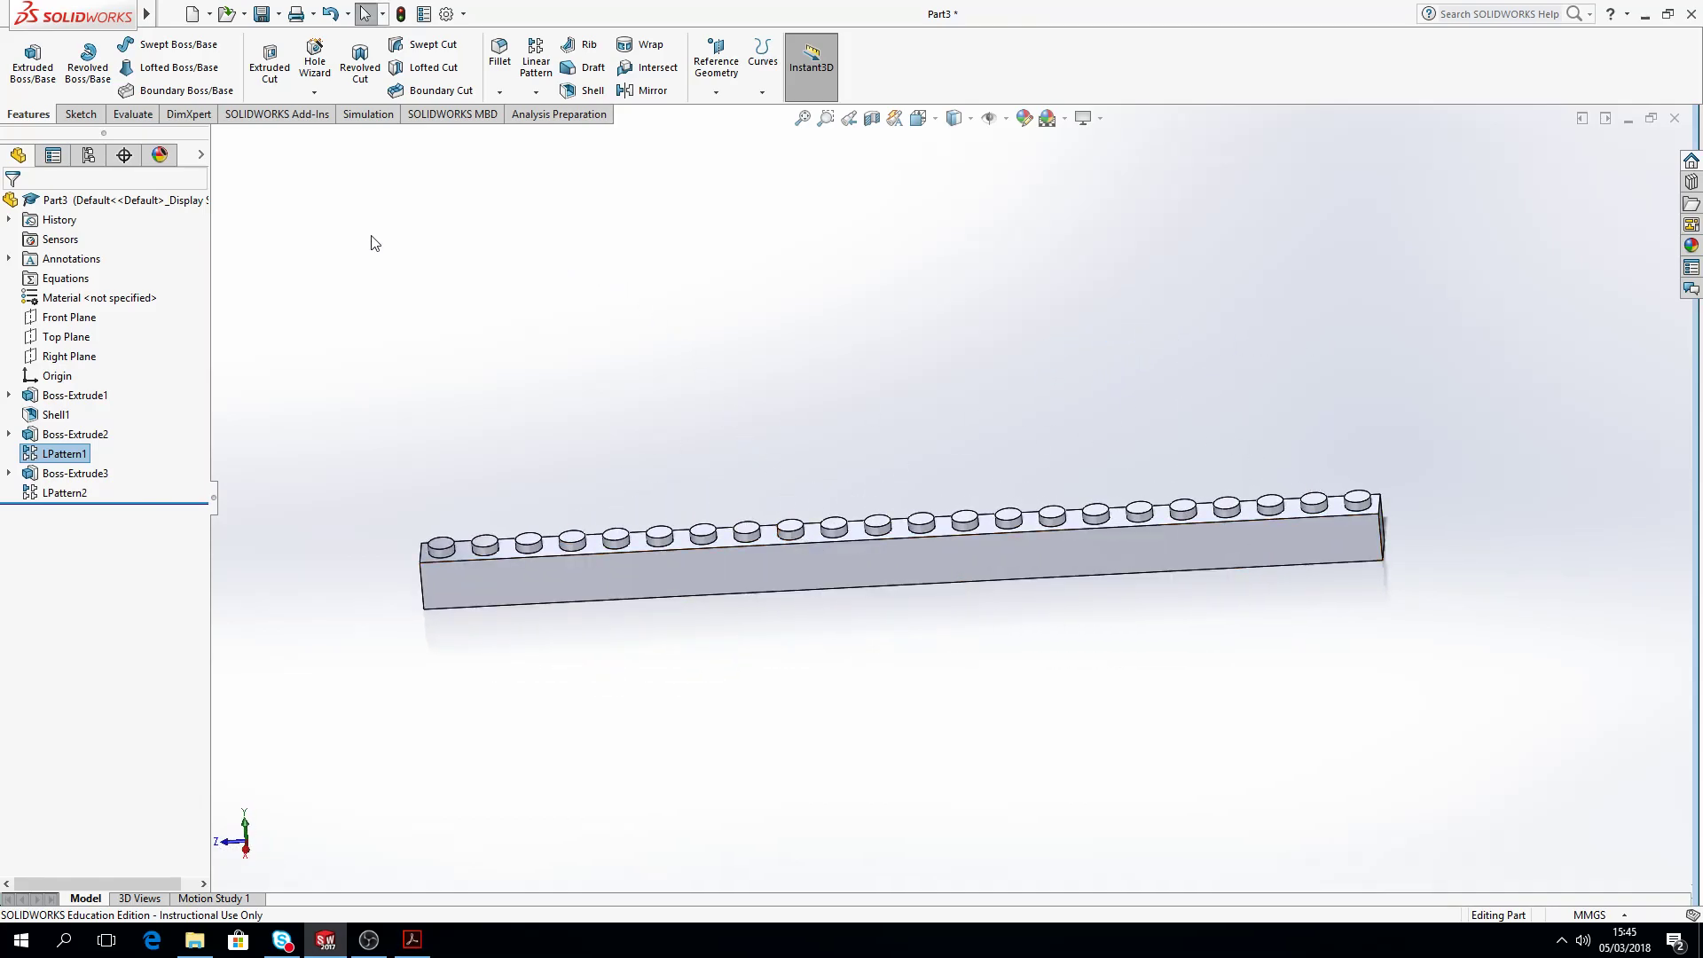
left_click(369, 939)
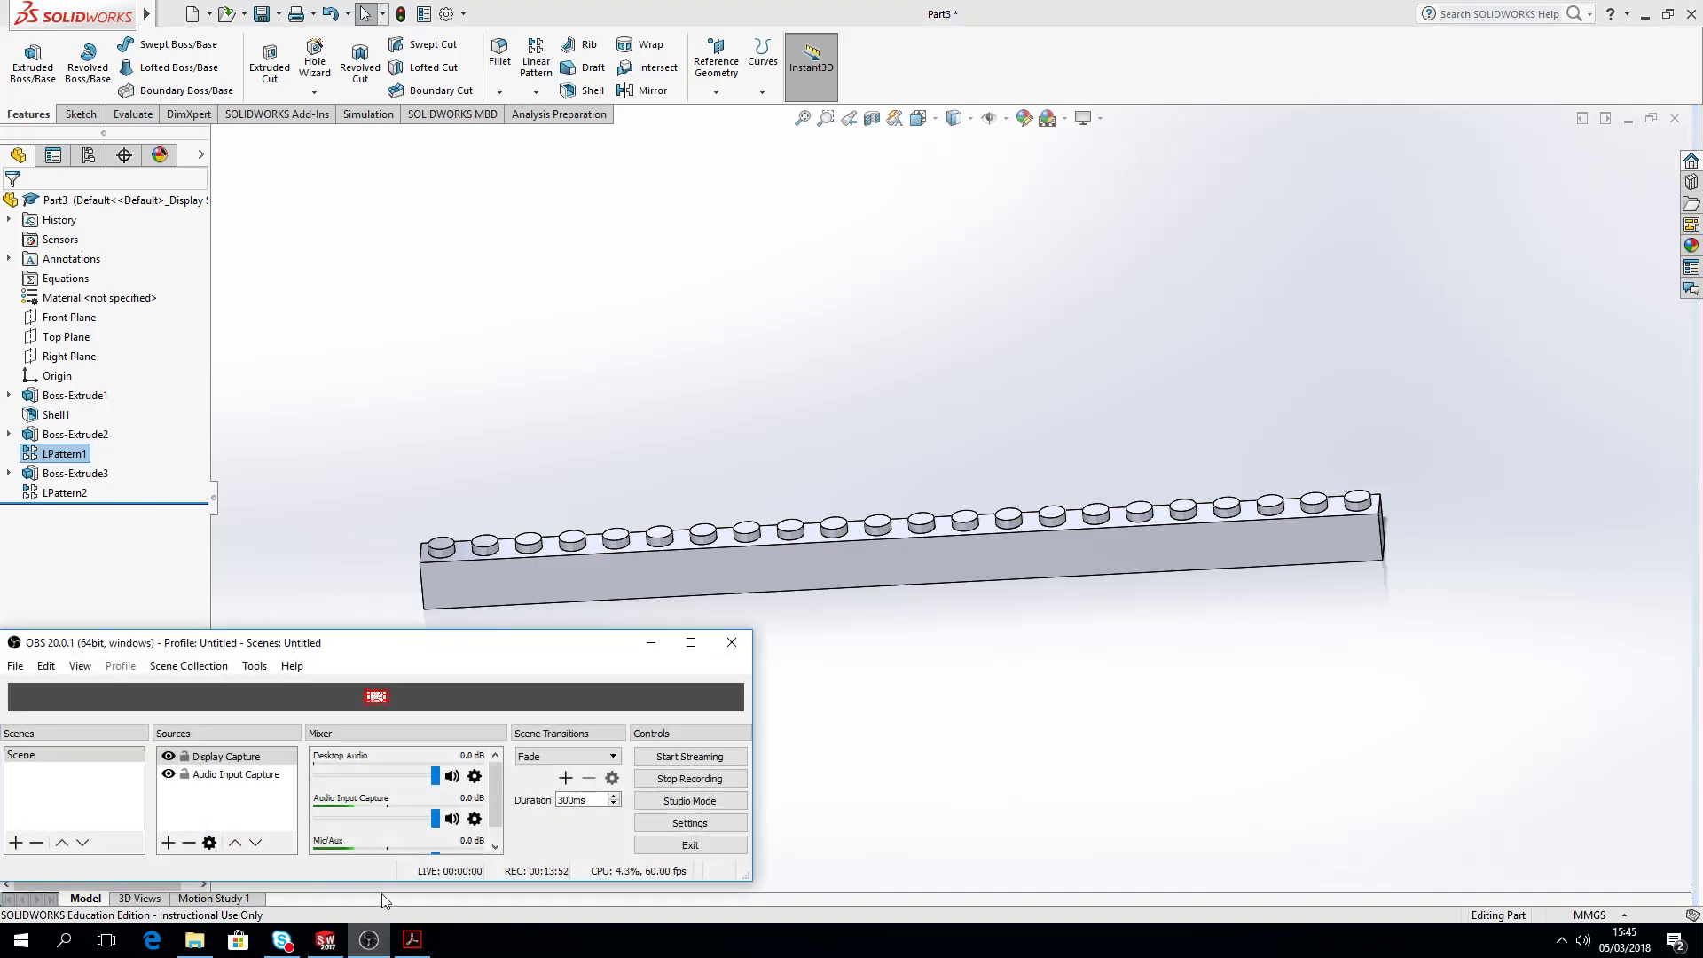